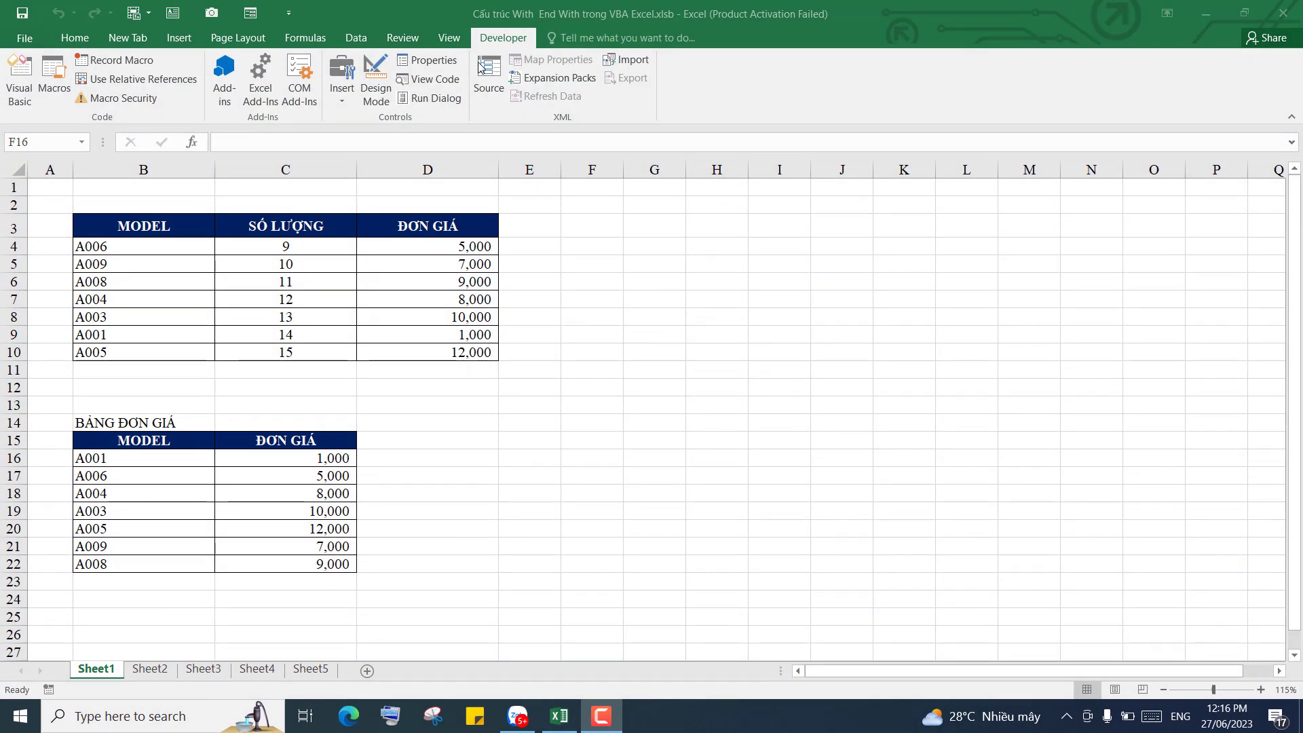
Open the VBA editor and show Module1's VONGLAP_FORNEXT_VIDU and laydongia macros.
click(510, 41)
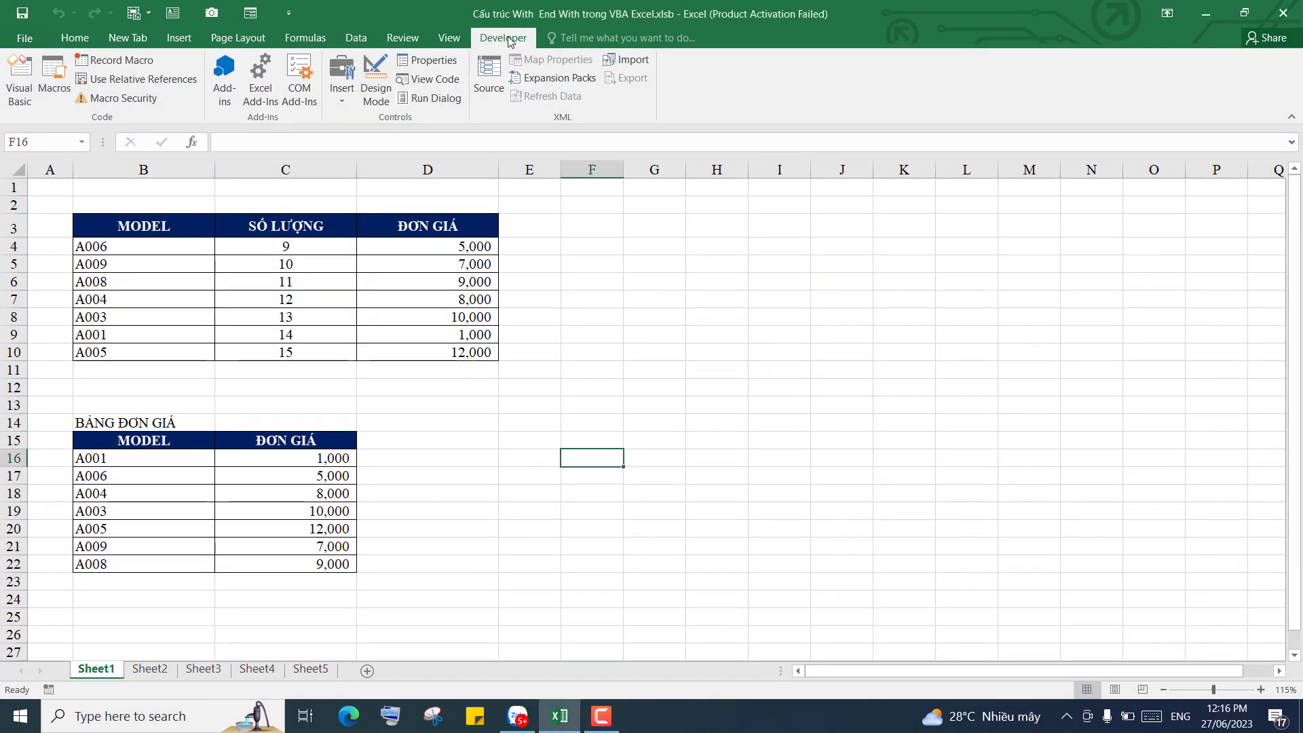
click(26, 97)
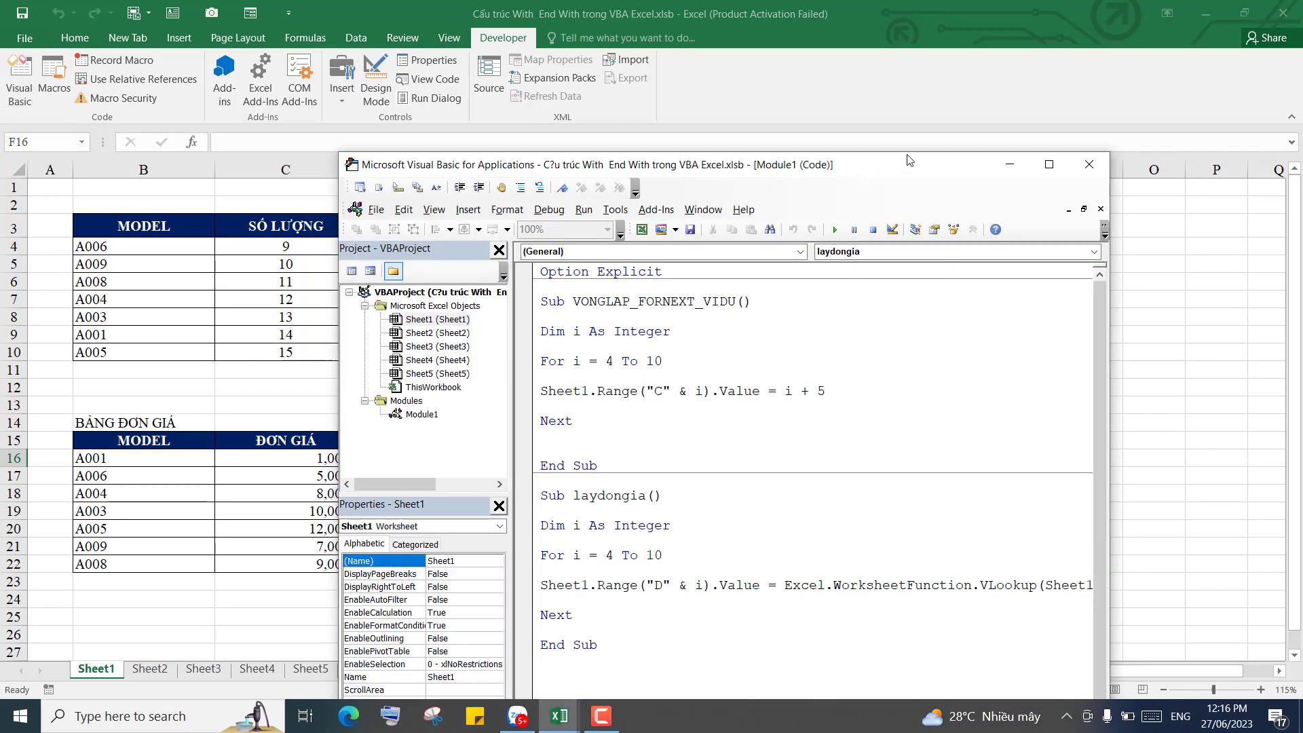
drag(909, 160, 1060, 38)
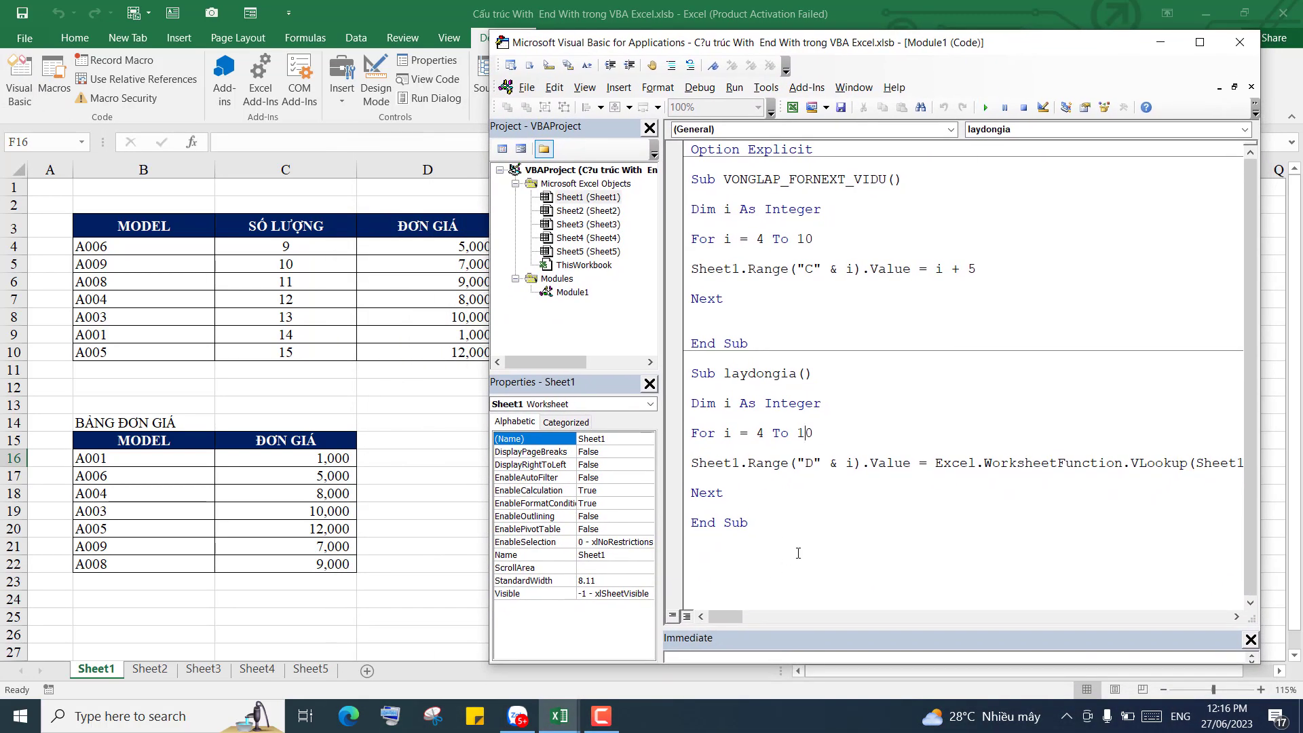
click(811, 536)
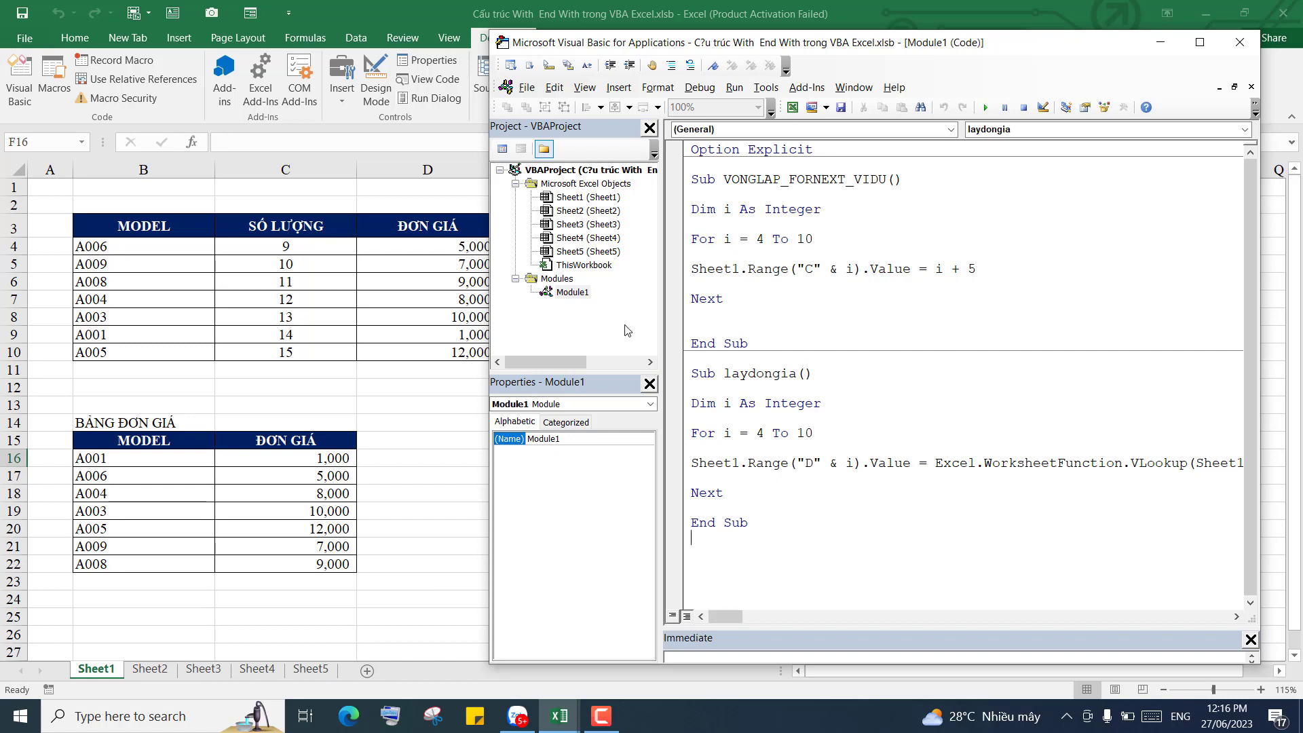
click(574, 332)
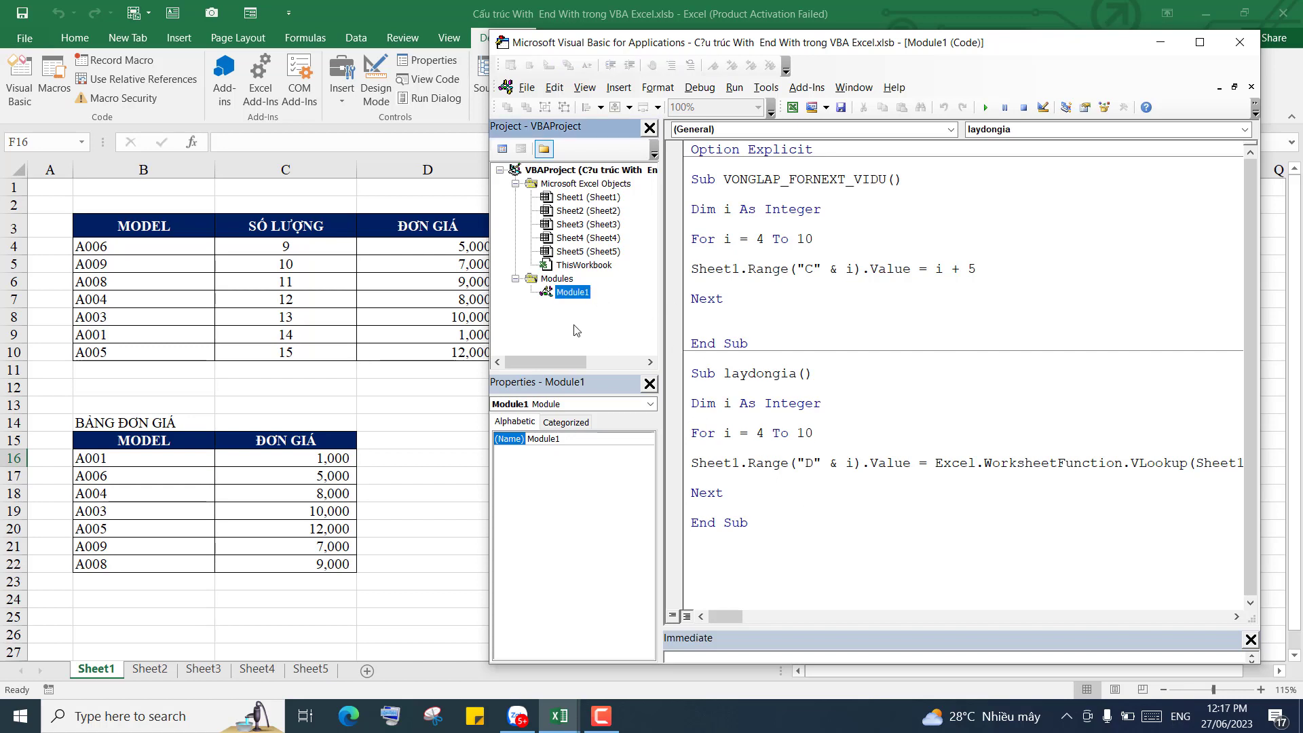
Insert a new Module2 and move the editor window lower so the sheet shows.
click(618, 88)
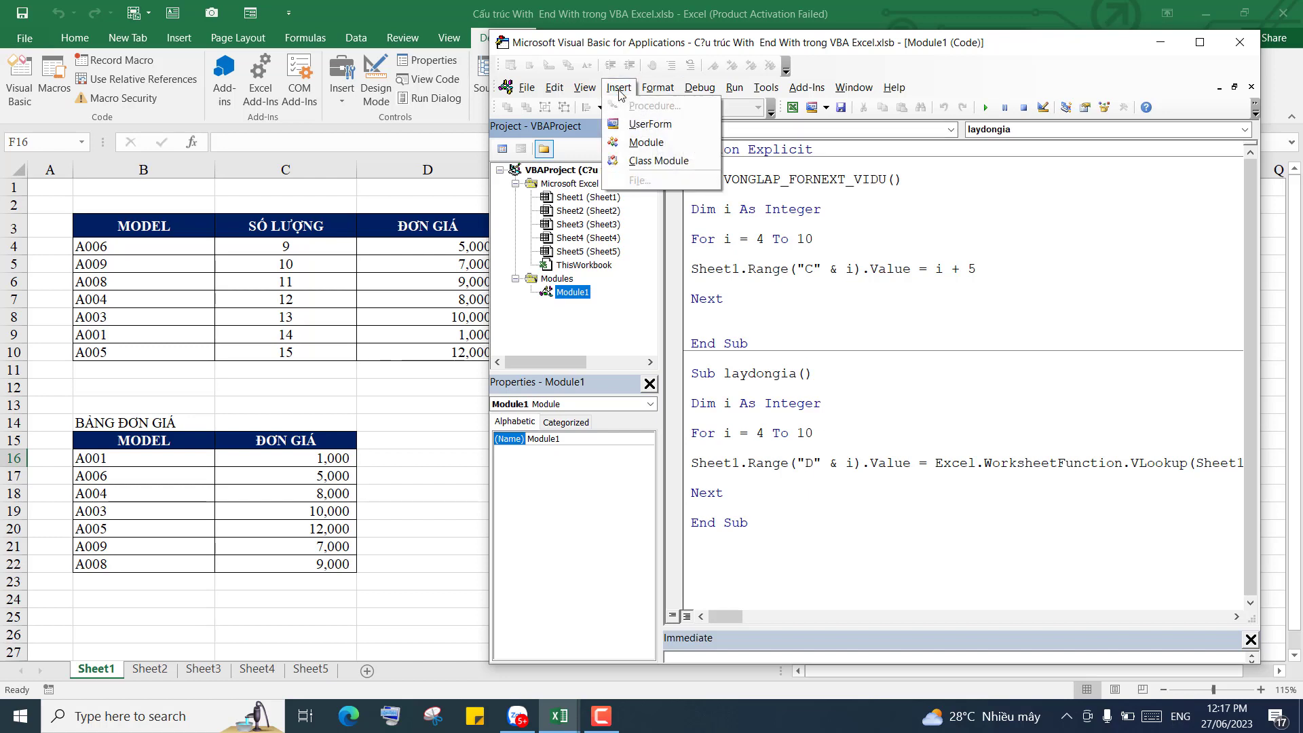
click(646, 143)
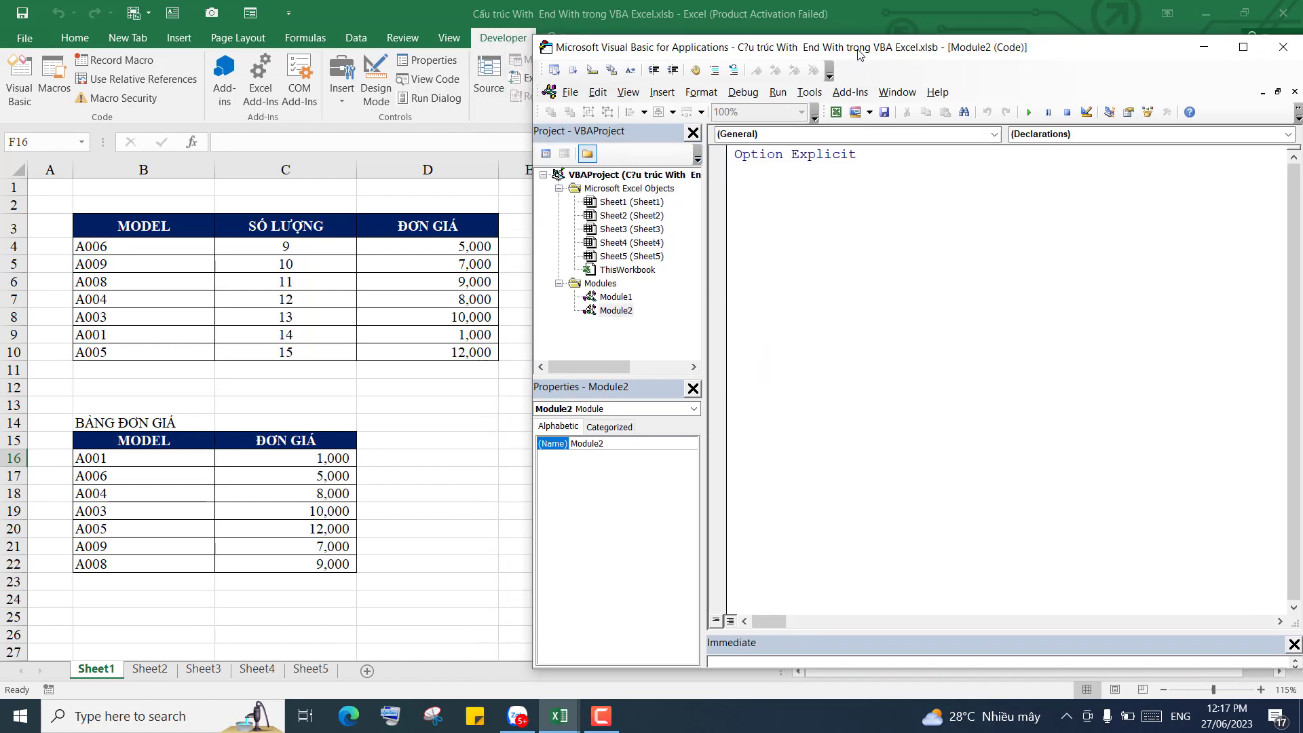
mouse_move(814, 46)
mouse_down()
mouse_move(864, 47)
mouse_move(847, 40)
mouse_up()
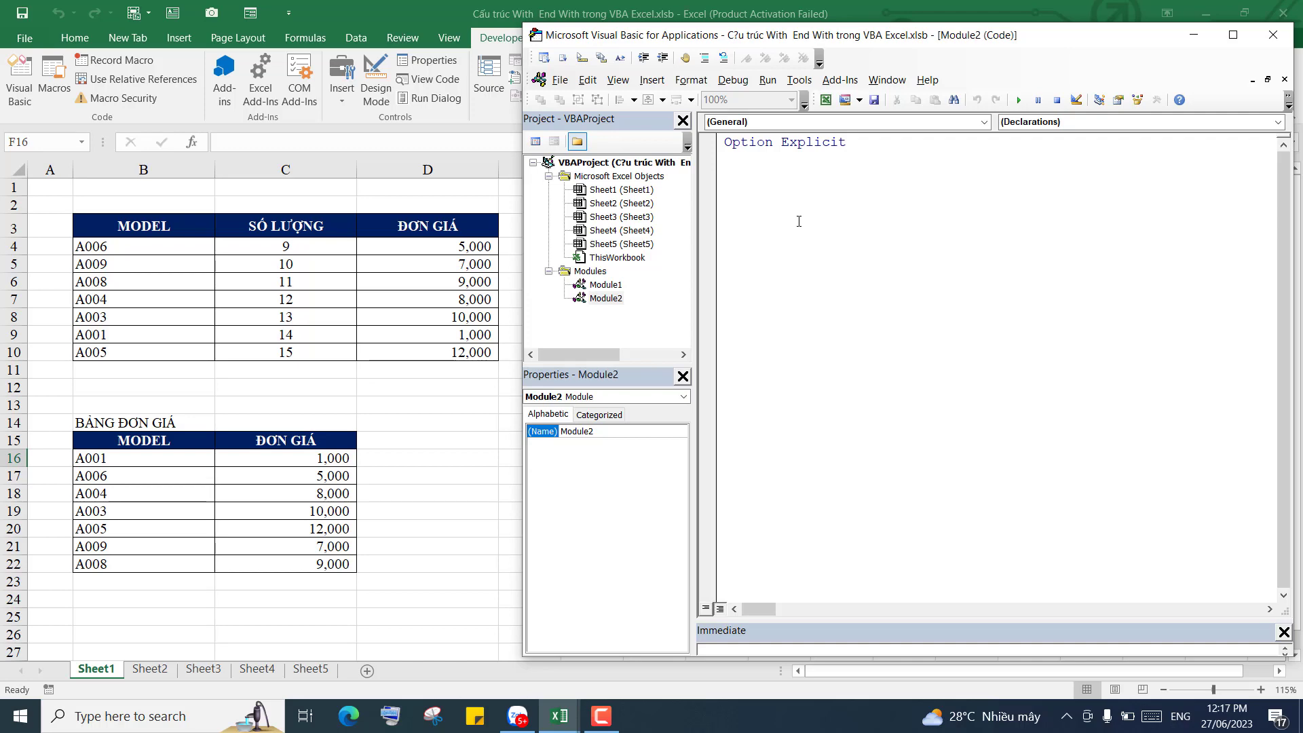
drag(943, 44, 807, 387)
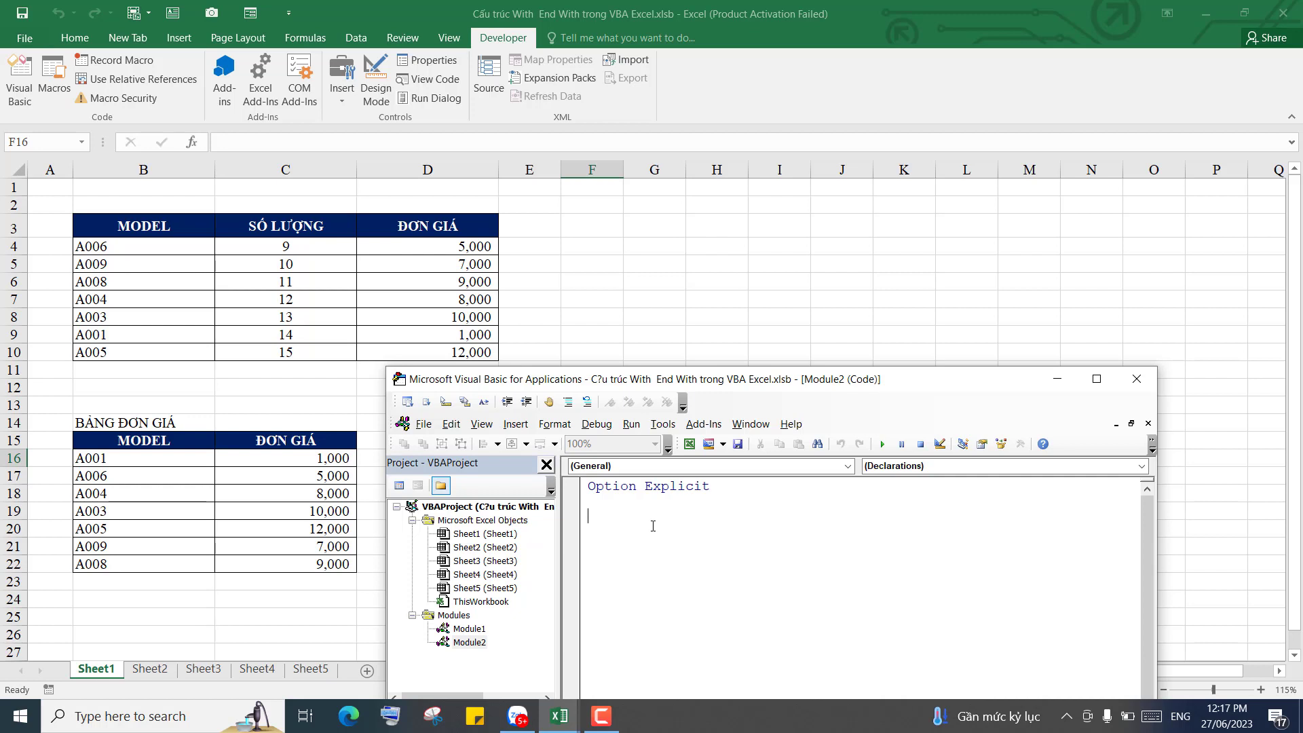
Create a new Sub copy procedure in Module2.
text(Sub)
text( copy)
key(Return)
key(Return)
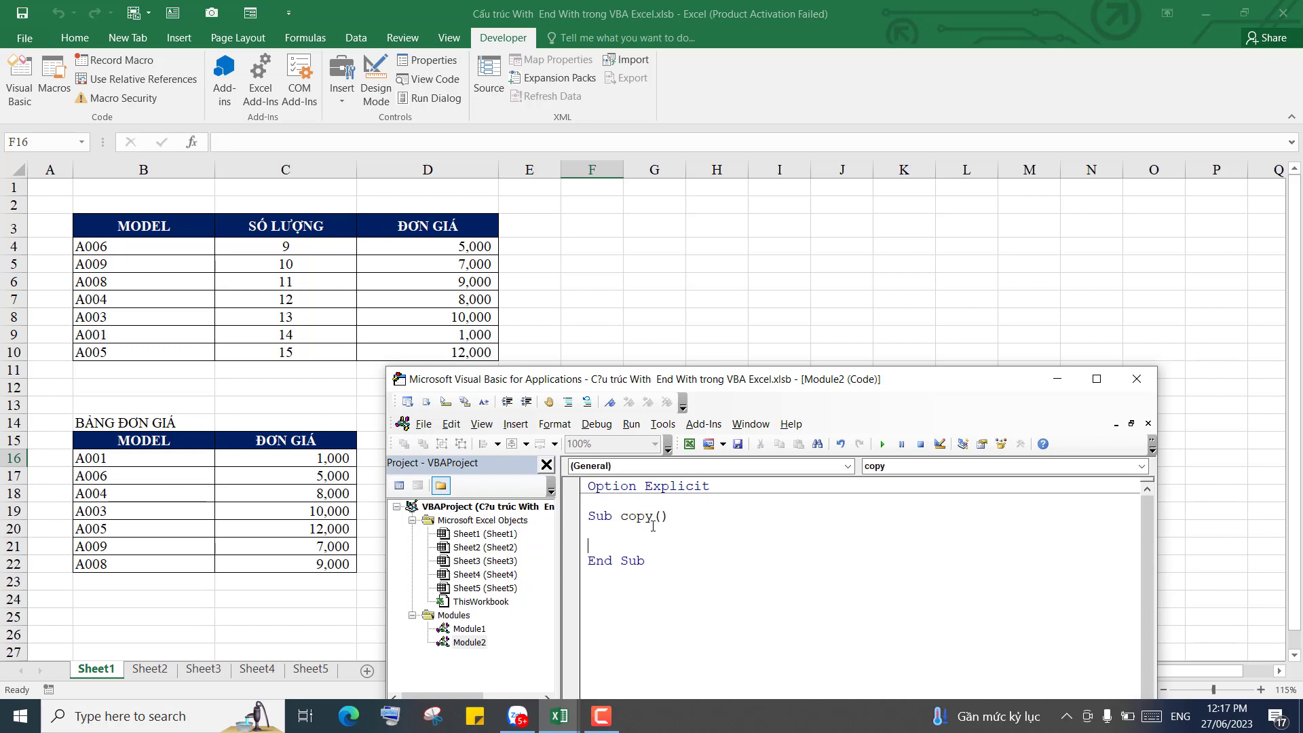
key(Return)
key(Return)
key(Return)
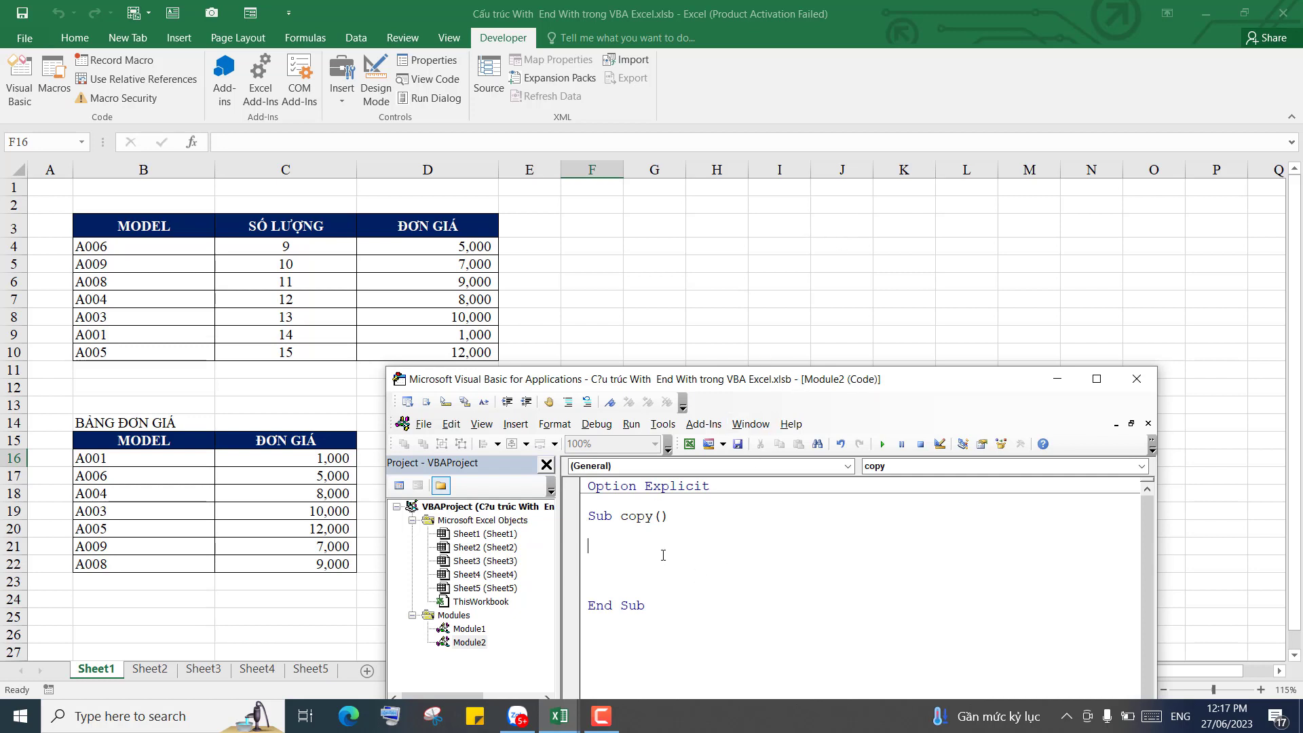
Add Sheet1.Range("B3:B10").copy and begin the next line with a reused Sheet1.Range.
text(She)
text(et1.)
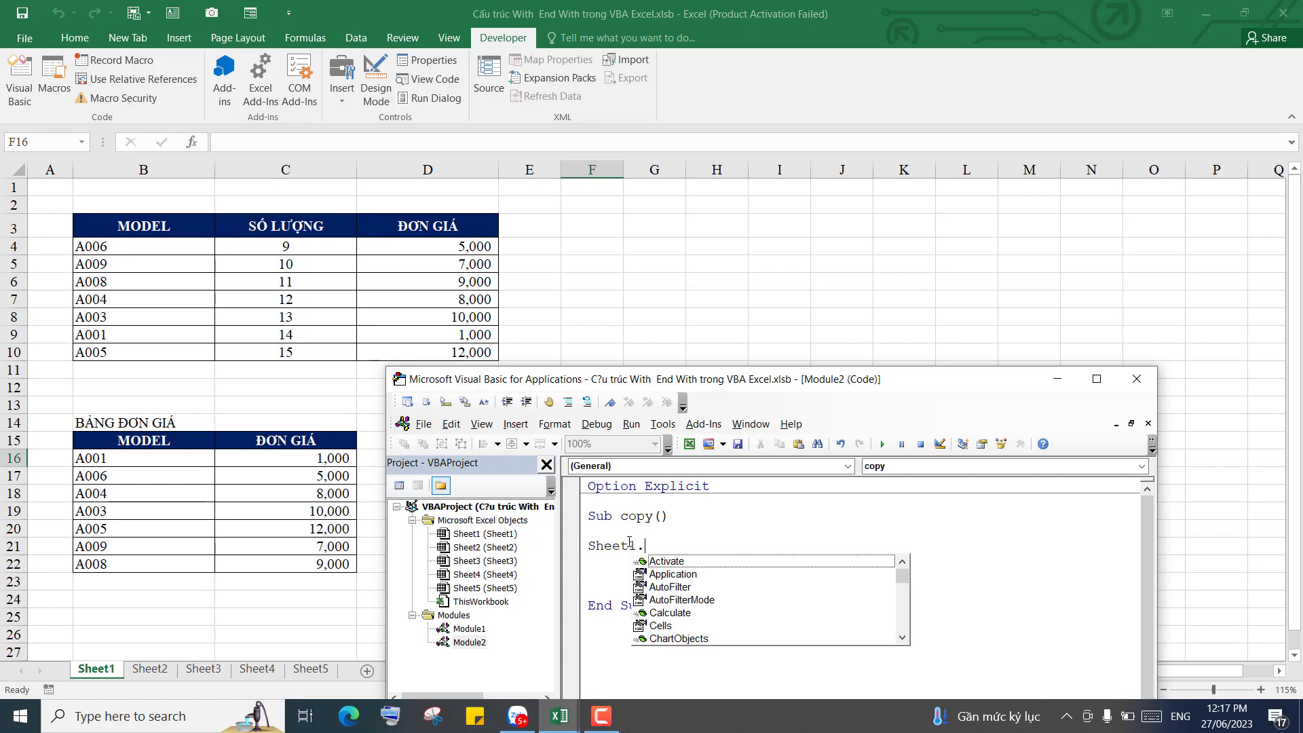
text(Rane)
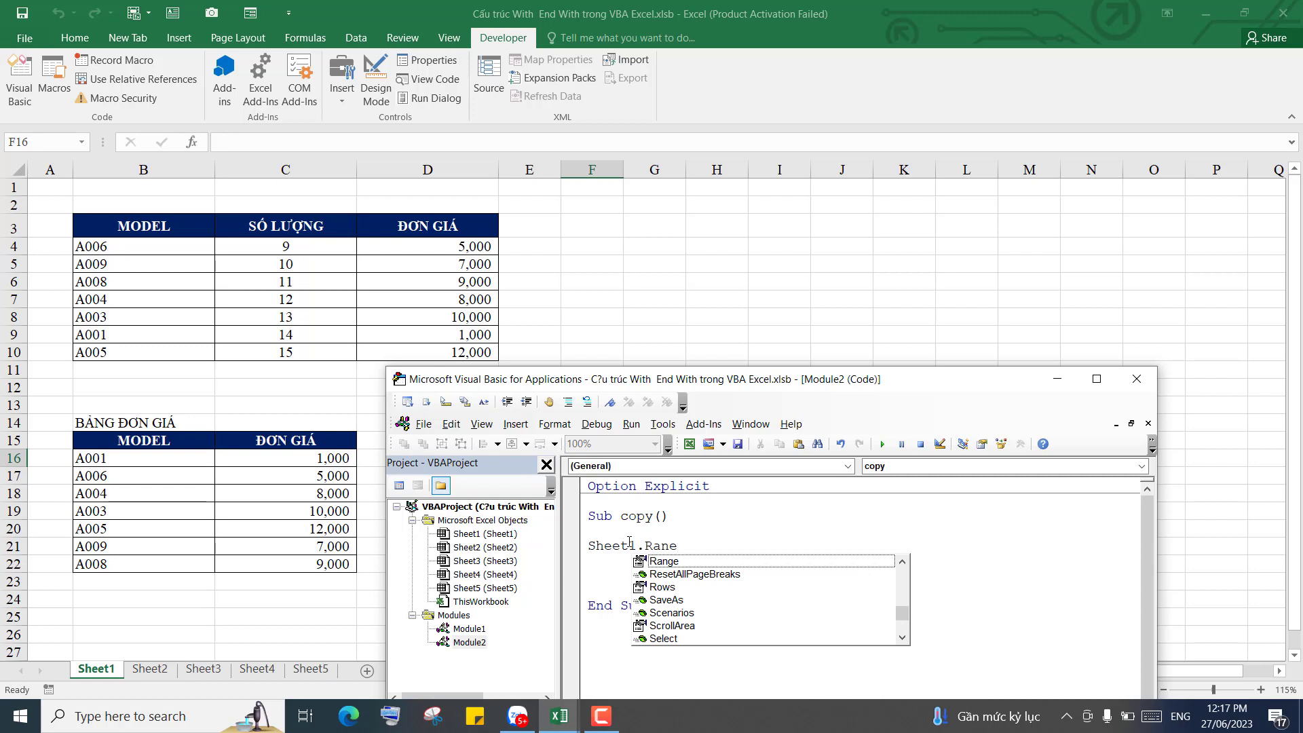
key(BackSpace)
text(ge()
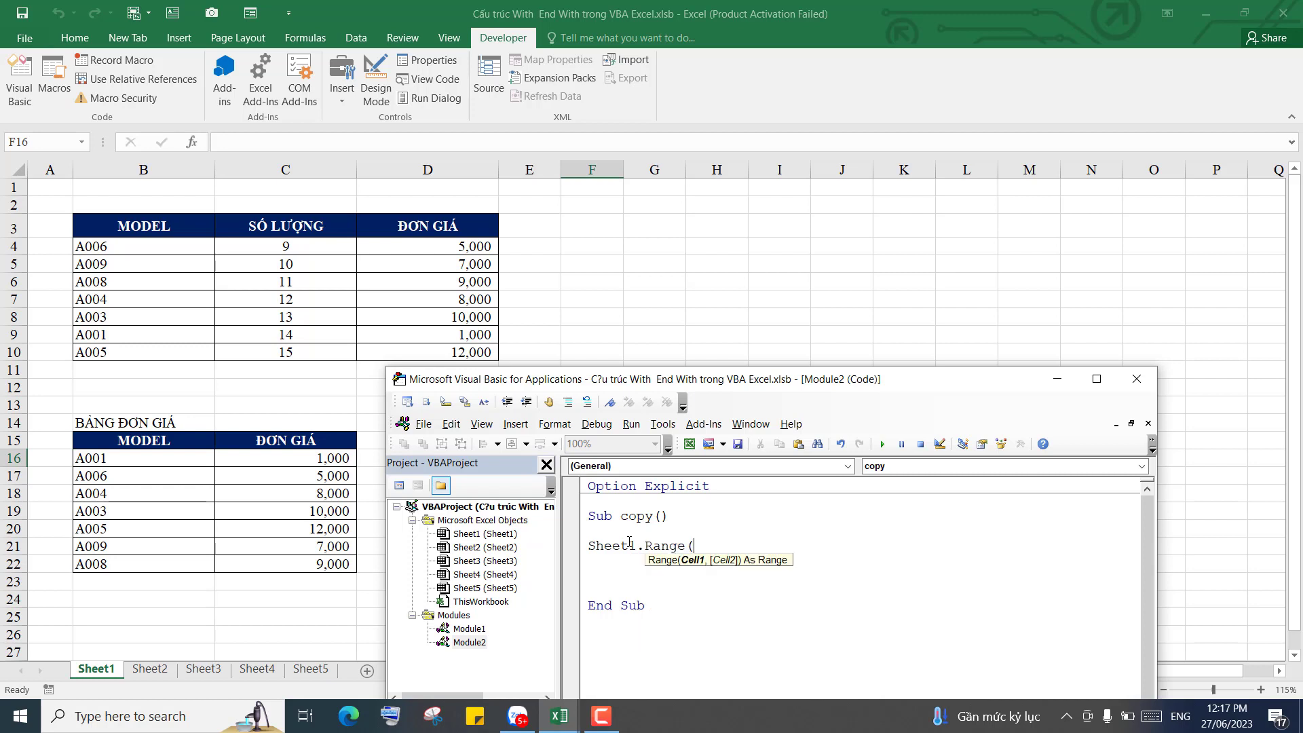
text(")
text(B3:)
text(B)
text(10"))
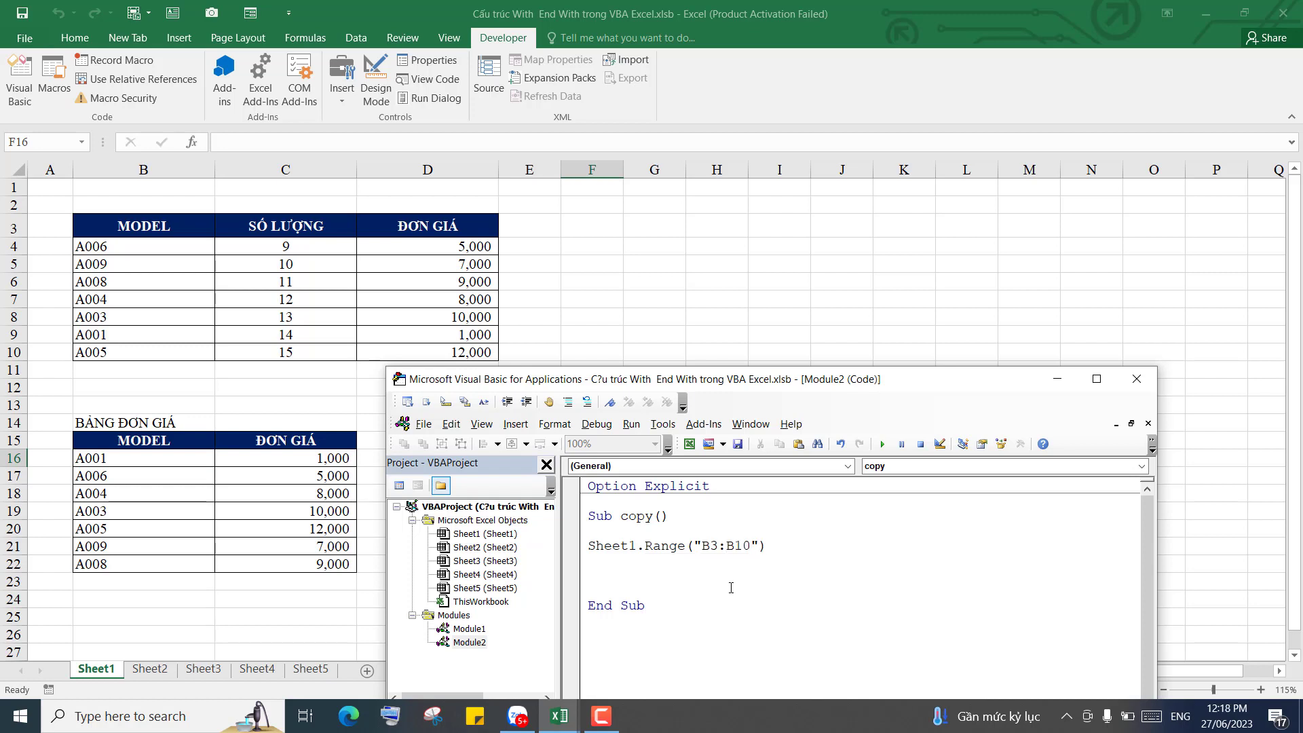
text(.co)
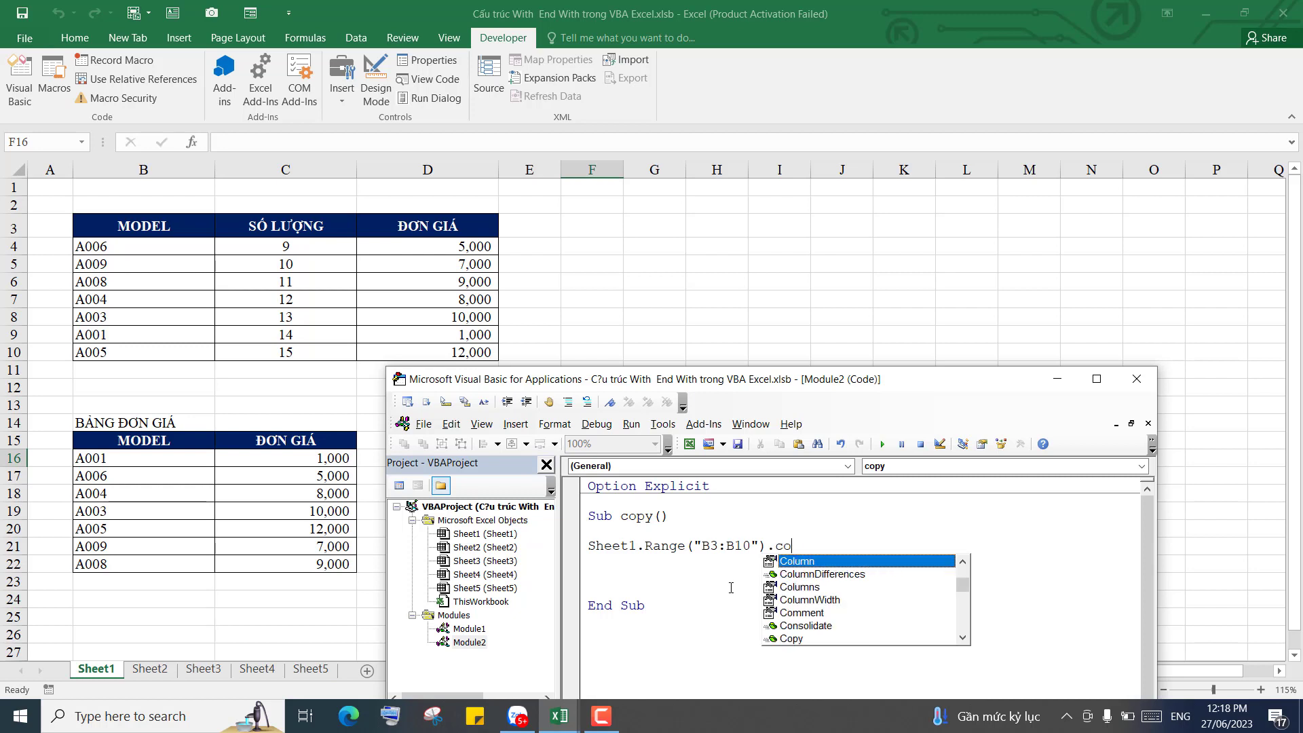
text(py)
key(Return)
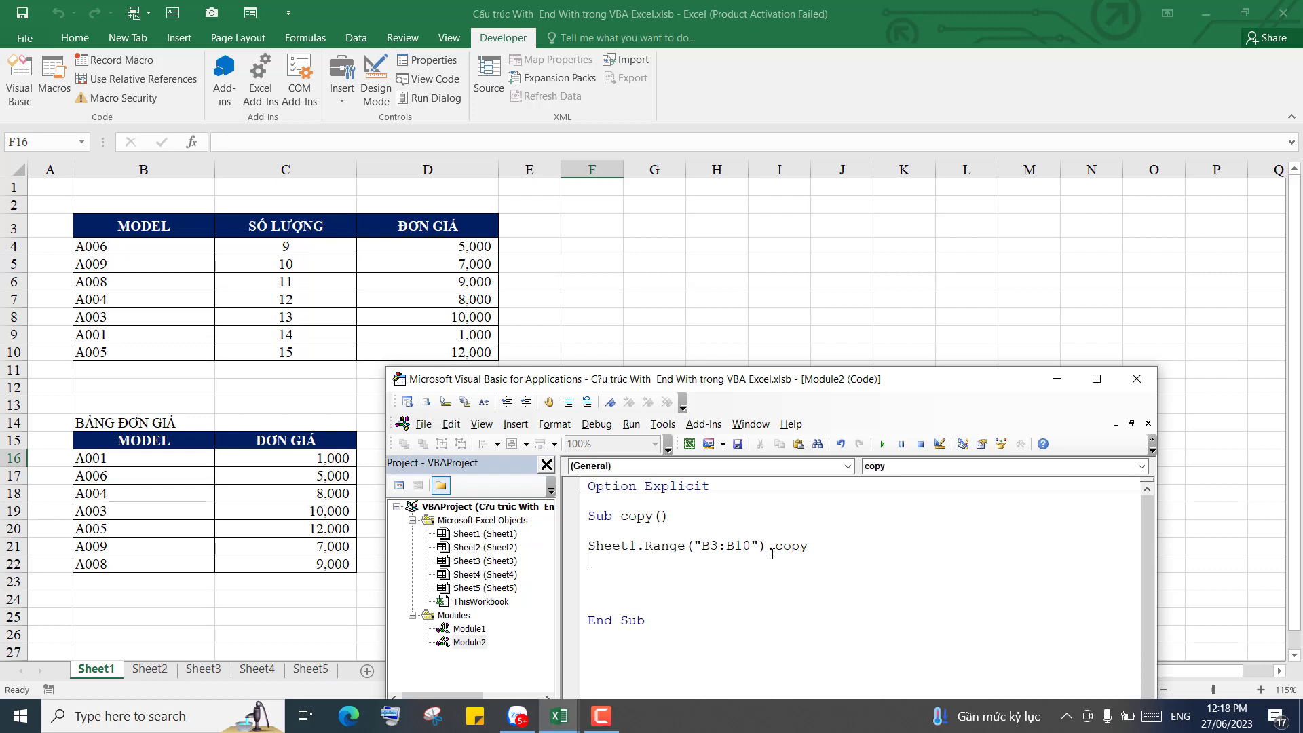
drag(685, 547, 576, 547)
key(ctrl+c)
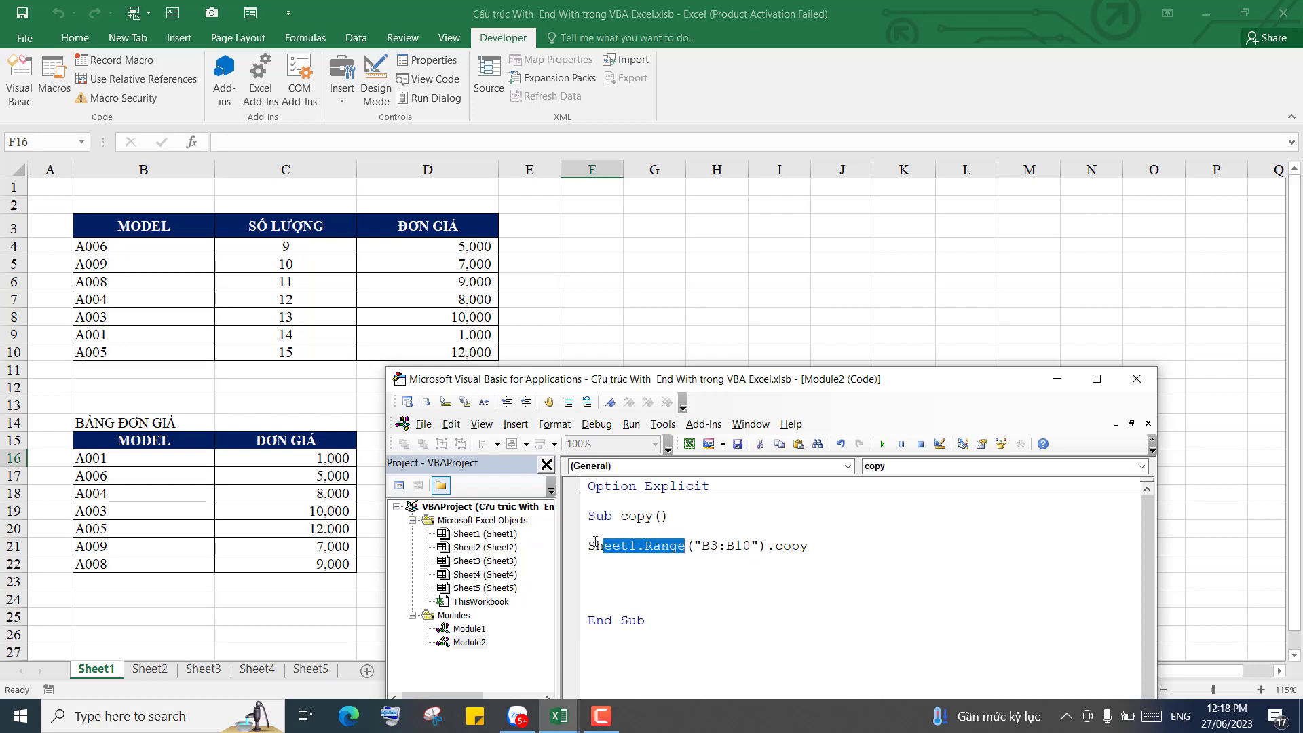
click(616, 561)
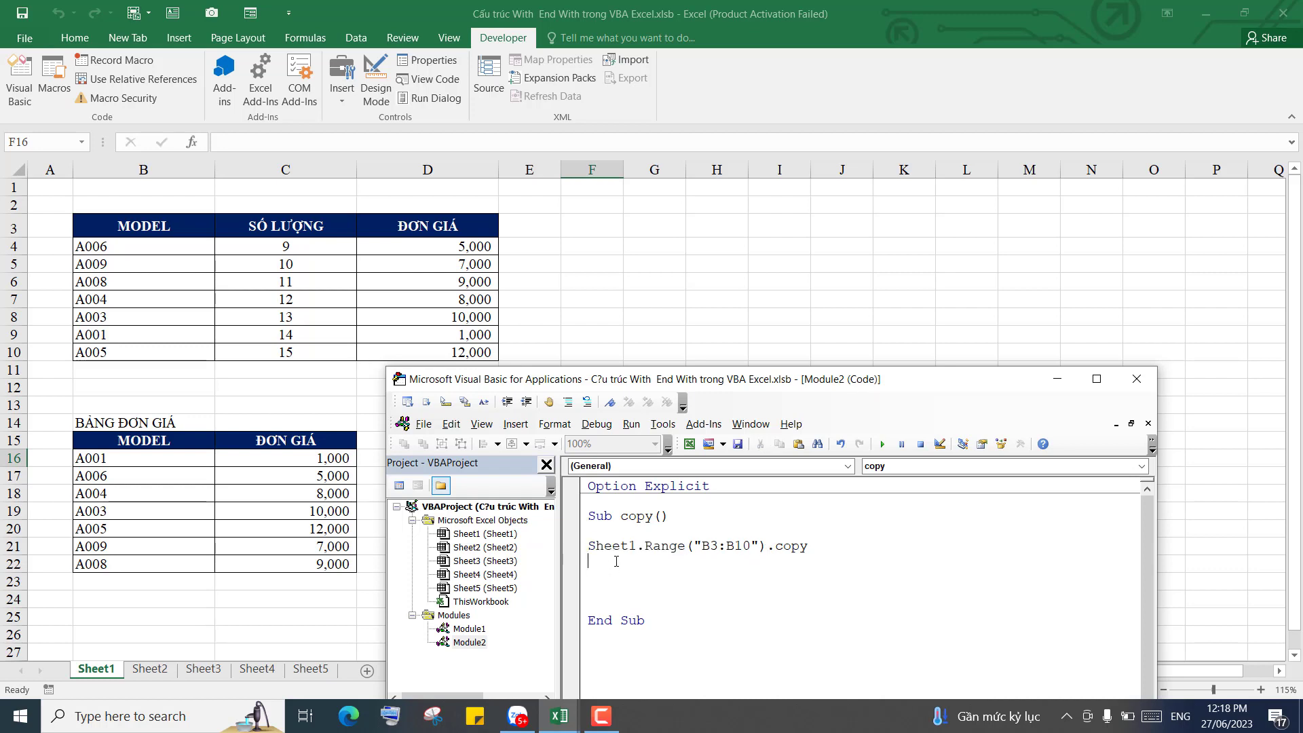
key(ctrl+v)
Complete the second line as Sheet1.Range("F3").PasteSpecial (xlPasteAll).
text((")
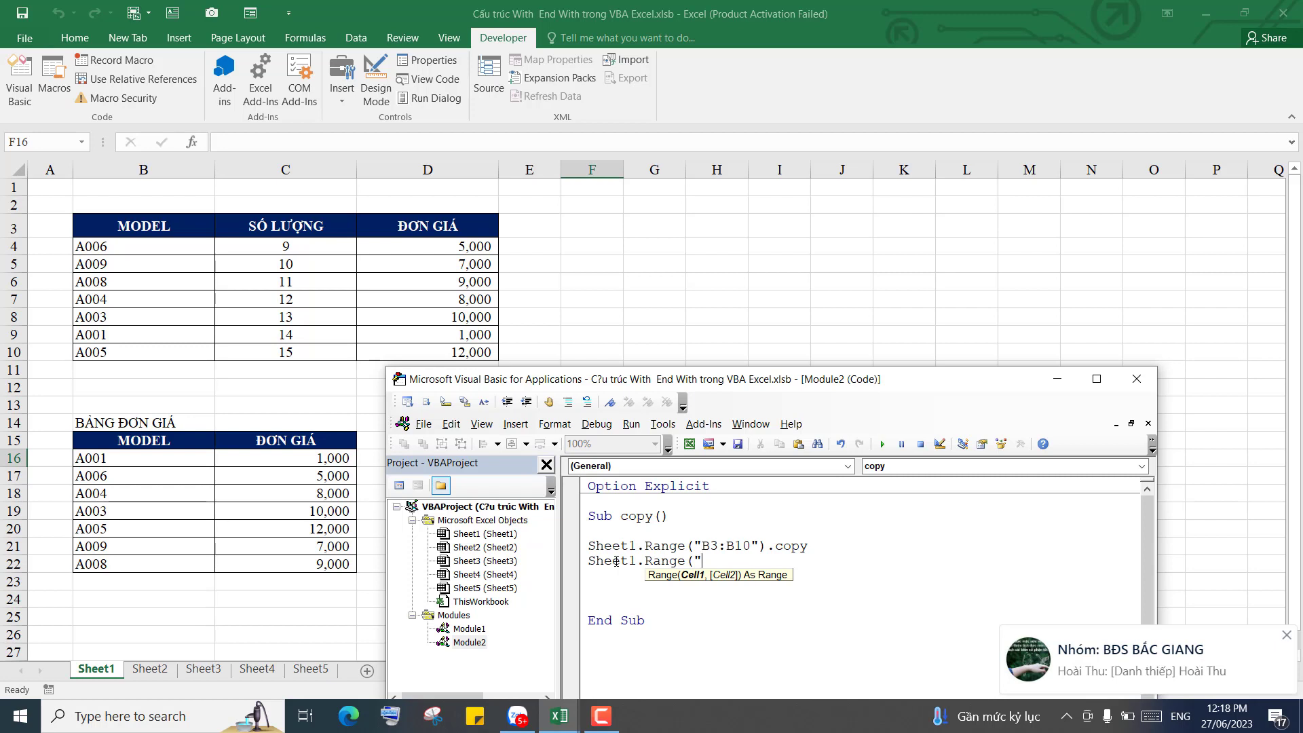
text(F3)
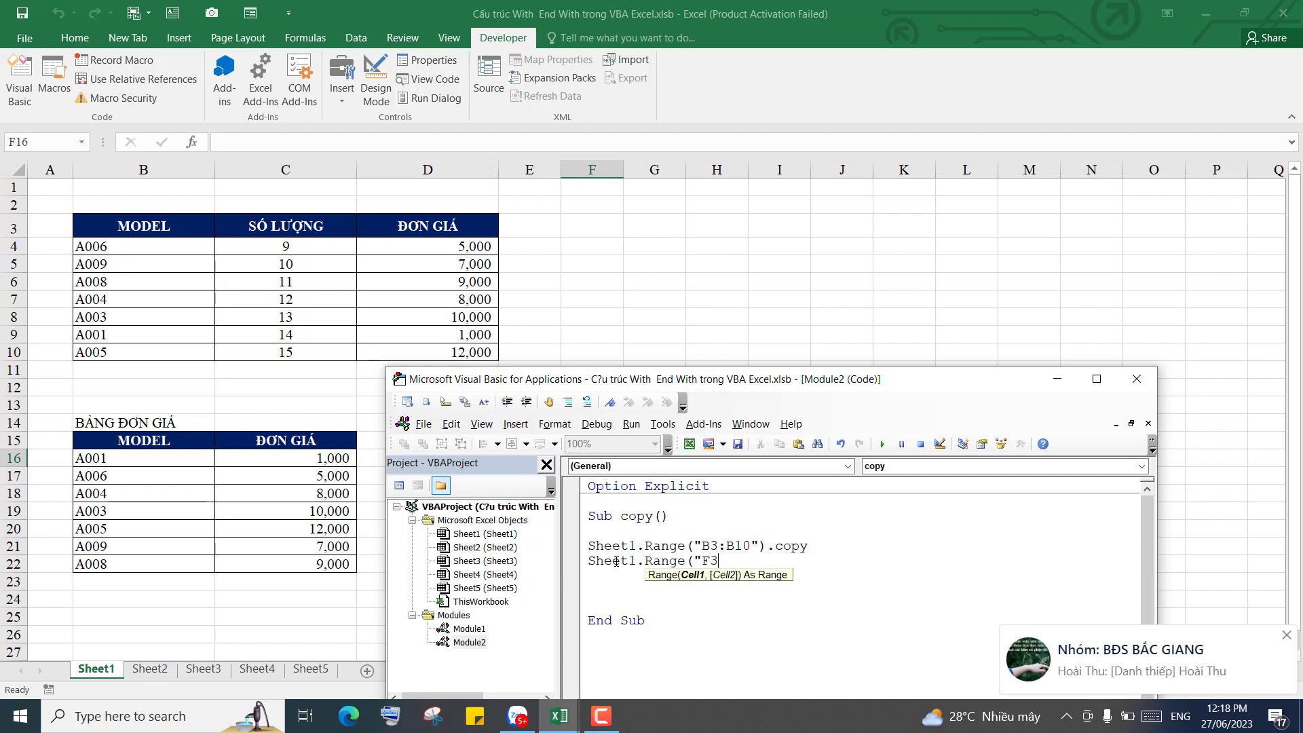
text(").)
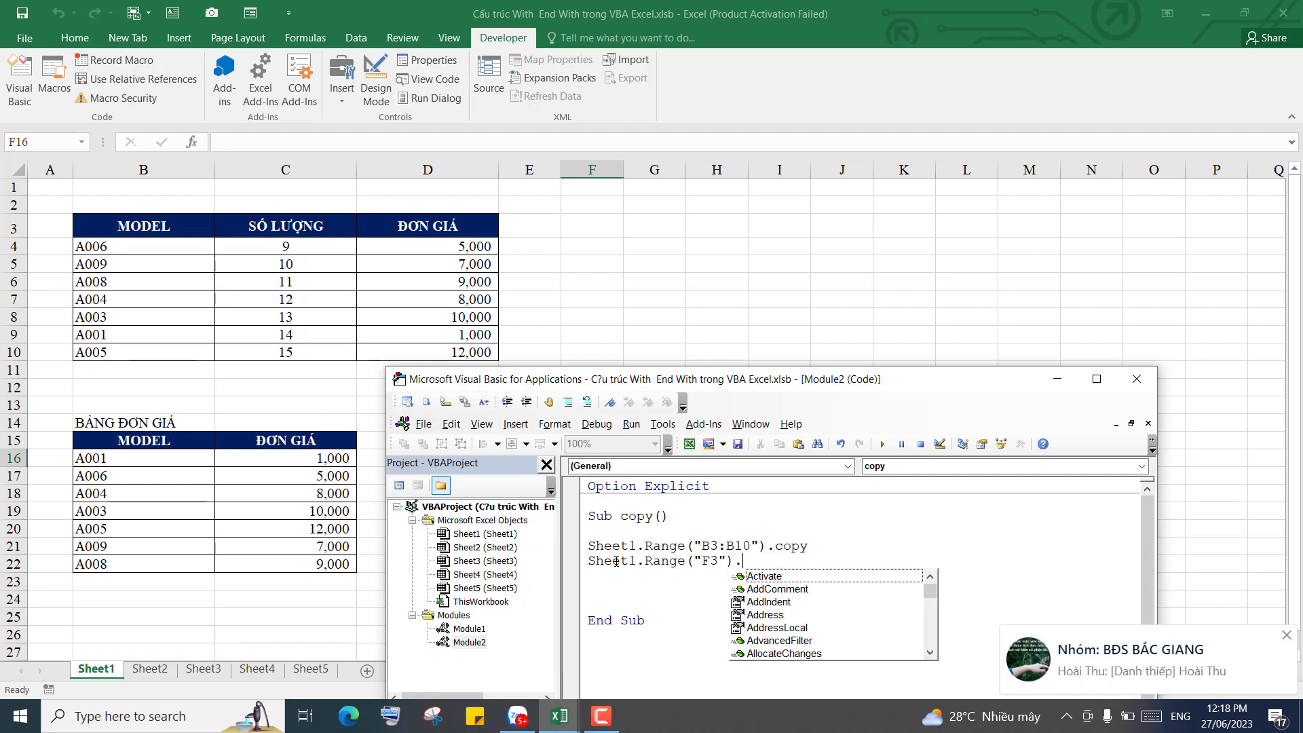
text(past)
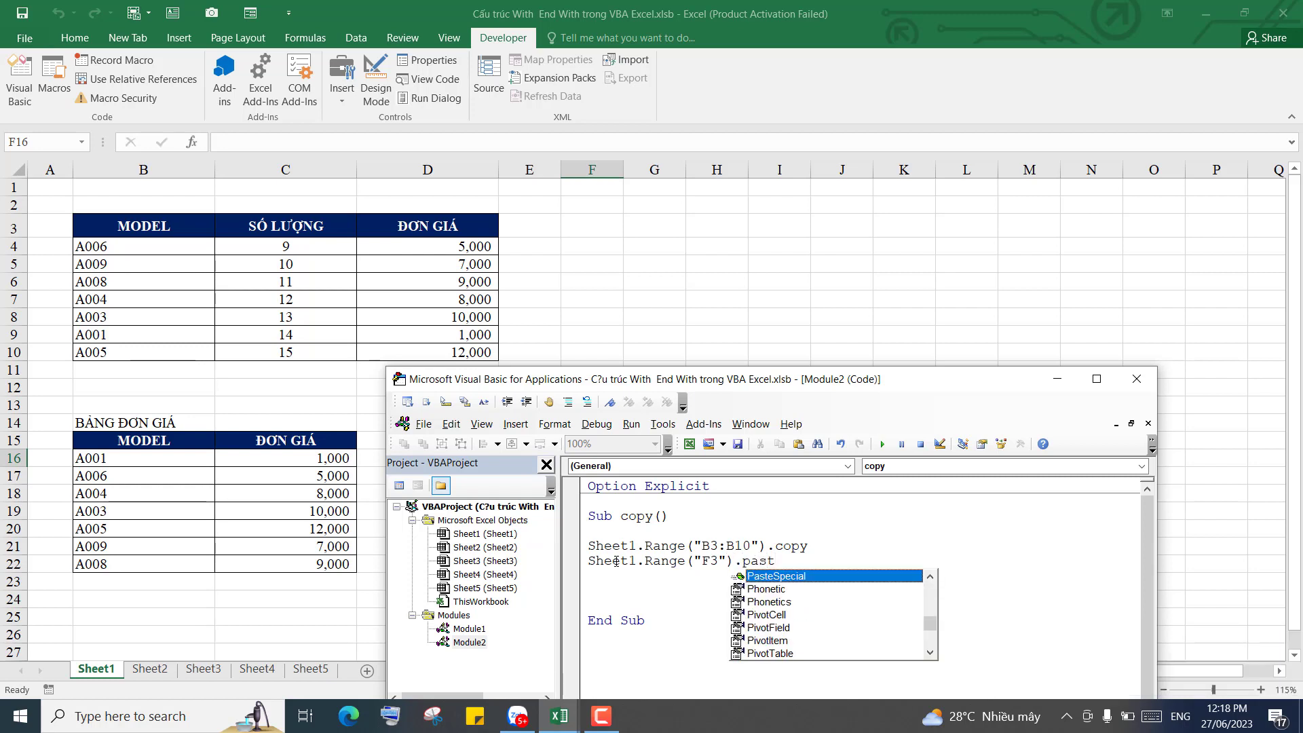
key(Tab)
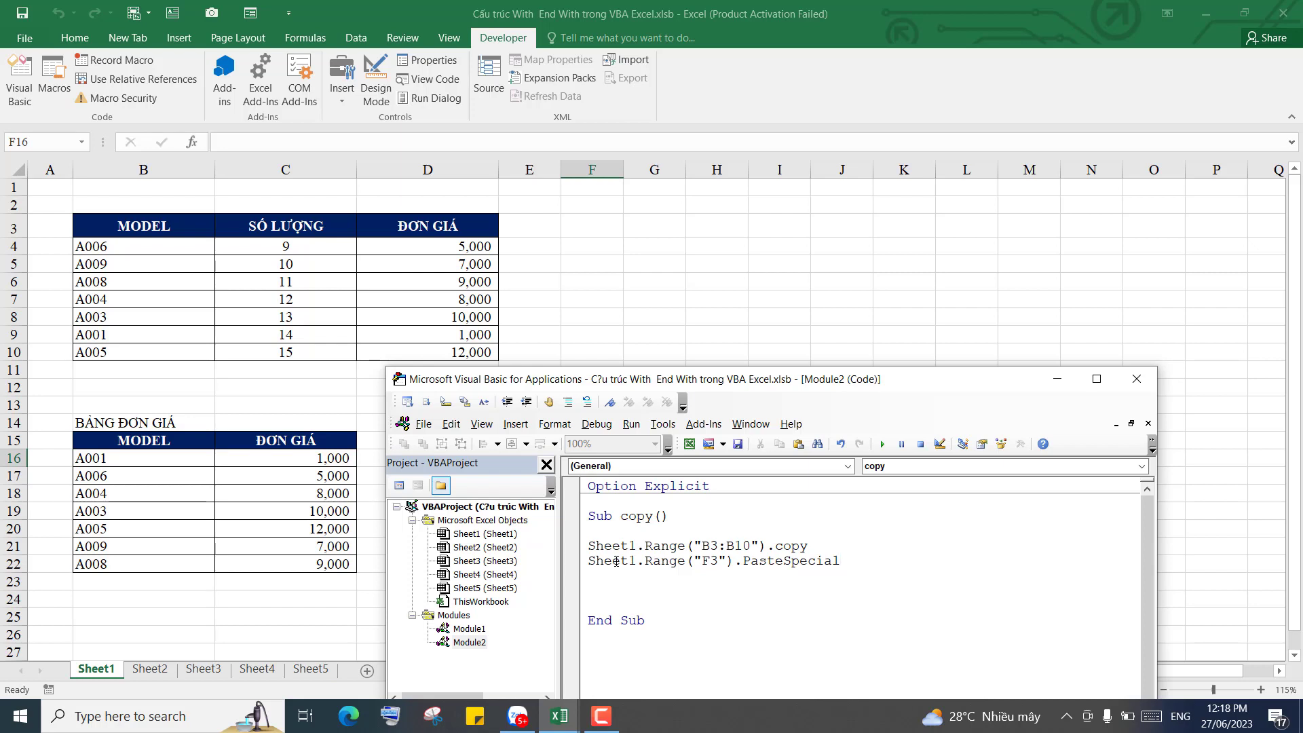
text(()
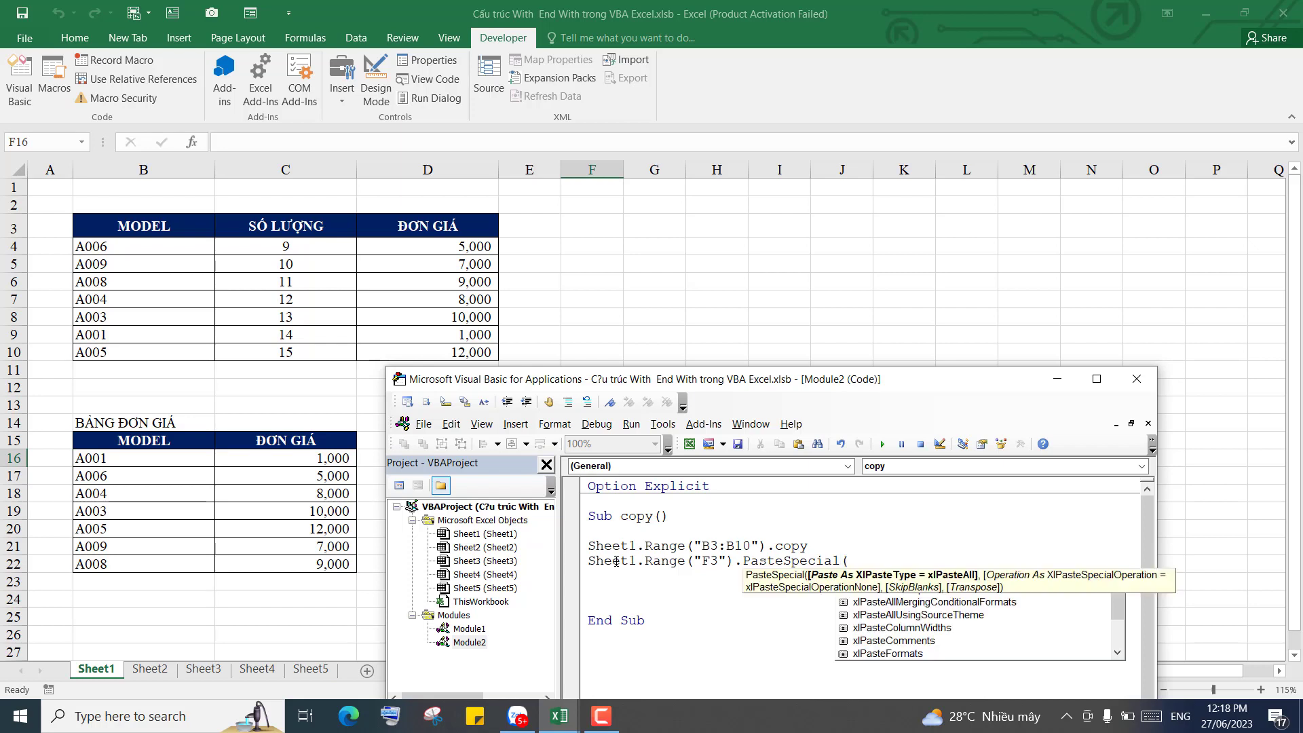
text(xl)
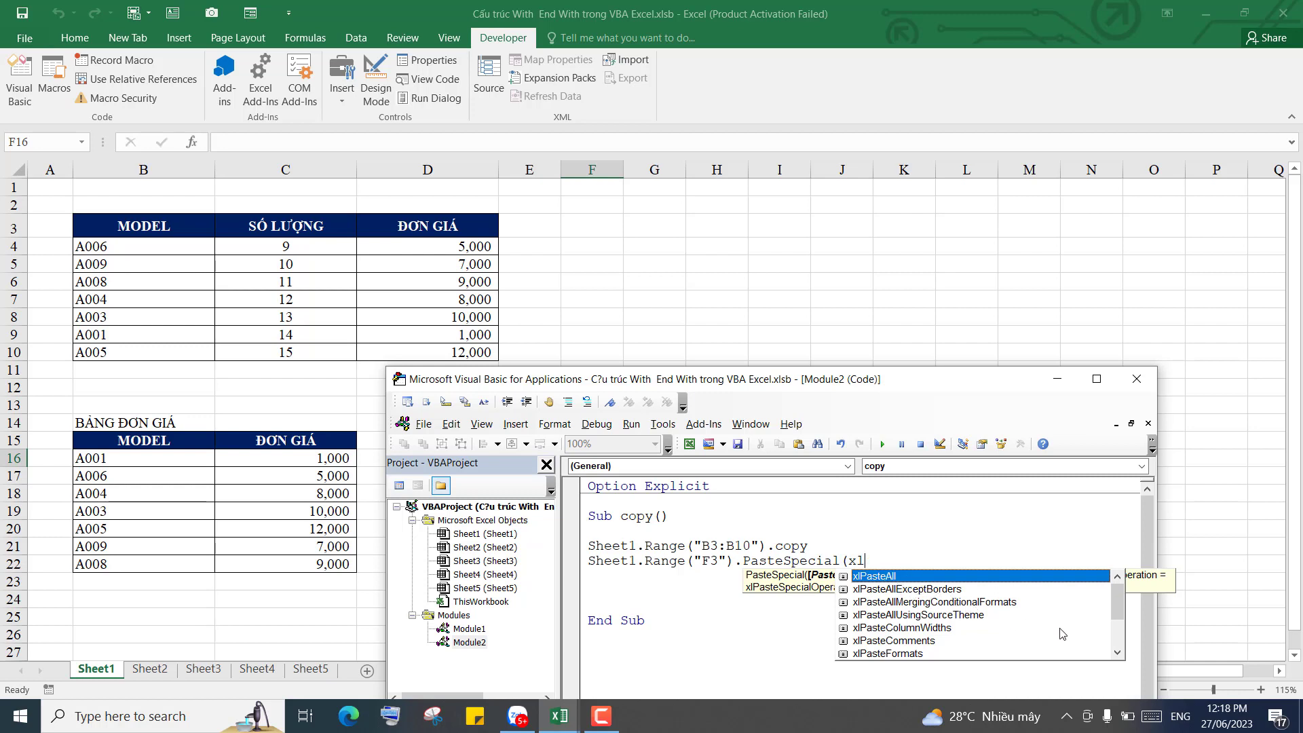
click(1118, 653)
click(1117, 653)
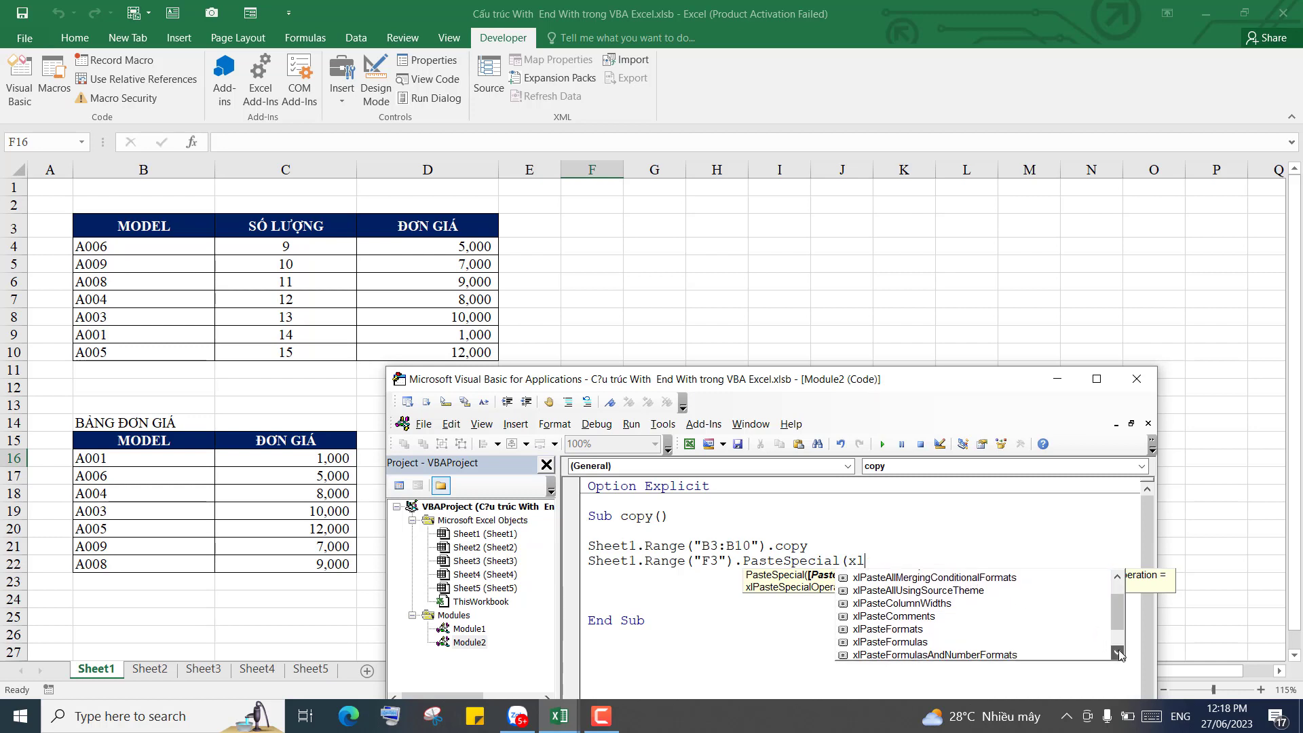
click(1117, 653)
click(1119, 654)
click(1119, 654)
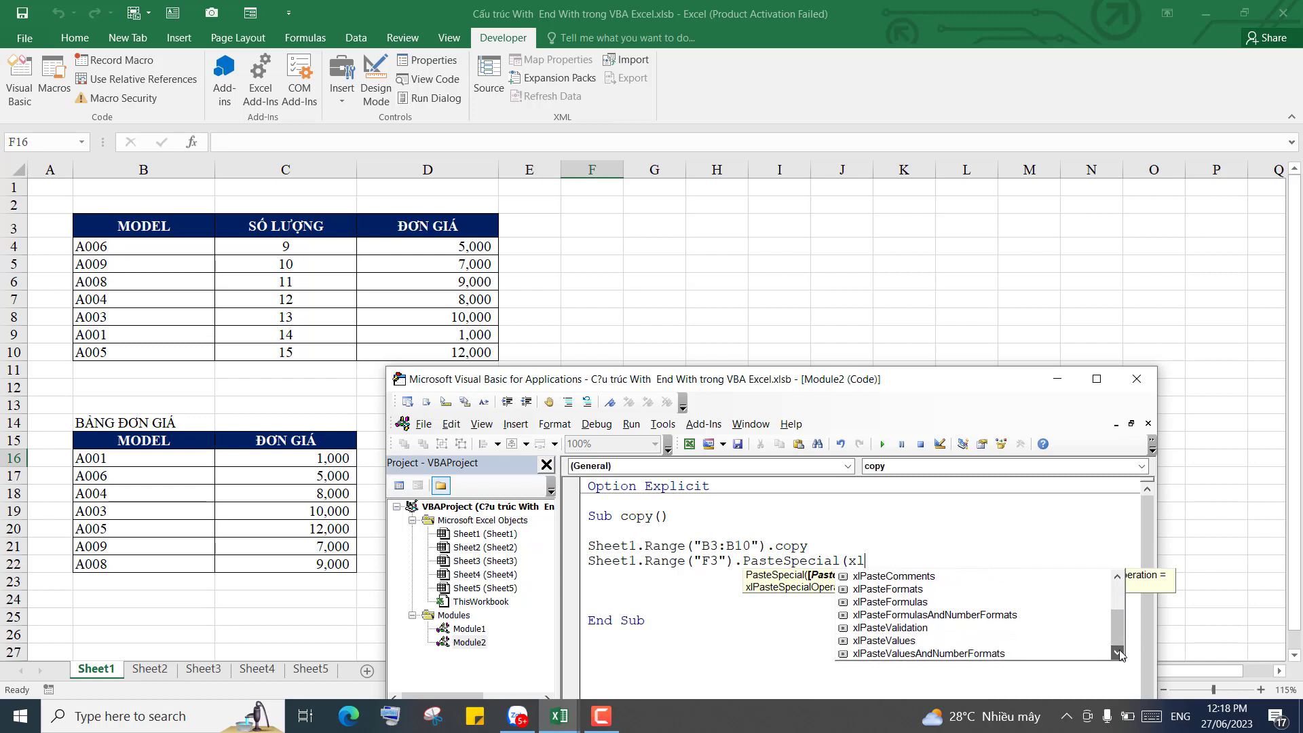
drag(1118, 631, 1110, 588)
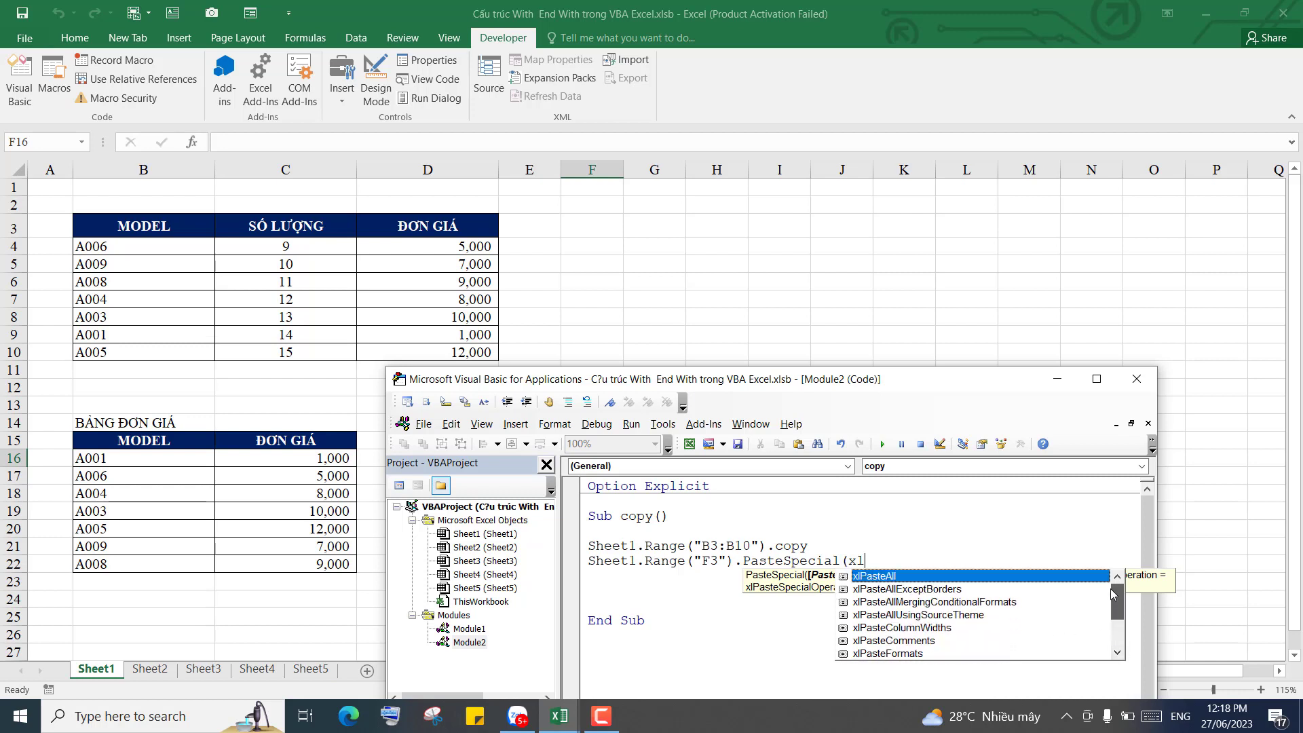
double_click(896, 579)
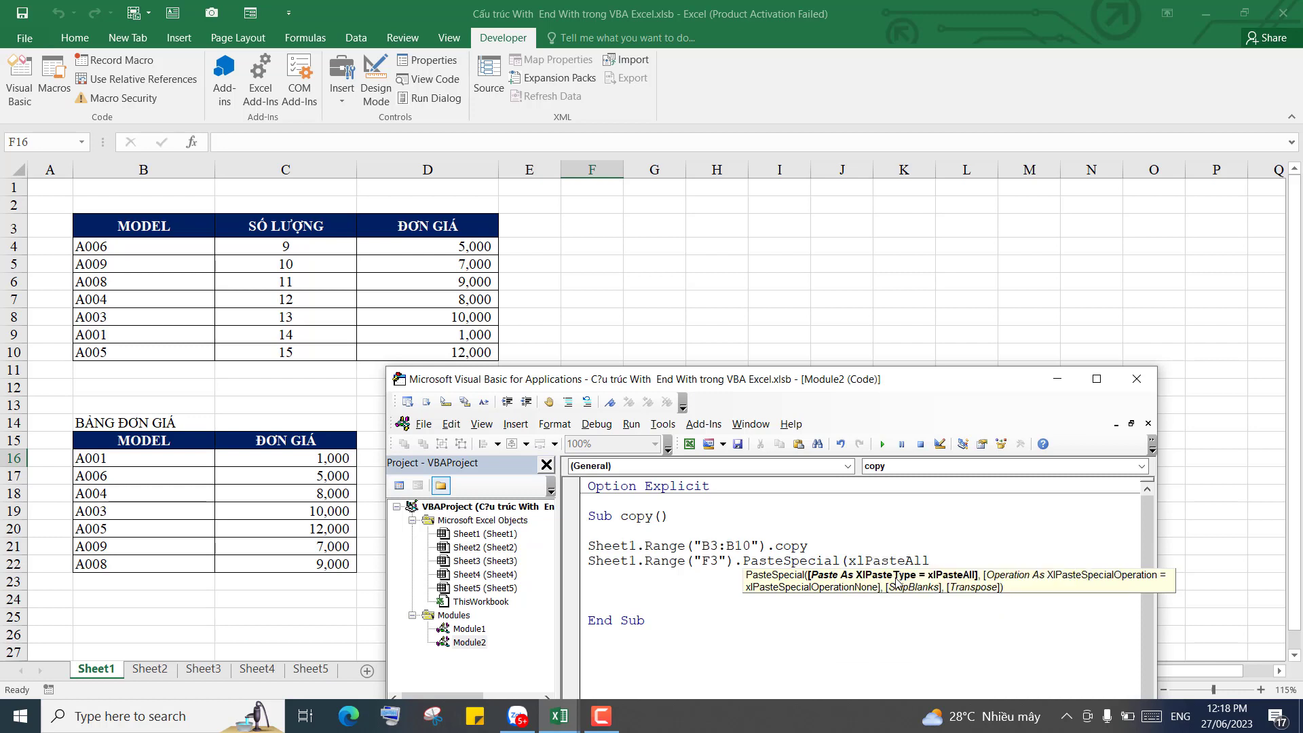
text())
key(Return)
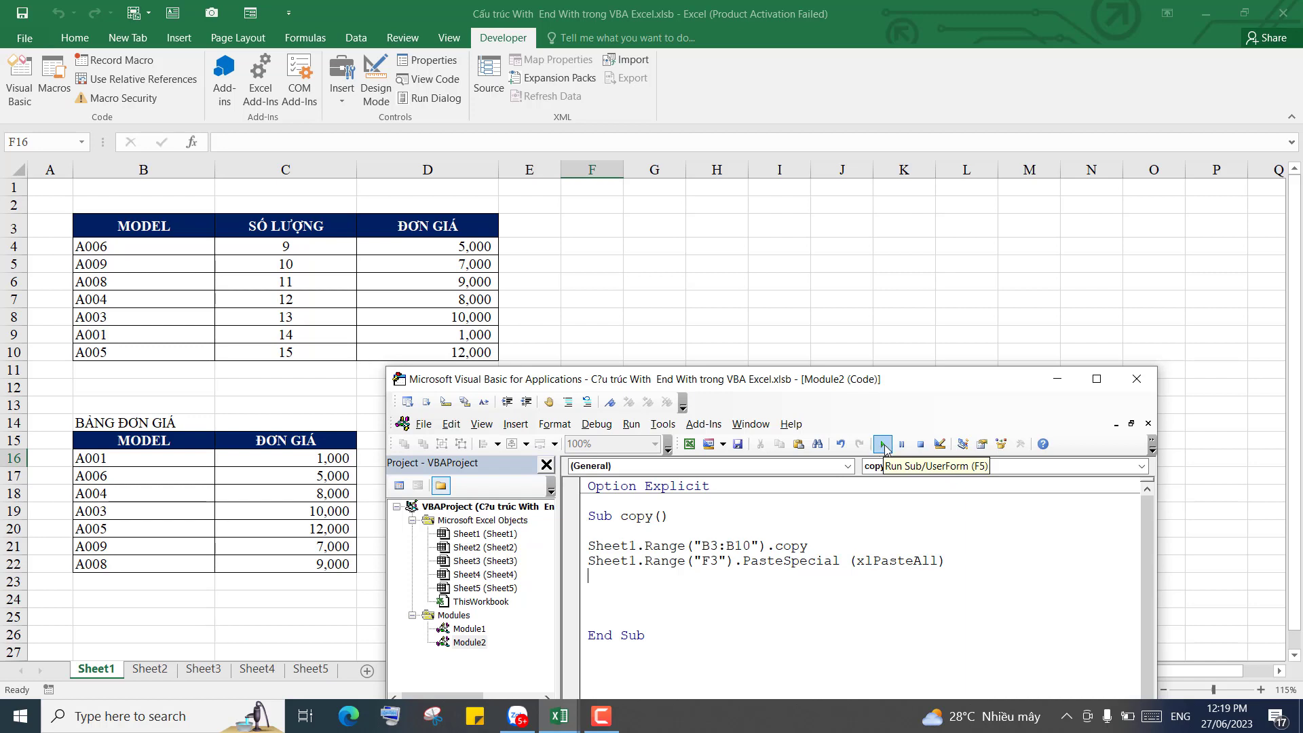
Run the copy macro so the B3:B10 MODEL list is duplicated into F3:F10.
click(883, 445)
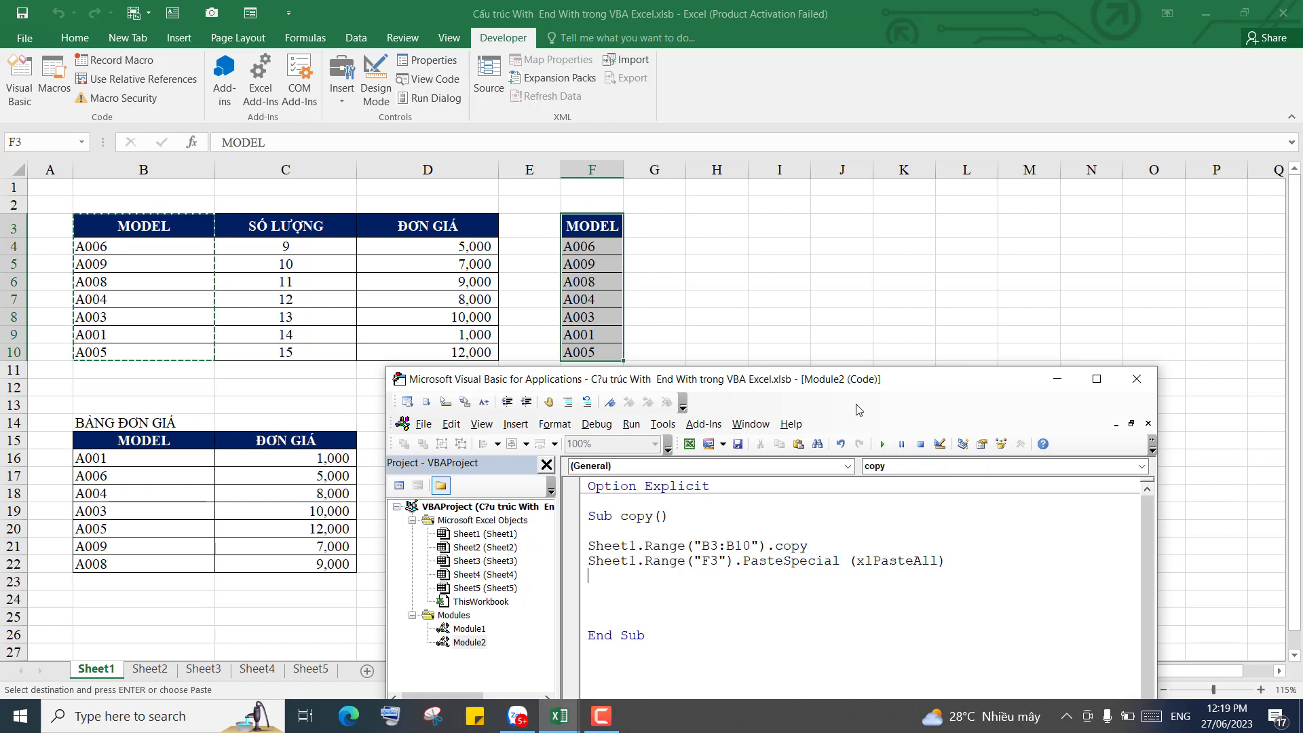
drag(912, 386, 914, 396)
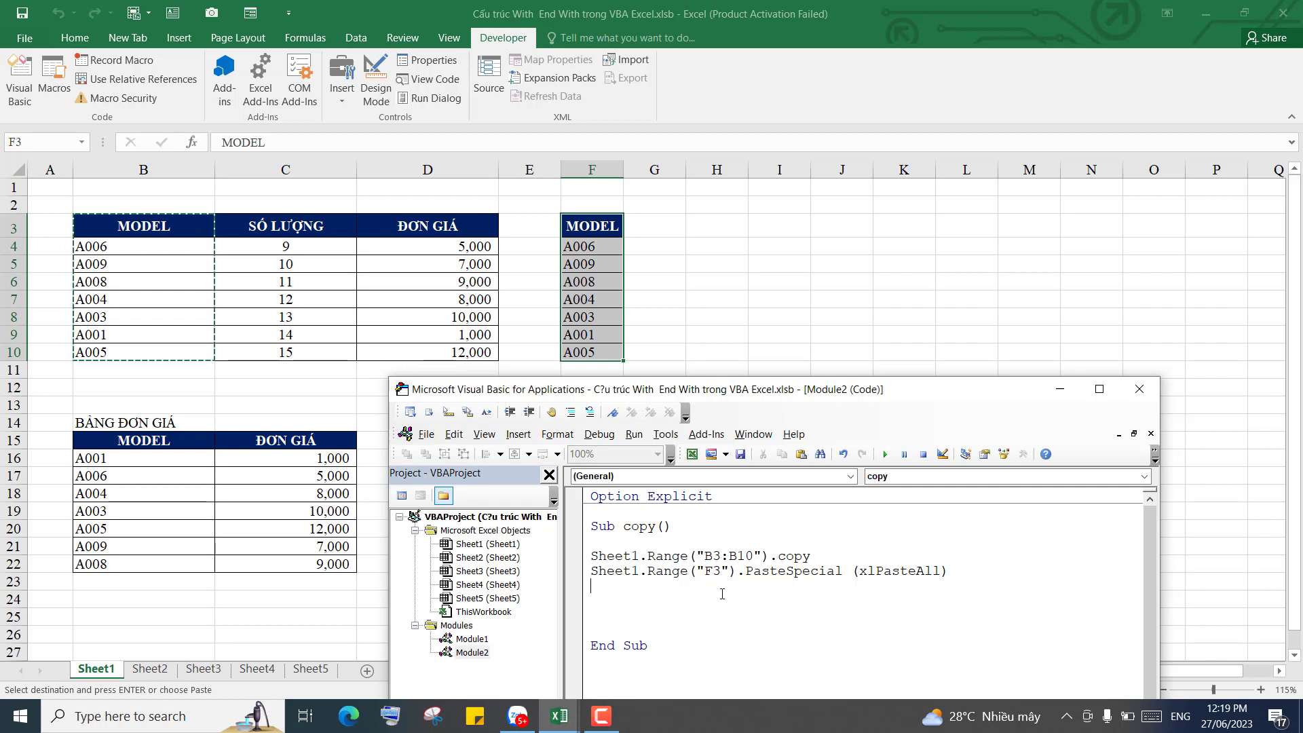
Add lines copying Sheet1 C3:C10 and pasting it at G3 with PasteSpecial xlPasteAll.
text(She)
text(et1.)
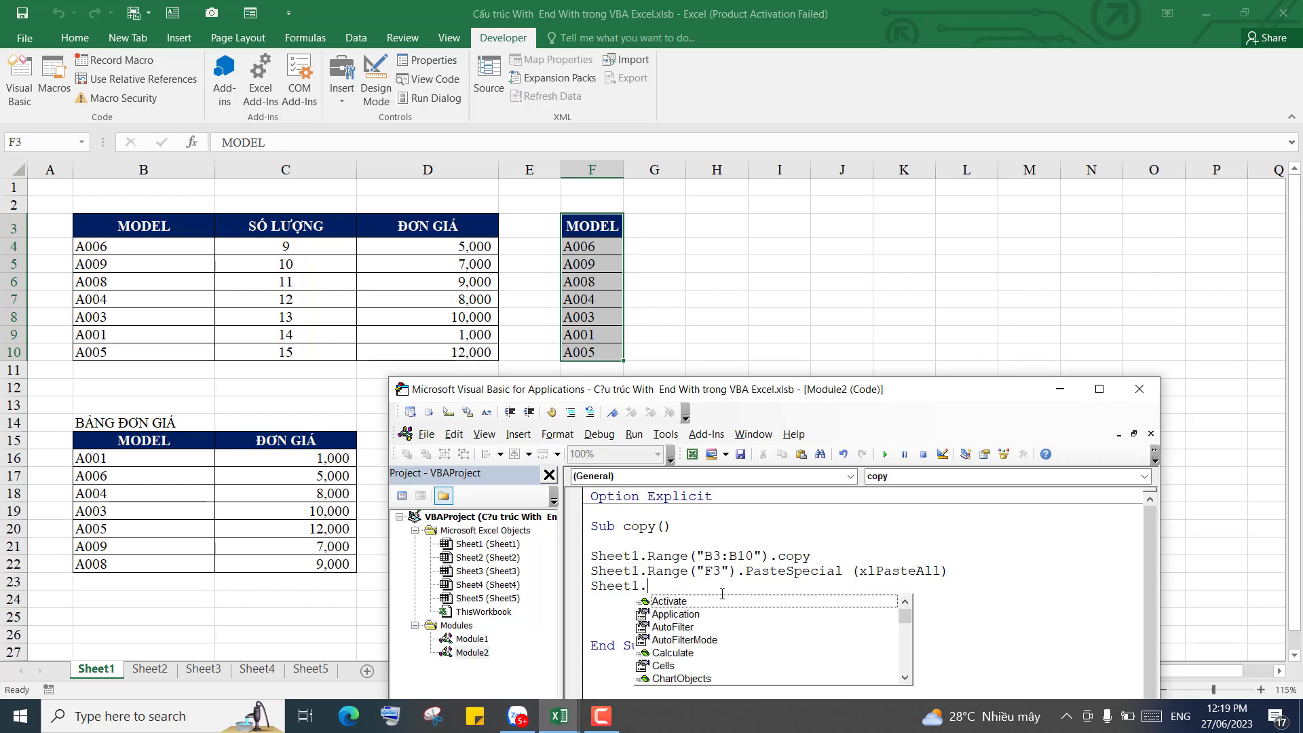
text(Range)
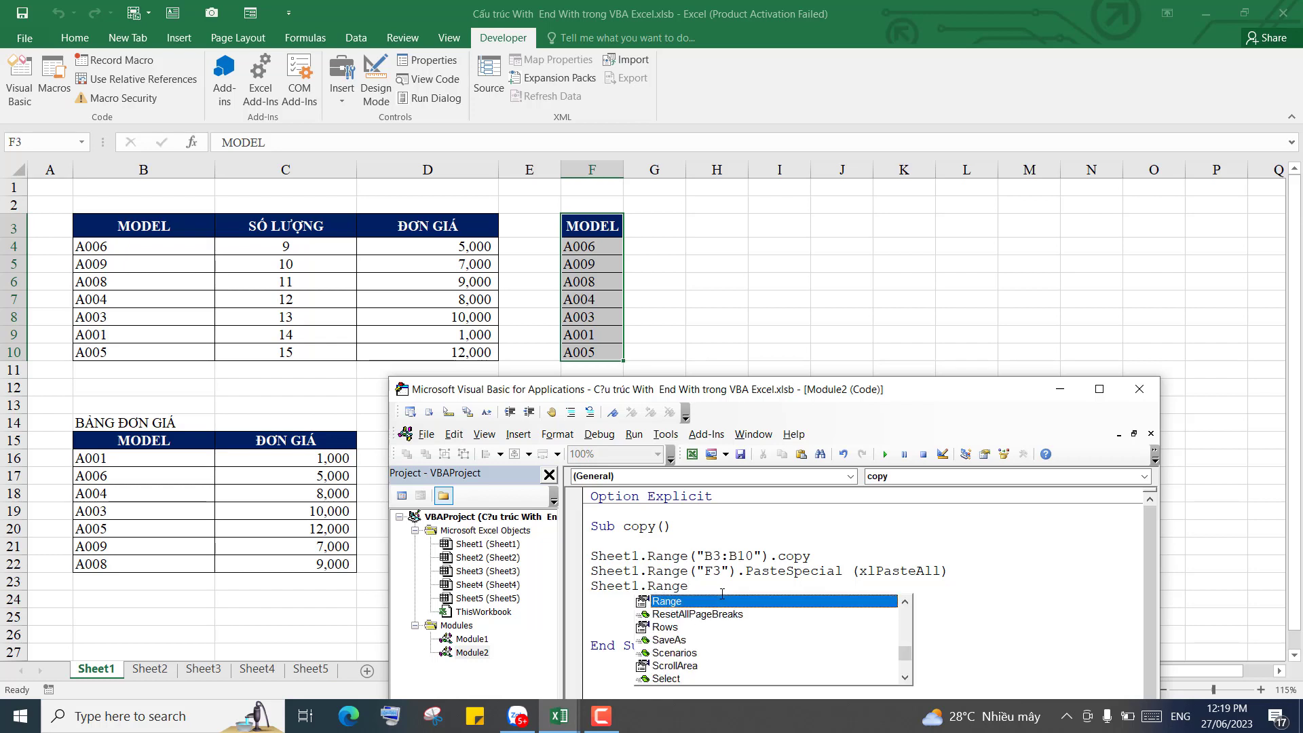
text((")
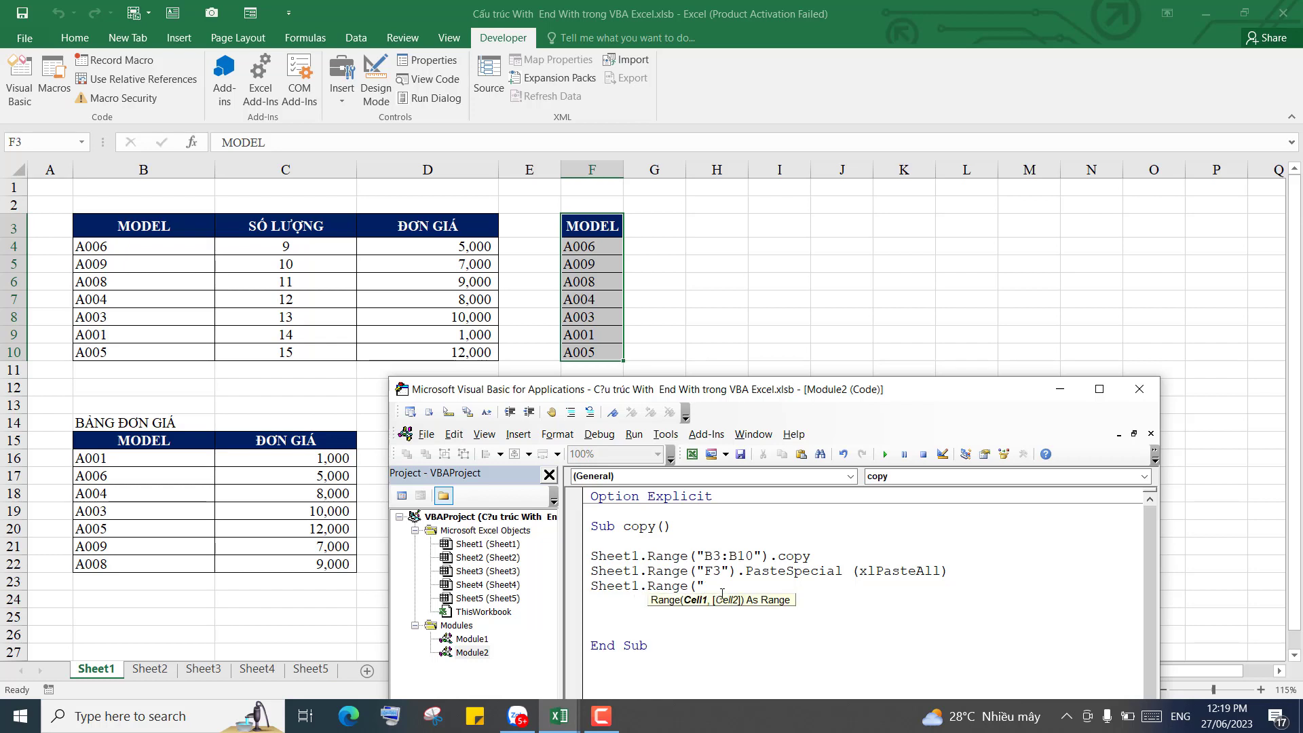
text(C3:)
text(C10")
text().c)
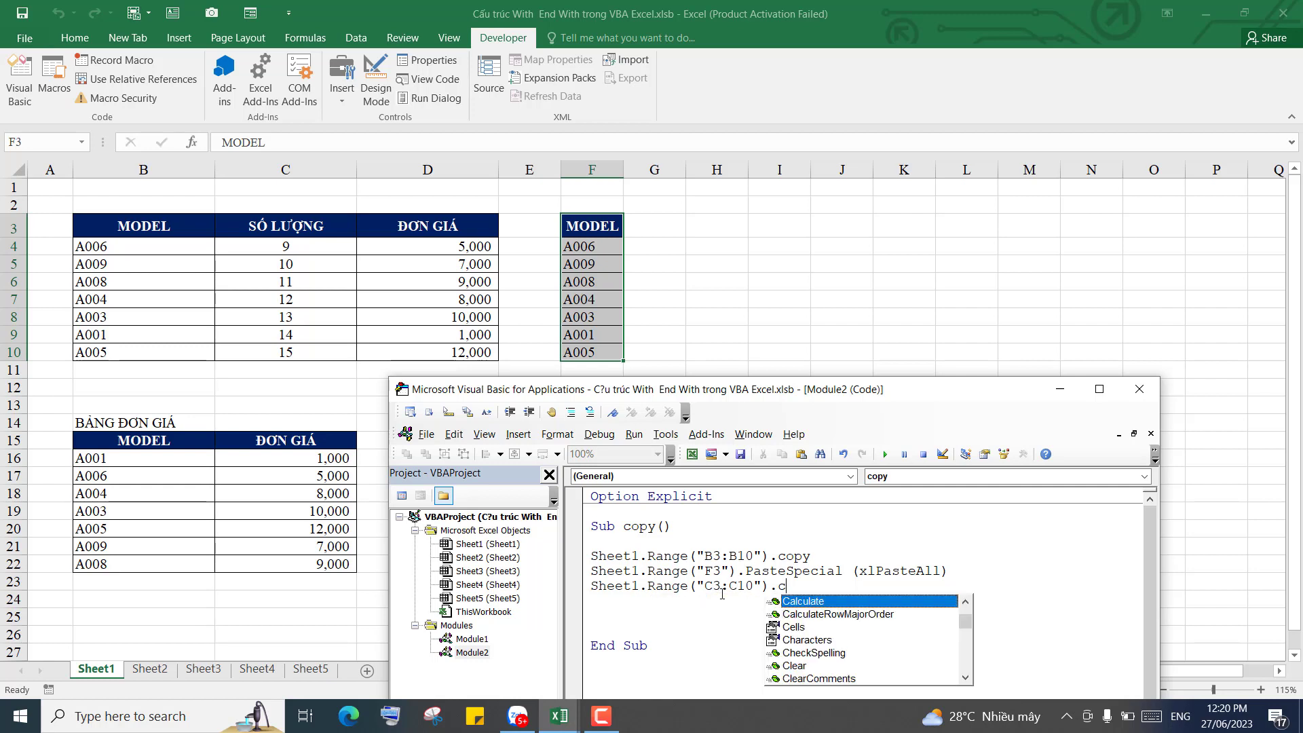
text(opy)
key(Return)
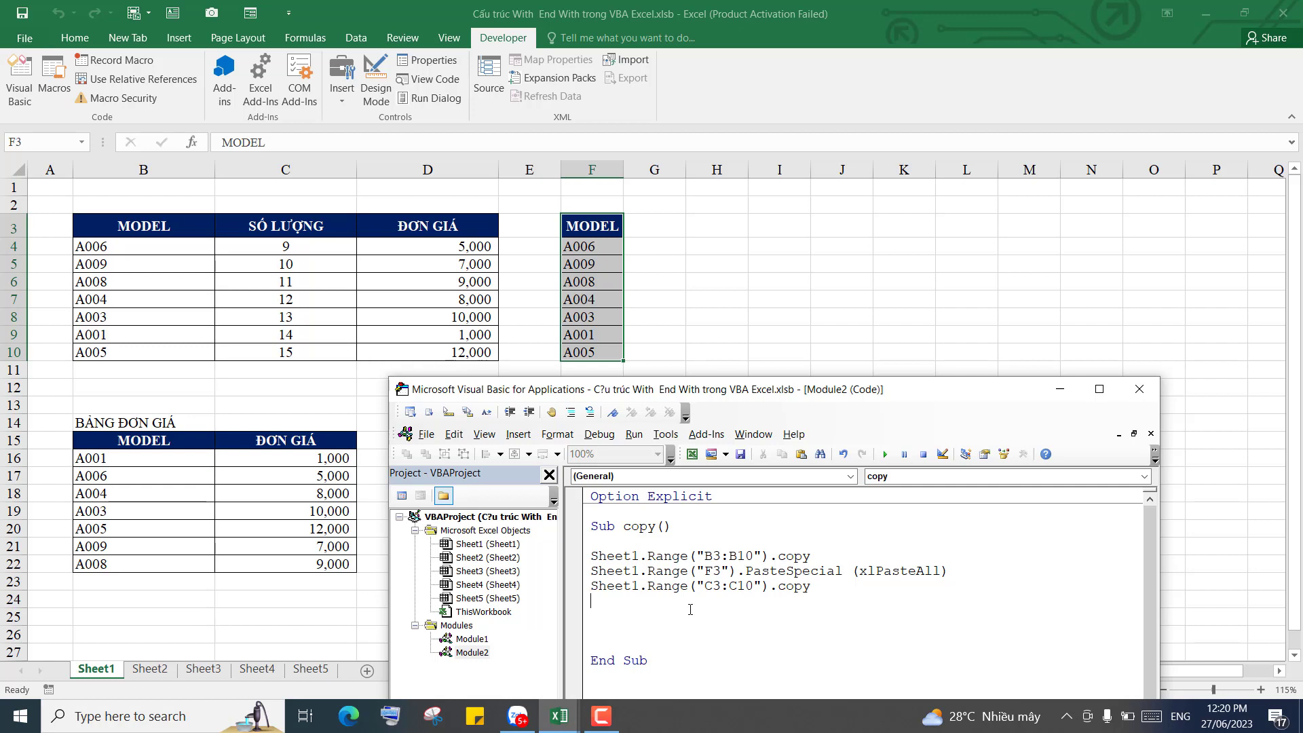
drag(692, 586, 584, 593)
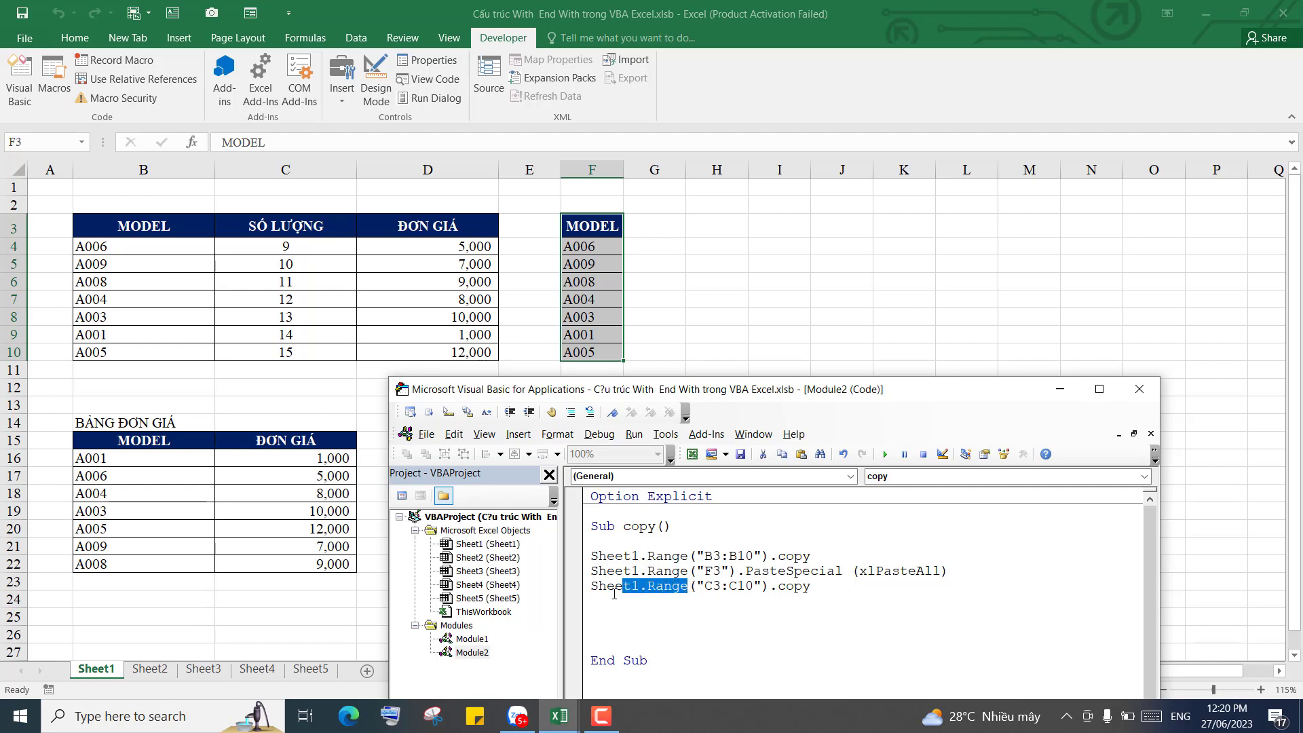
key(ctrl+c)
click(629, 600)
key(ctrl+v)
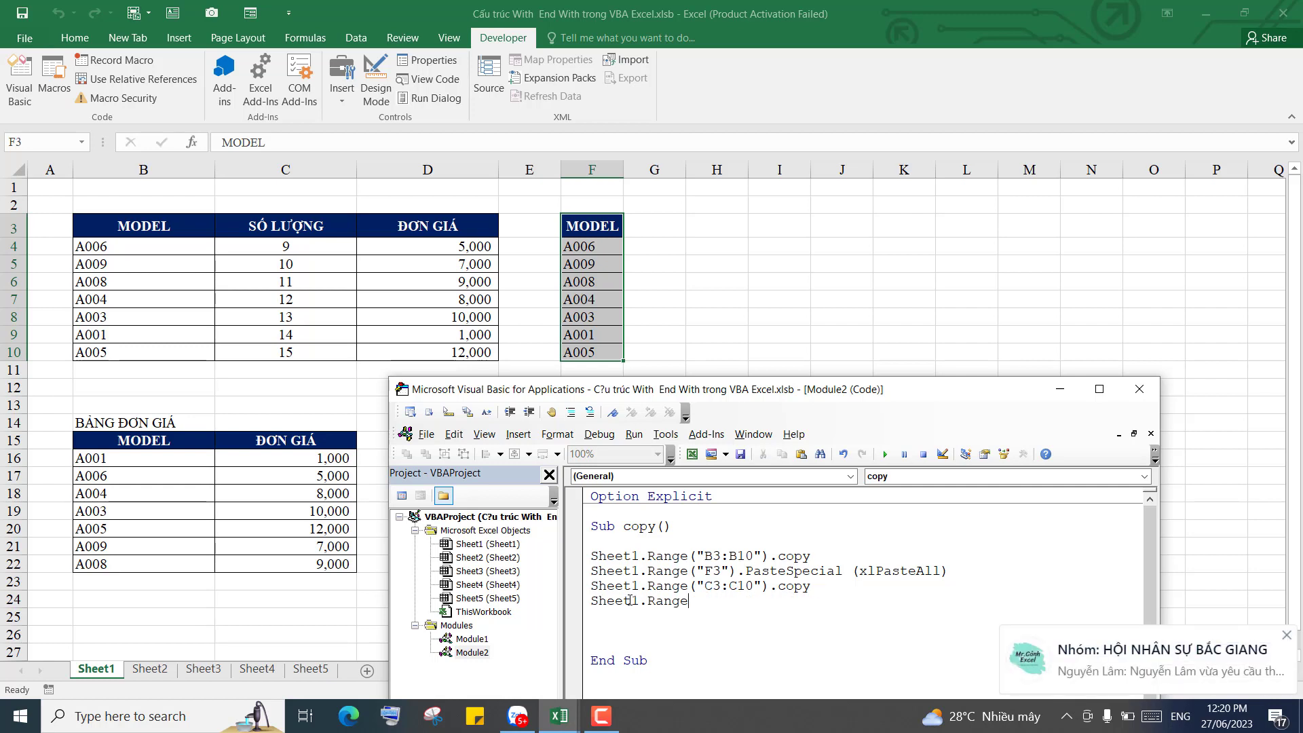
text(()
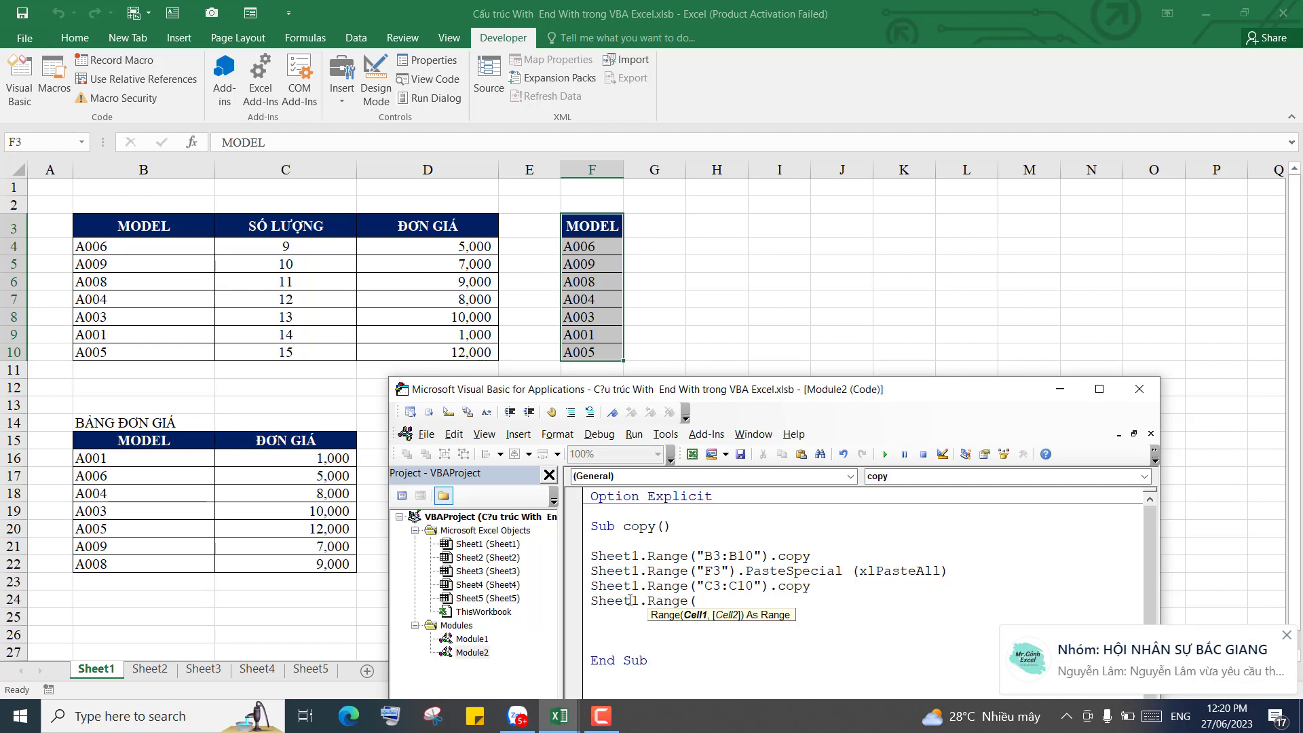
text(")
text(G)
text(3")
text().)
text(pa)
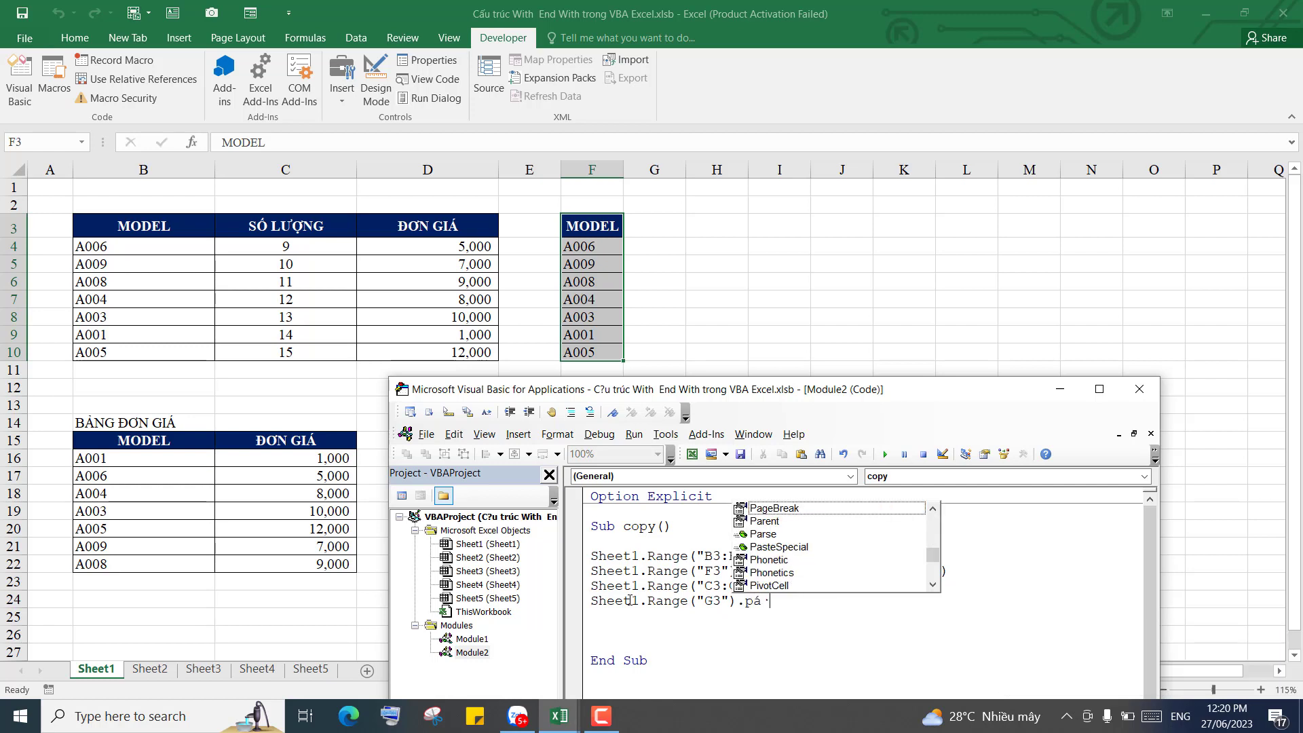
text(st)
key(Tab)
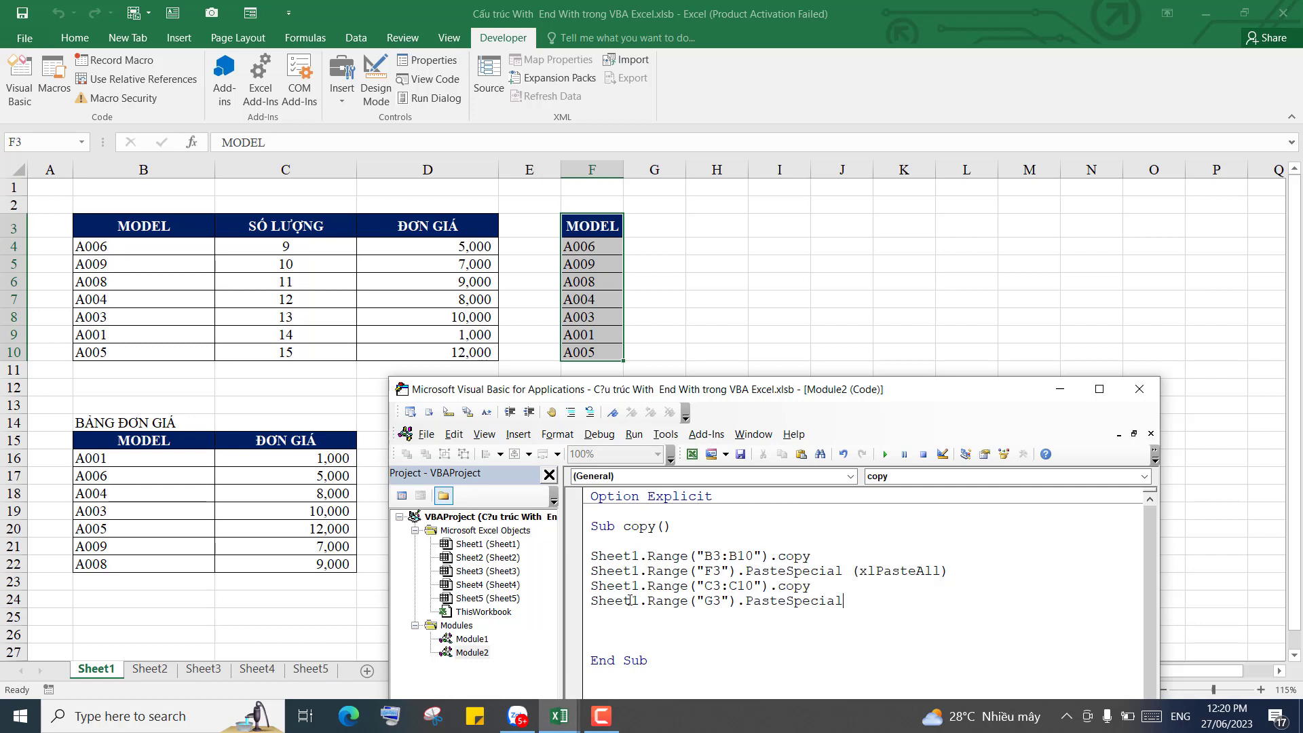
text(()
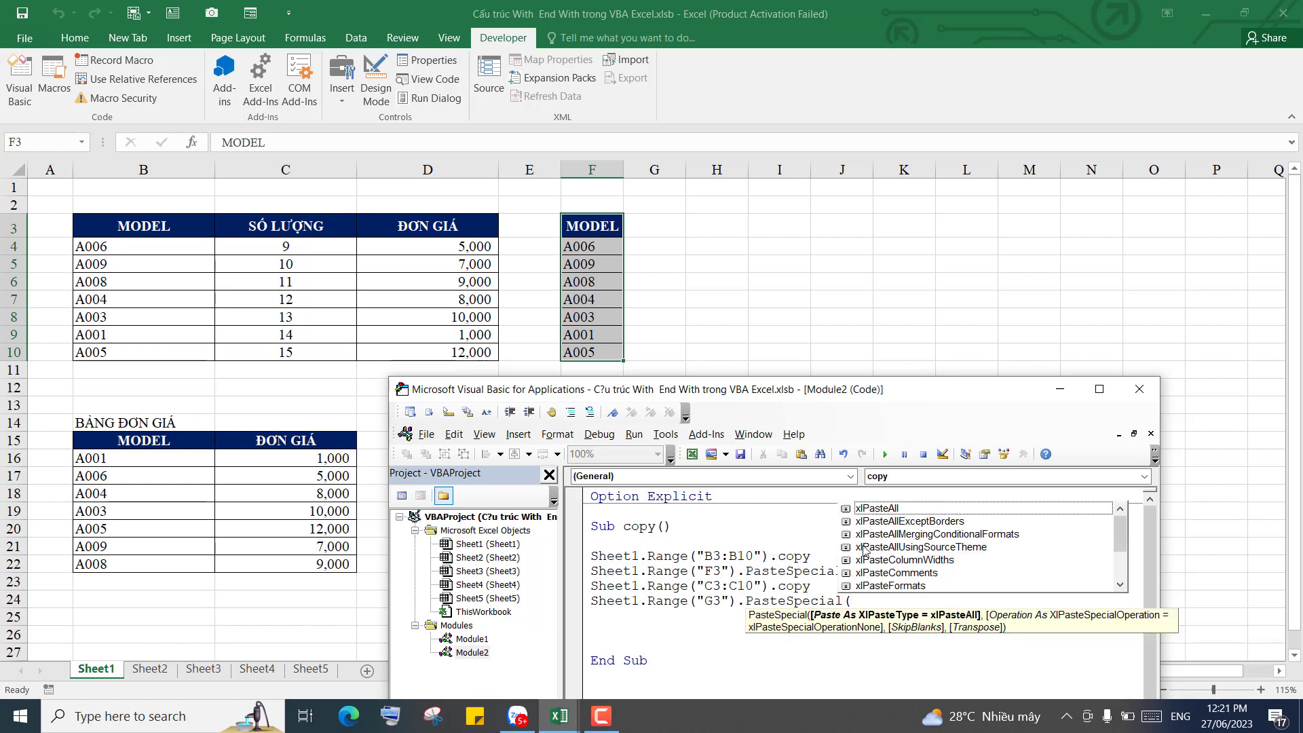
double_click(889, 509)
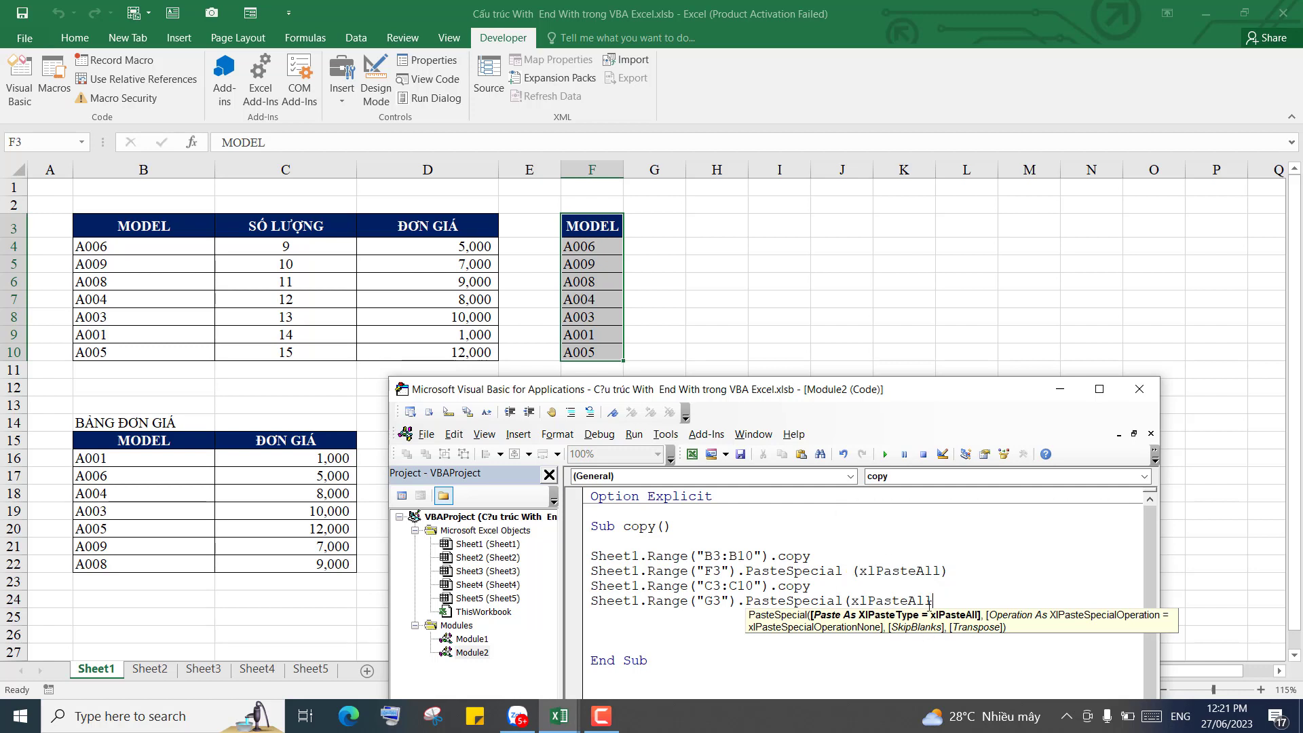
Close the G3 line and add Sheet1.Range("D3:D10").copy.
text())
key(Return)
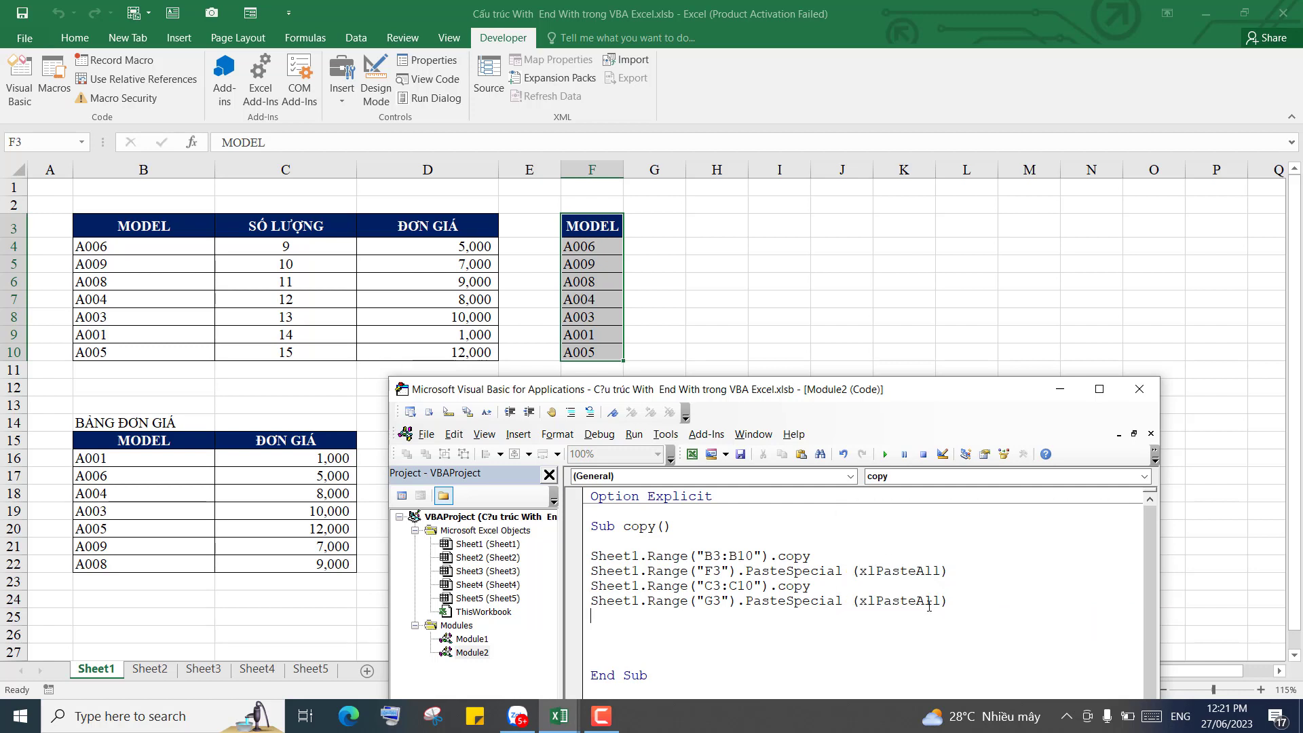
text(Sh)
text(ee)
text(t)
text(1.Rang)
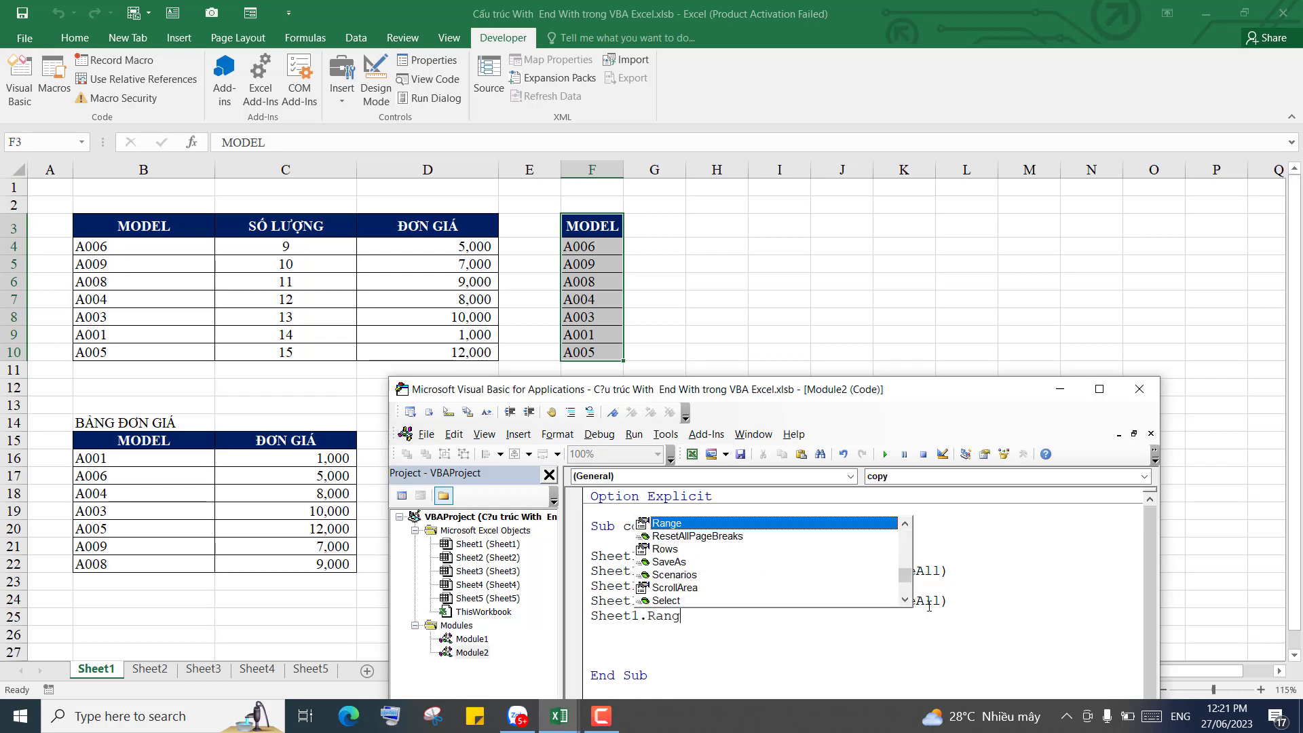
text(e()
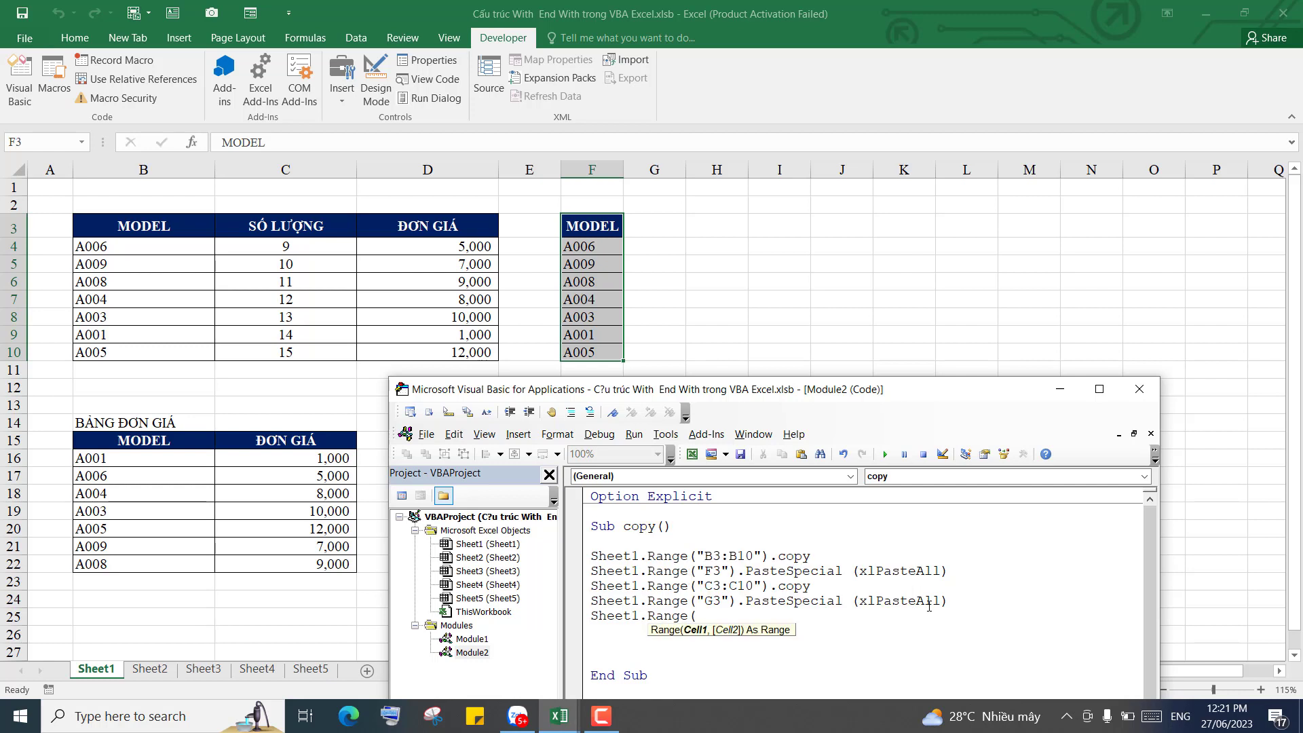
text(")
text(D3:)
text(D10)
text("))
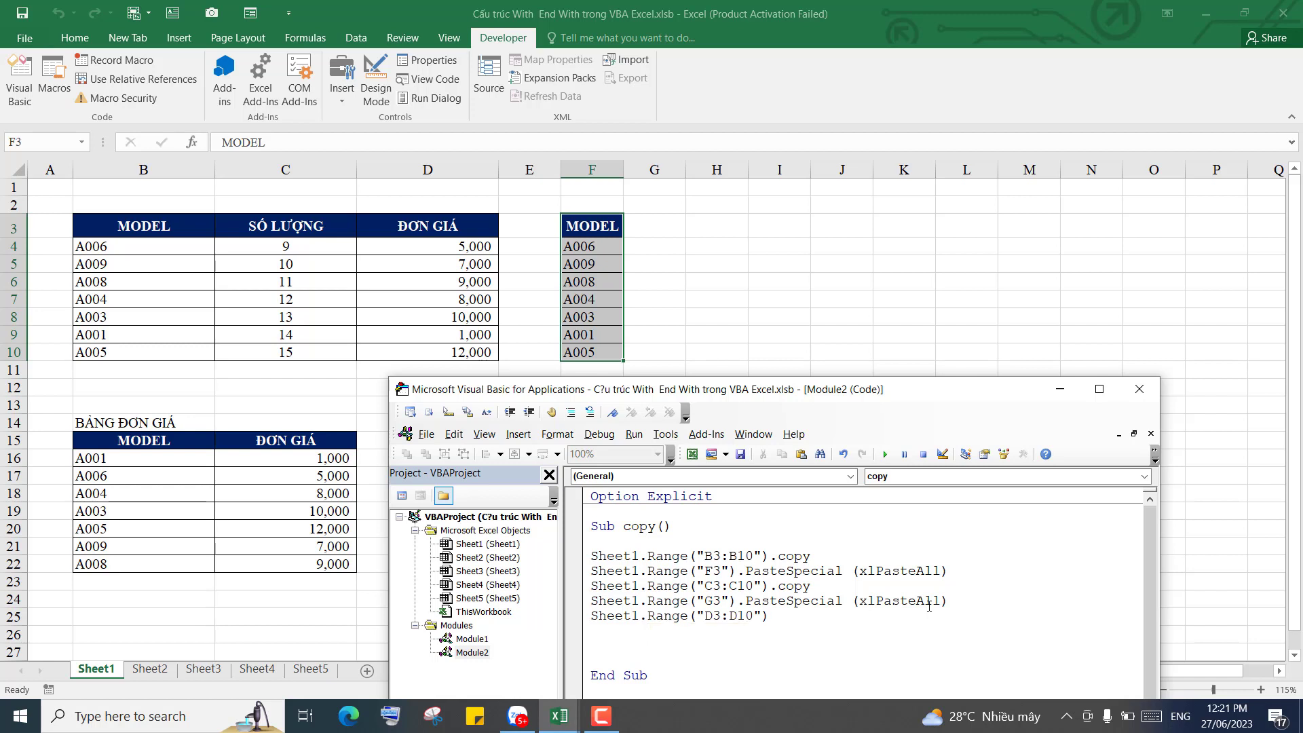
text(.copy)
key(Return)
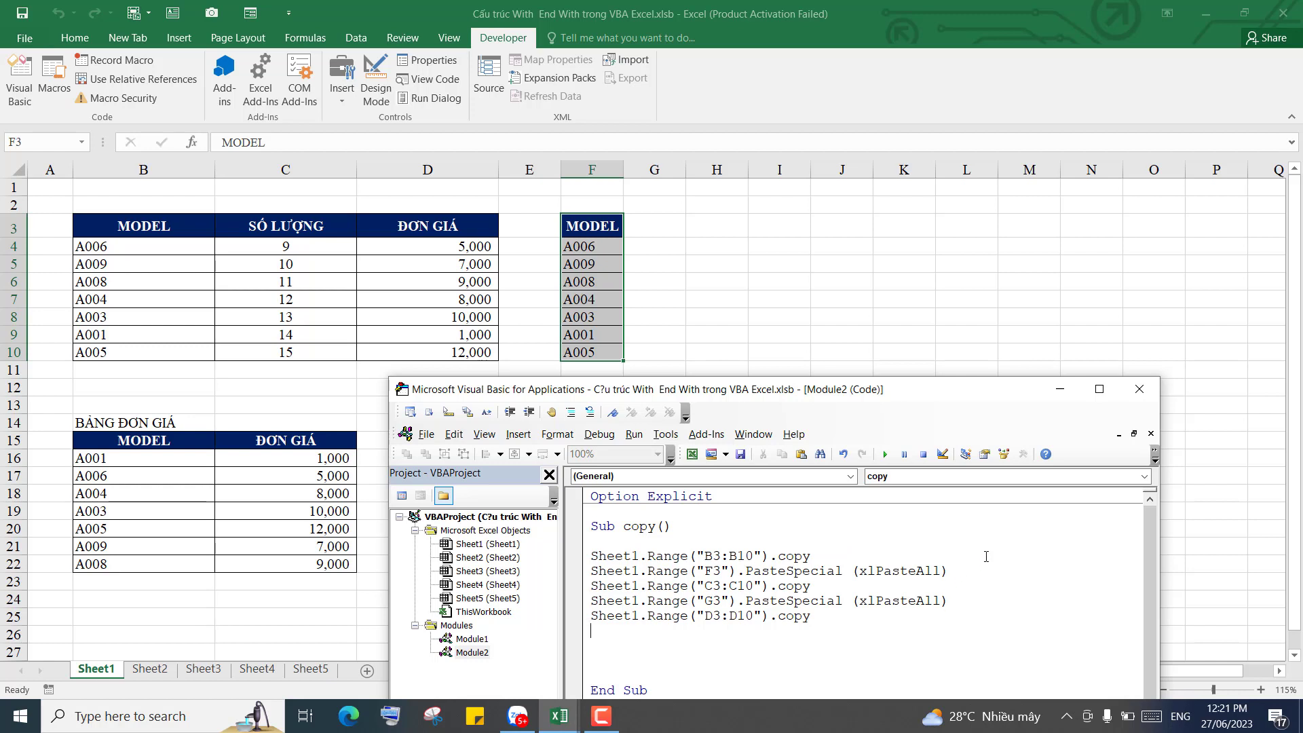
Add Sheet1.Range("H3").PasteSpecial (xlPasteAll) below the D3:D10 copy line.
drag(687, 616, 589, 617)
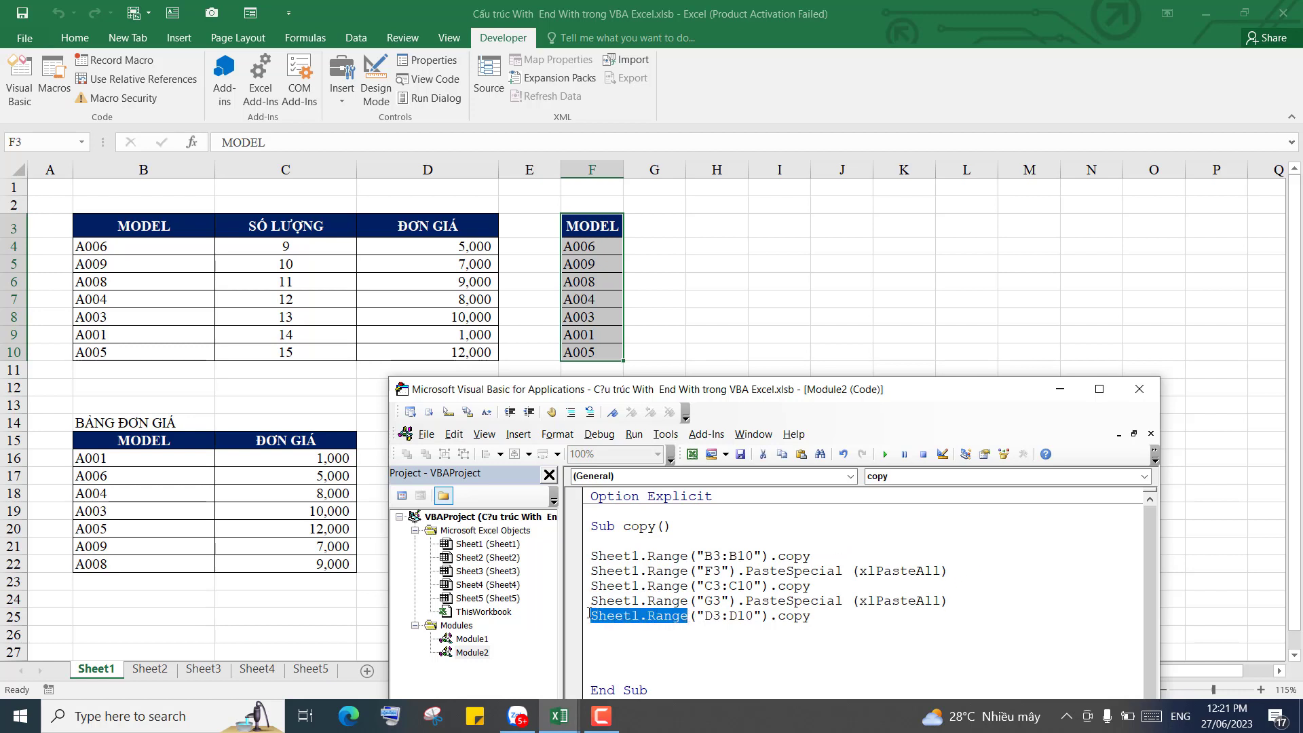
key(ctrl+c)
click(635, 632)
key(ctrl+v)
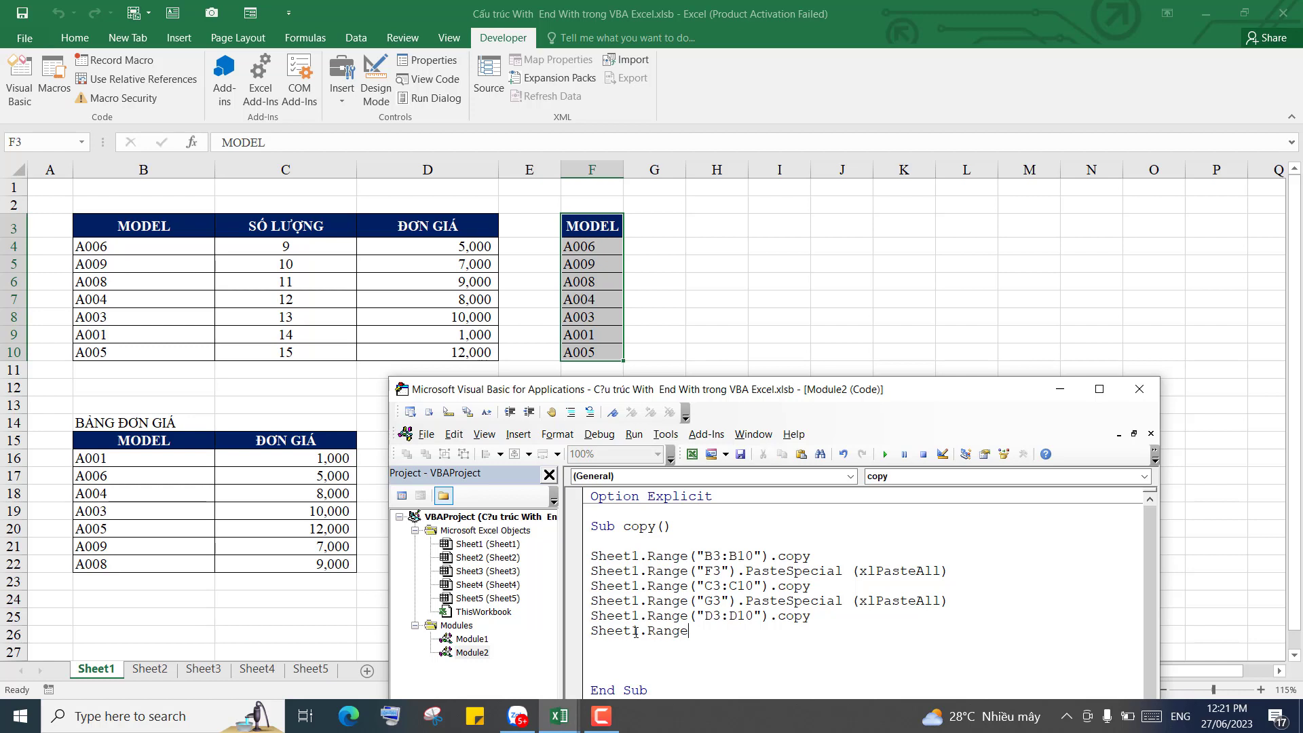
text(()
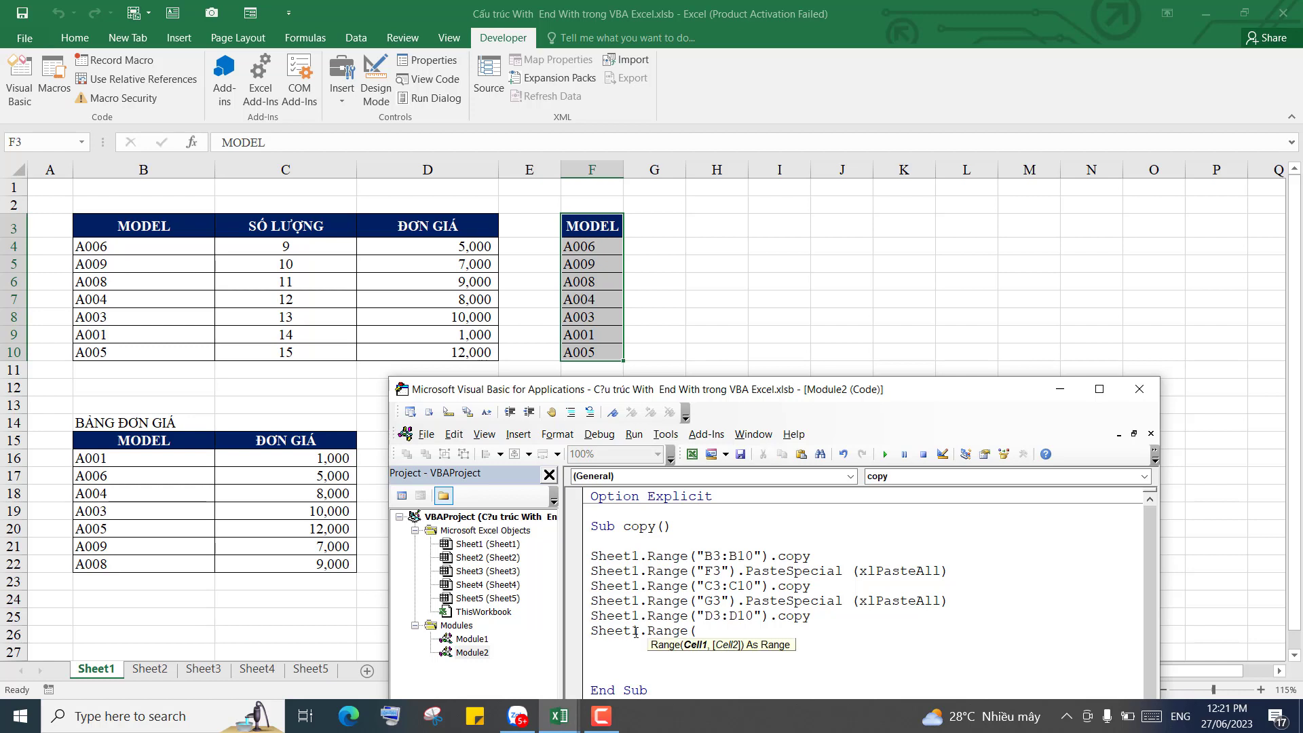
text(")
text(H3)
text(")
text().pa)
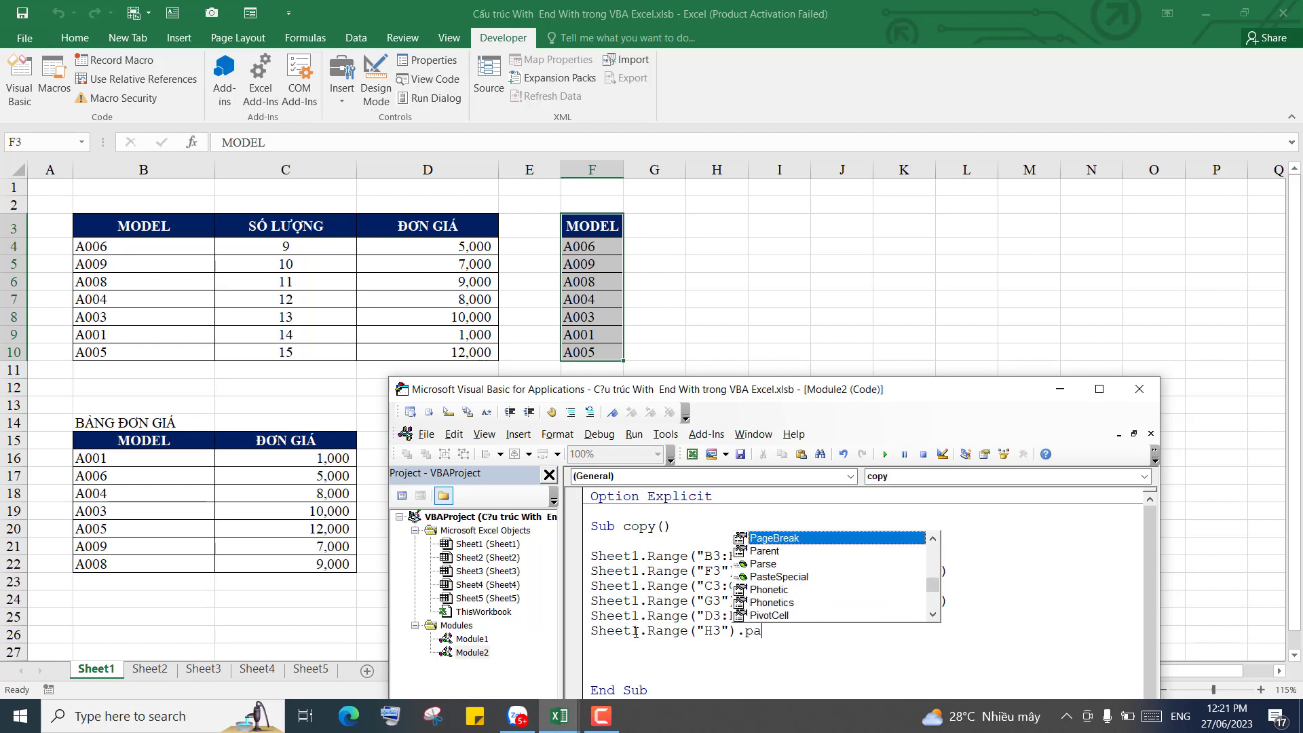
text(ste)
key(Tab)
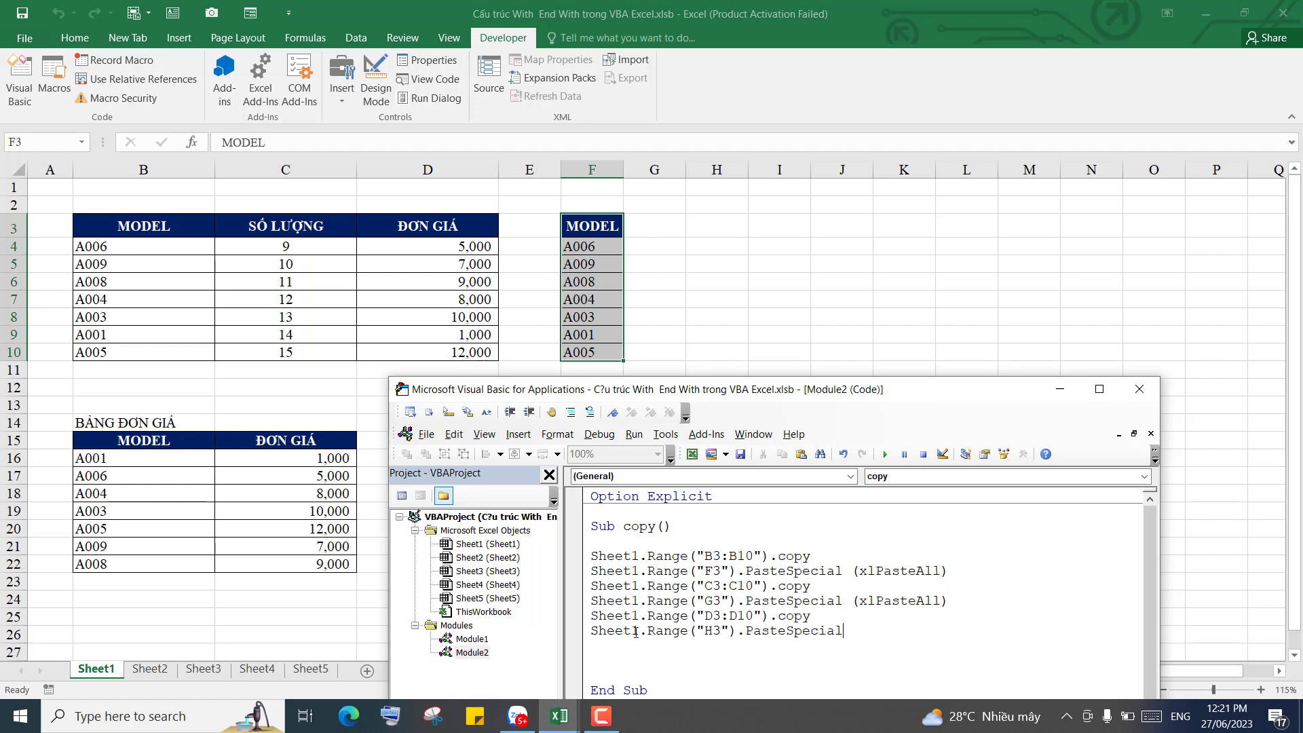
text((xl)
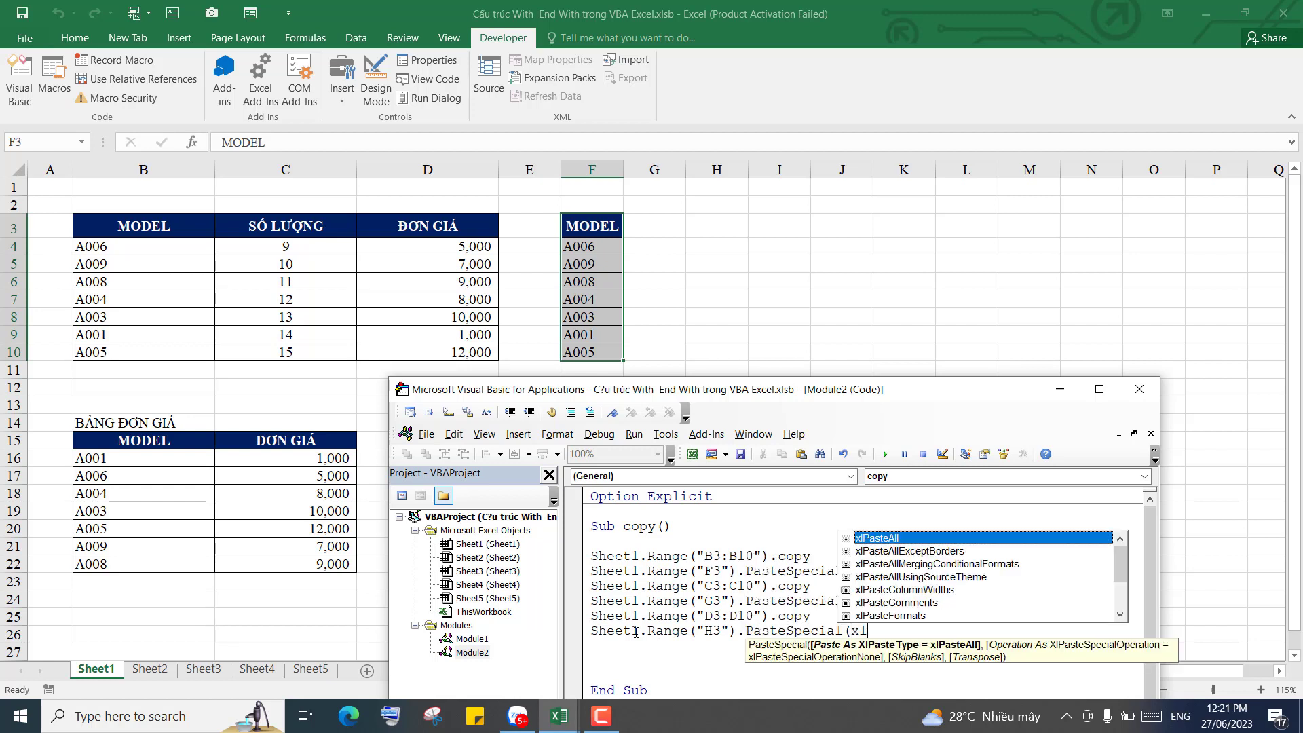
key(Tab)
text())
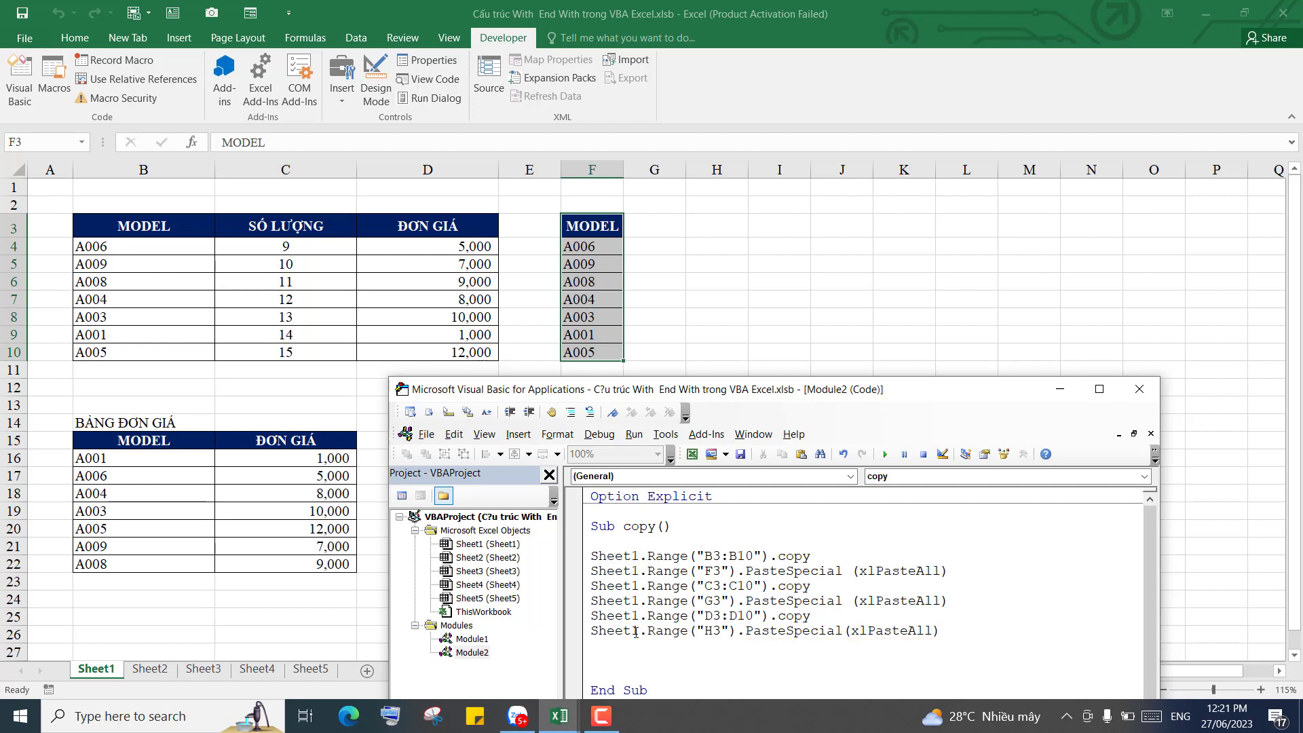
click(798, 616)
Run the updated copy macro to fill the quantity and price columns into G3:H10.
click(840, 570)
drag(926, 393, 924, 386)
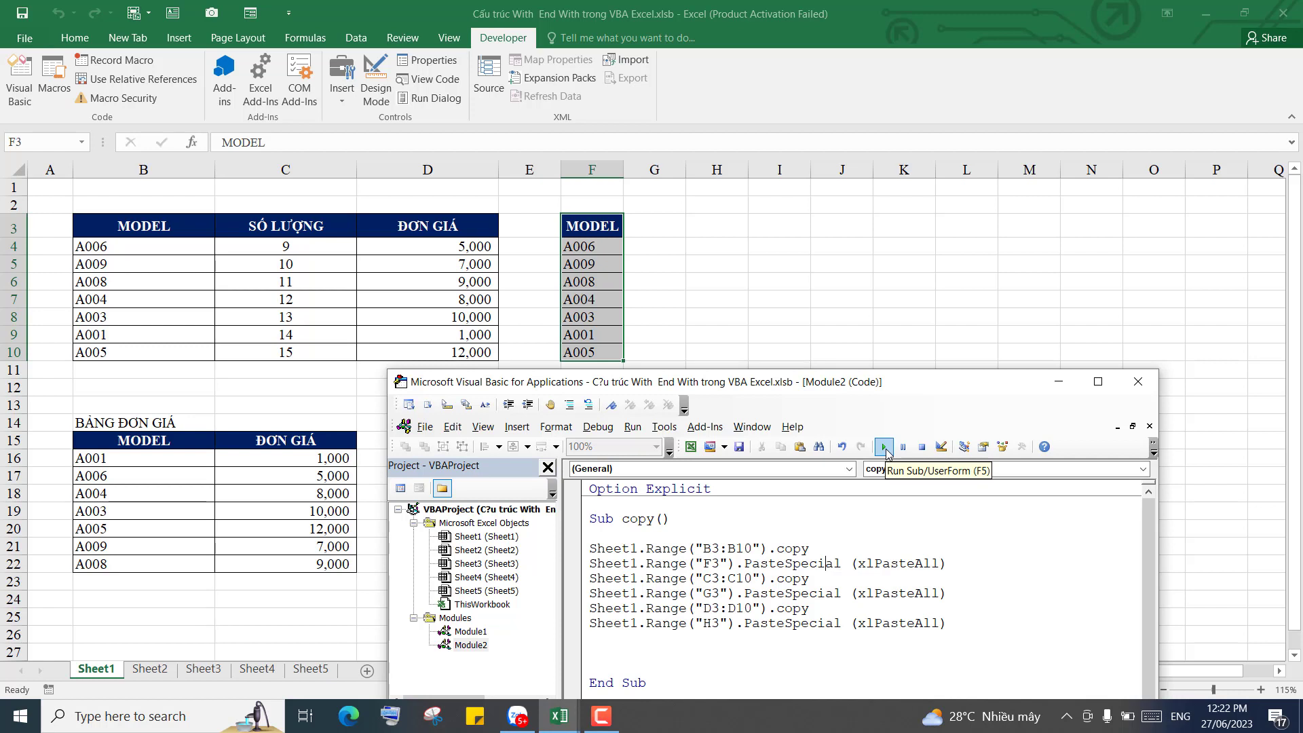
click(884, 448)
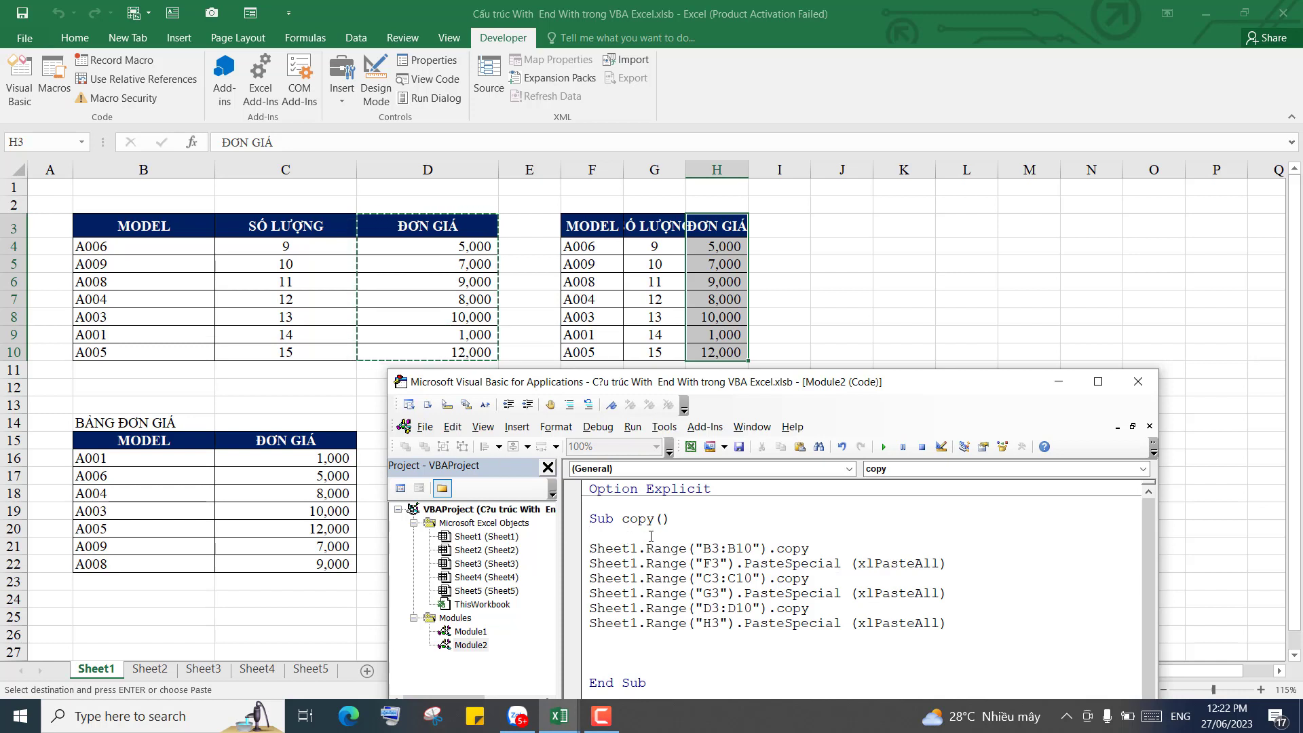
Add Application.CutCopyMode = True at the start of the copy macro.
text(Ap)
text(plicat)
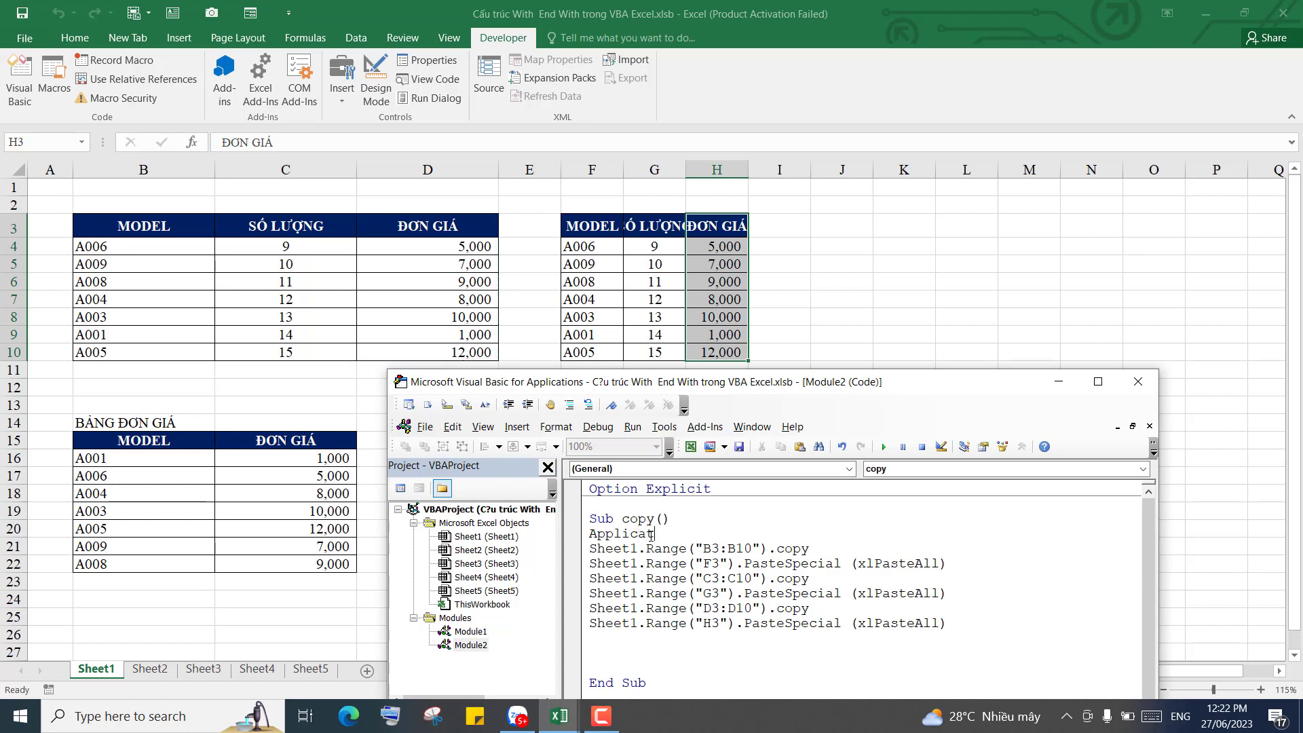
text(ion.)
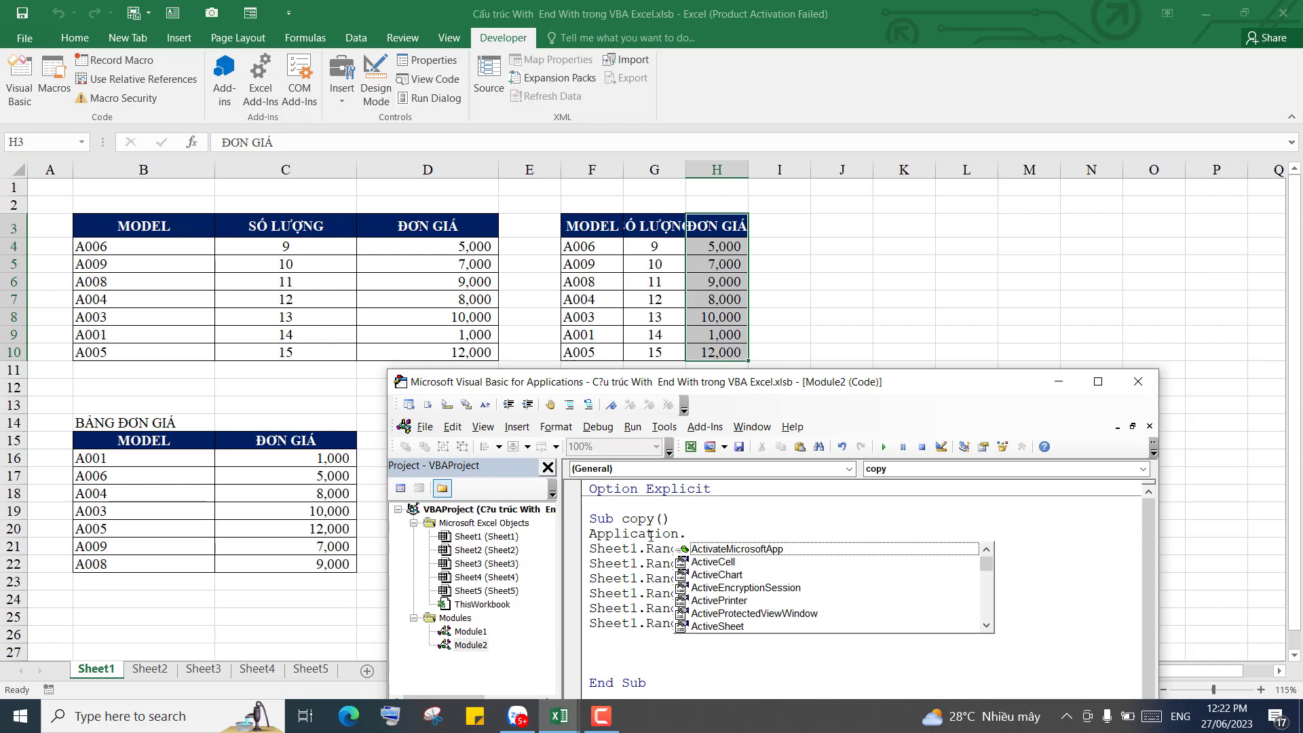
text(cu)
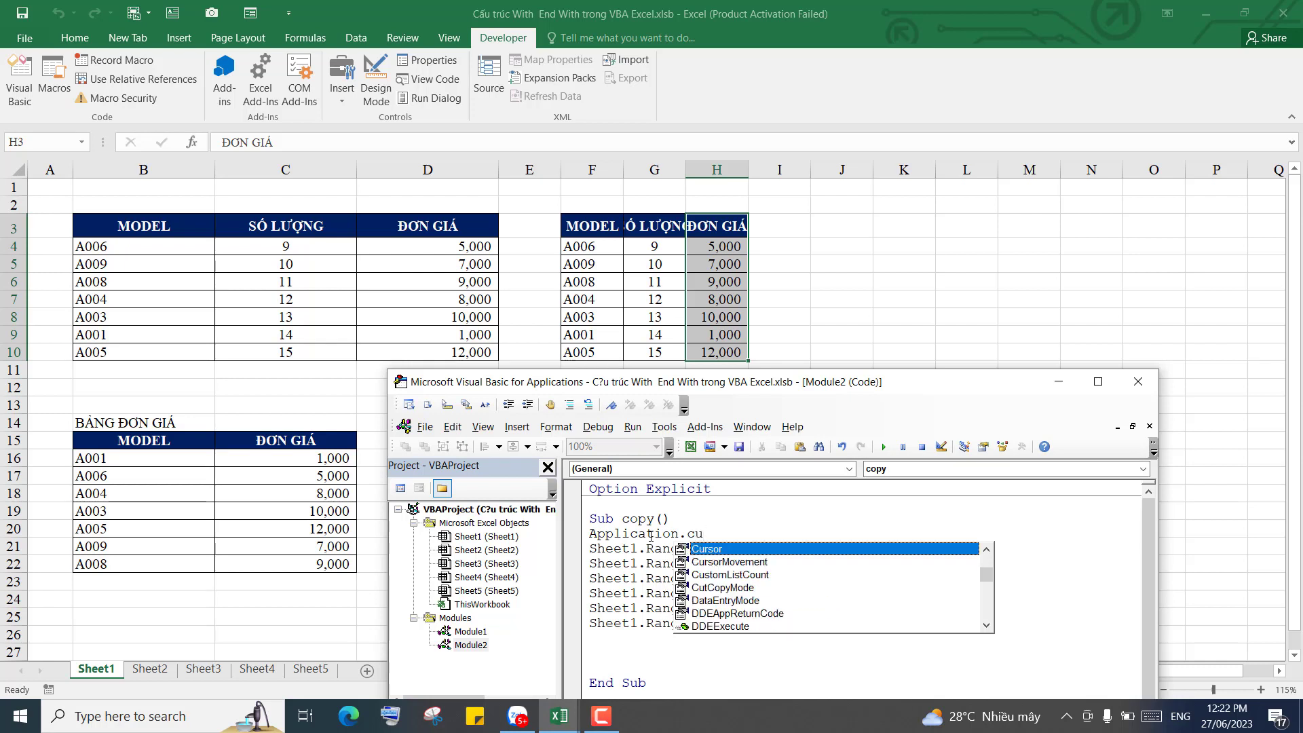
text(t)
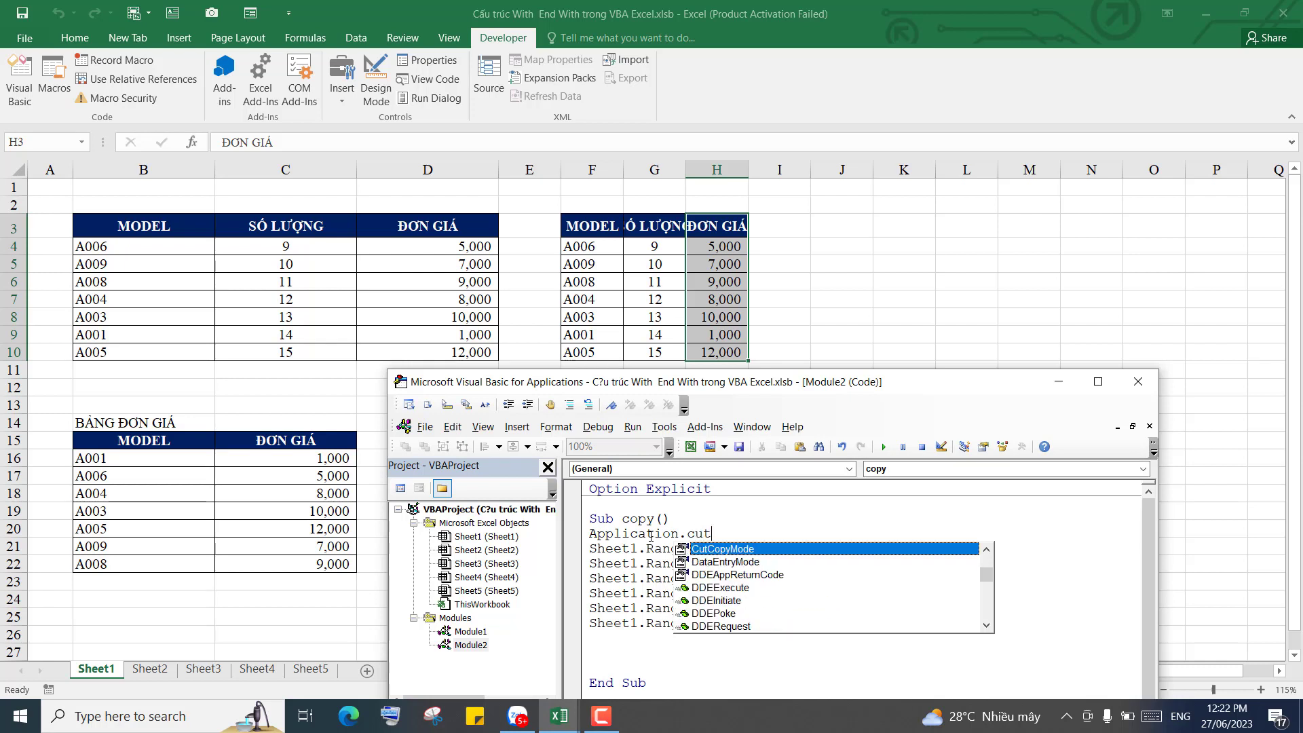
key(Tab)
text(=)
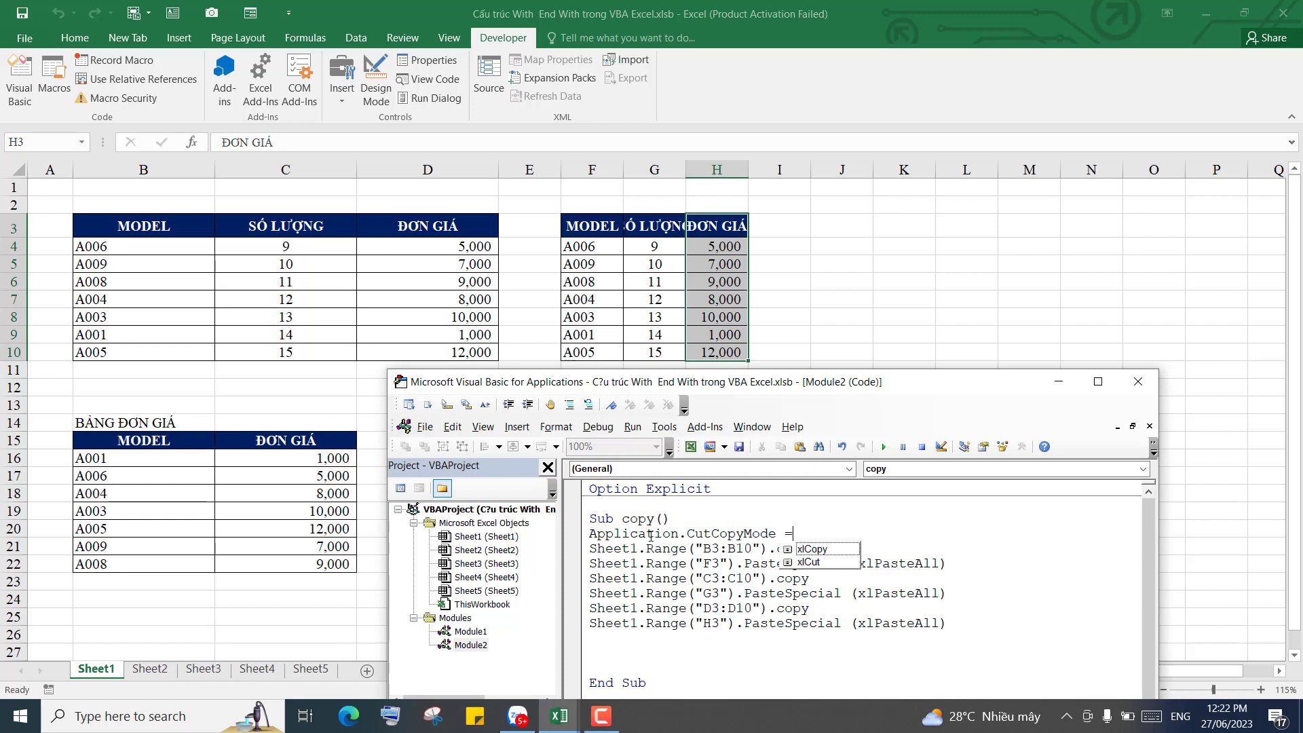
text(tru)
text(e)
click(824, 569)
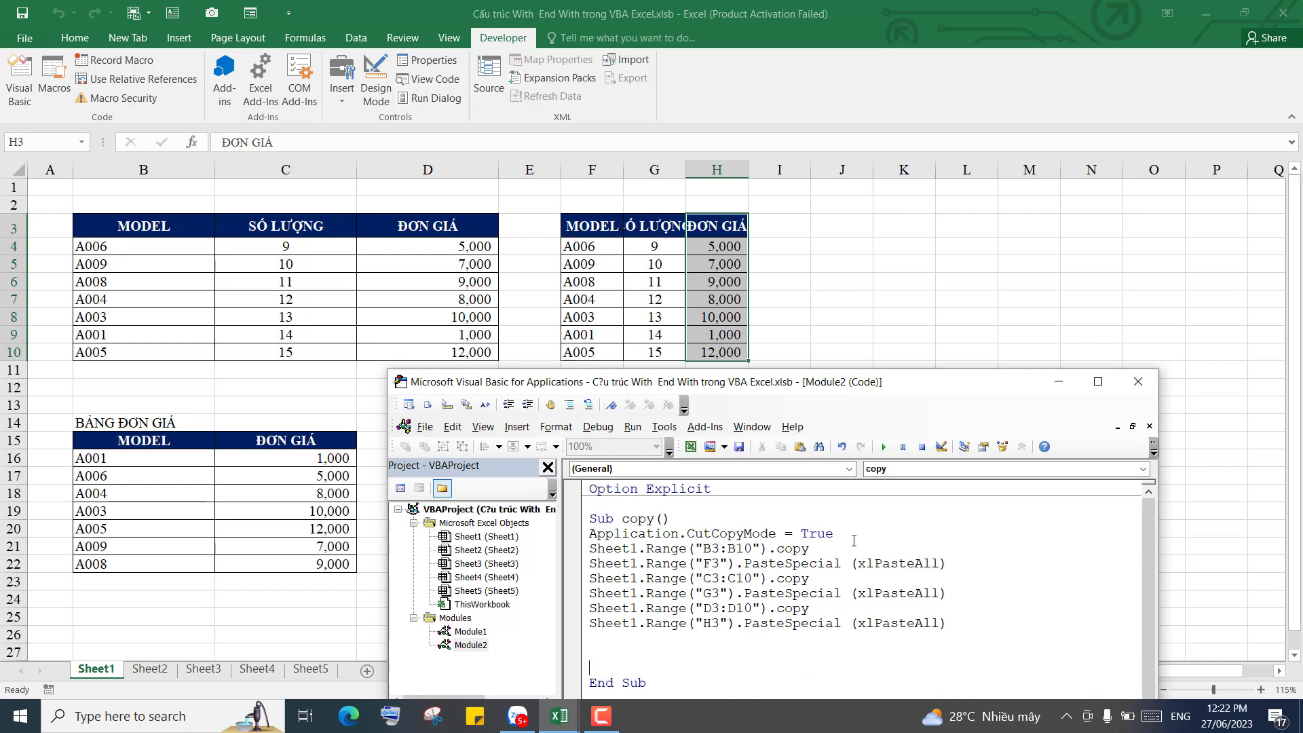
key(Return)
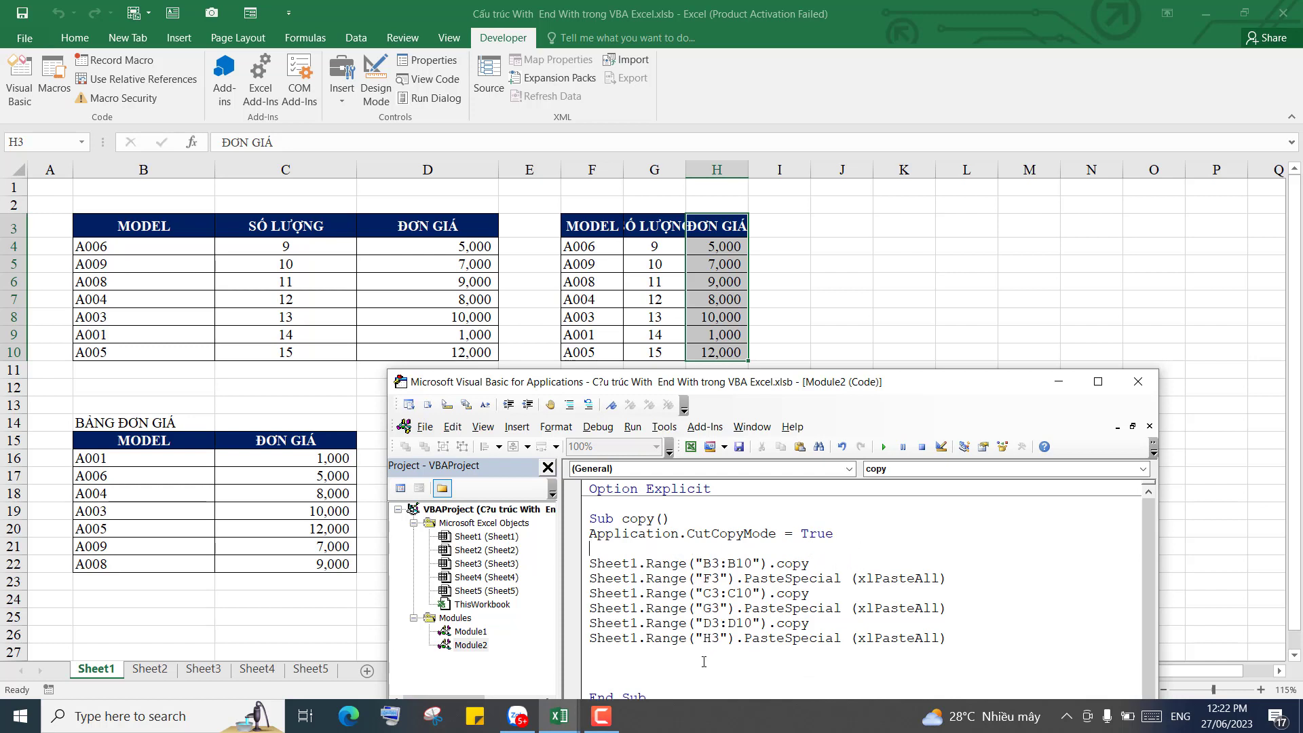
Add Application.CutCopyMode = False before End Sub, then select columns F:H in Excel.
drag(833, 533, 584, 537)
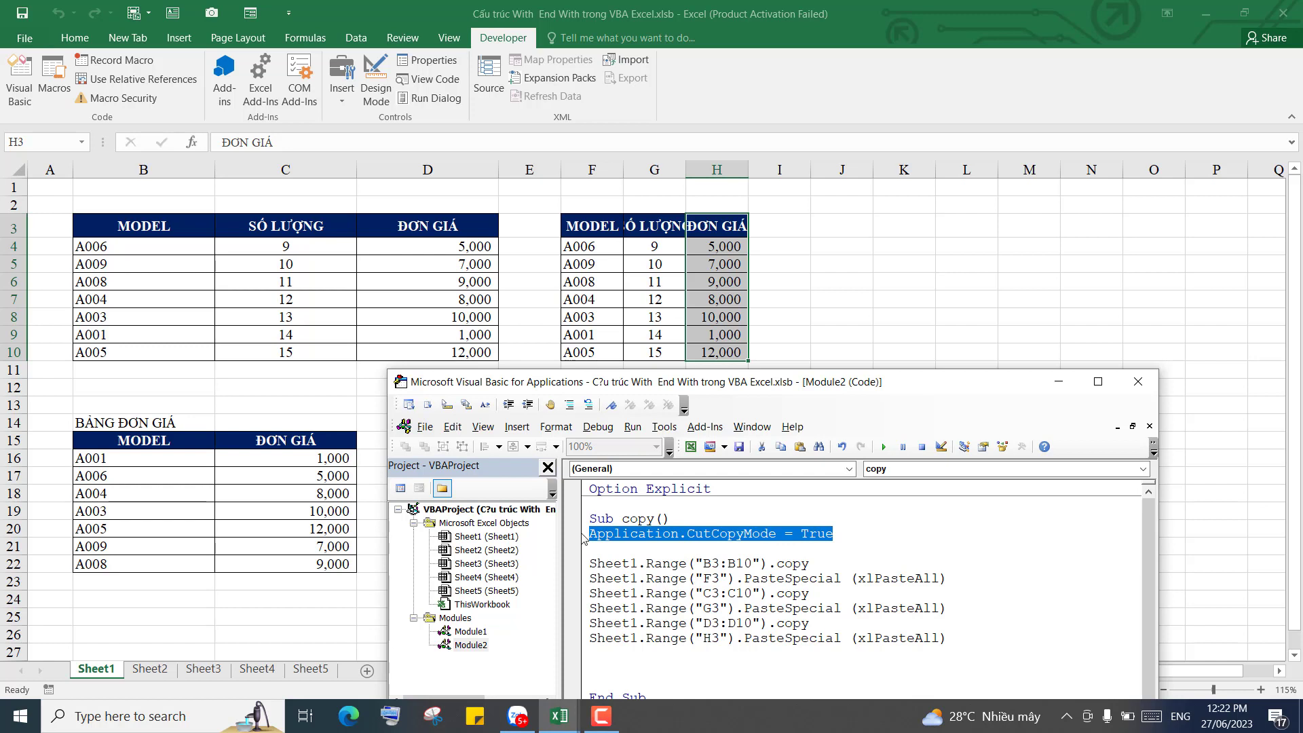
click(620, 664)
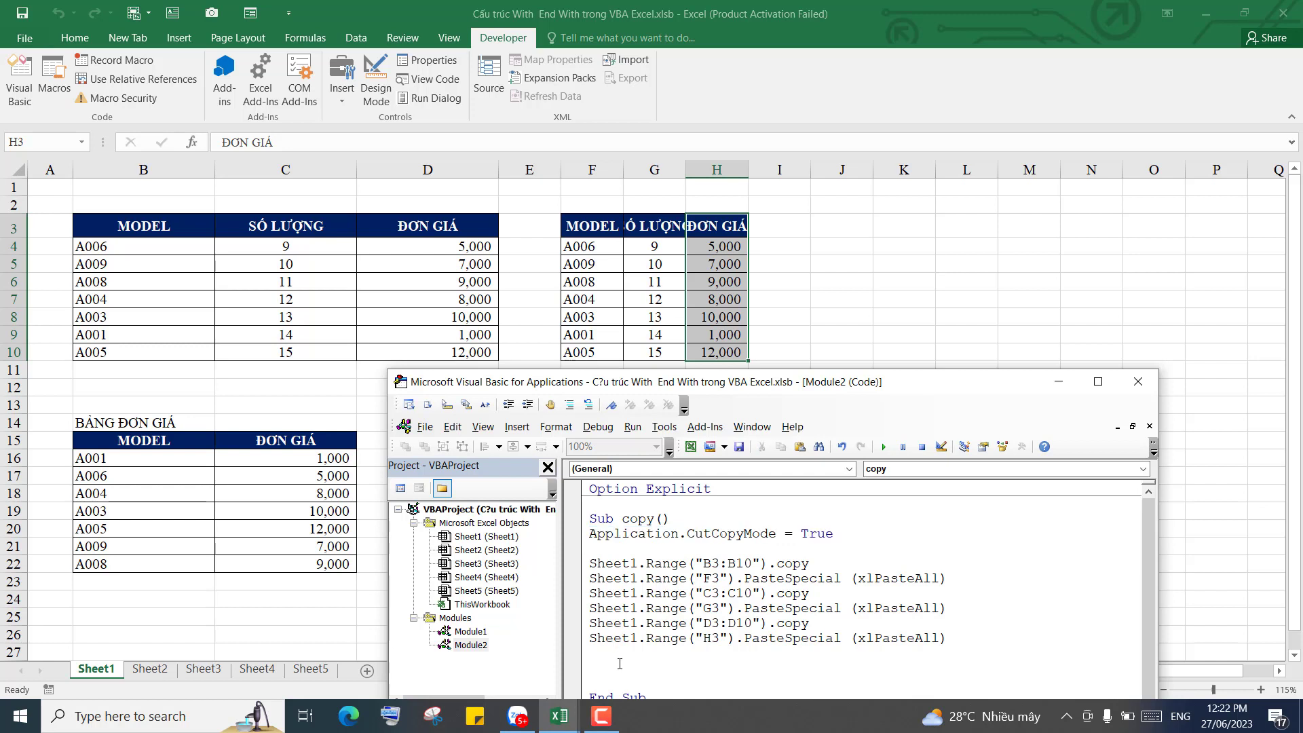
key(ctrl+v)
key(BackSpace)
key(BackSpace)
key(BackSpace)
key(BackSpace)
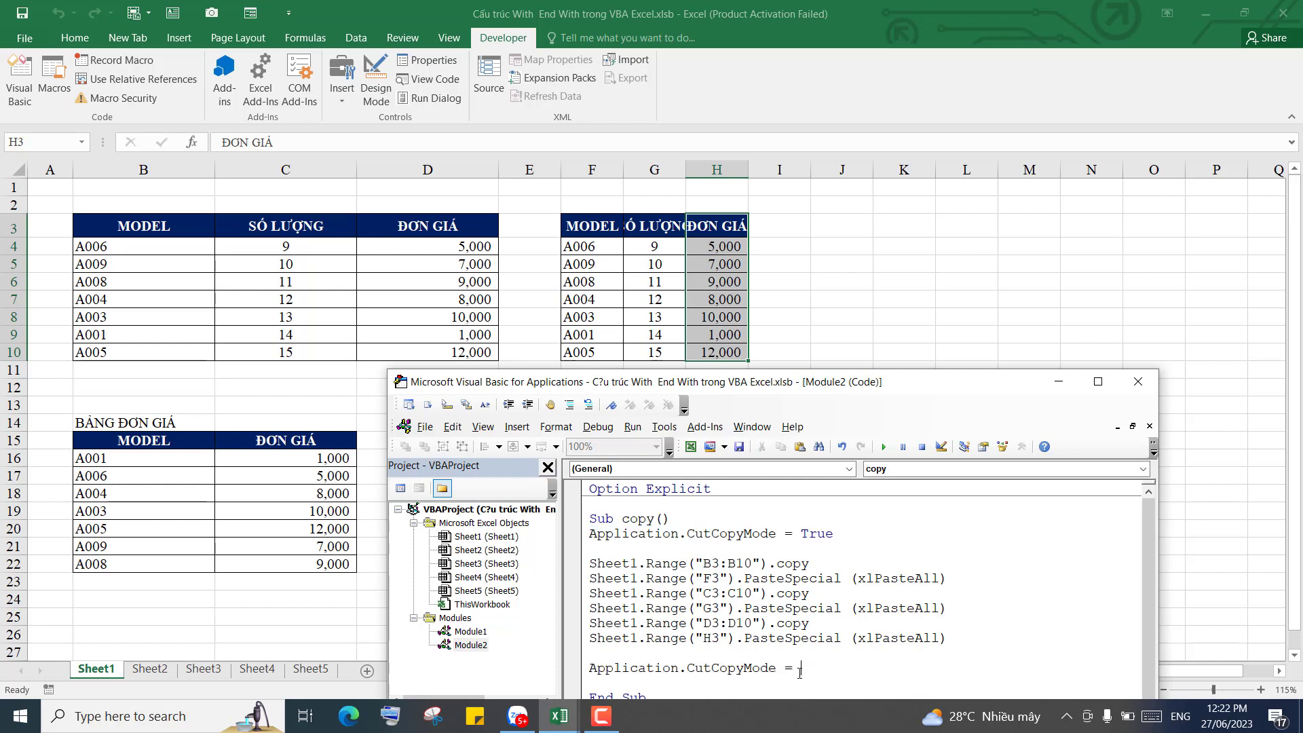
text(False)
click(1061, 599)
click(901, 532)
key(alt+F11)
drag(592, 169, 717, 169)
Delete columns F:H and rerun the copy macro.
right_click(719, 178)
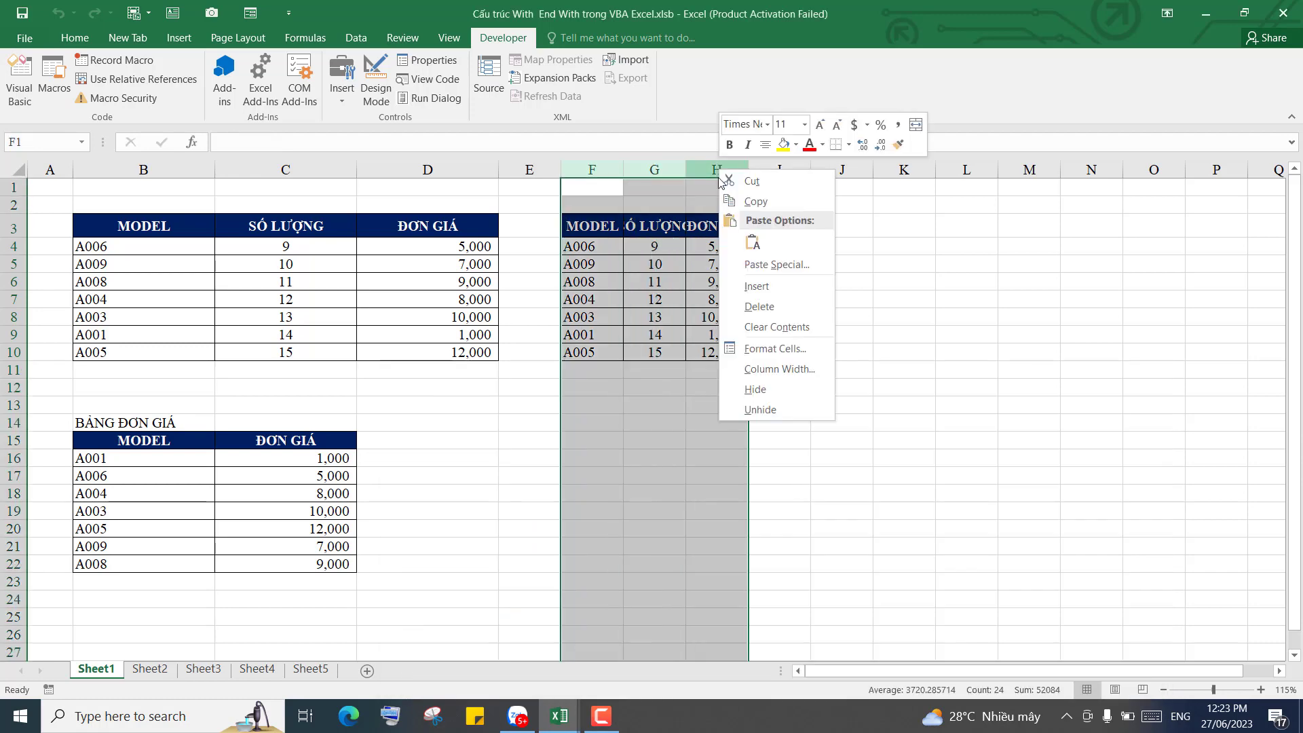
click(759, 307)
click(722, 285)
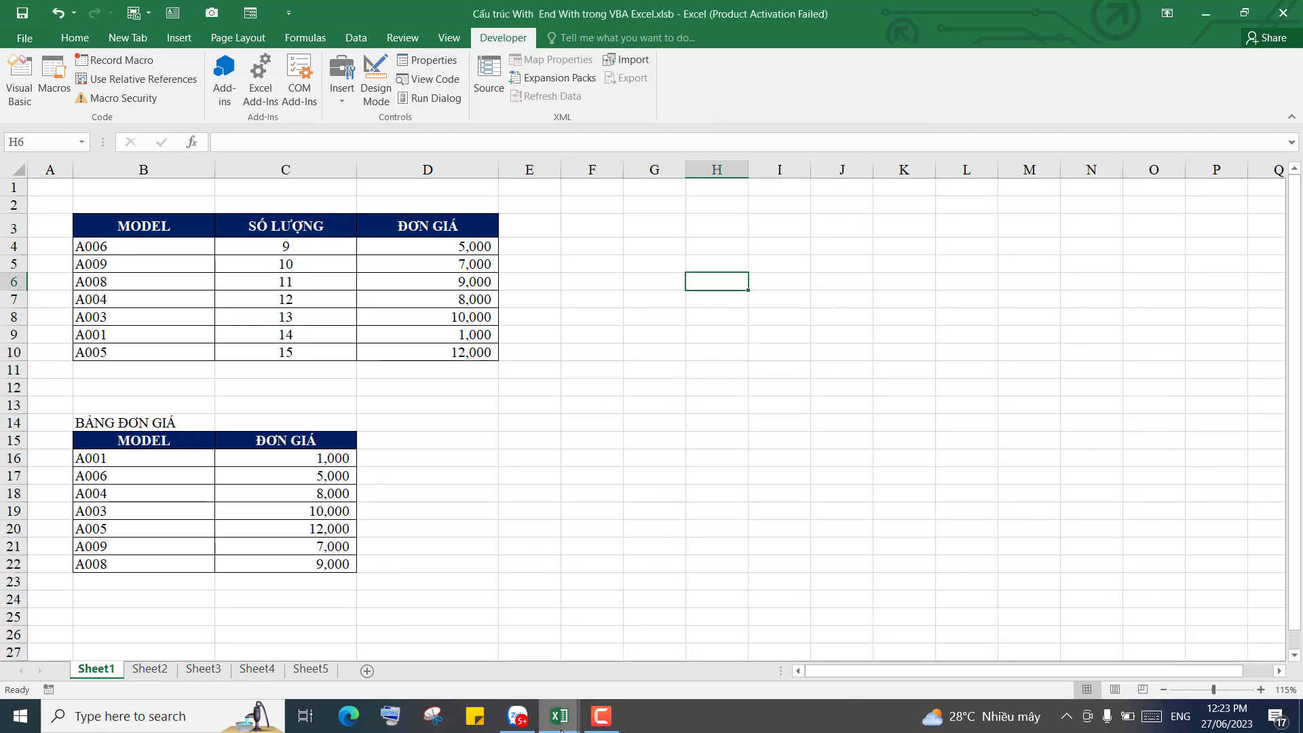
mouse_move(559, 715)
click(651, 634)
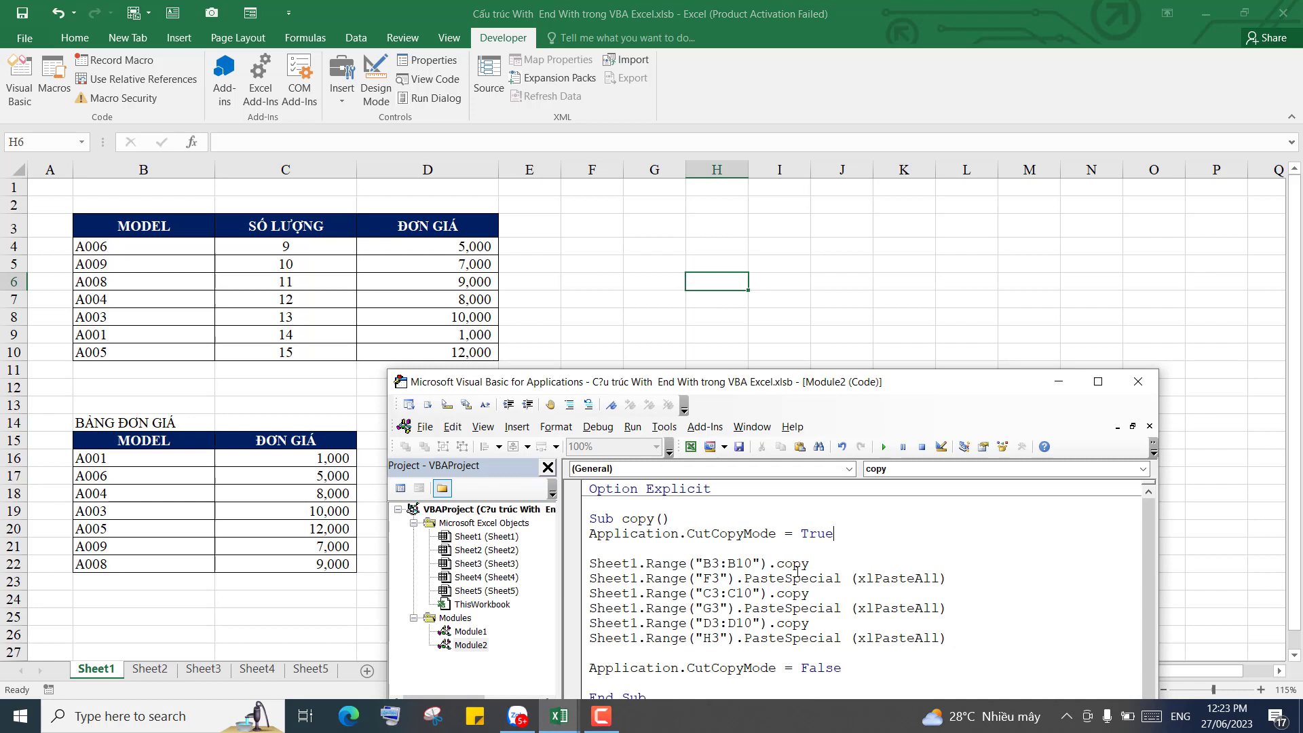
drag(919, 387, 911, 384)
click(880, 530)
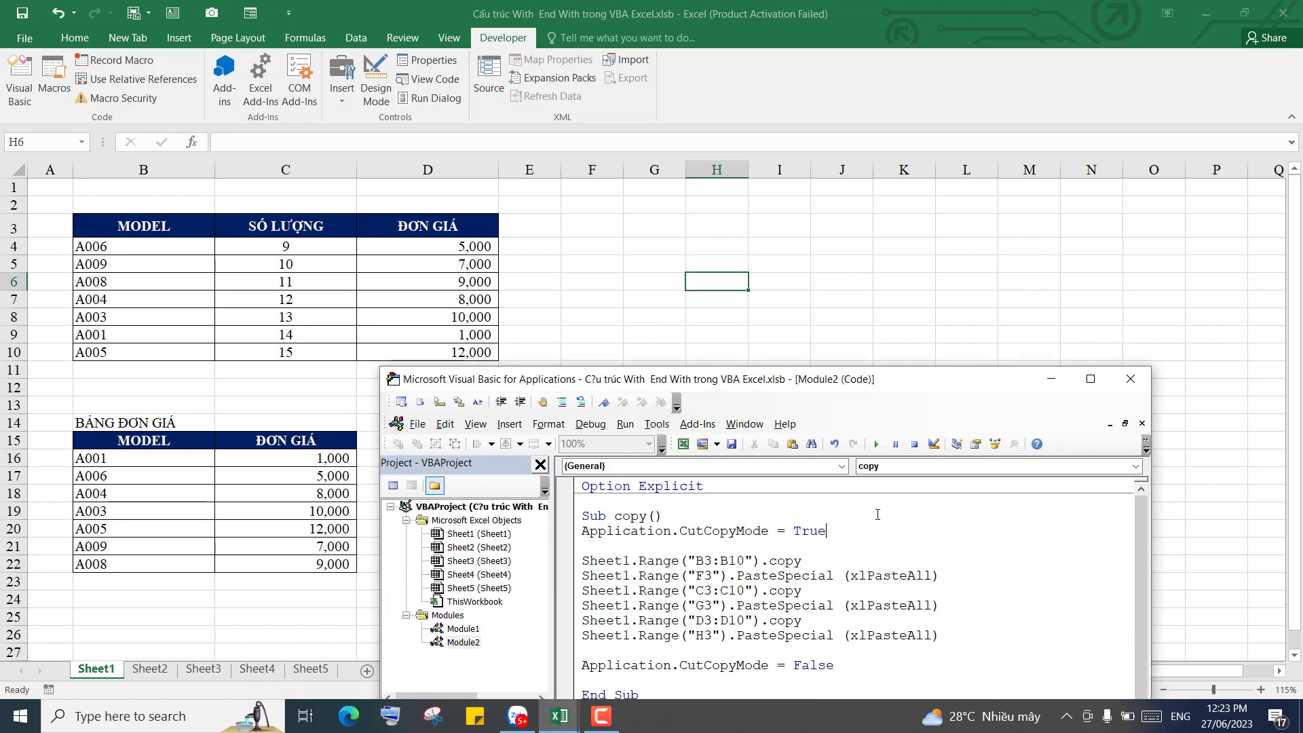
click(876, 445)
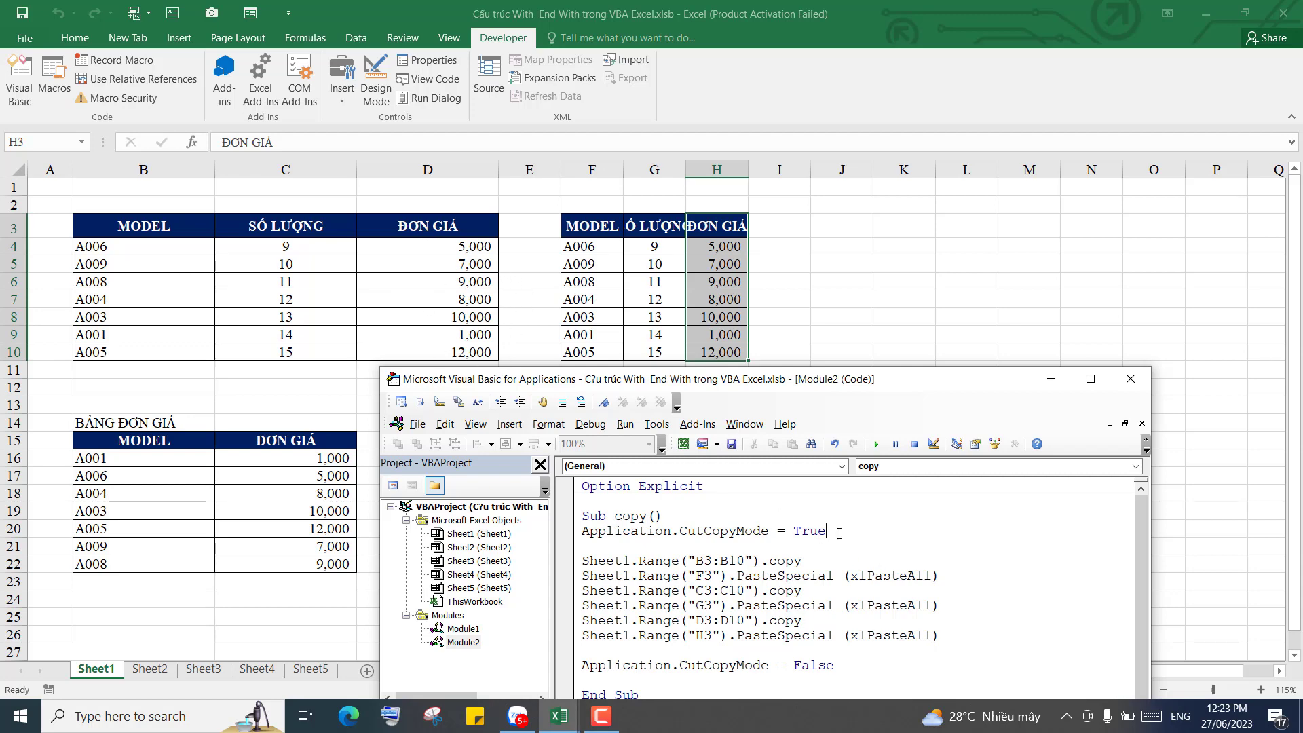
Swap the CutCopyMode lines to False at the start and True at the end.
key(BackSpace)
key(BackSpace)
key(BackSpace)
key(BackSpace)
text(False)
key(BackSpace)
key(BackSpace)
key(BackSpace)
key(BackSpace)
key(BackSpace)
text(True)
Delete columns F:H again and run the revised macro to refill F3:H10.
drag(592, 170, 717, 170)
right_click(714, 169)
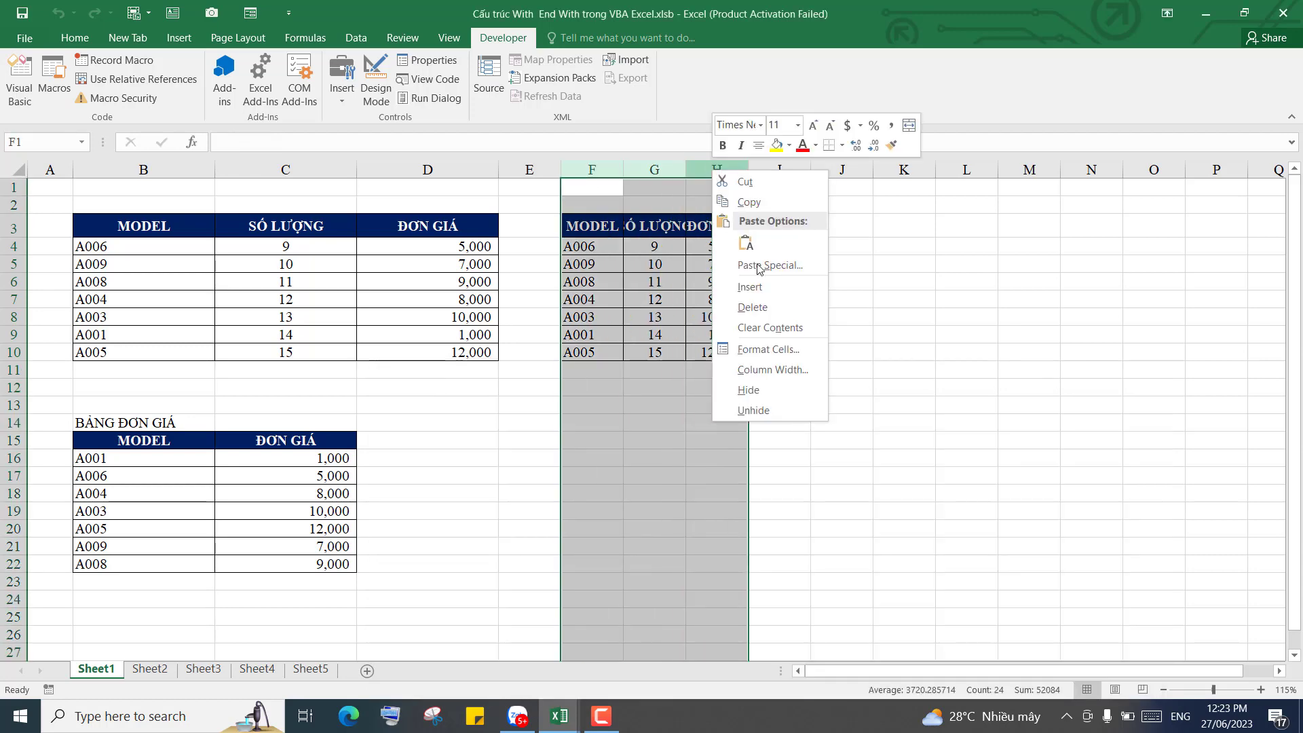
click(760, 307)
click(779, 316)
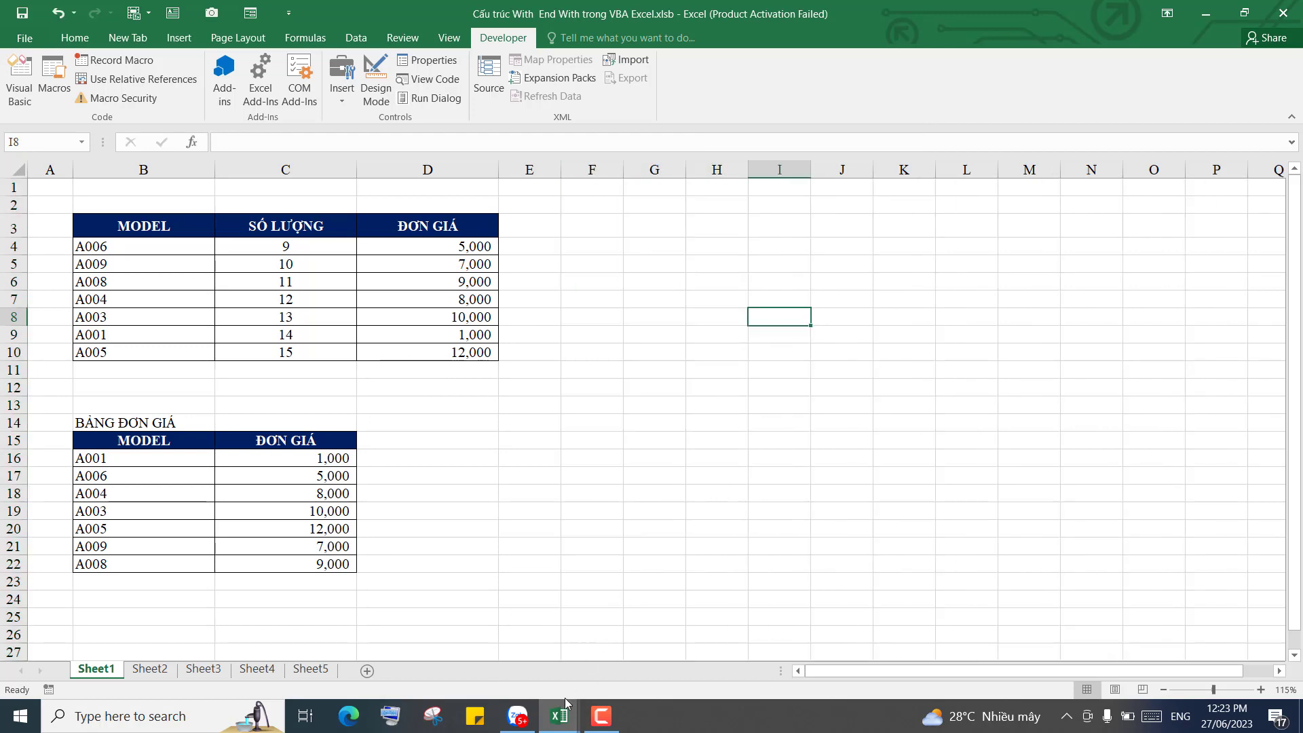
mouse_move(559, 715)
click(648, 648)
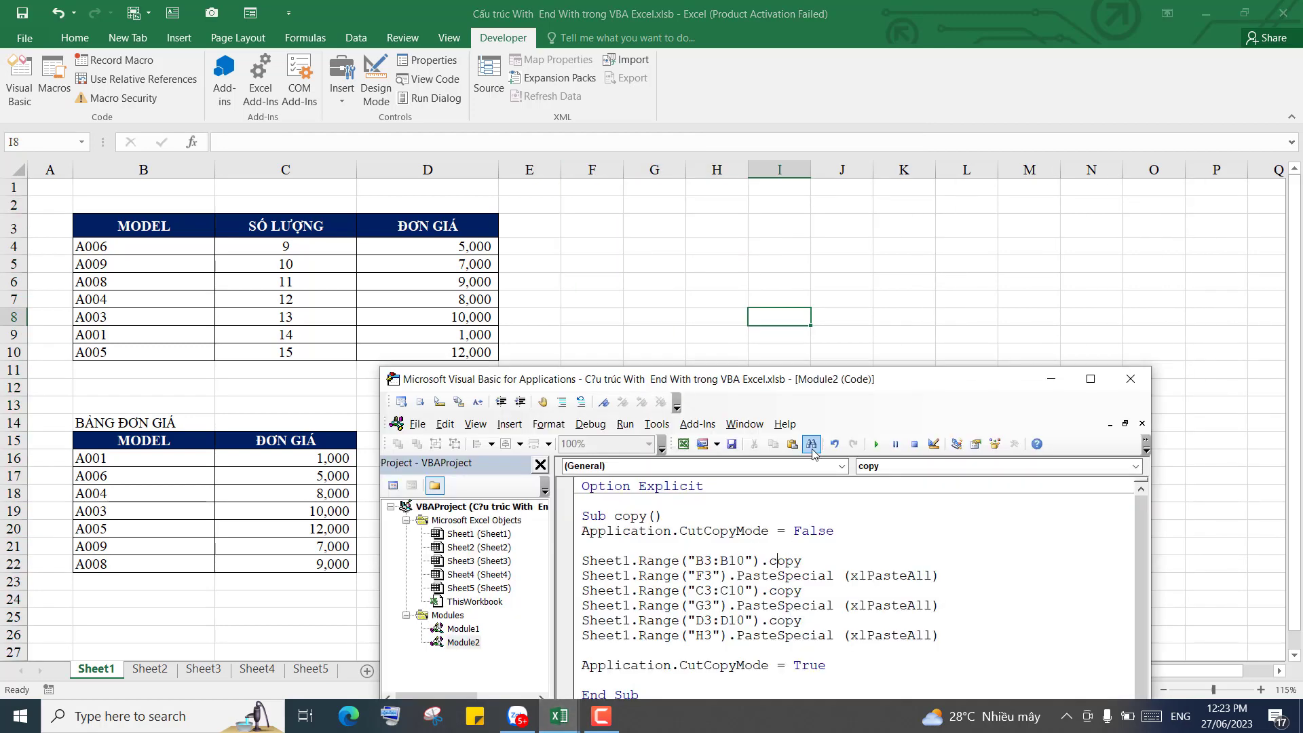
click(874, 444)
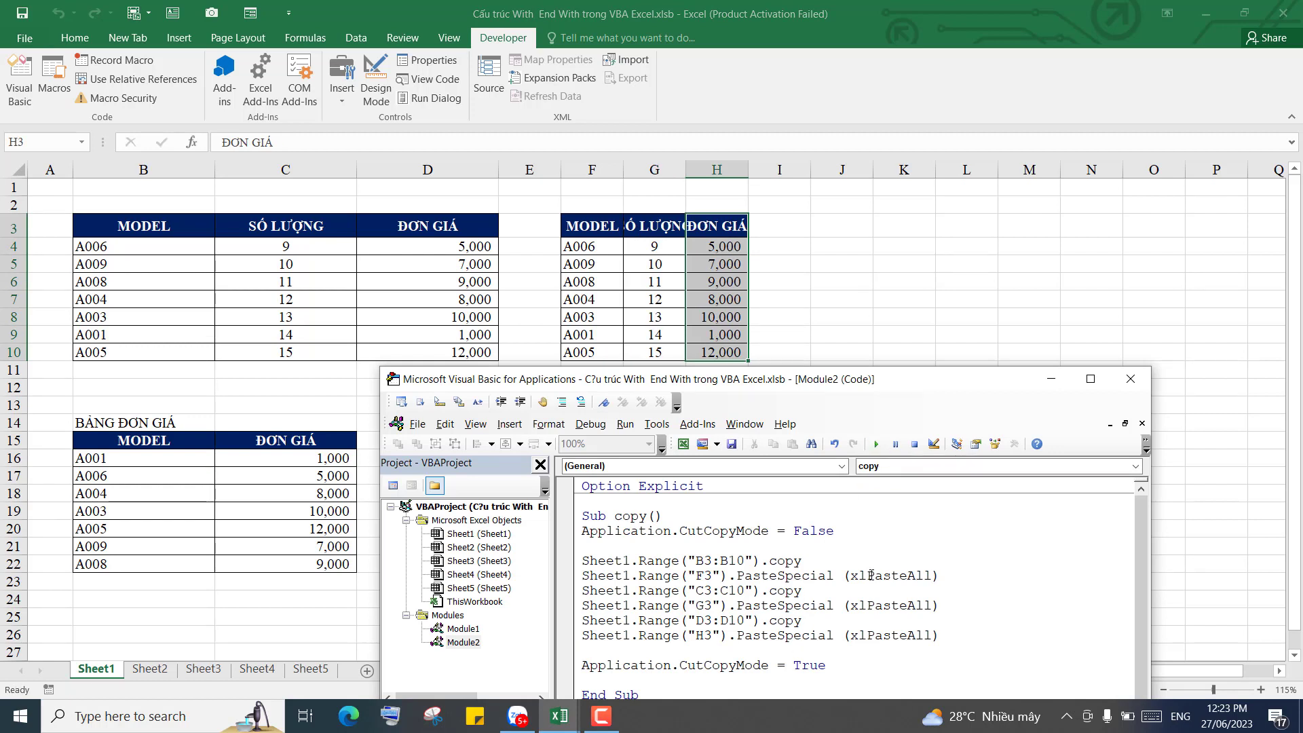
Highlight the opening CutCopyMode = False and closing CutCopyMode = True lines to compare them.
drag(841, 532, 574, 542)
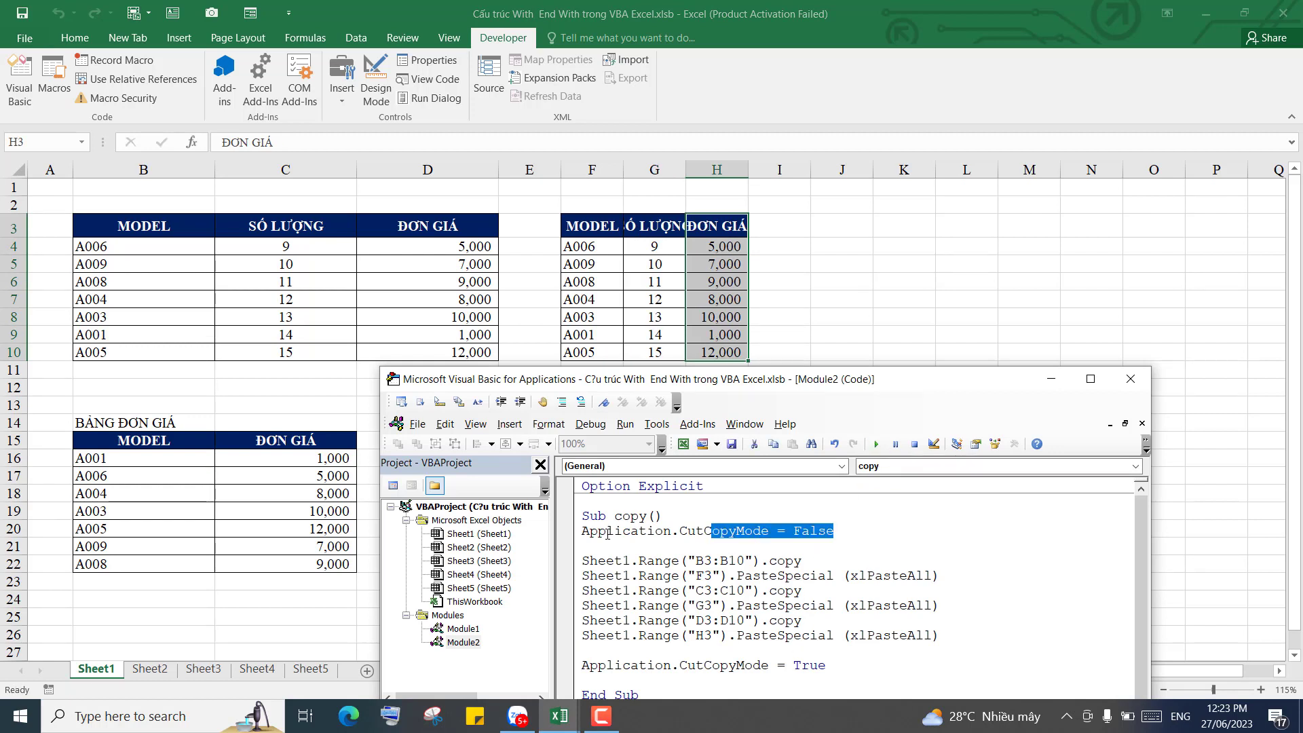
drag(836, 668, 577, 667)
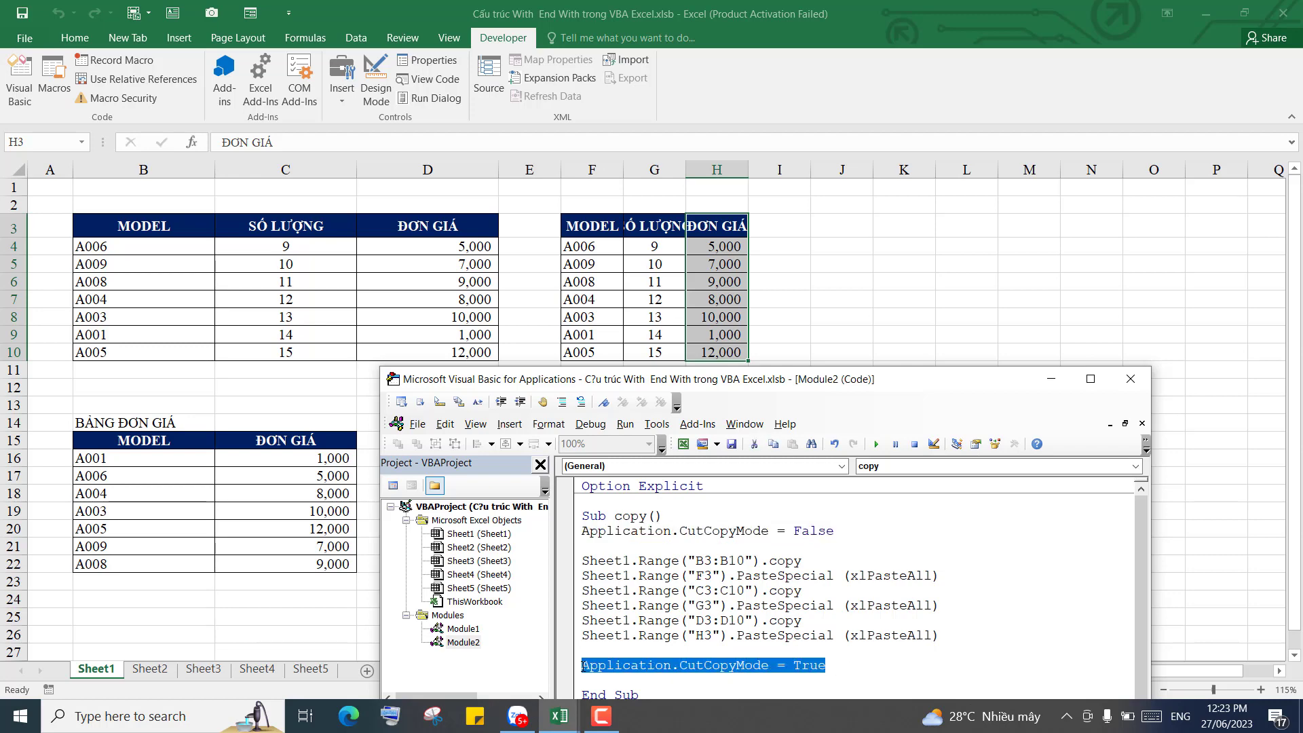
click(920, 606)
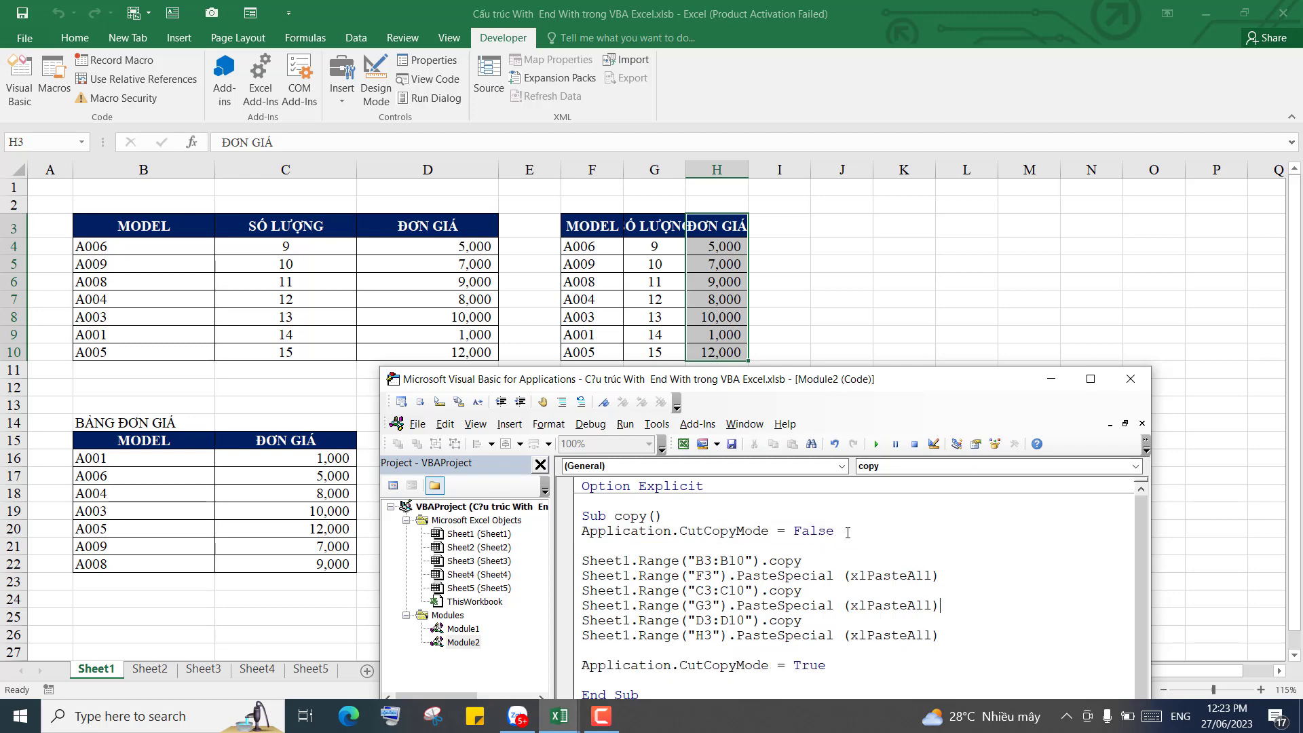
drag(842, 531, 578, 535)
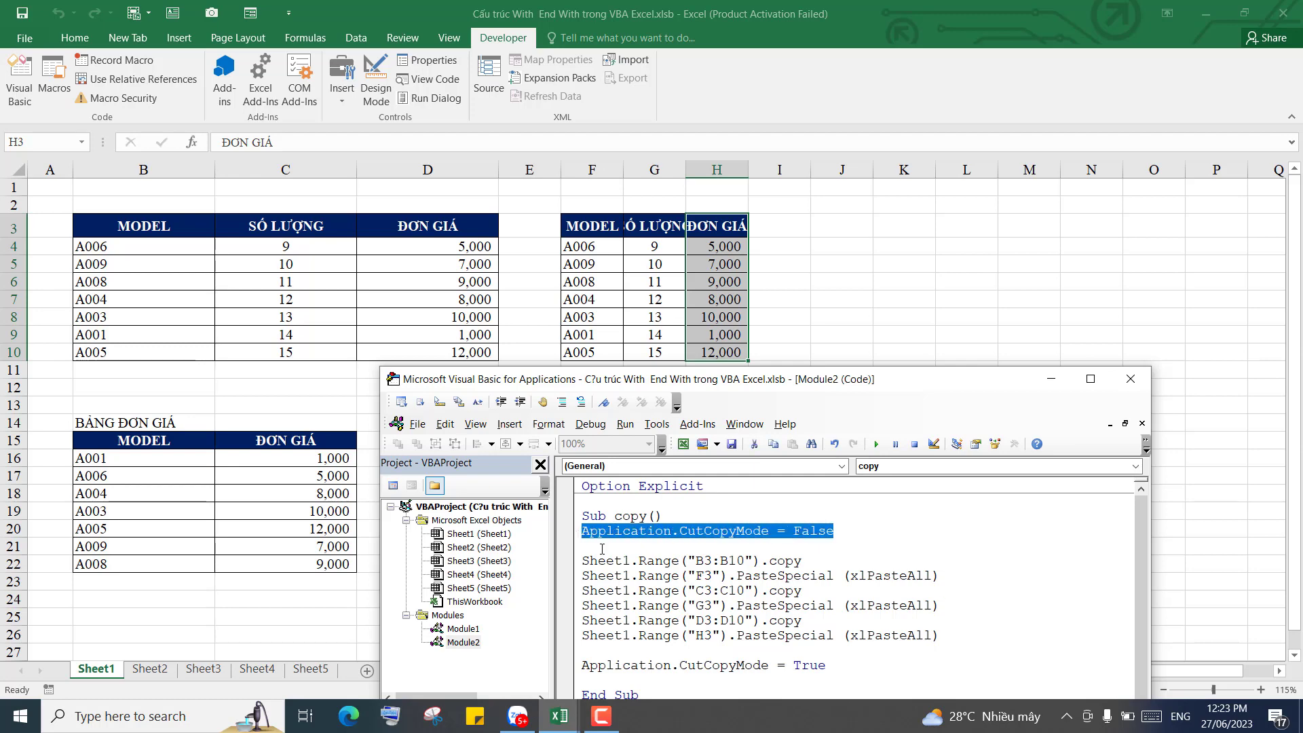
drag(843, 668, 583, 666)
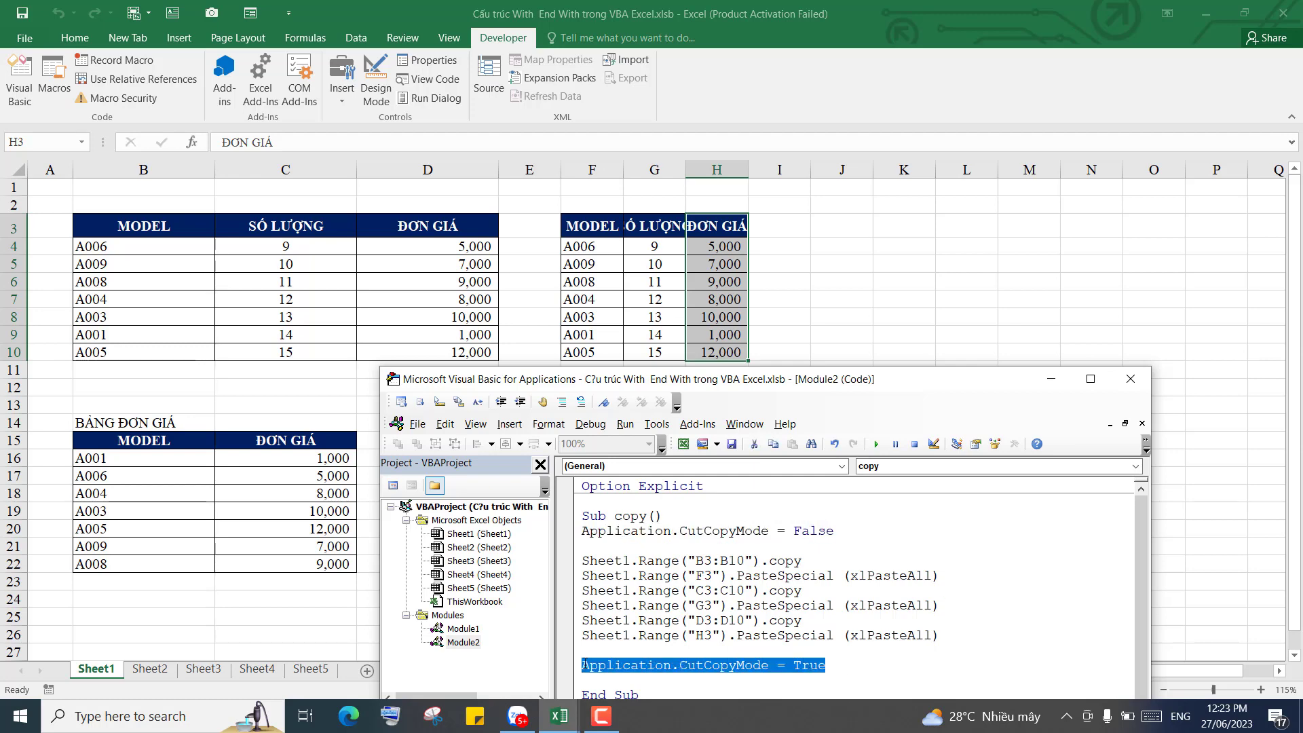
drag(836, 532, 579, 531)
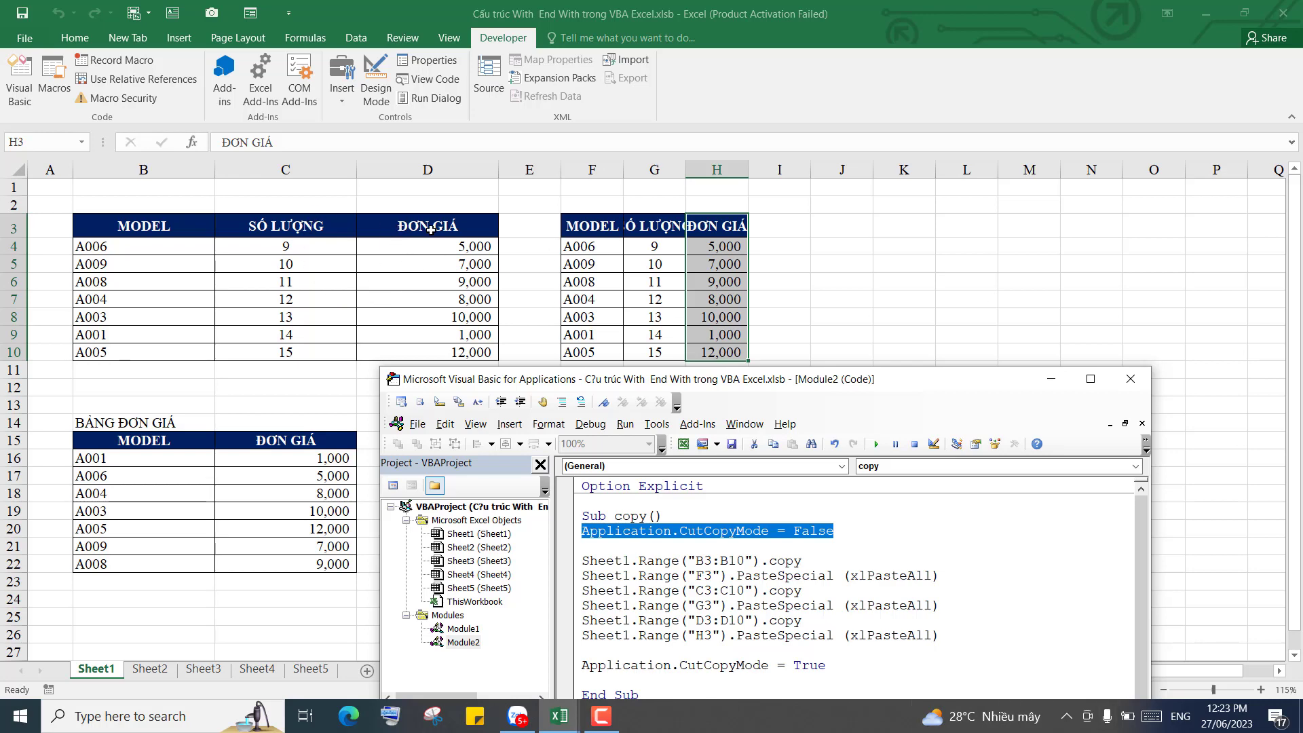
click(838, 669)
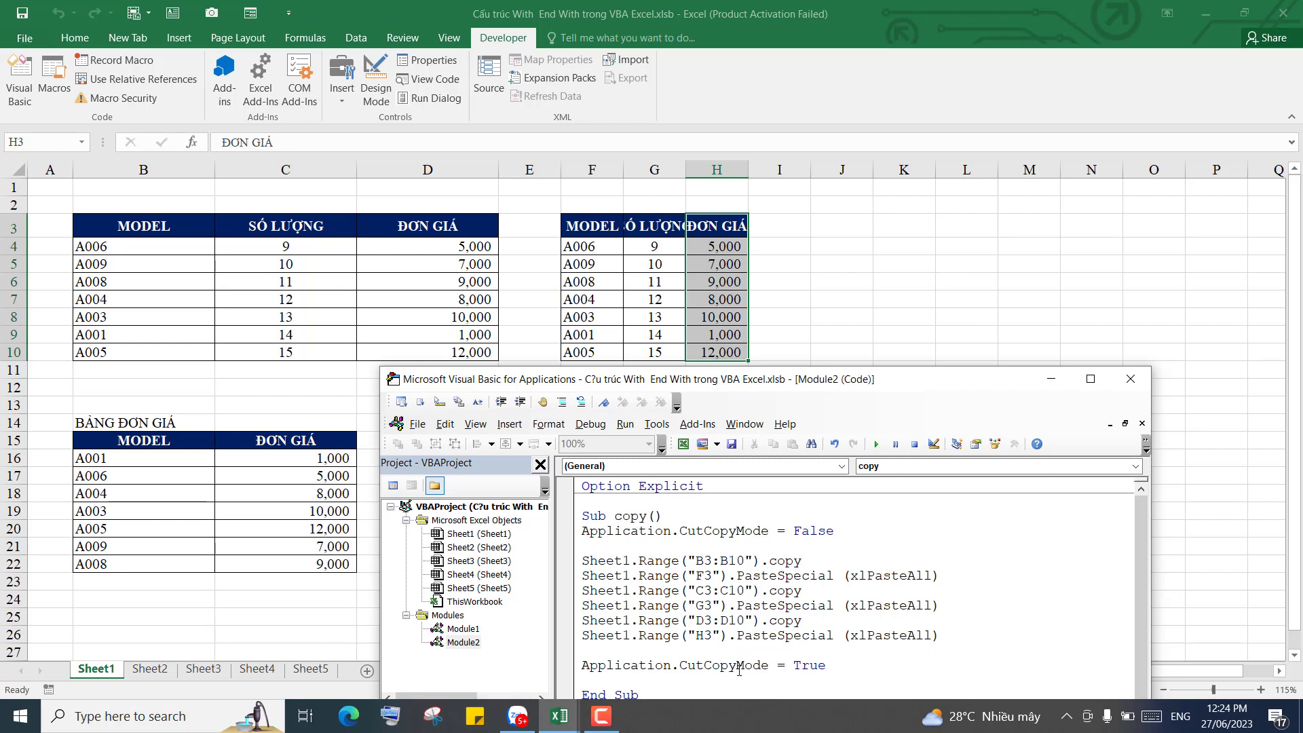
drag(842, 663, 579, 665)
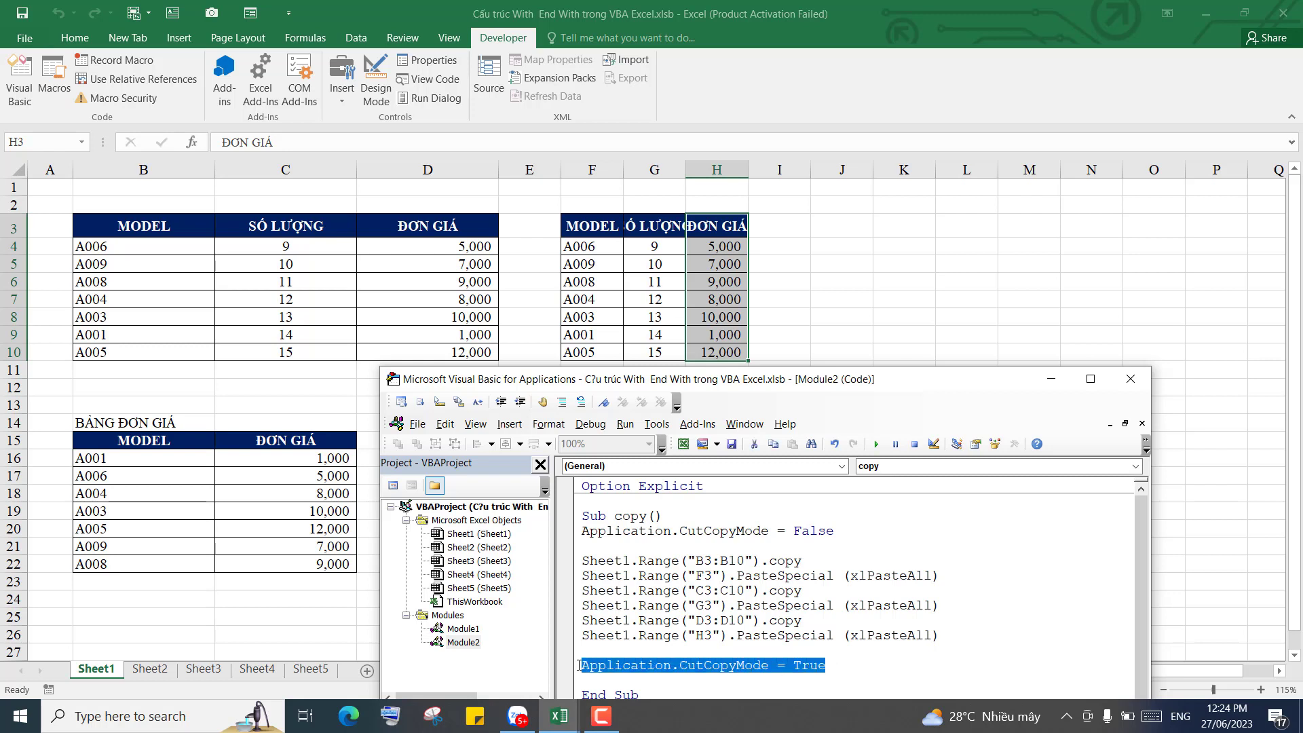
click(835, 528)
click(571, 532)
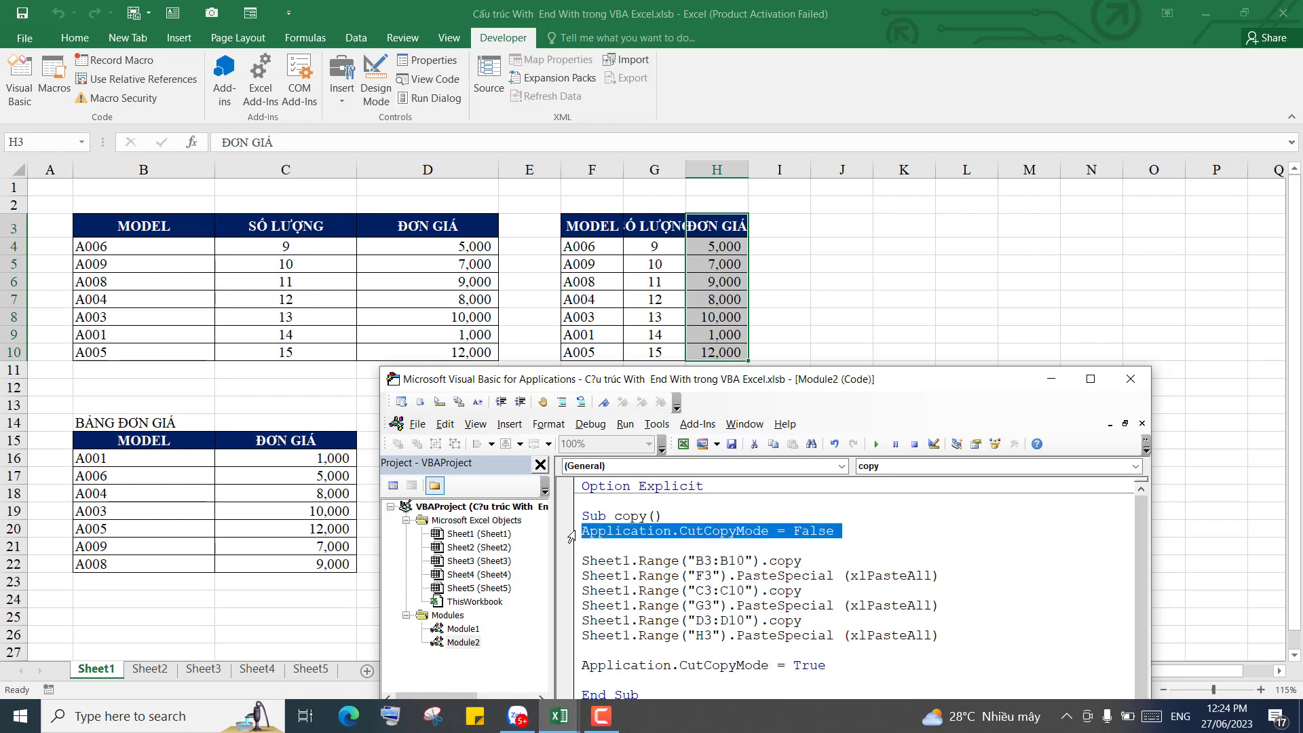
click(591, 532)
Delete the closing Application.CutCopyMode = True line from the copy macro.
drag(837, 532, 577, 534)
drag(846, 667, 578, 667)
click(858, 662)
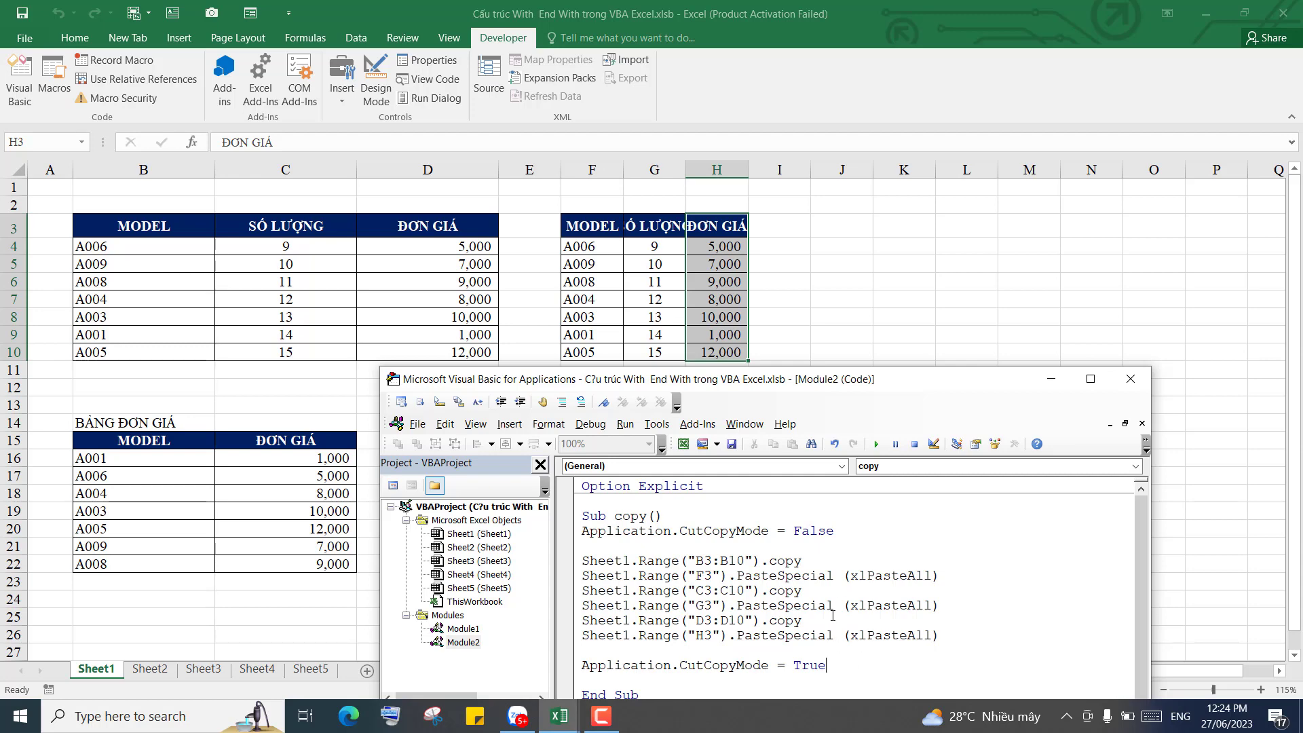
drag(840, 666, 579, 665)
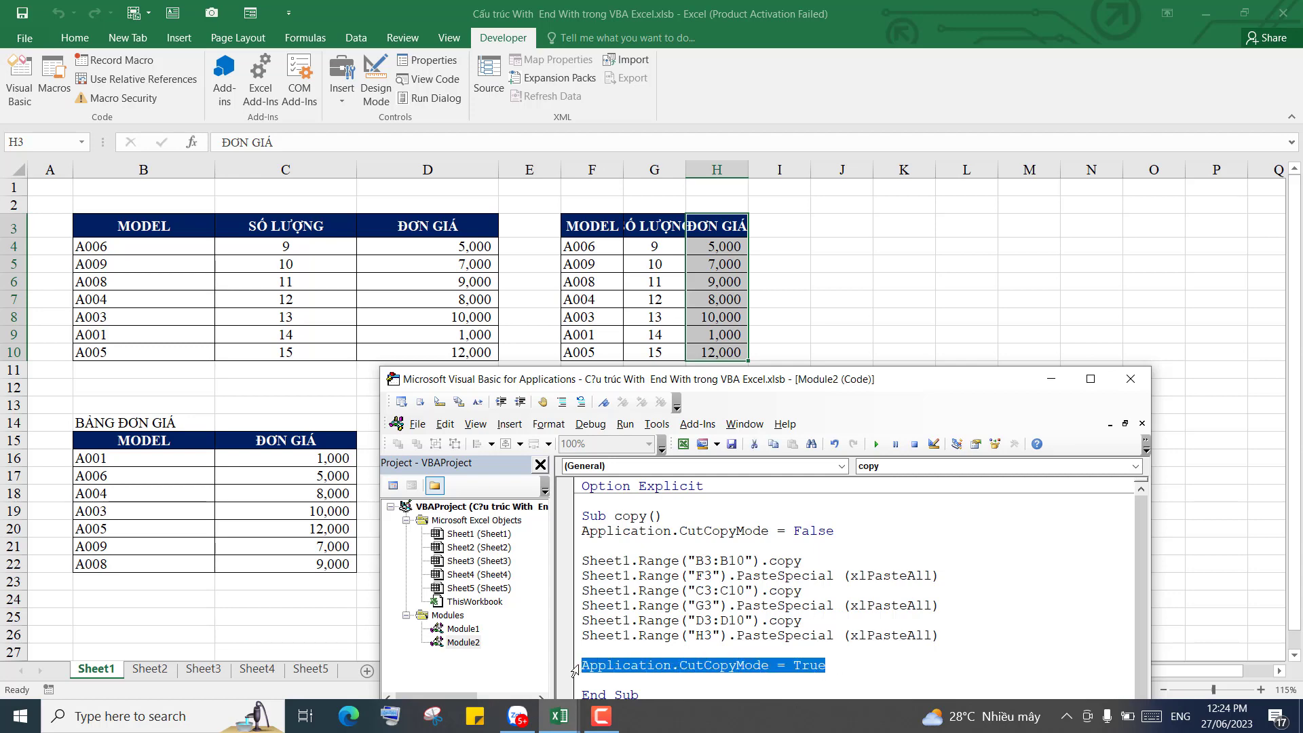
key(Delete)
Delete the opening CutCopyMode = False line and run the trimmed copy macro.
drag(842, 531, 570, 531)
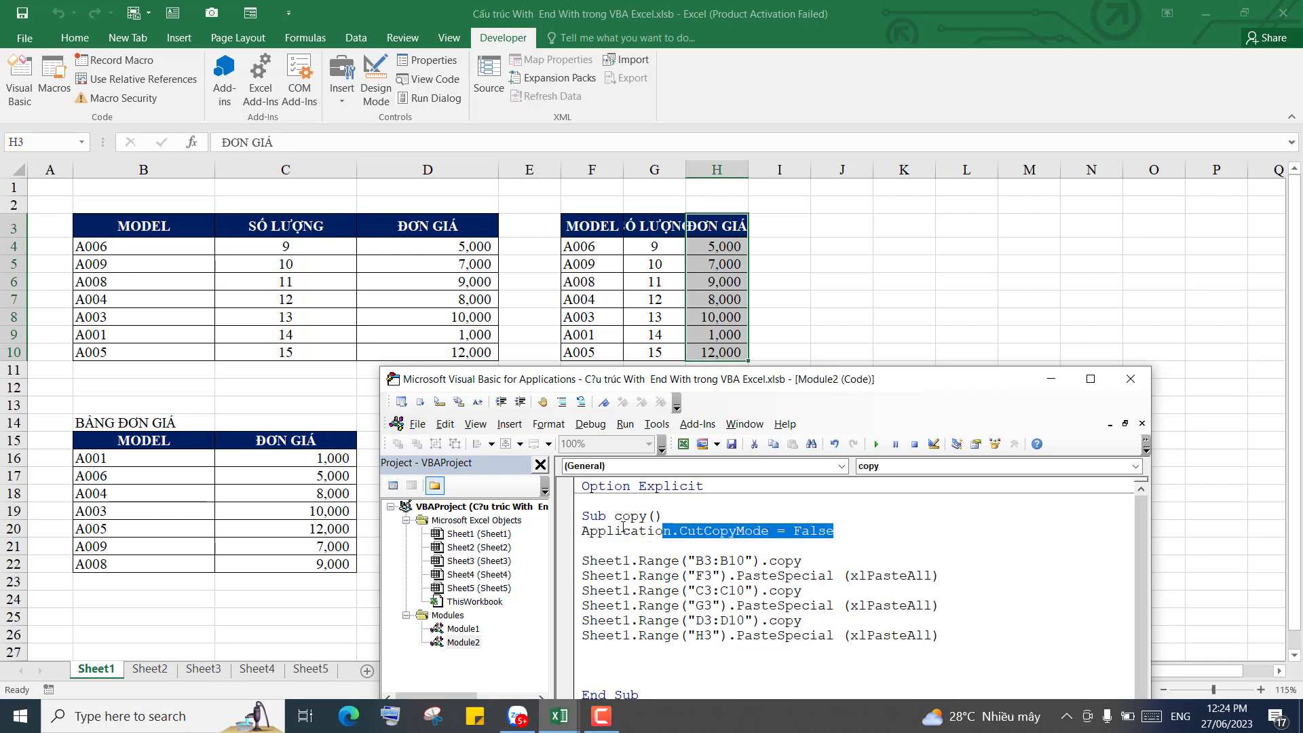
key(Delete)
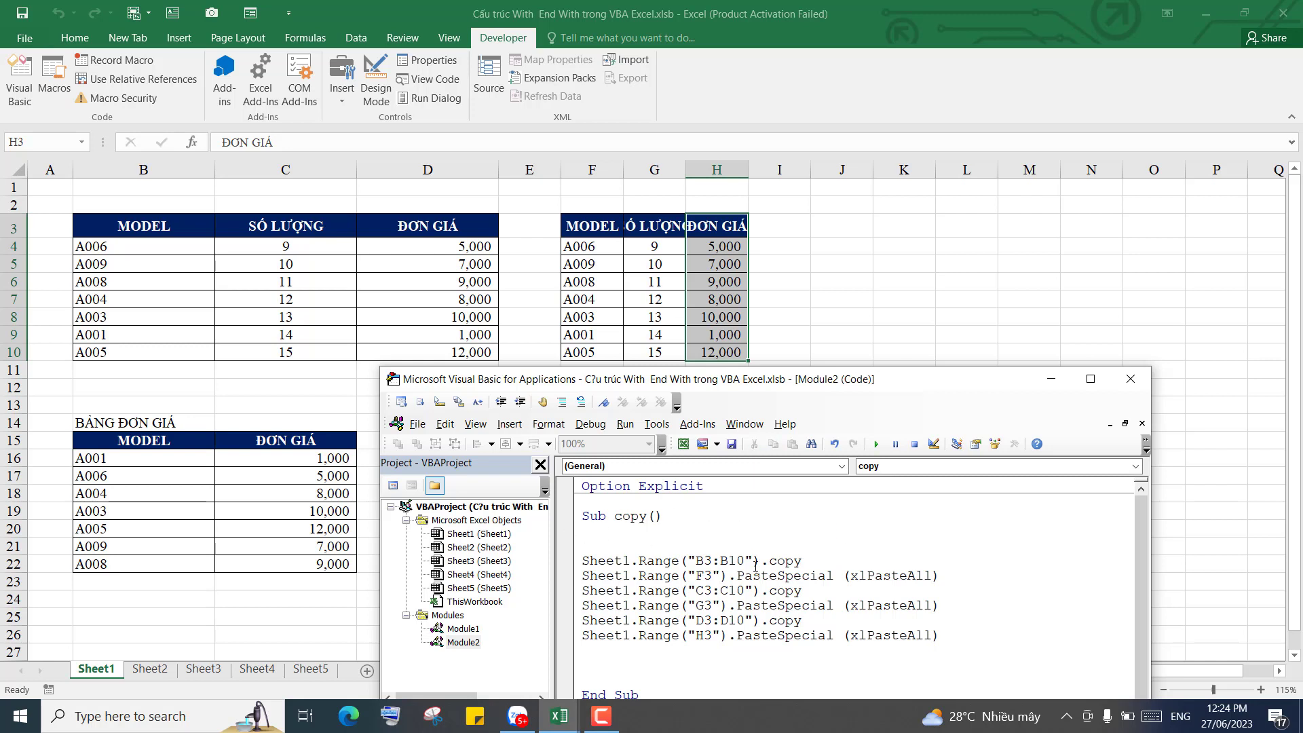
click(776, 560)
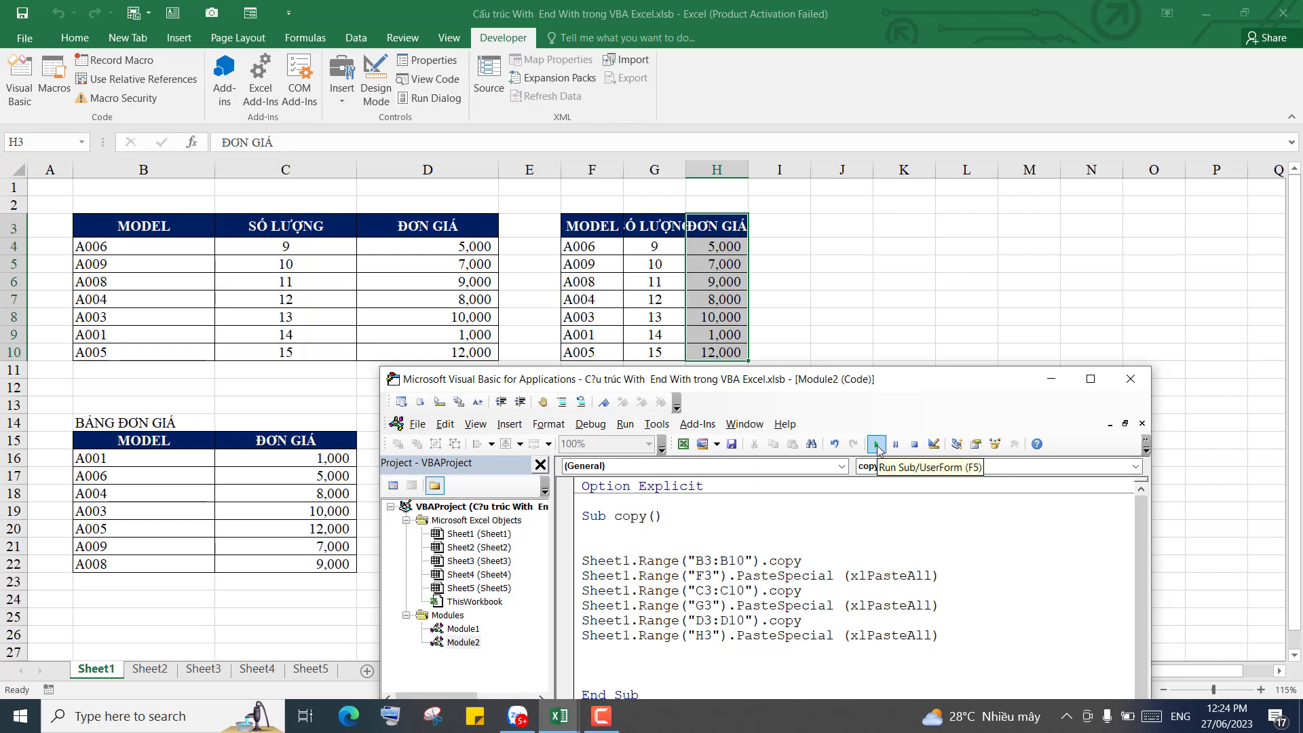
click(877, 444)
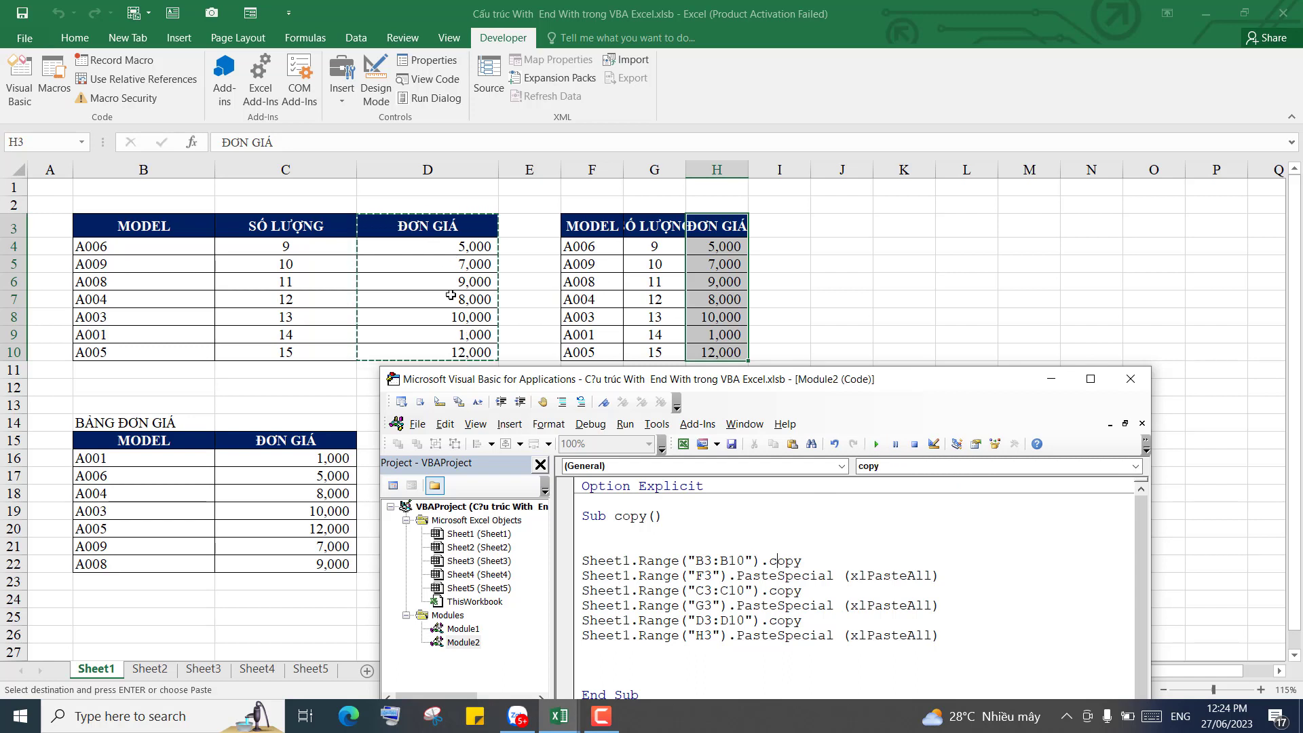
Delete columns F:H in Excel to remove the pasted table.
mouse_move(919, 384)
mouse_down()
mouse_move(950, 365)
mouse_move(890, 399)
mouse_up()
click(861, 529)
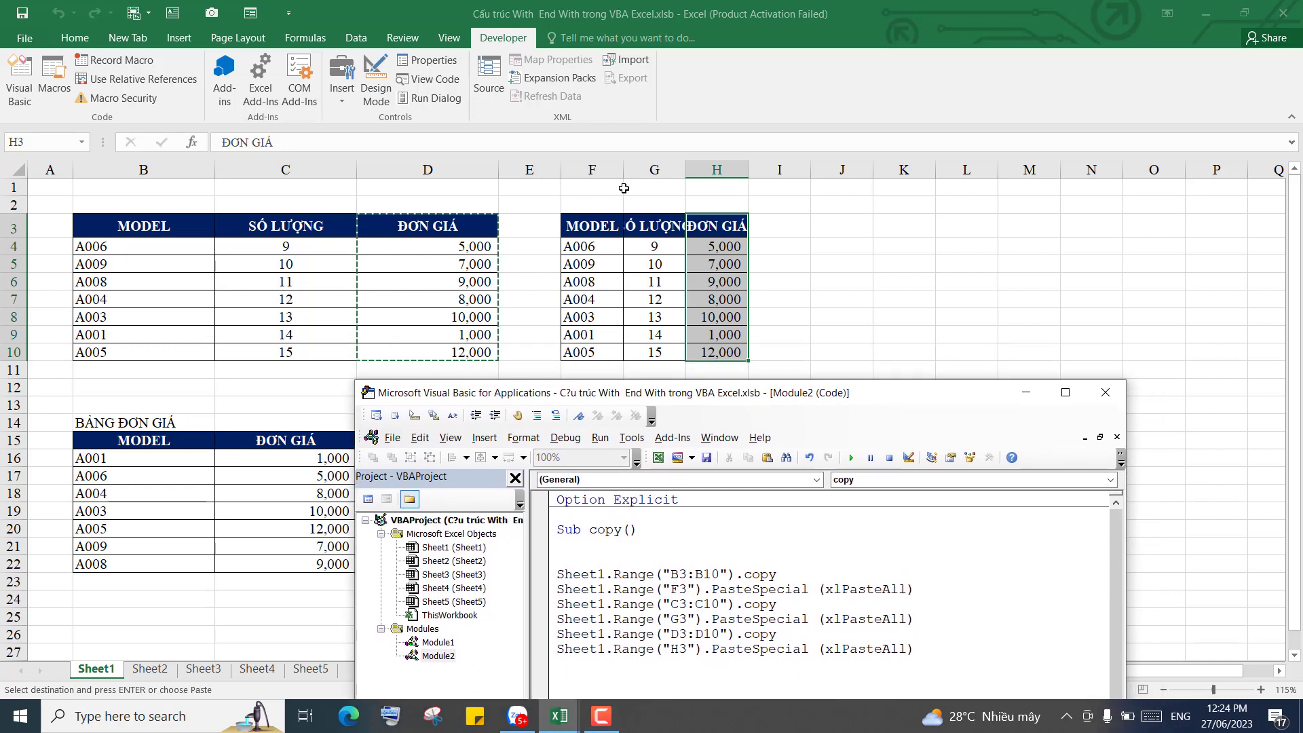
drag(596, 166, 713, 170)
right_click(706, 171)
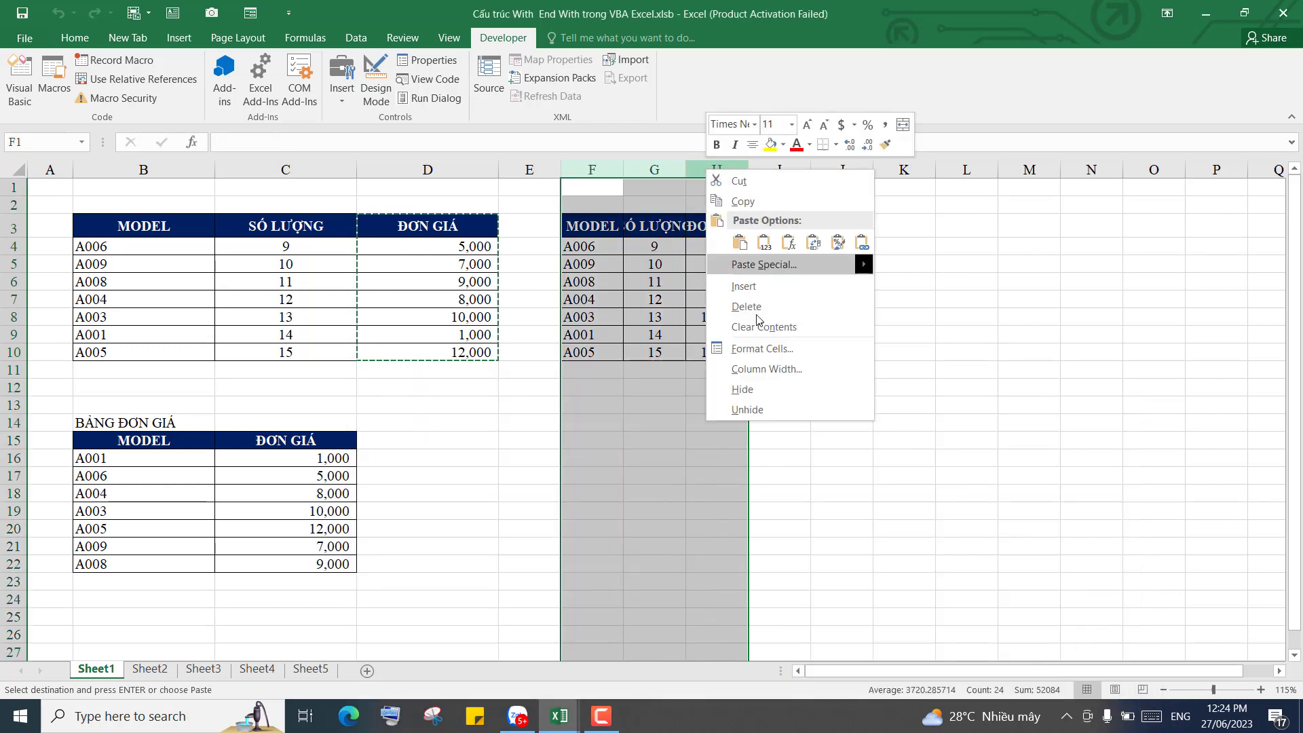
click(747, 306)
click(654, 440)
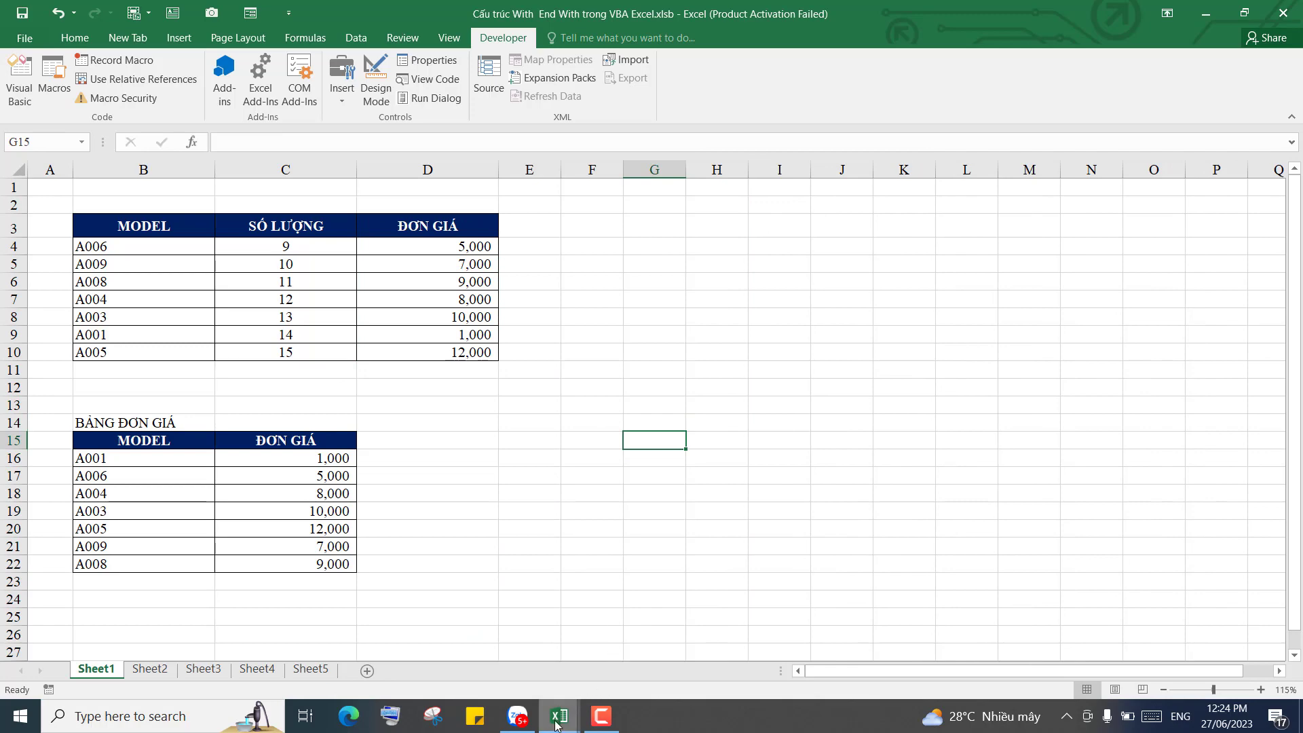
Bring the VBA editor back in front, positioned higher on screen.
click(662, 673)
drag(873, 385, 867, 260)
click(595, 531)
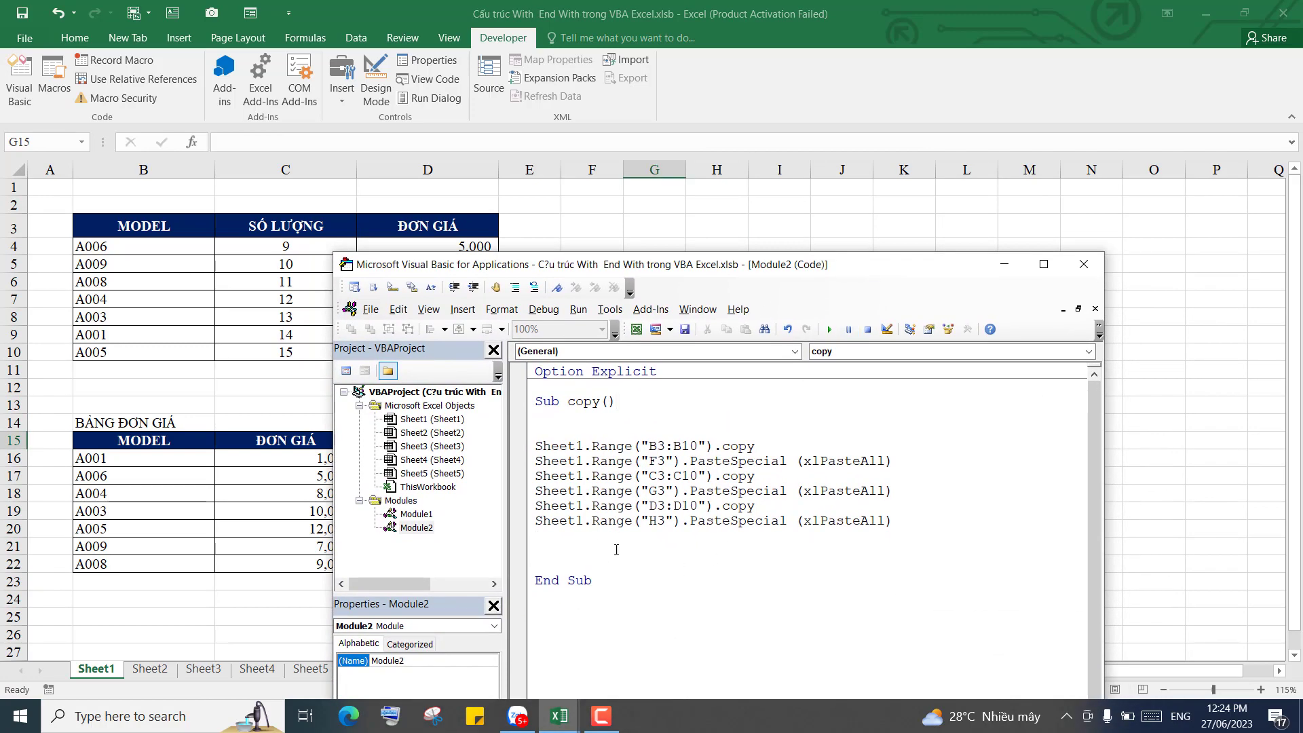
Remove the extra blank lines above End Sub and below Sub copy().
click(609, 562)
key(BackSpace)
key(BackSpace)
click(623, 427)
key(BackSpace)
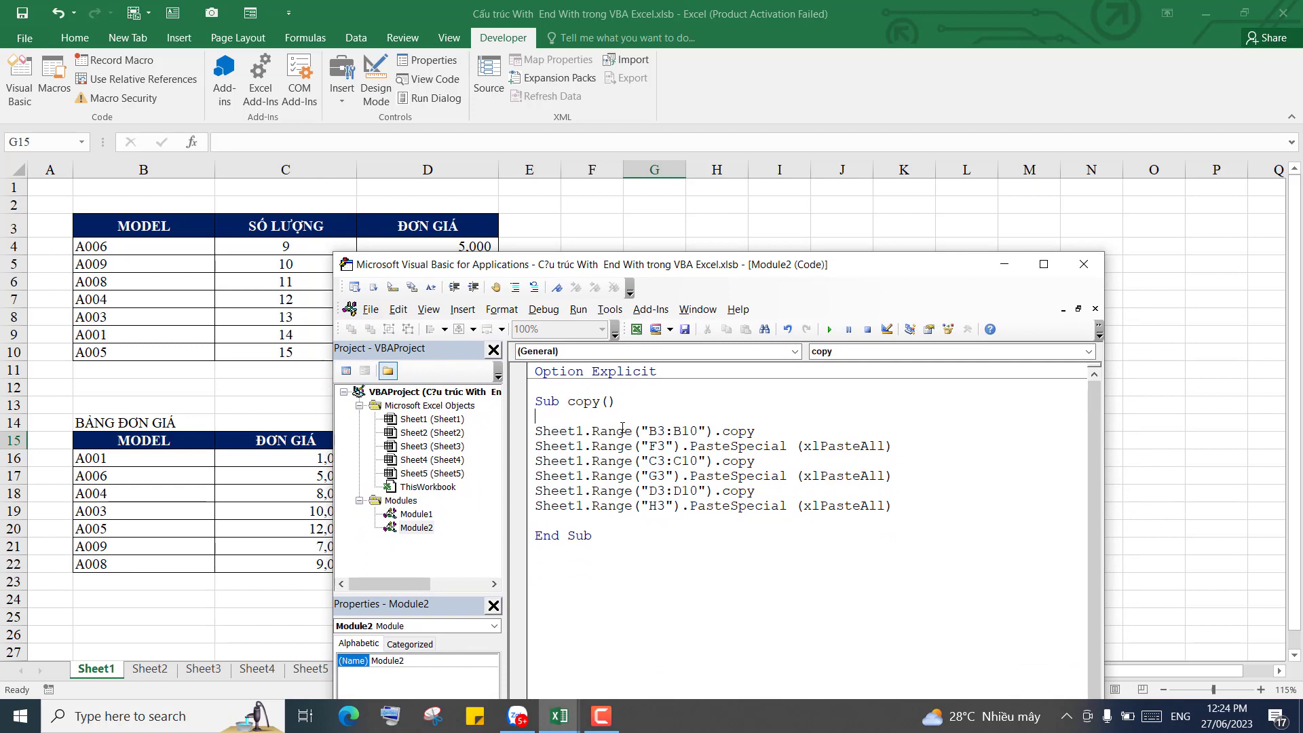
mouse_move(635, 430)
mouse_down()
mouse_move(535, 431)
mouse_move(519, 461)
mouse_move(533, 491)
mouse_move(569, 510)
mouse_move(533, 505)
mouse_up()
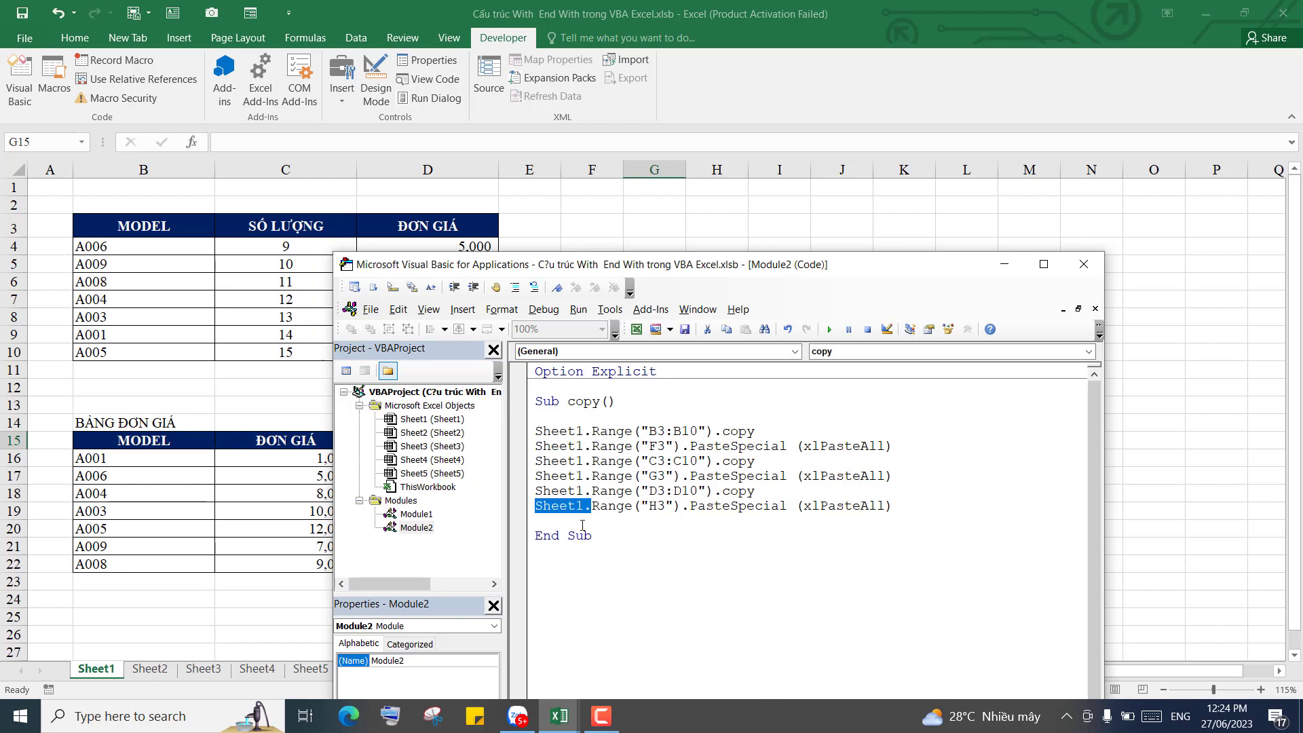
click(650, 541)
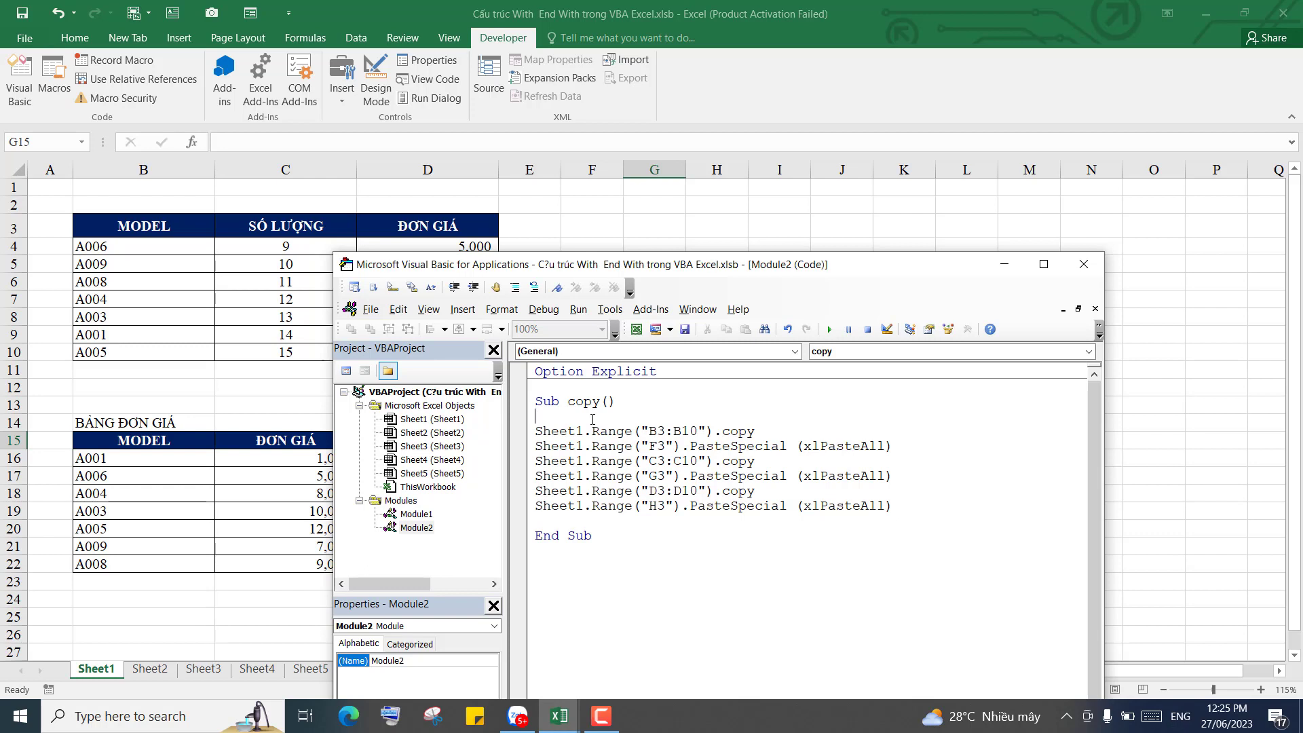
Add With Sheet1 under Sub copy() and End With before End Sub.
click(593, 420)
text(With )
text(Sheet)
text(1)
click(598, 520)
key(Return)
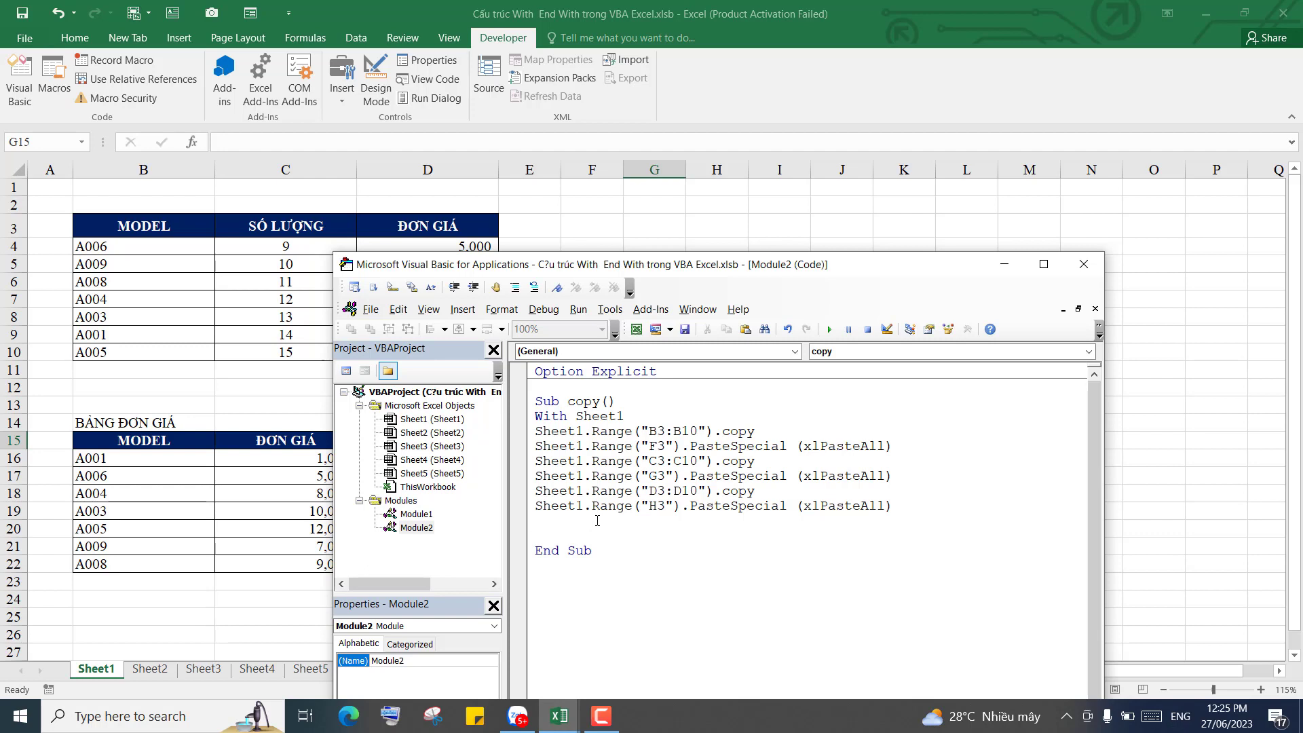
text(End W)
text(ith)
key(Return)
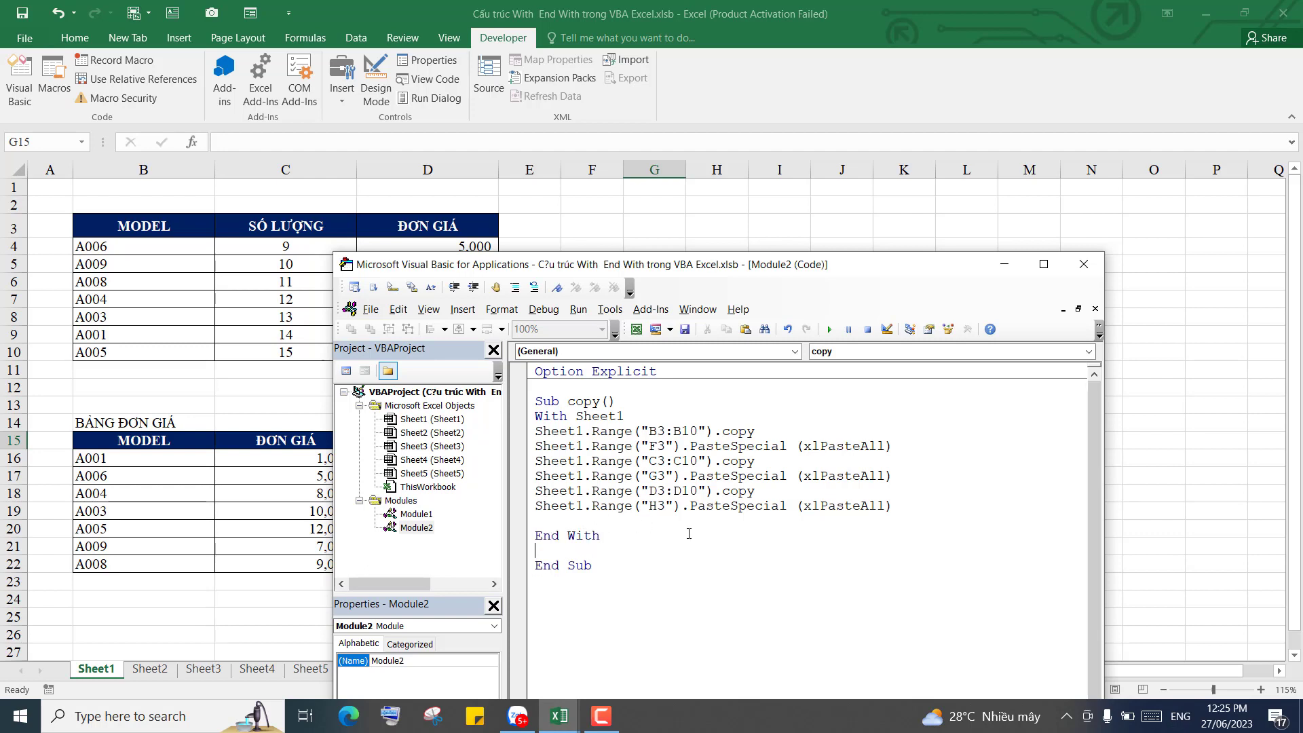
drag(625, 546, 539, 537)
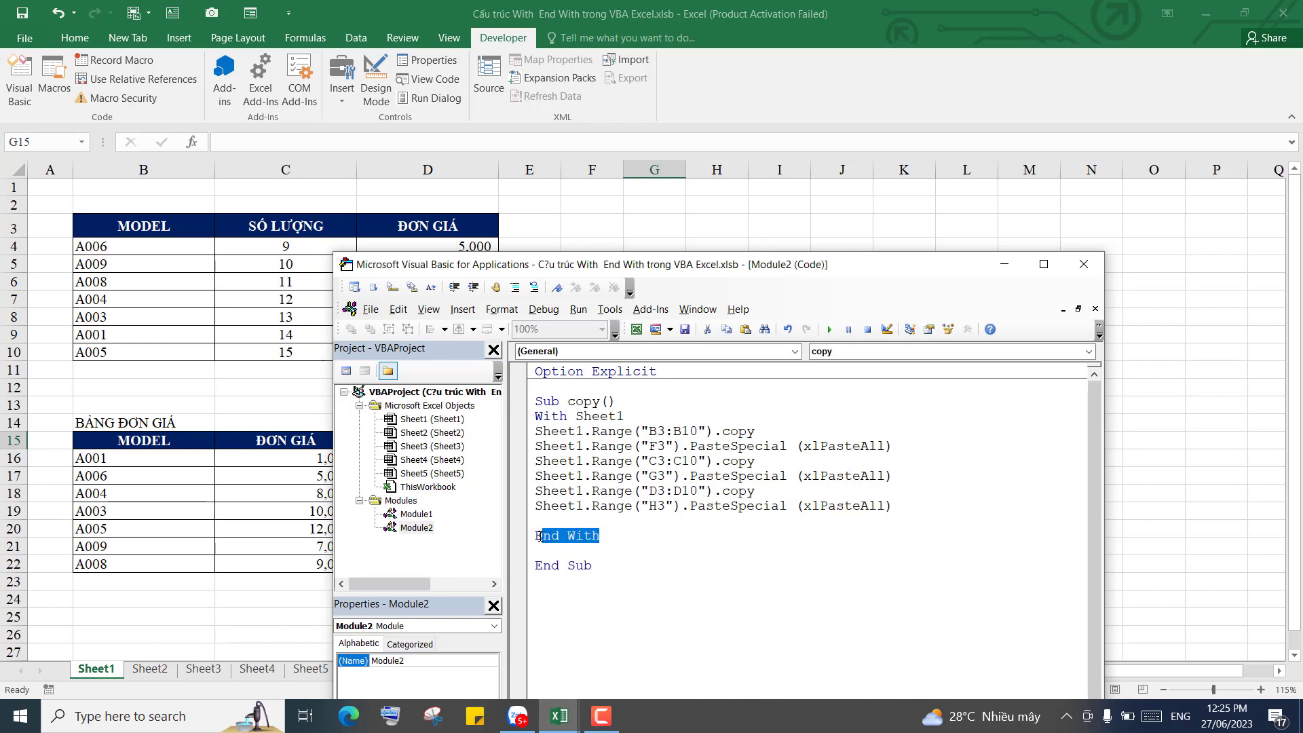
click(645, 561)
Delete the Sheet1 prefixes from the B3:B10 copy and F3 paste lines.
drag(588, 434, 527, 435)
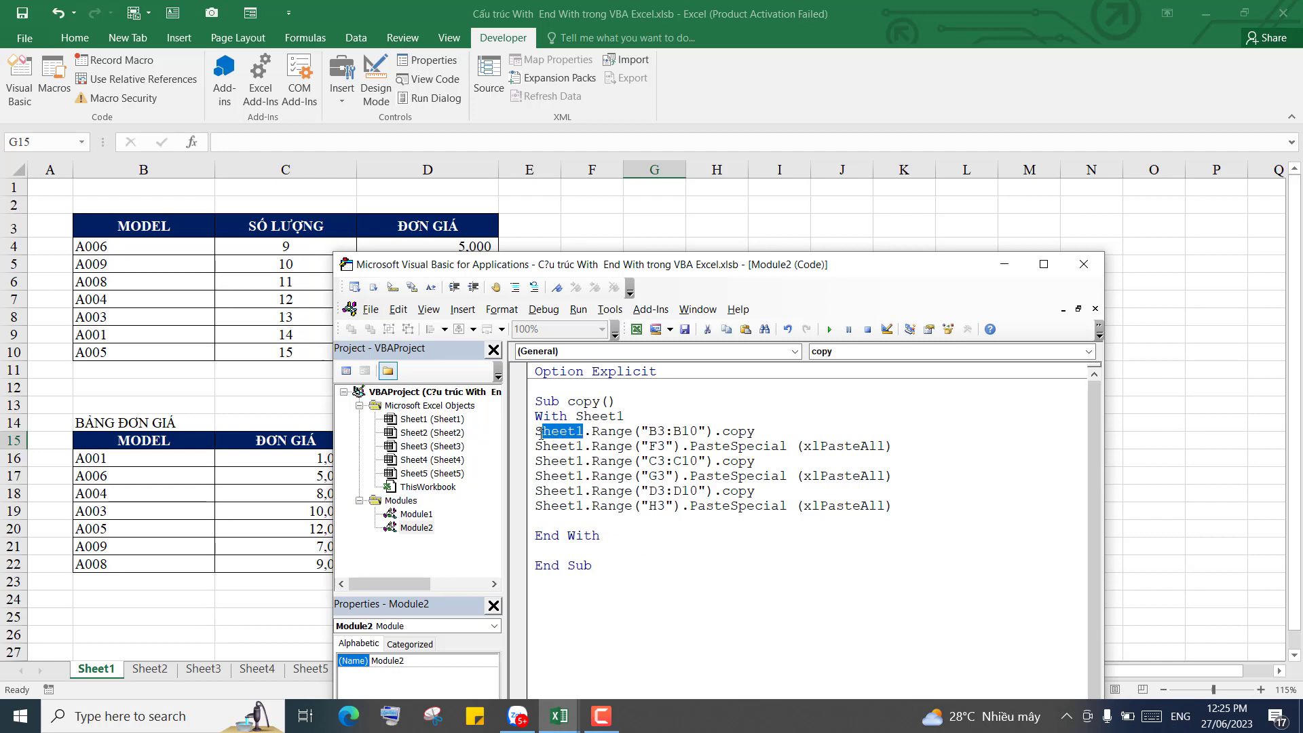
key(Delete)
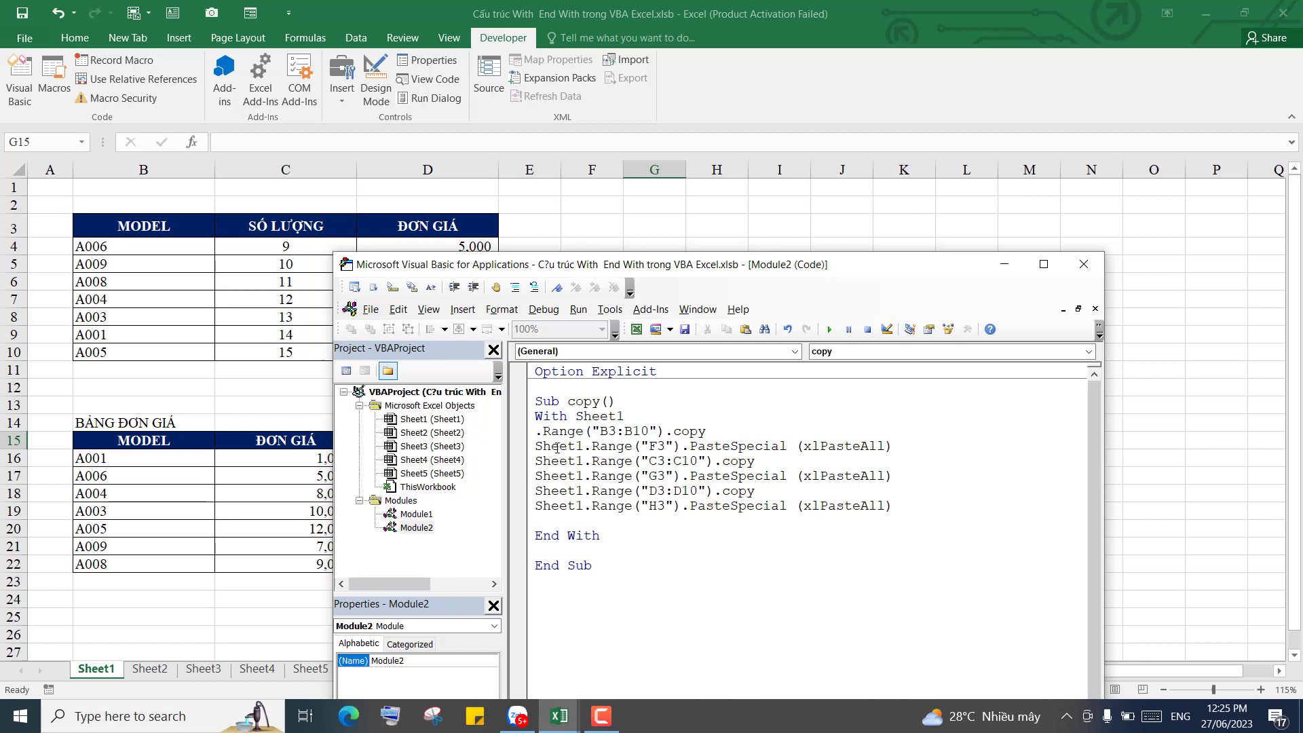
mouse_move(586, 447)
mouse_down()
mouse_move(534, 448)
mouse_move(556, 464)
mouse_move(534, 463)
mouse_move(534, 506)
mouse_up()
key(Delete)
key(Delete)
key(Delete)
key(Delete)
key(Delete)
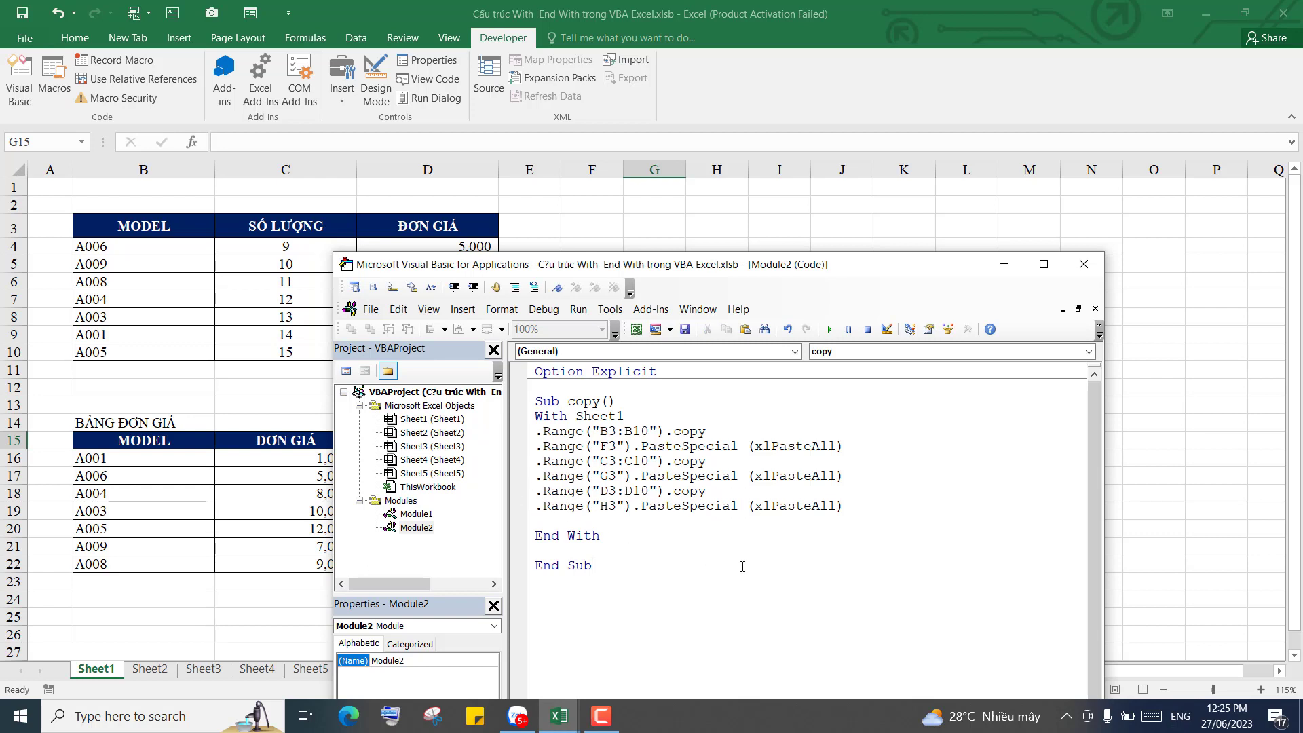
Indent the six Range copy and paste lines inside the With block.
click(536, 432)
key(Tab)
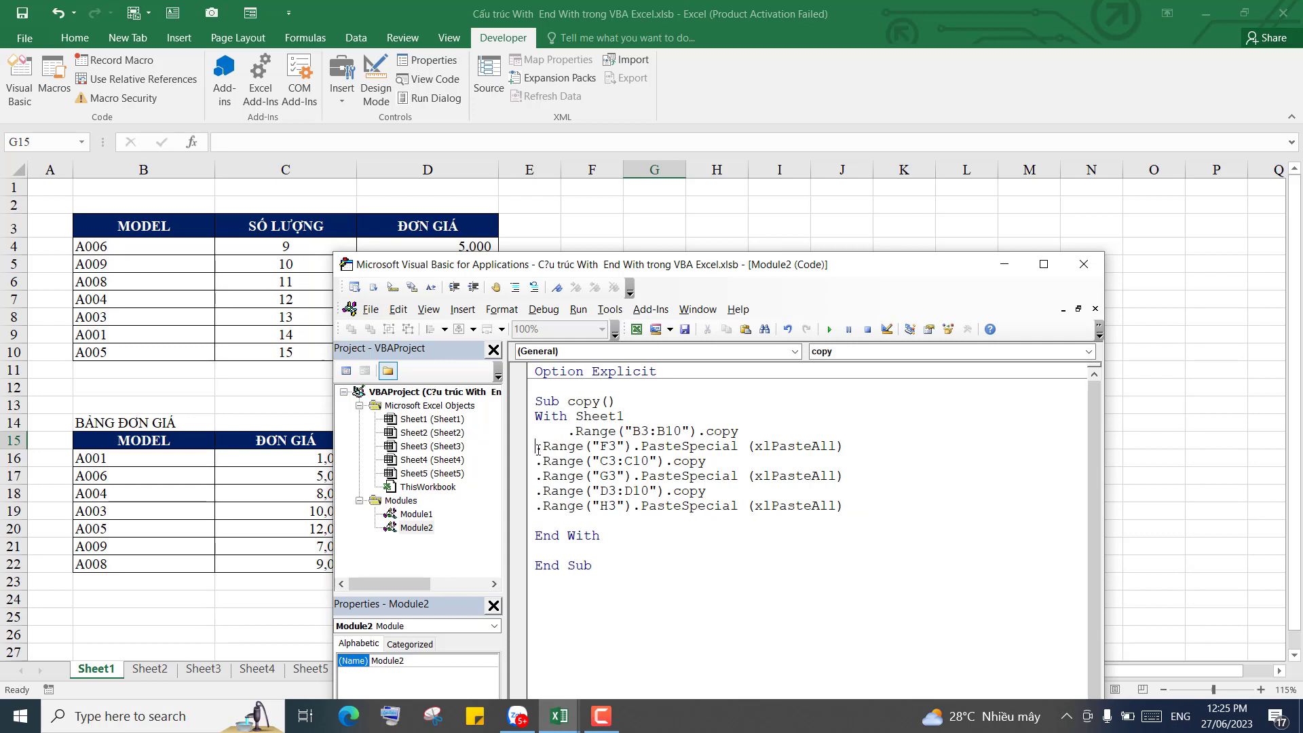
click(536, 445)
key(Tab)
click(536, 462)
key(Tab)
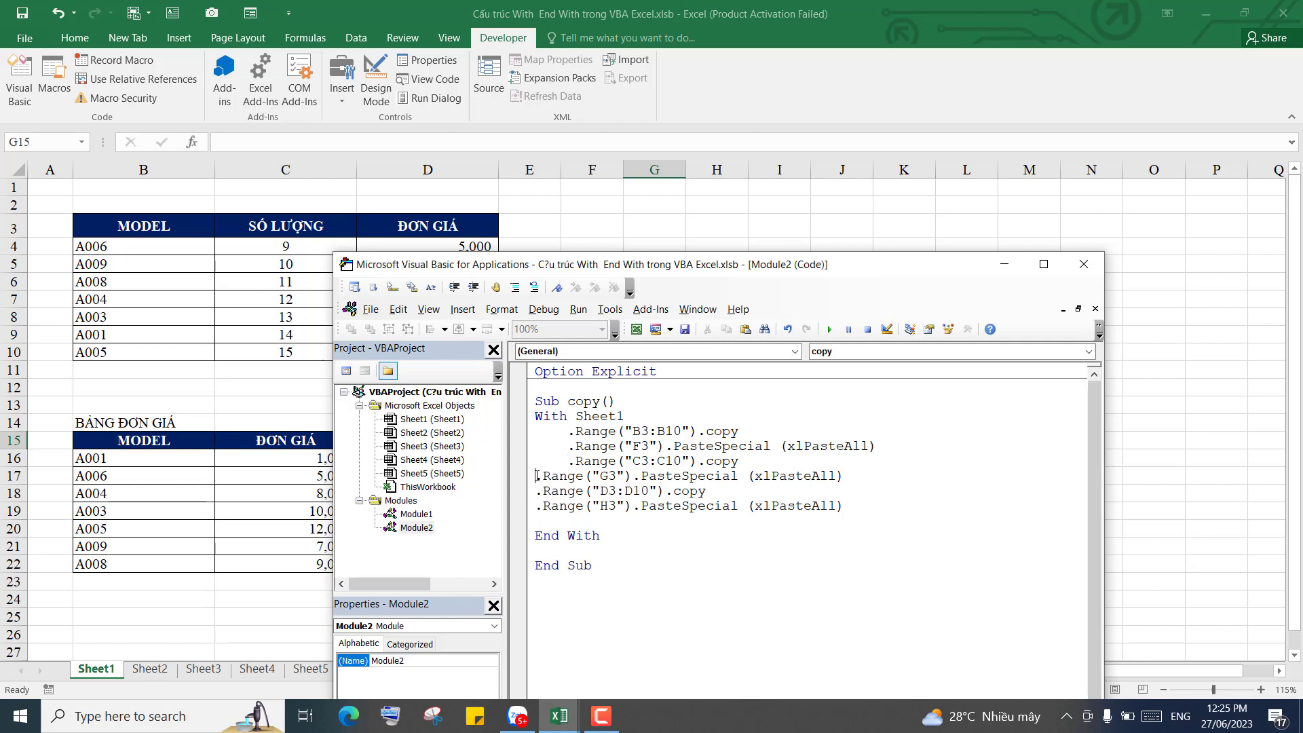
click(536, 475)
key(Tab)
click(536, 491)
key(Tab)
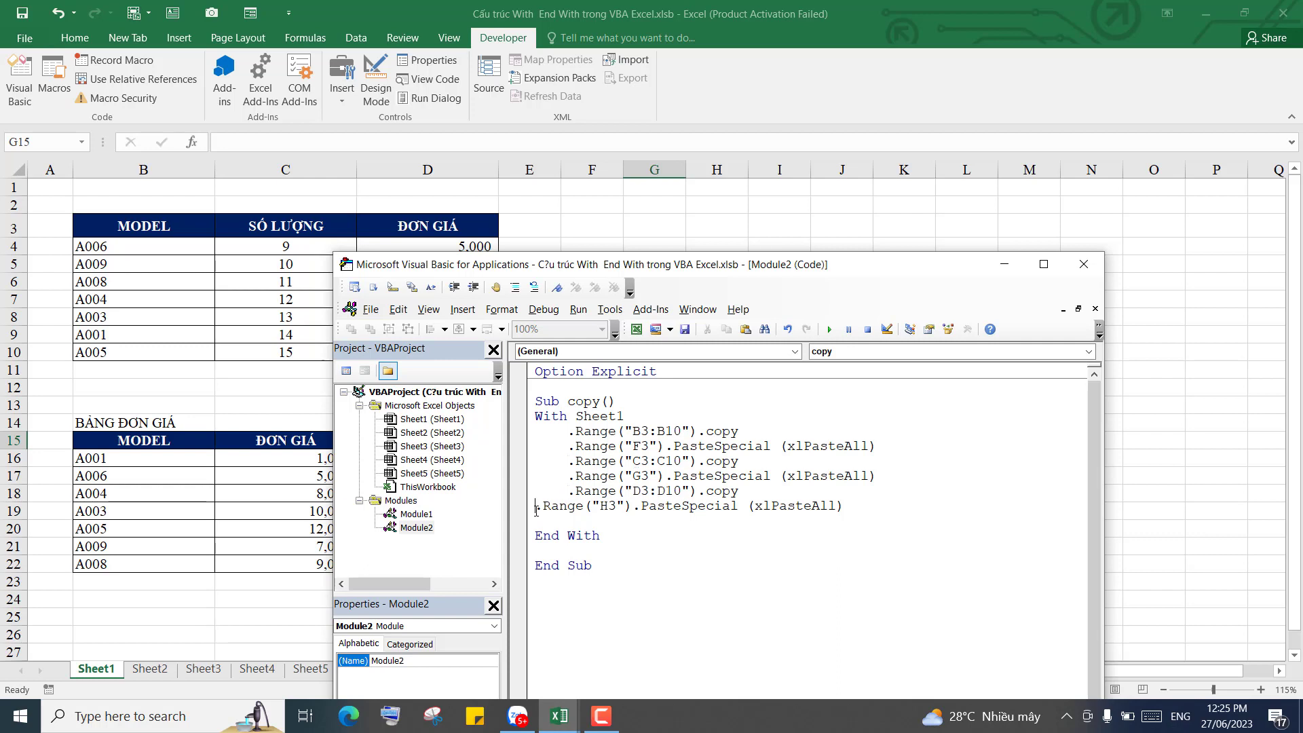
key(Tab)
click(713, 570)
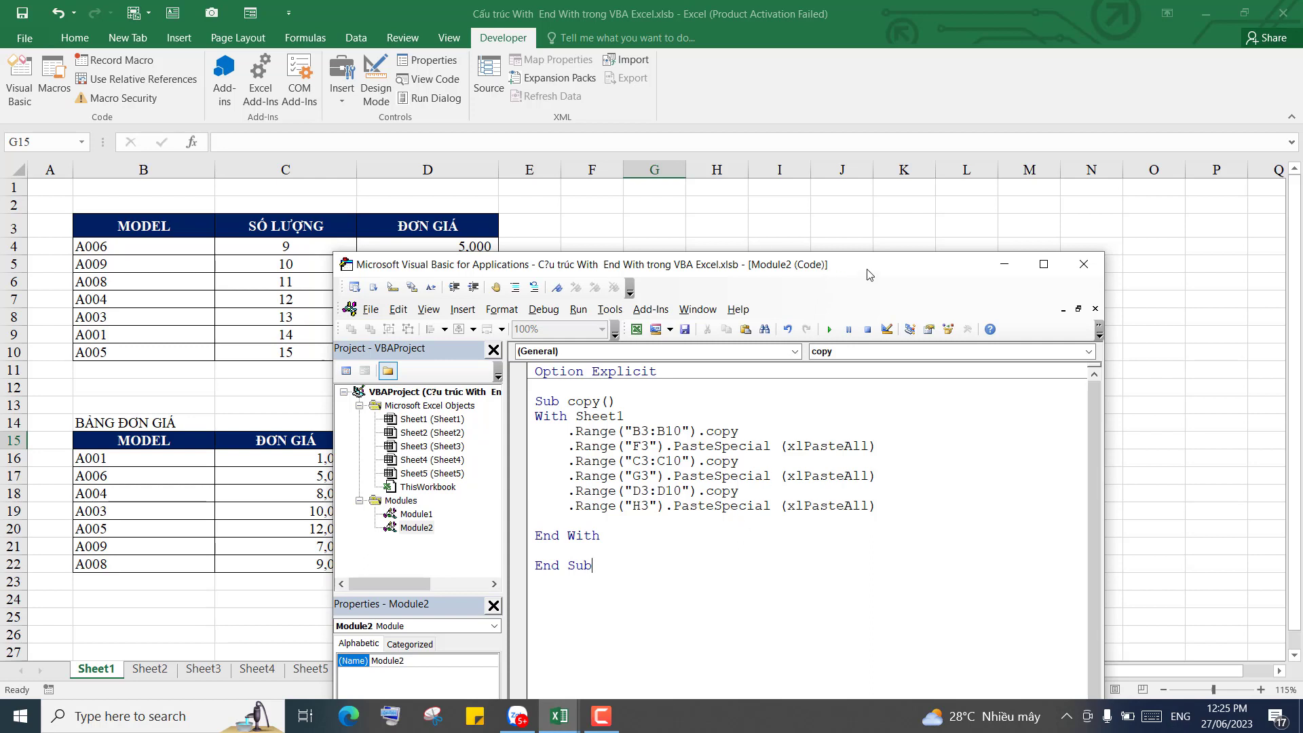
Run the With Sheet1 copy macro to refill F3:H10 and review its six Range lines.
drag(868, 270, 888, 410)
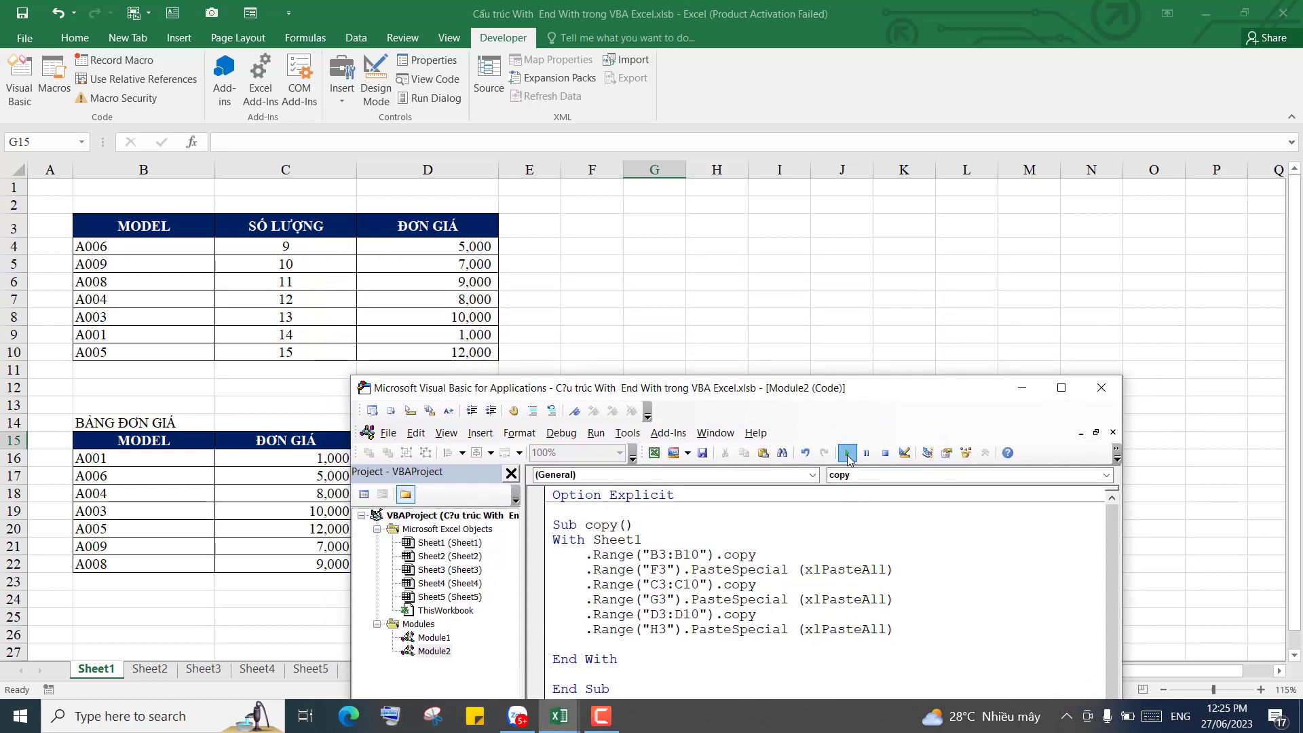
click(847, 452)
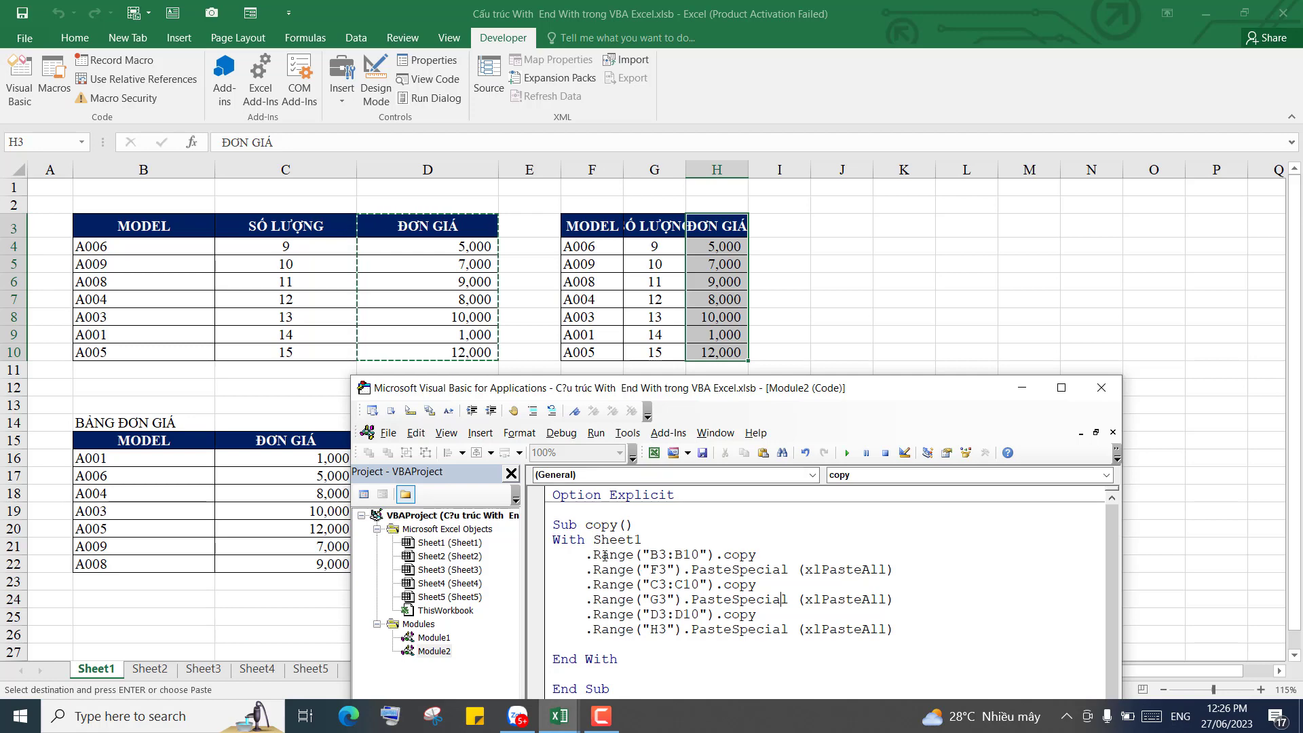
click(564, 539)
drag(586, 554, 894, 629)
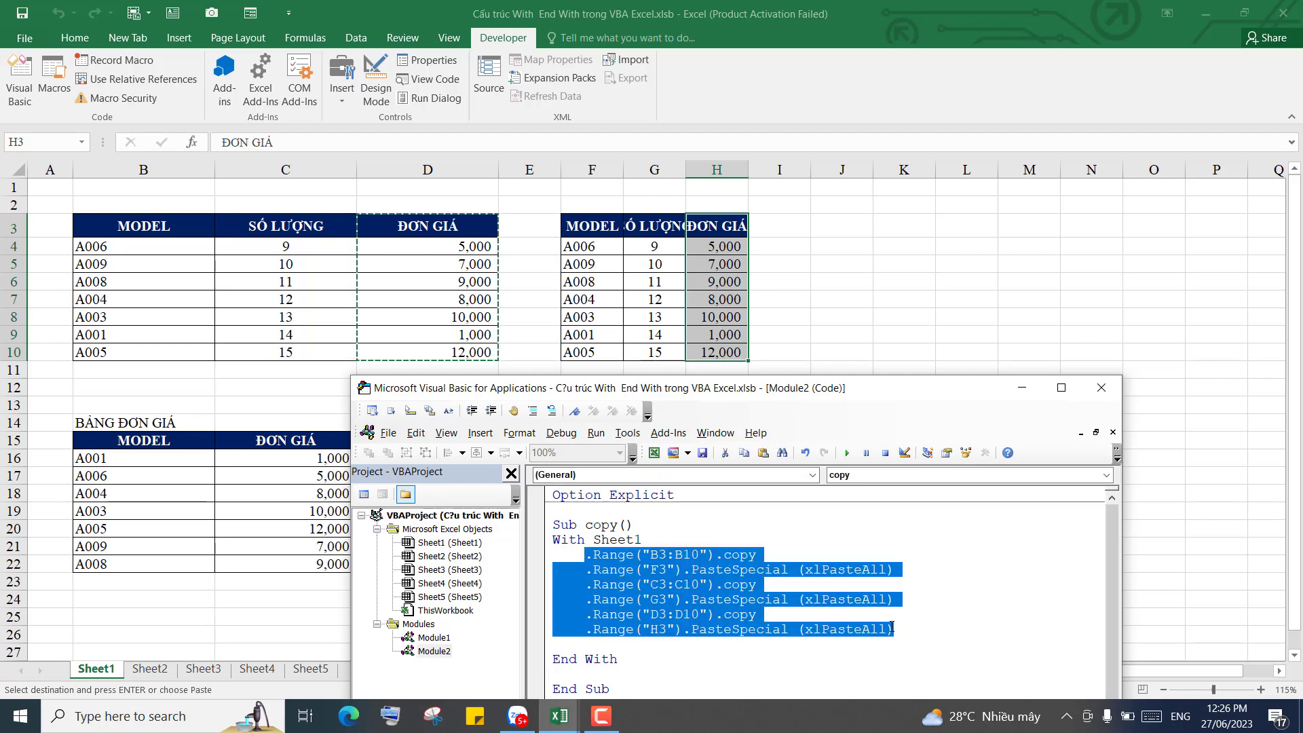
click(578, 555)
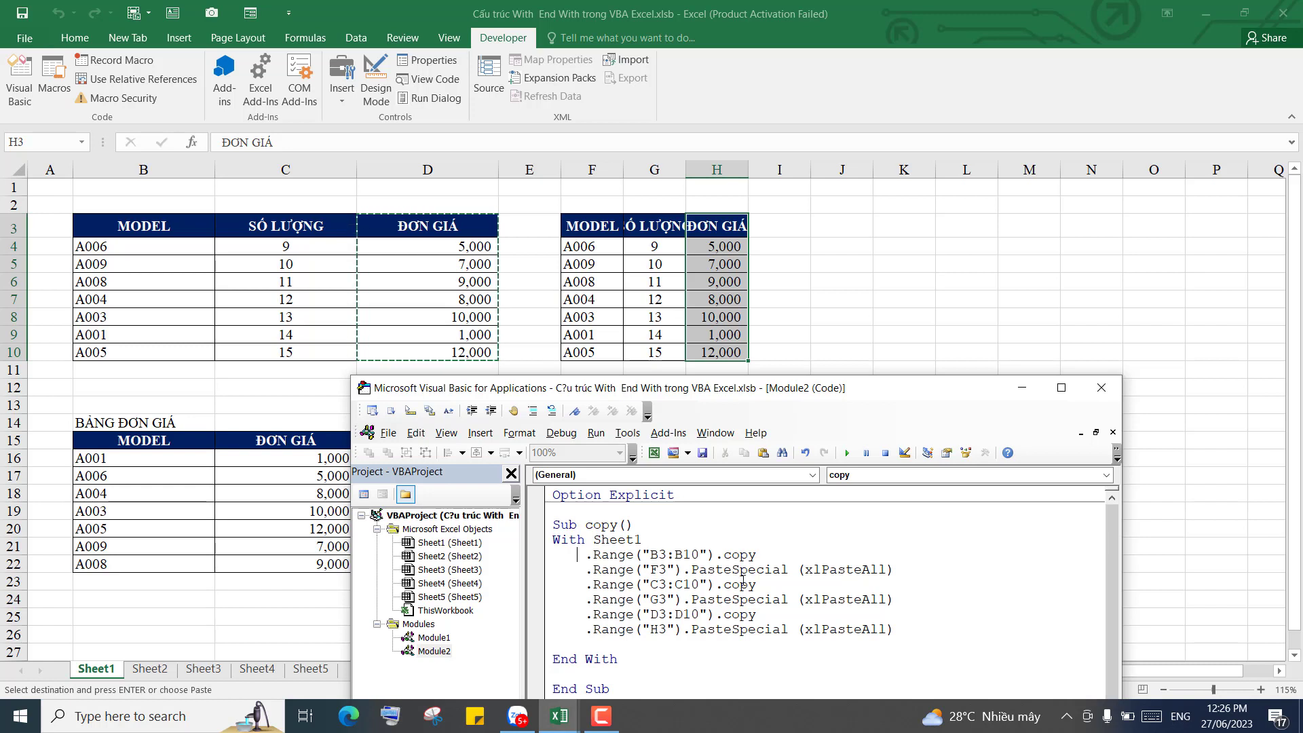
mouse_move(889, 390)
mouse_down()
mouse_move(923, 226)
mouse_move(1072, 222)
mouse_up()
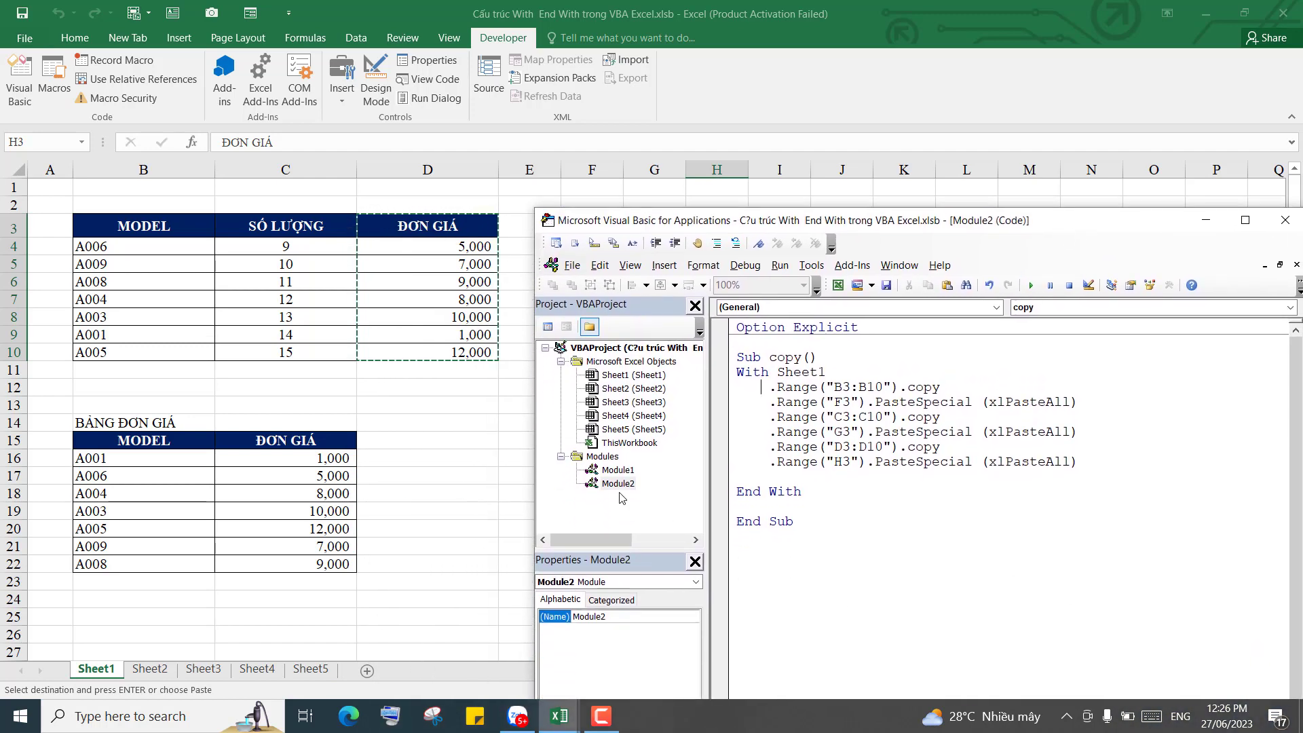
Open Module1 from Project Explorer, review VONGLAP_FORNEXT_VIDU, and maximize the editor window.
click(618, 483)
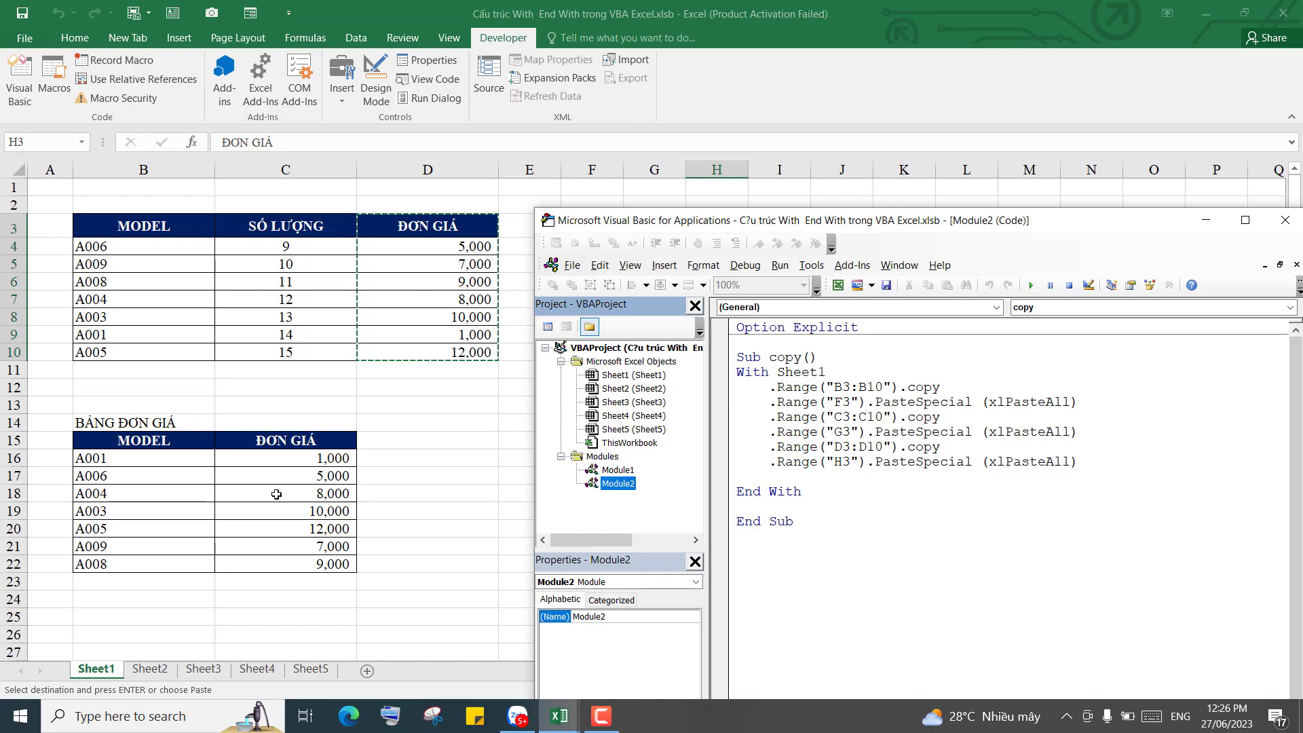
click(618, 470)
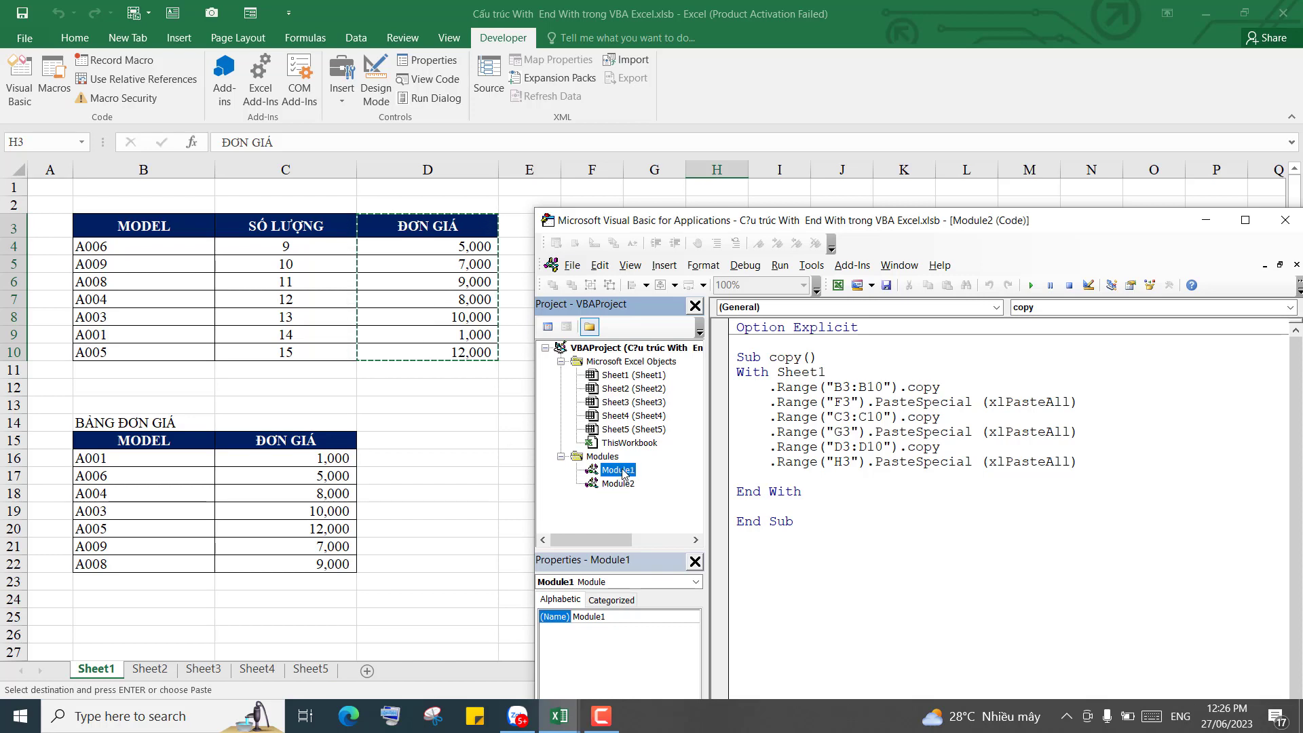
double_click(622, 473)
drag(974, 210, 906, 43)
click(862, 492)
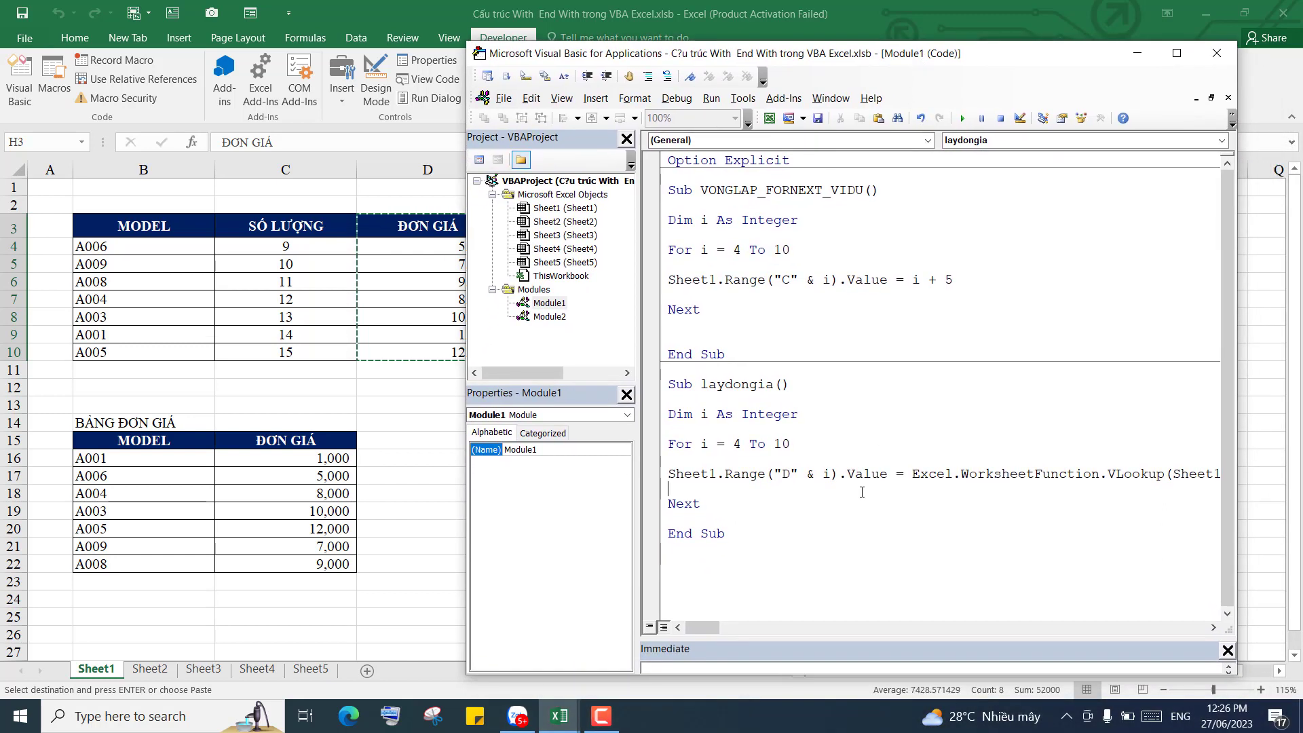
click(745, 231)
drag(954, 280, 667, 281)
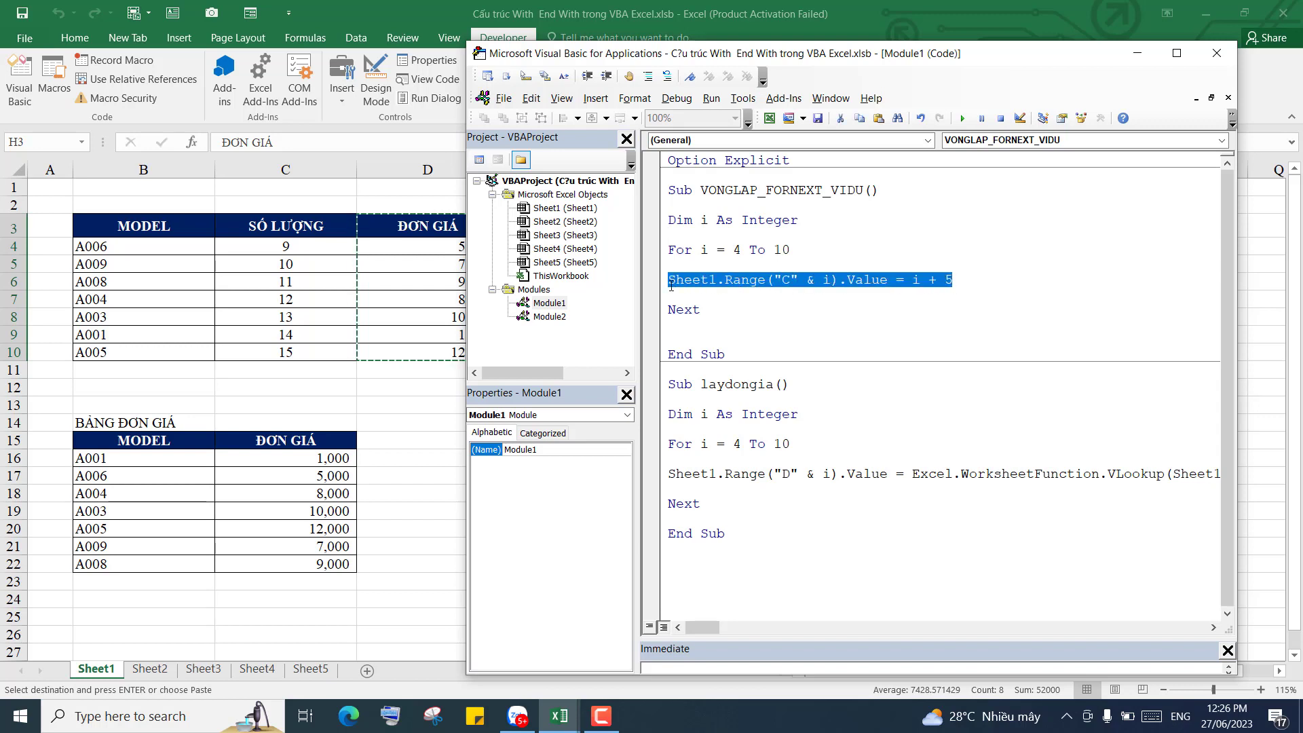
click(877, 254)
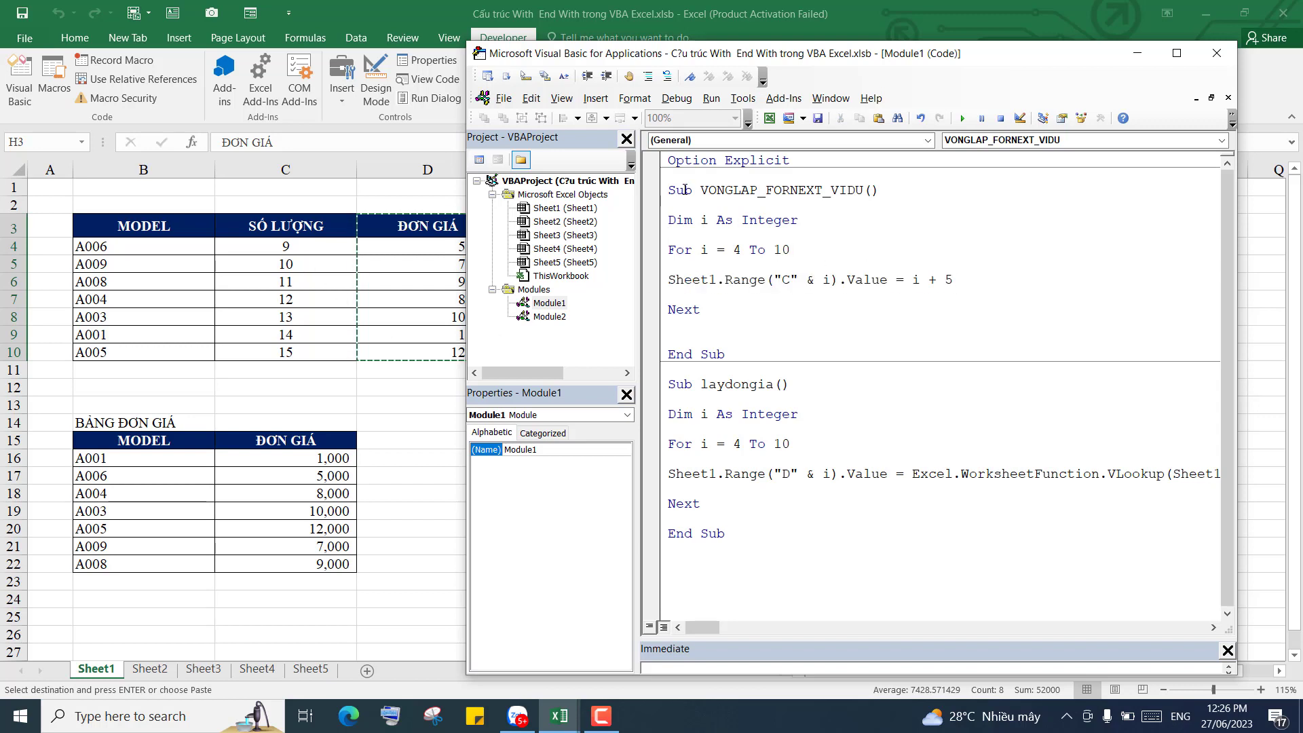
click(1178, 56)
click(343, 304)
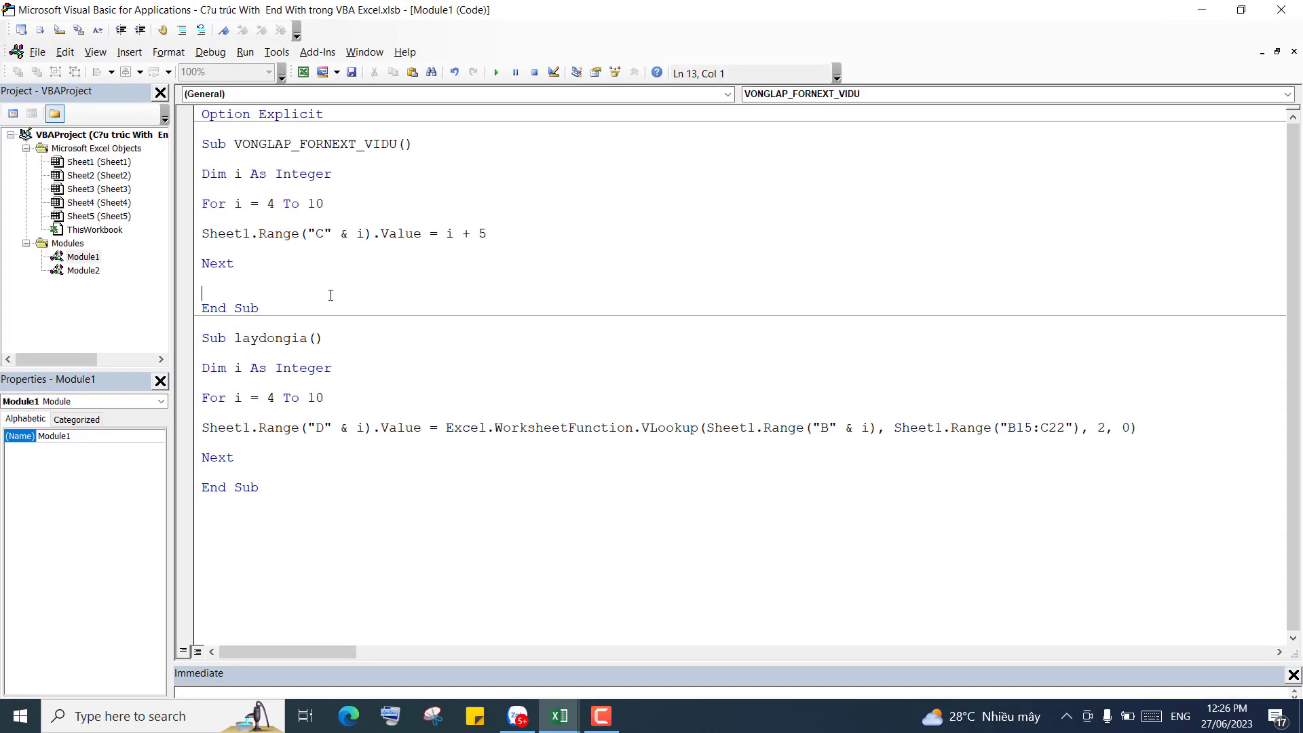
drag(343, 304, 205, 139)
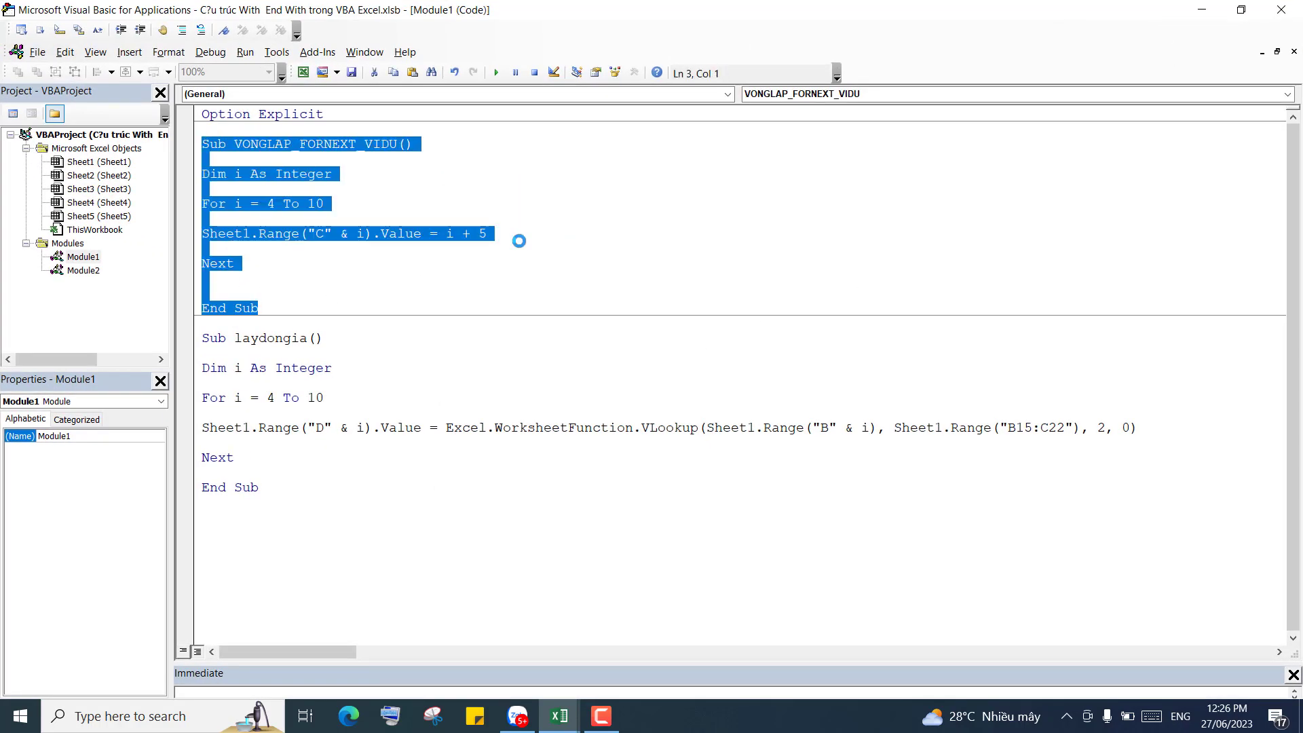
click(512, 266)
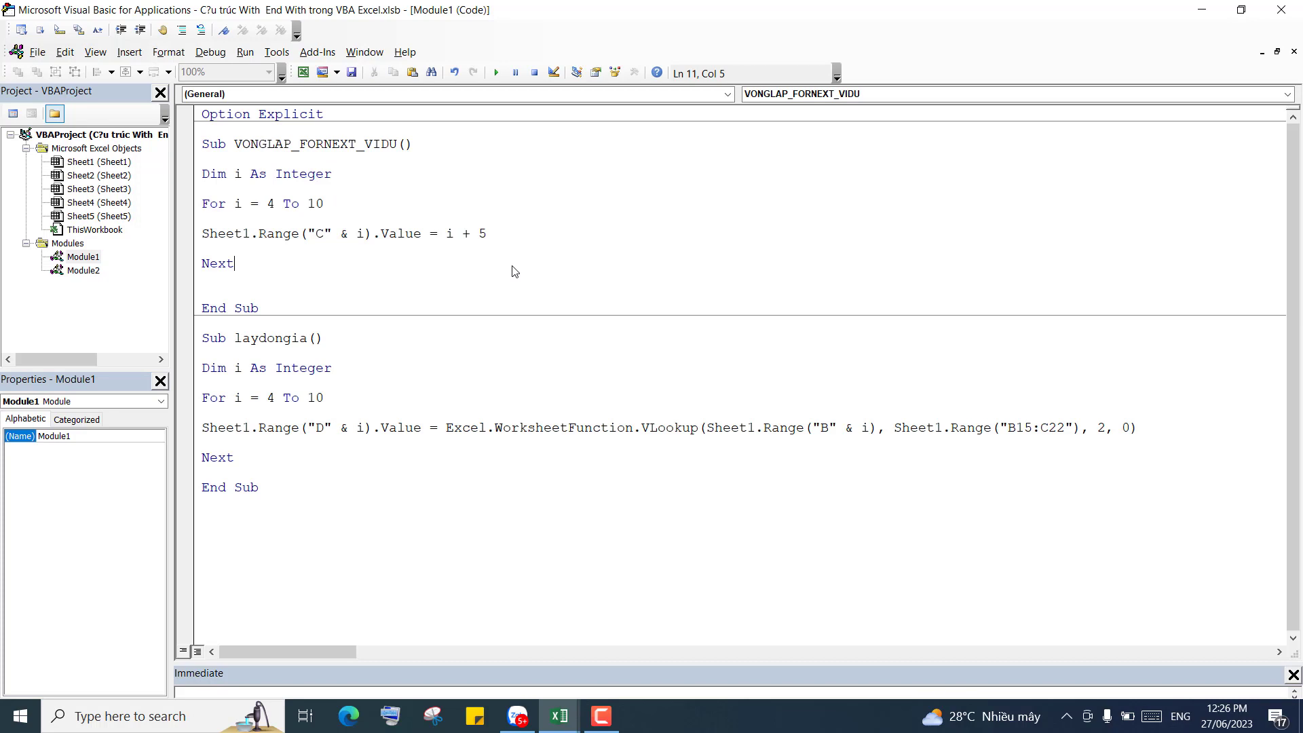
click(302, 442)
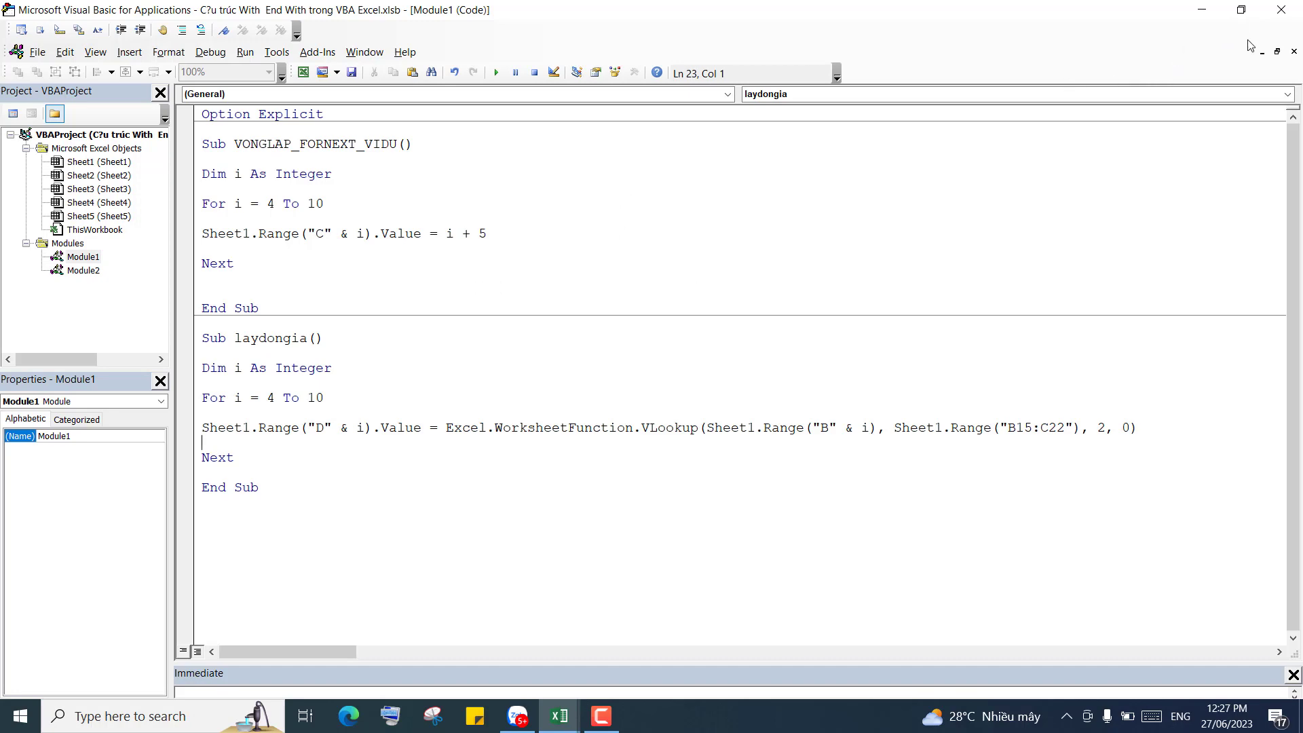
click(1242, 9)
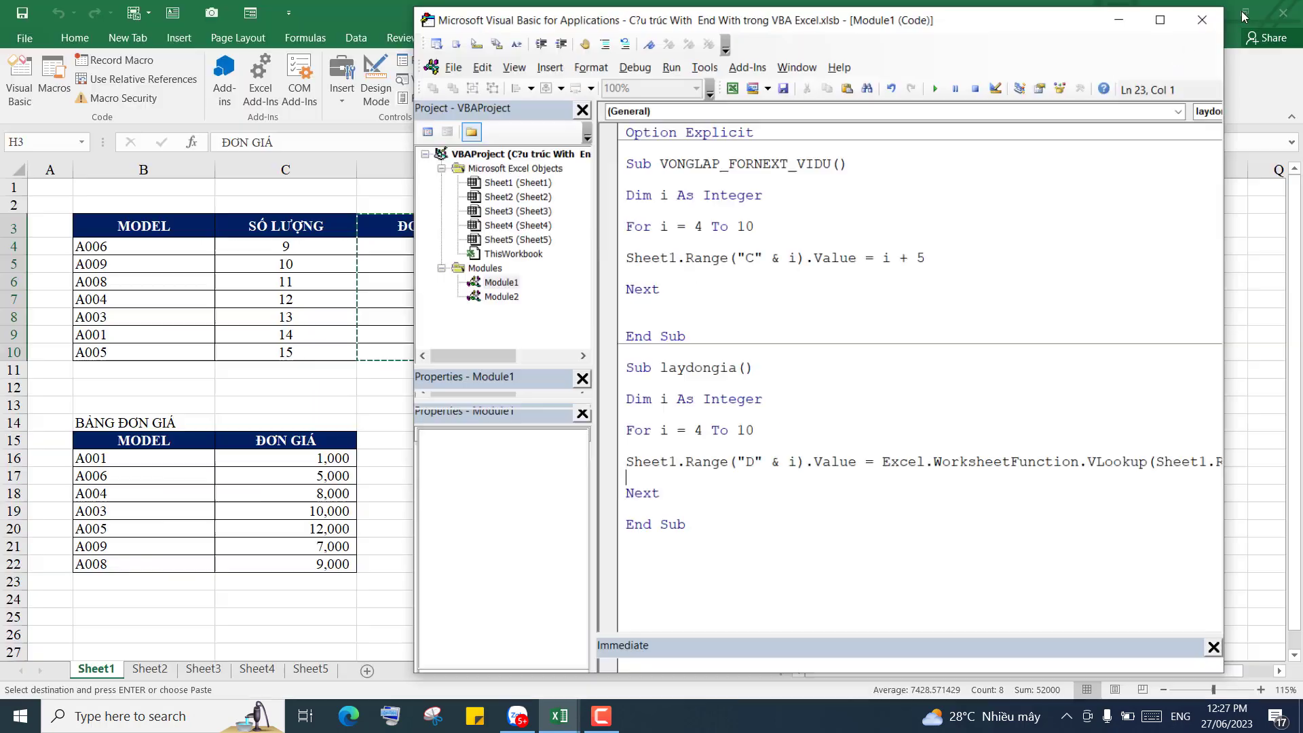
click(766, 544)
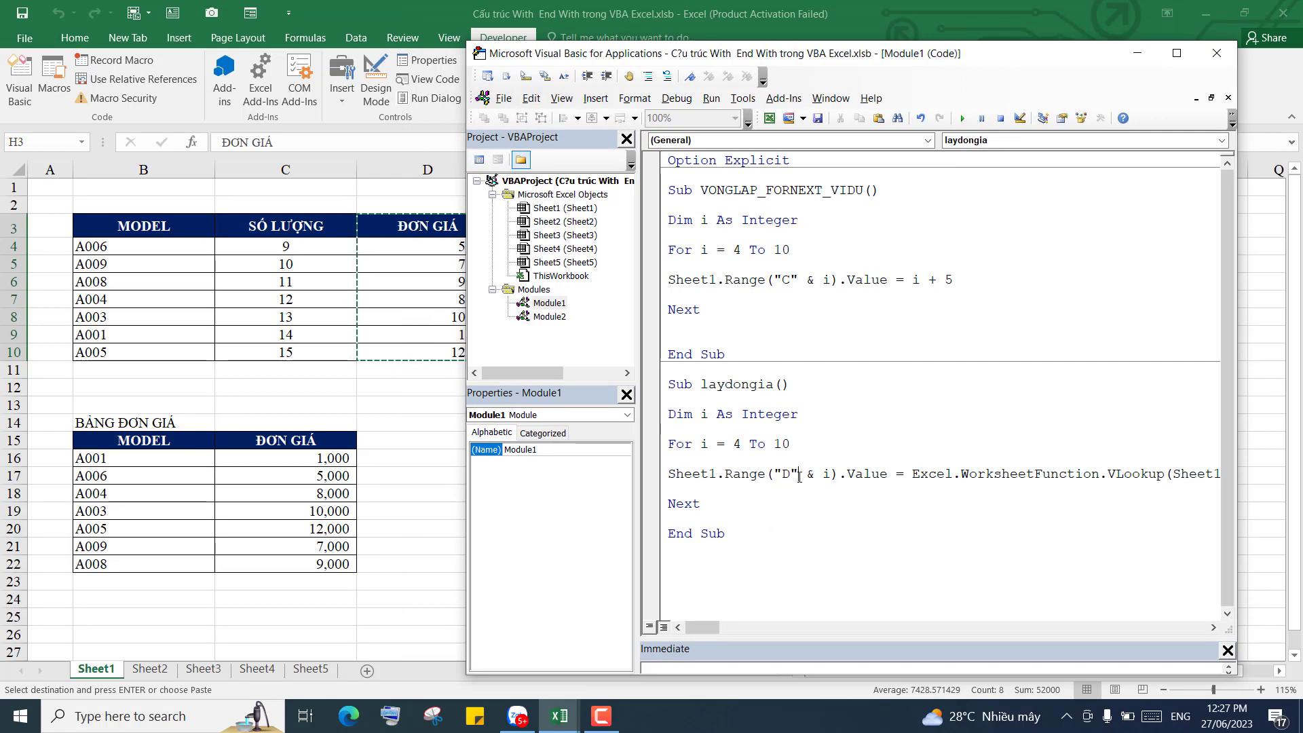
drag(717, 474, 665, 476)
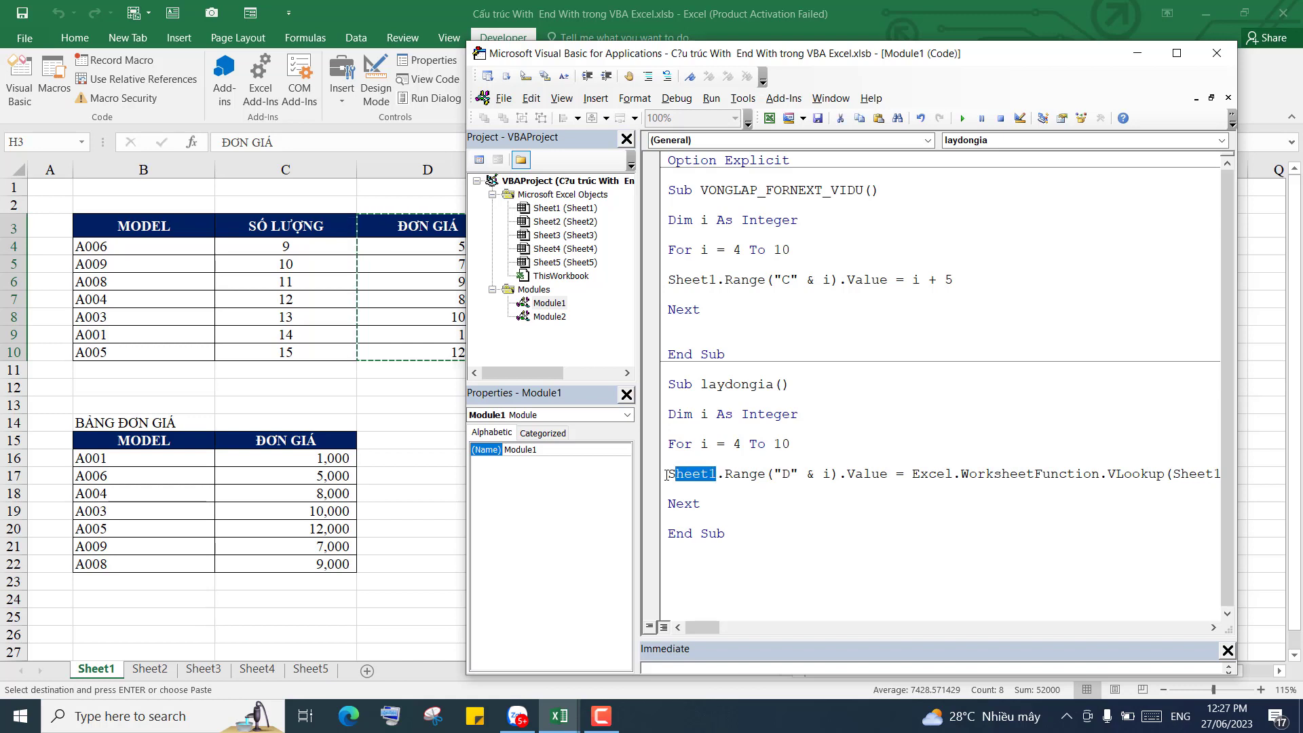
click(1213, 628)
click(1213, 628)
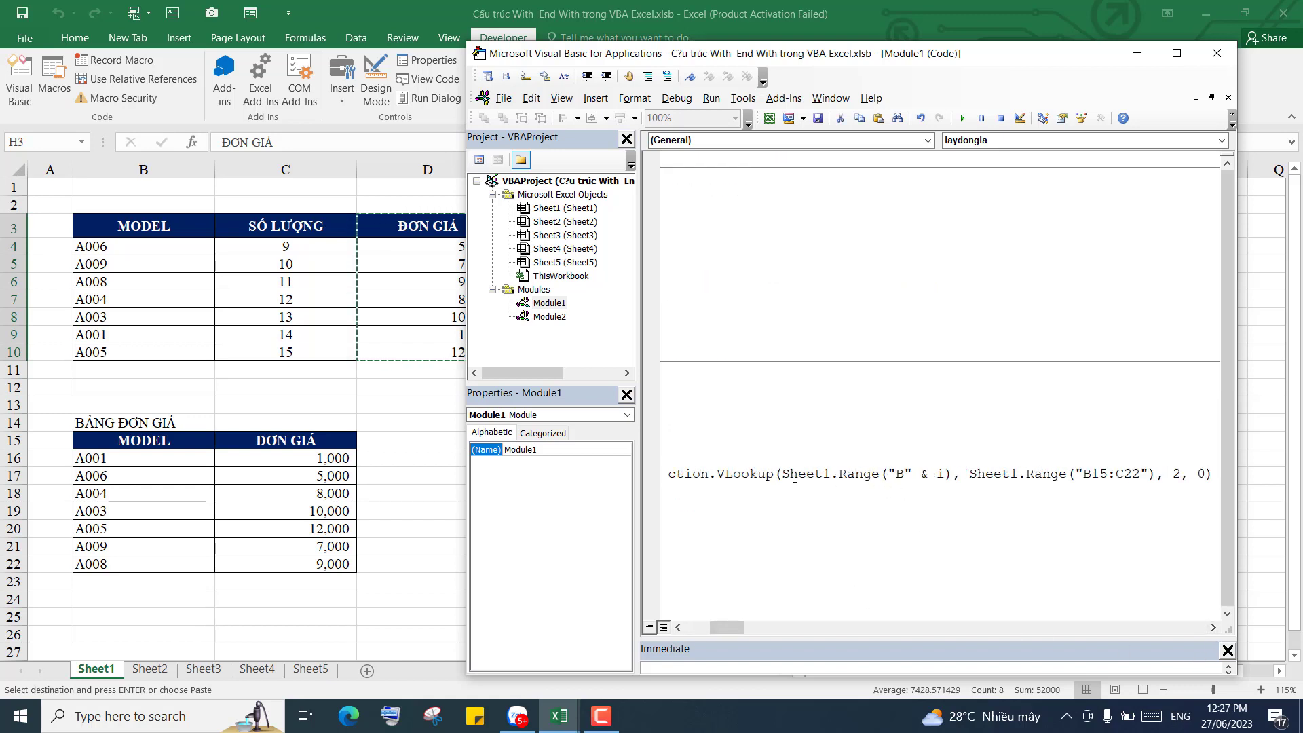
drag(829, 474, 782, 475)
drag(1017, 475, 961, 474)
drag(730, 625, 702, 627)
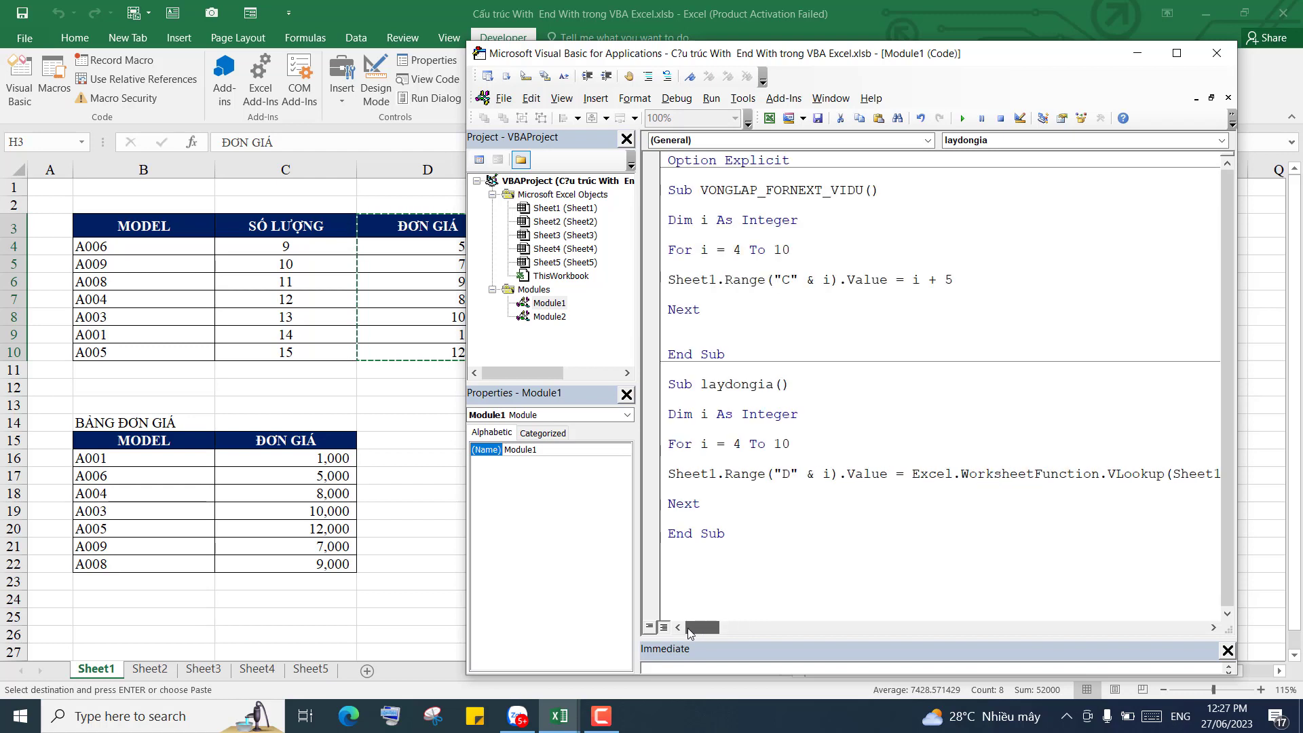
click(816, 542)
Enter ThisWorkbook at the start of the Range("D" & i) line using word completion.
key(Up)
key(Up)
key(Up)
text(This)
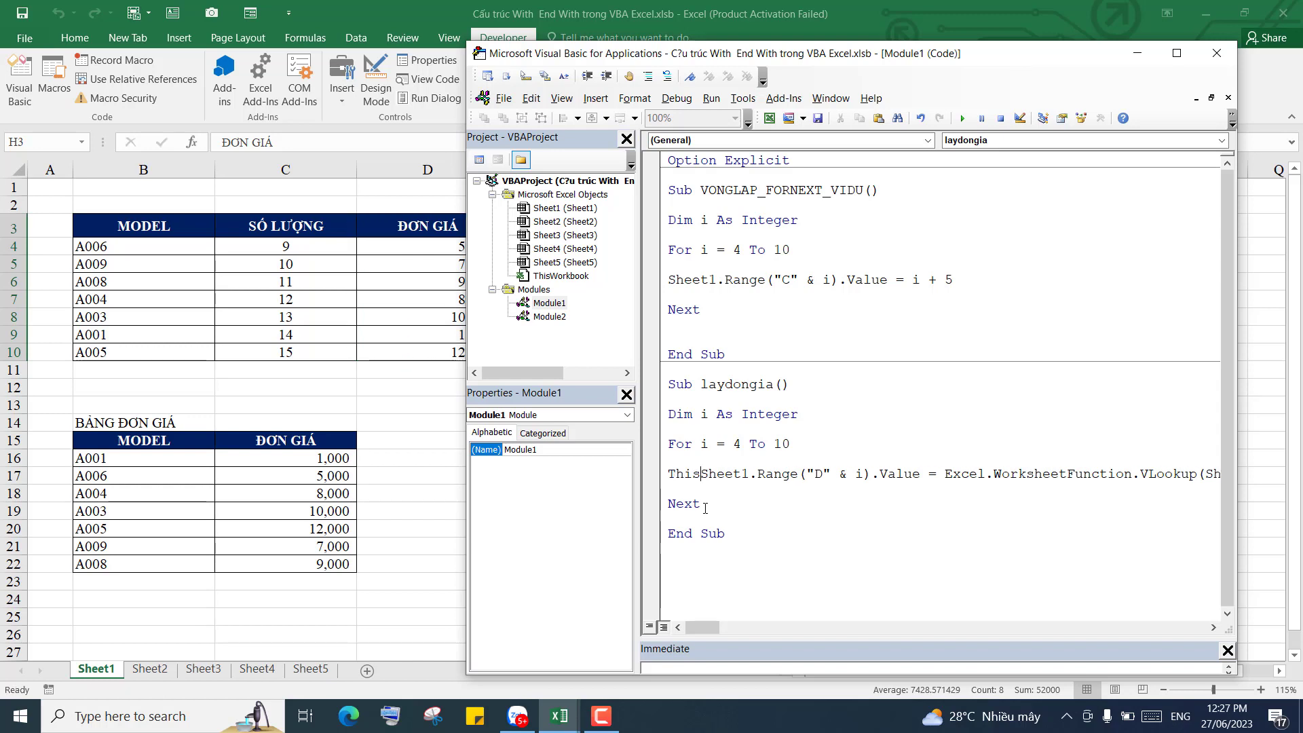
text(w)
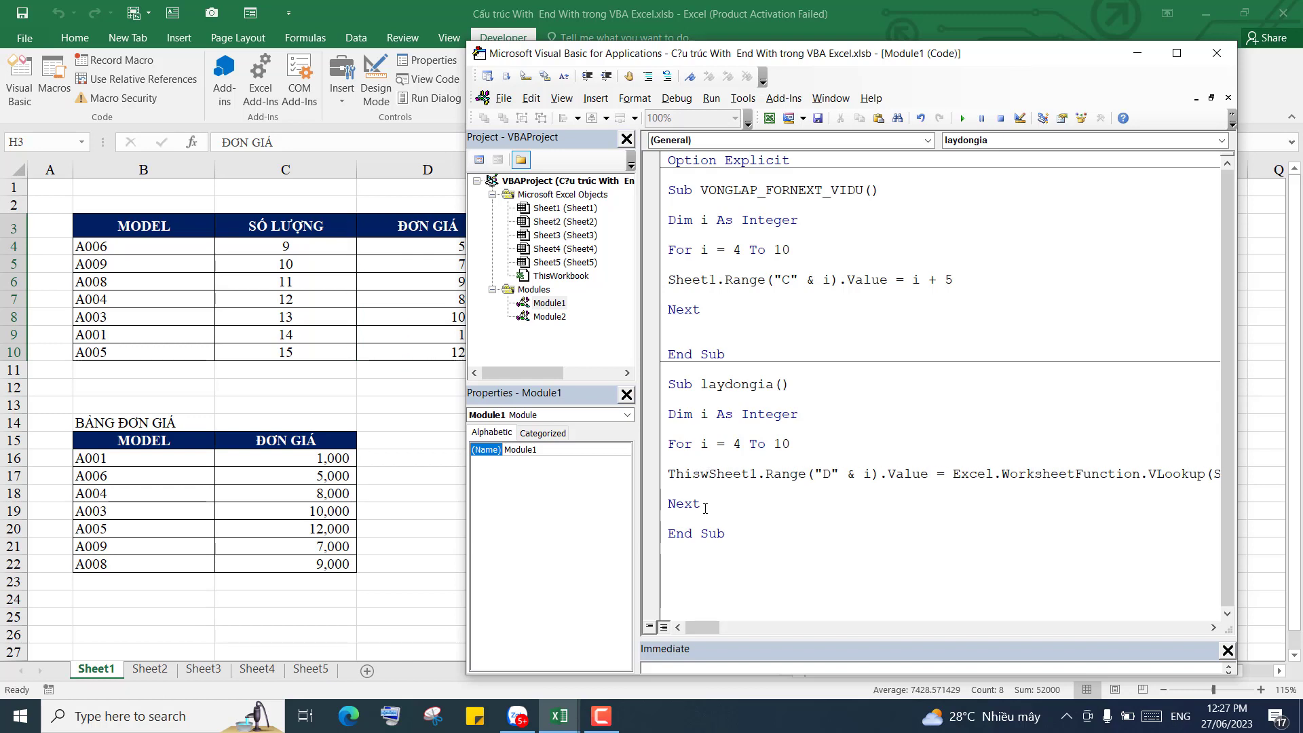
key(ctrl+space)
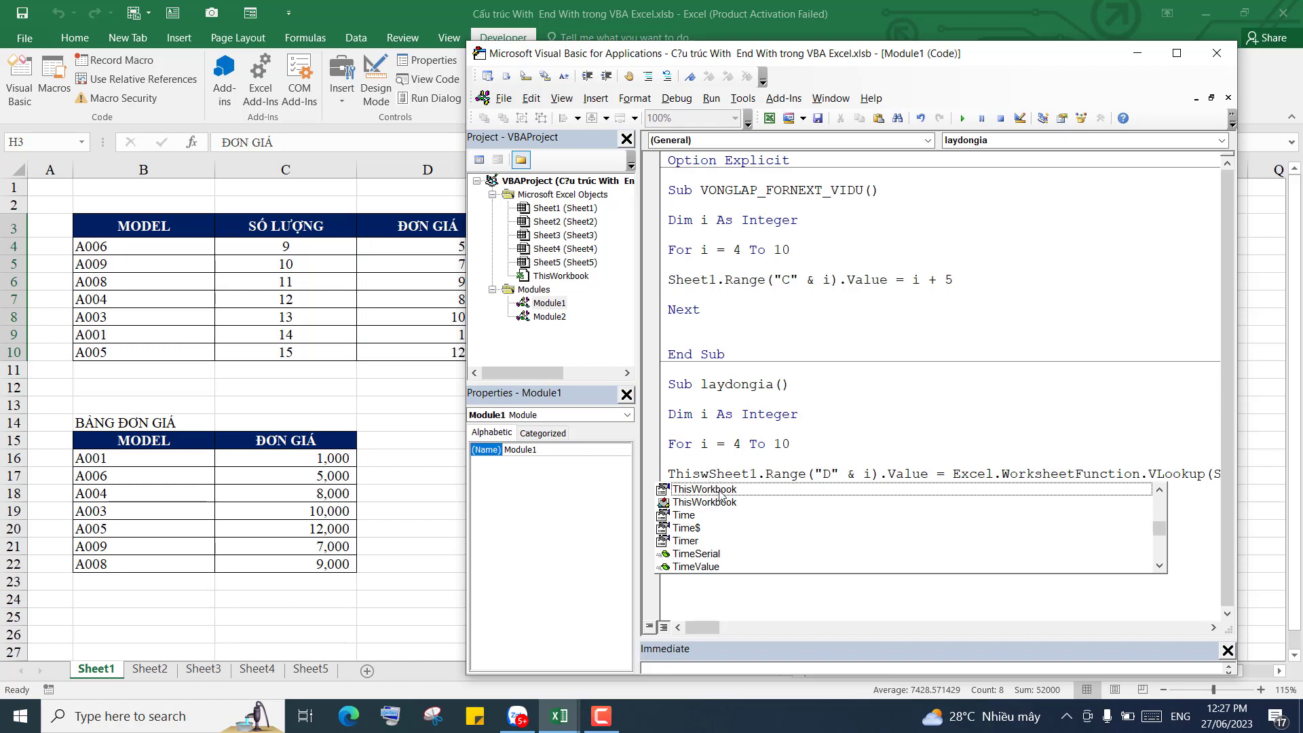
double_click(728, 490)
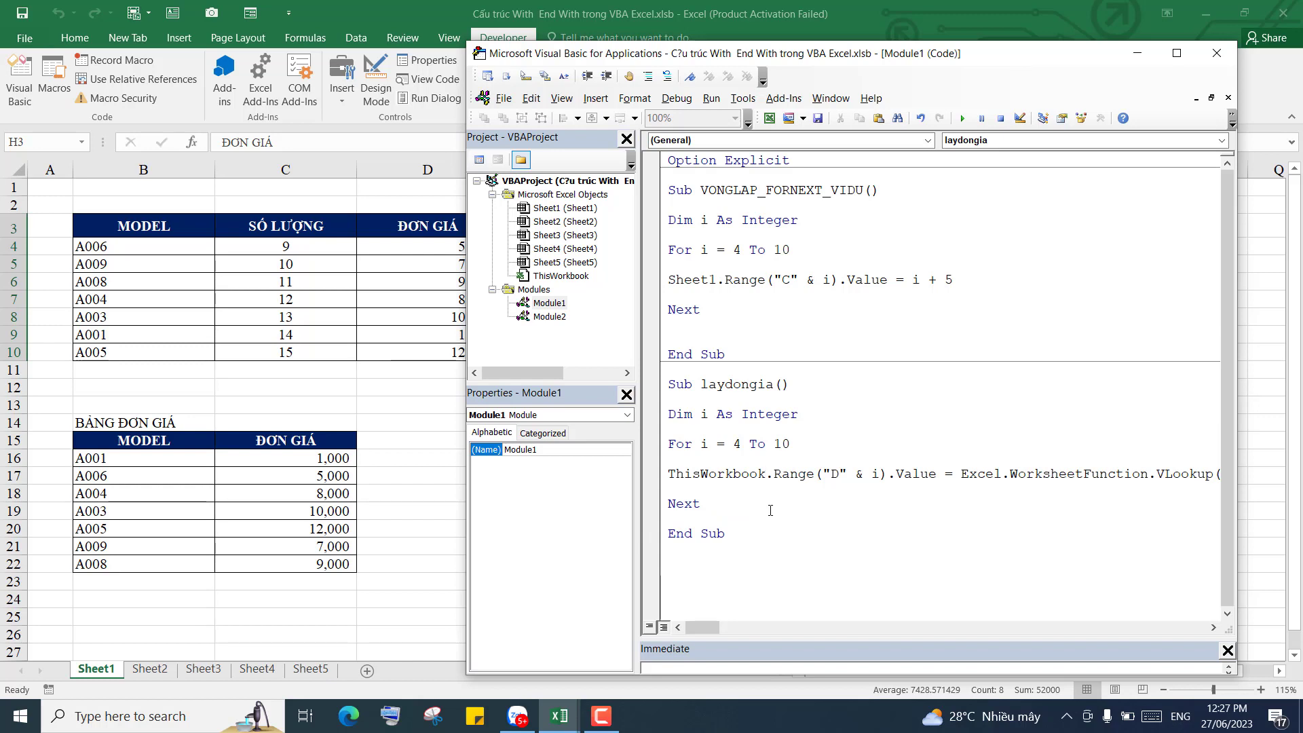
key(BackSpace)
key(BackSpace)
key(BackSpace)
key(BackSpace)
key(BackSpace)
key(BackSpace)
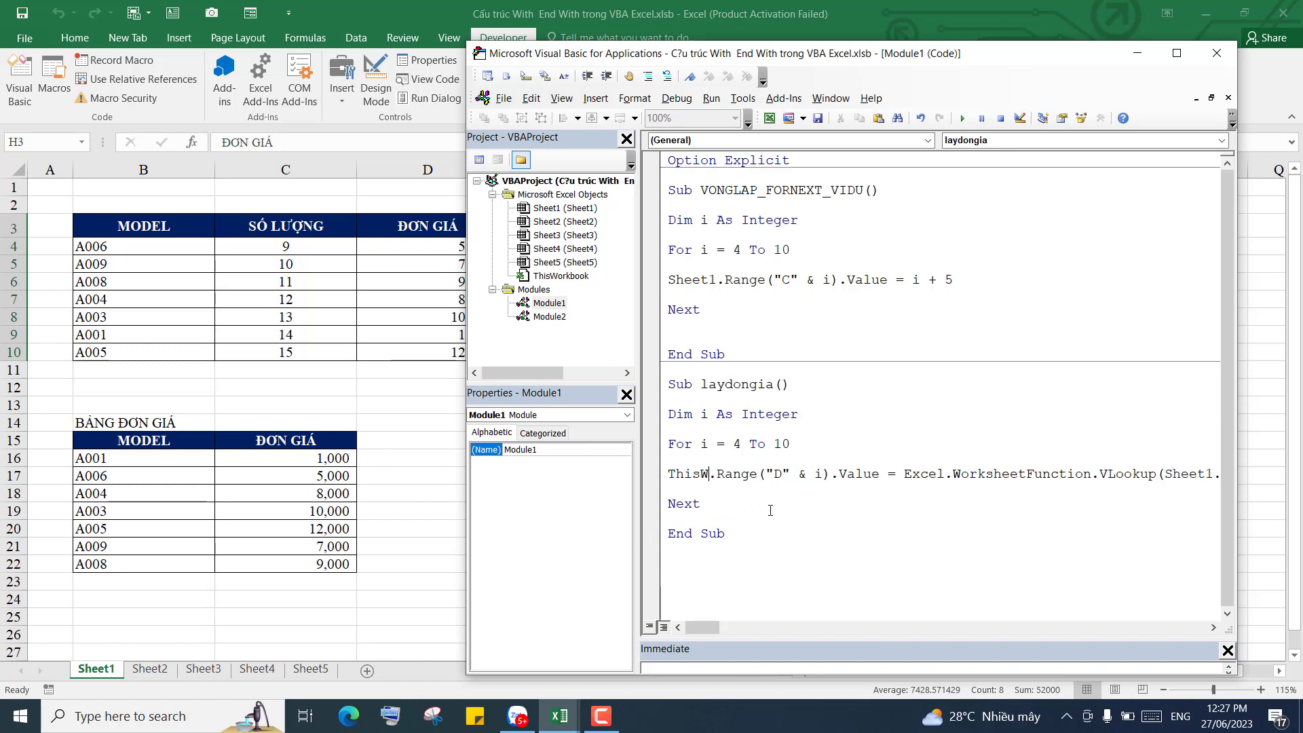
key(BackSpace)
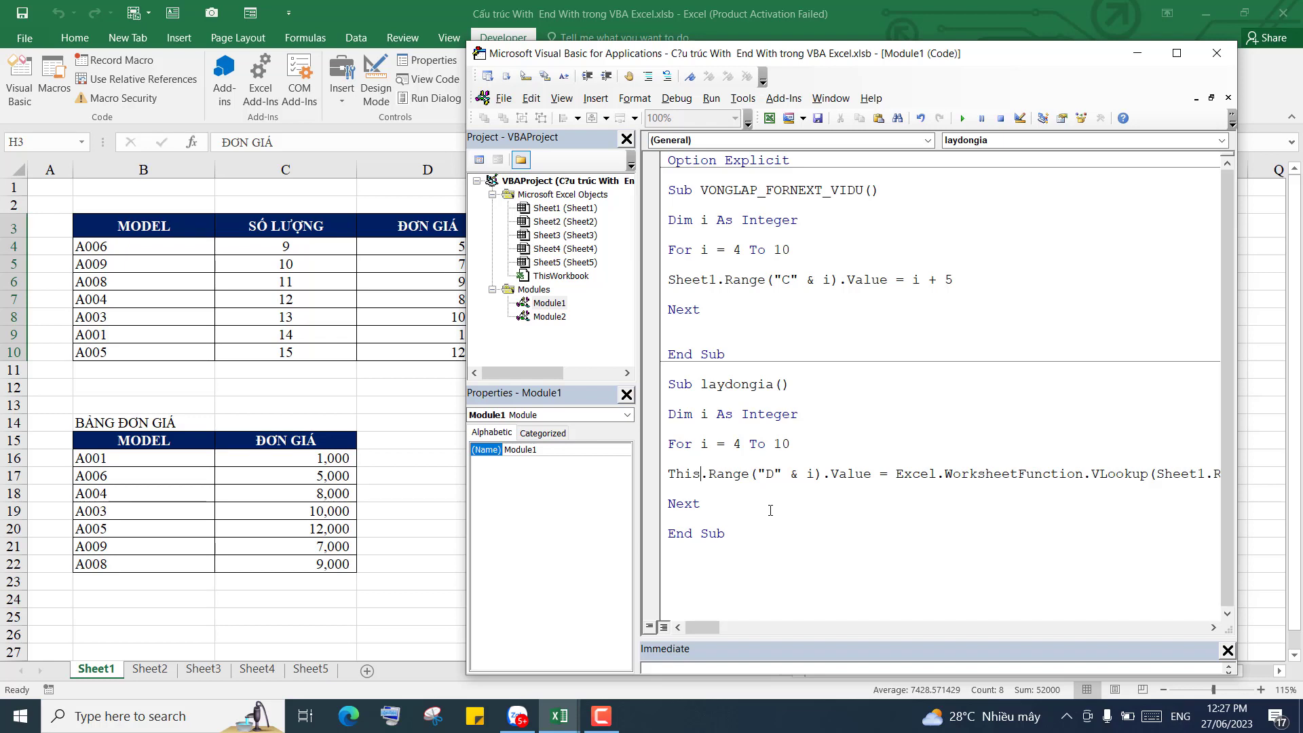
key(ctrl+space)
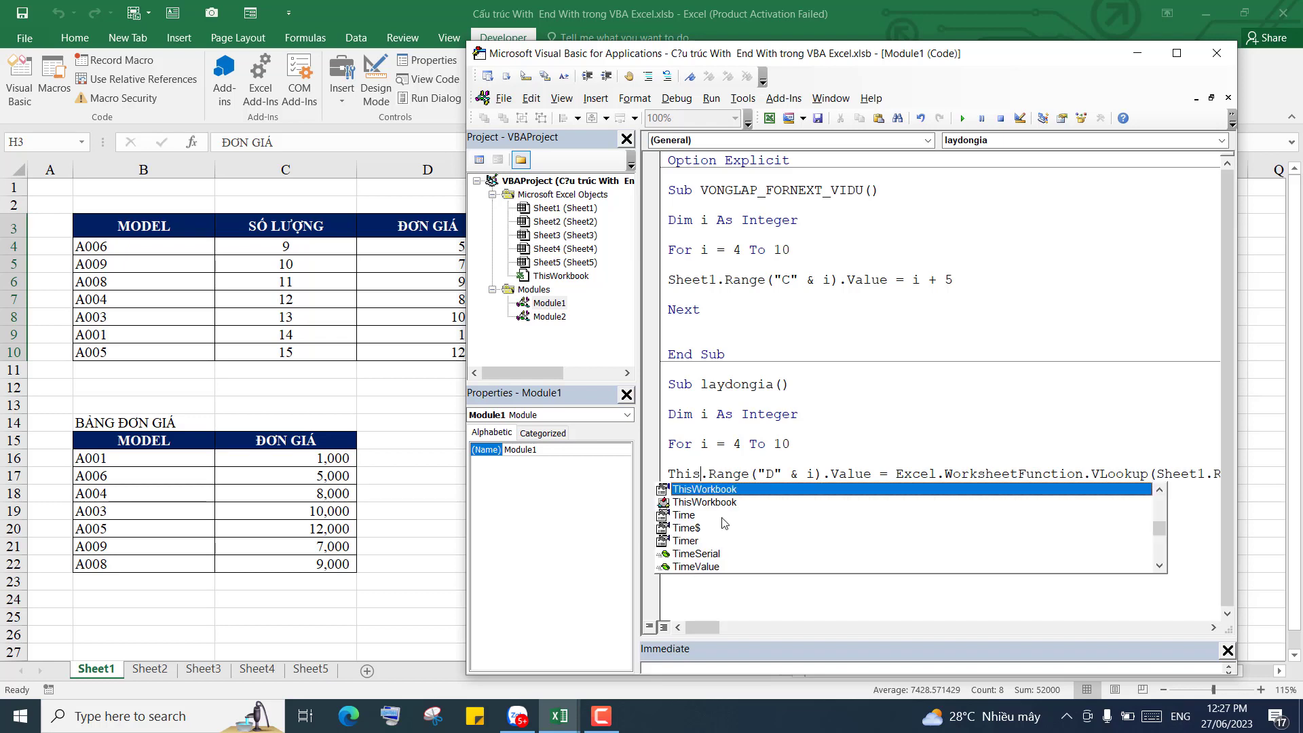
double_click(698, 490)
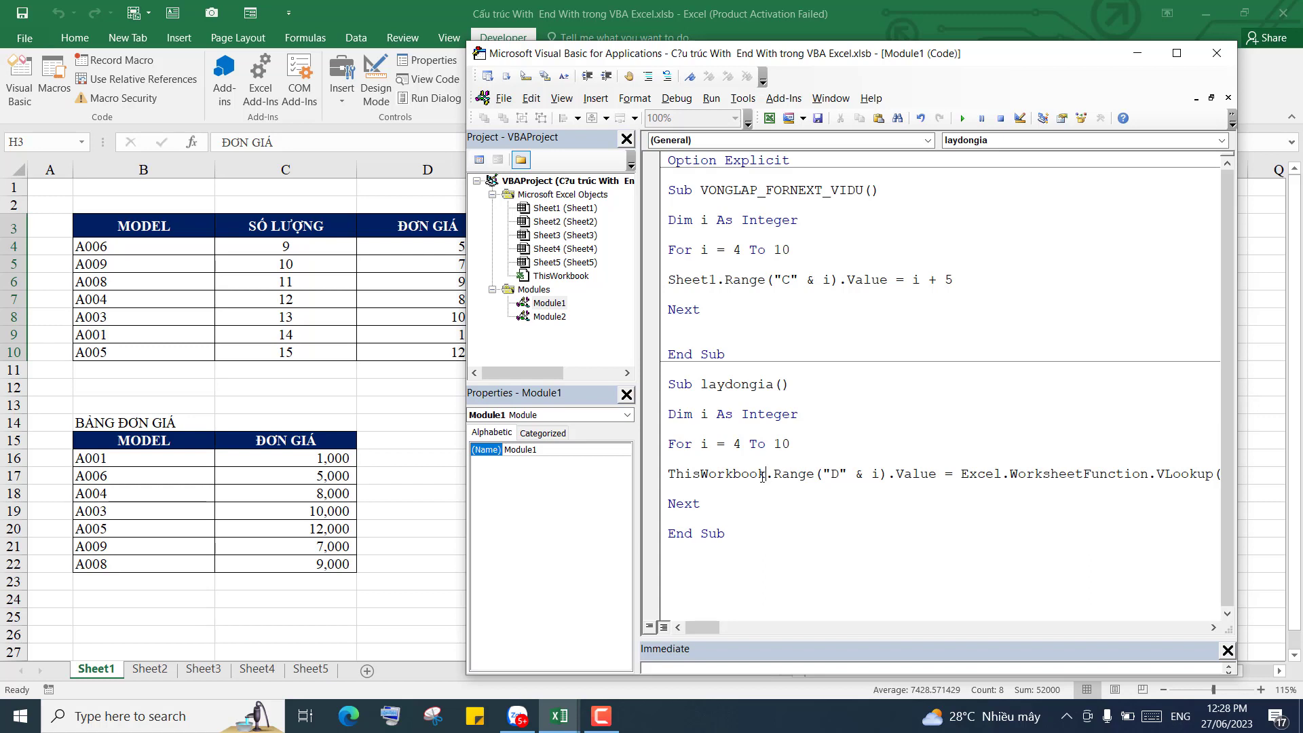
Append .Sheets("sheet1") after ThisWorkbook on the Range("D" & i) line.
text(.)
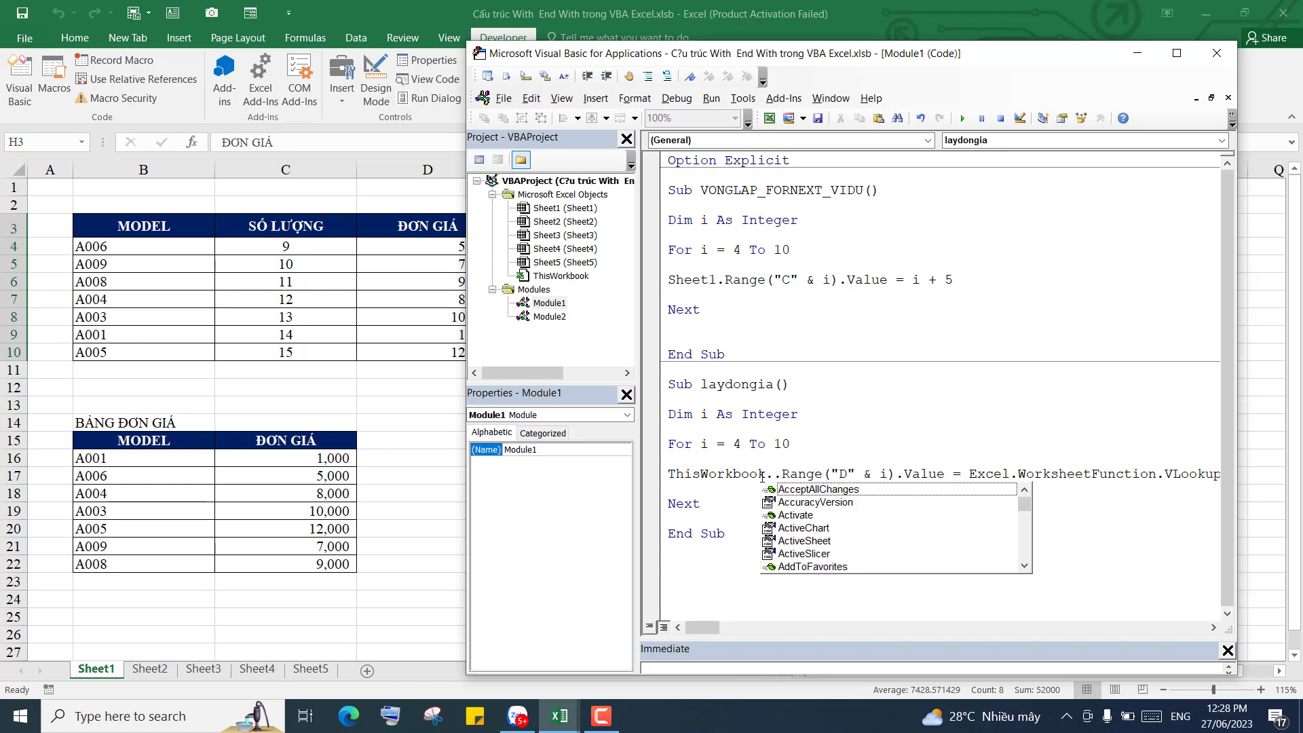
text(Shê)
key(BackSpace)
text(eet1)
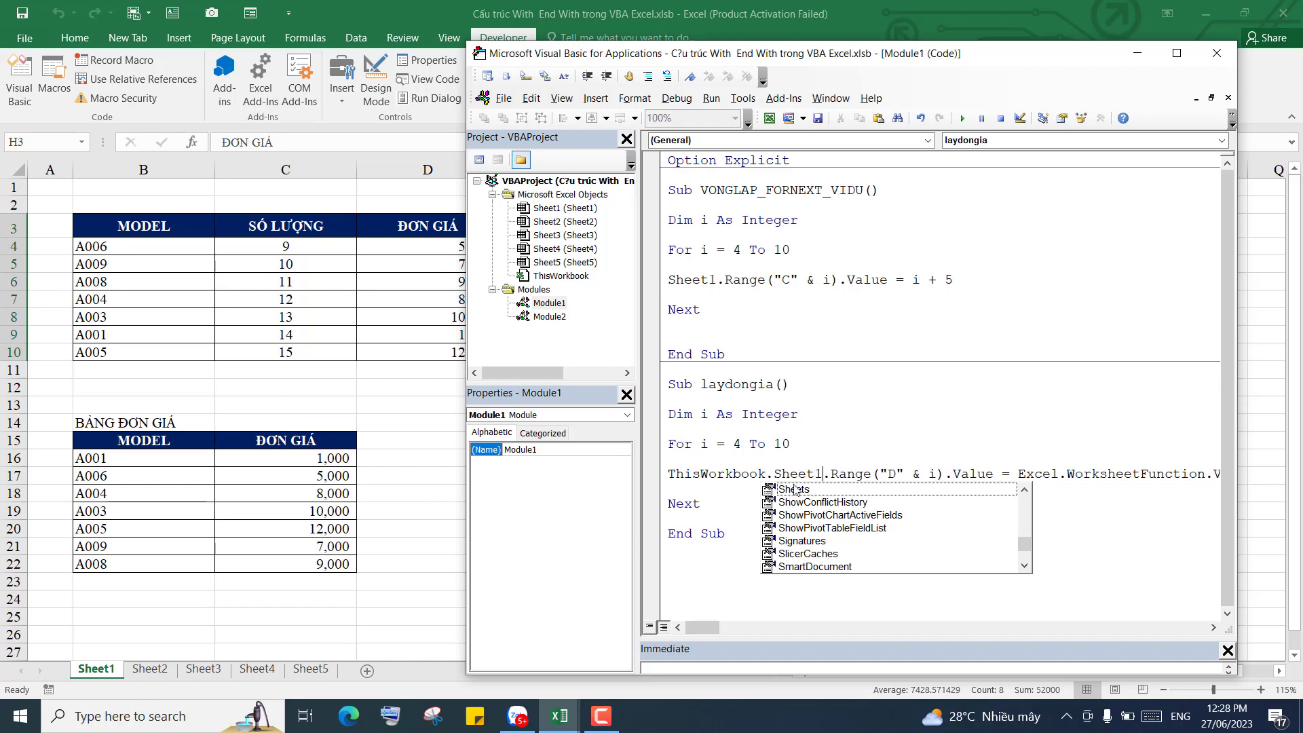
double_click(797, 489)
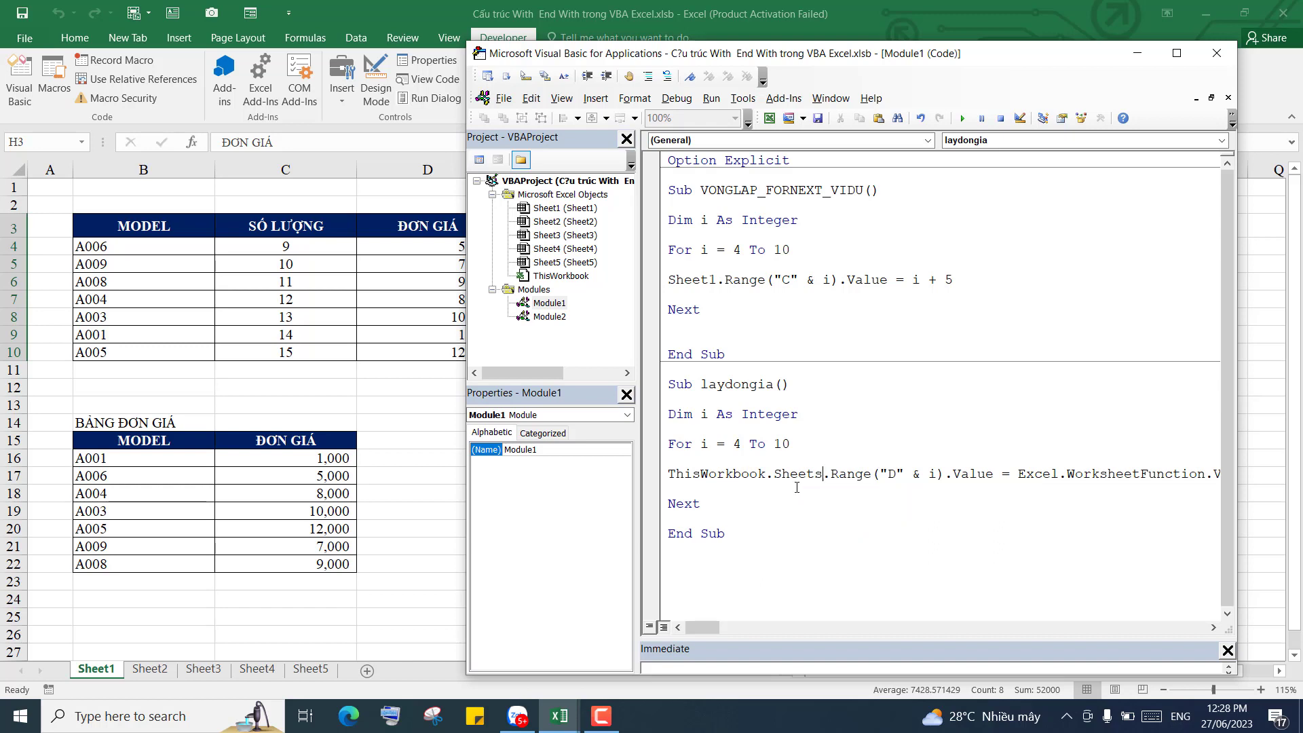
text(()
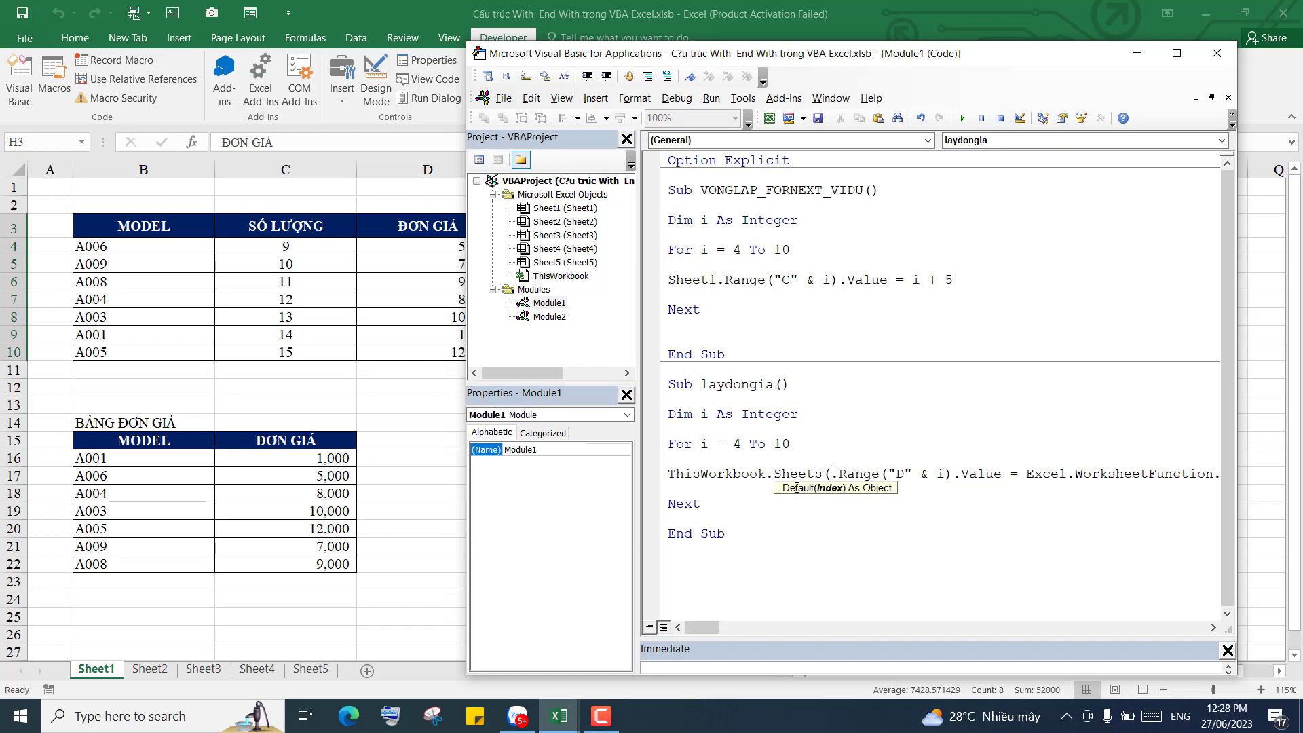
text("shee)
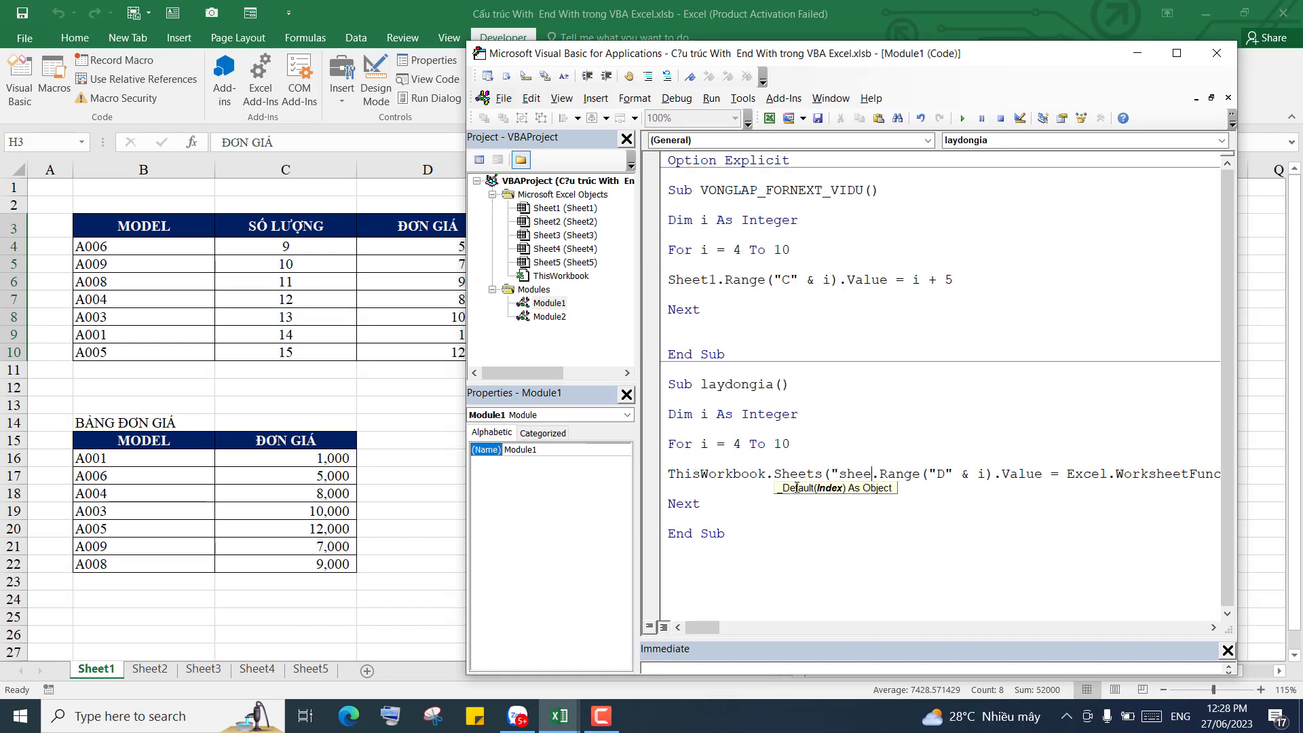
text(t1)
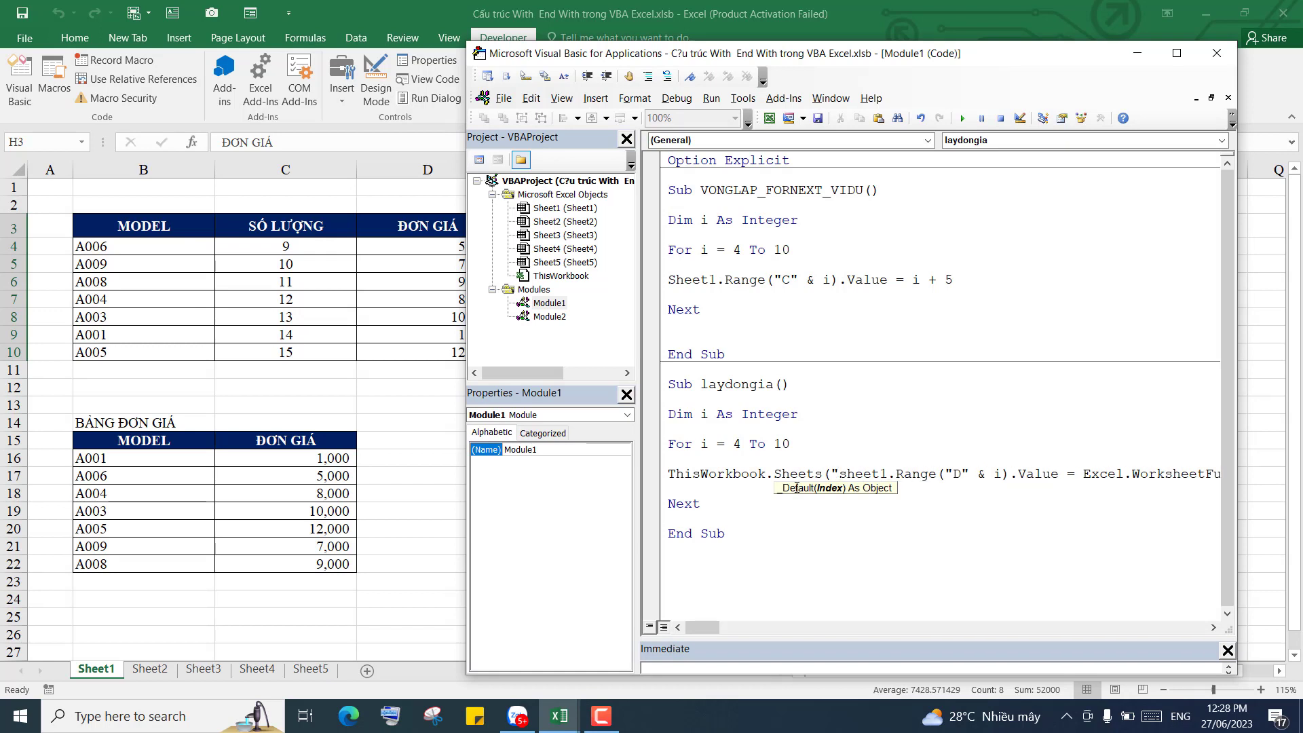
text("))
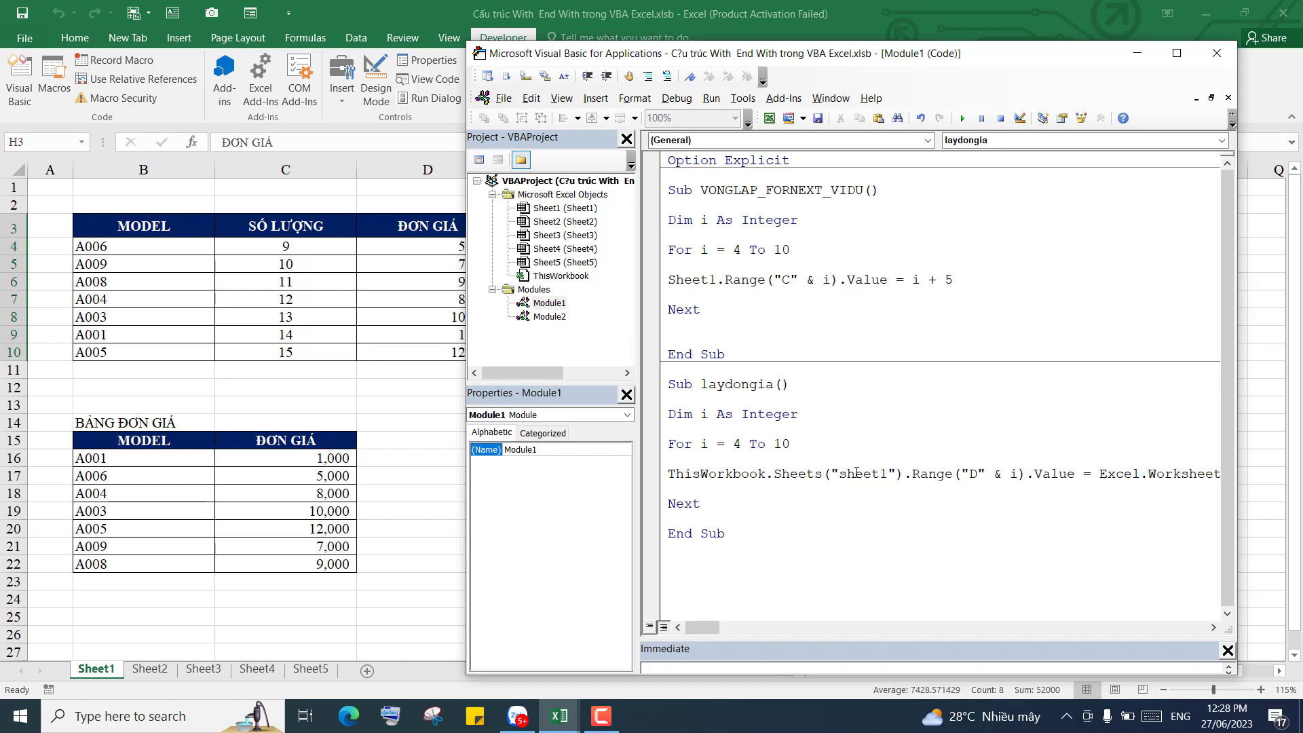
drag(838, 479, 886, 478)
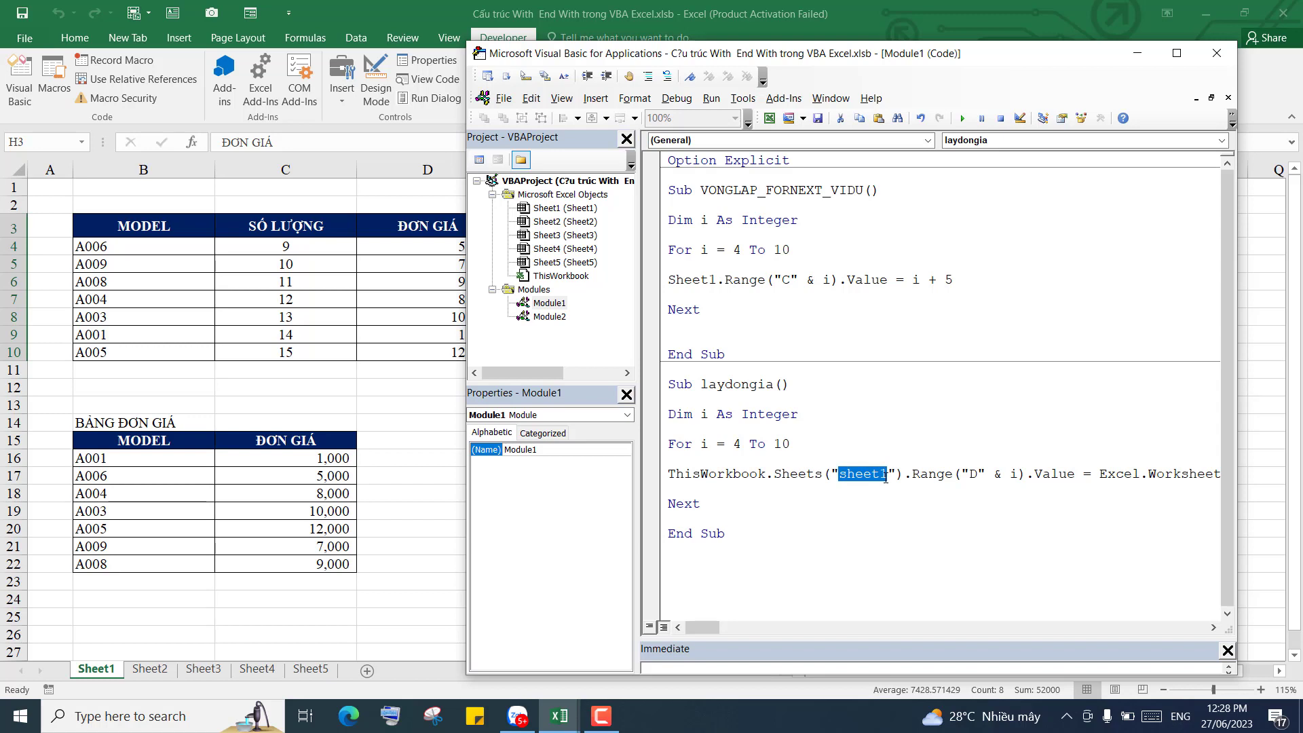
click(859, 503)
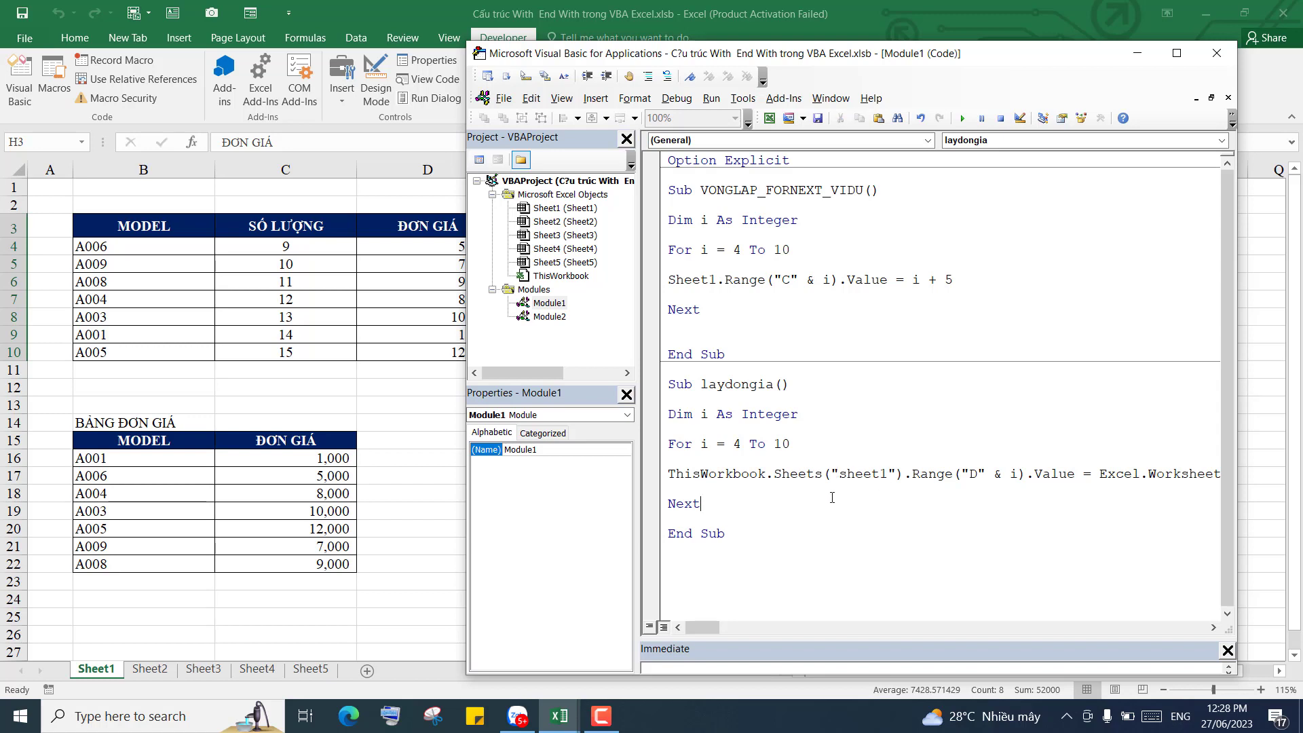
Change the VLookup lookup value to ThisWorkbook.Sheets("sheet1").Range("B" & i).
click(1212, 627)
click(1213, 628)
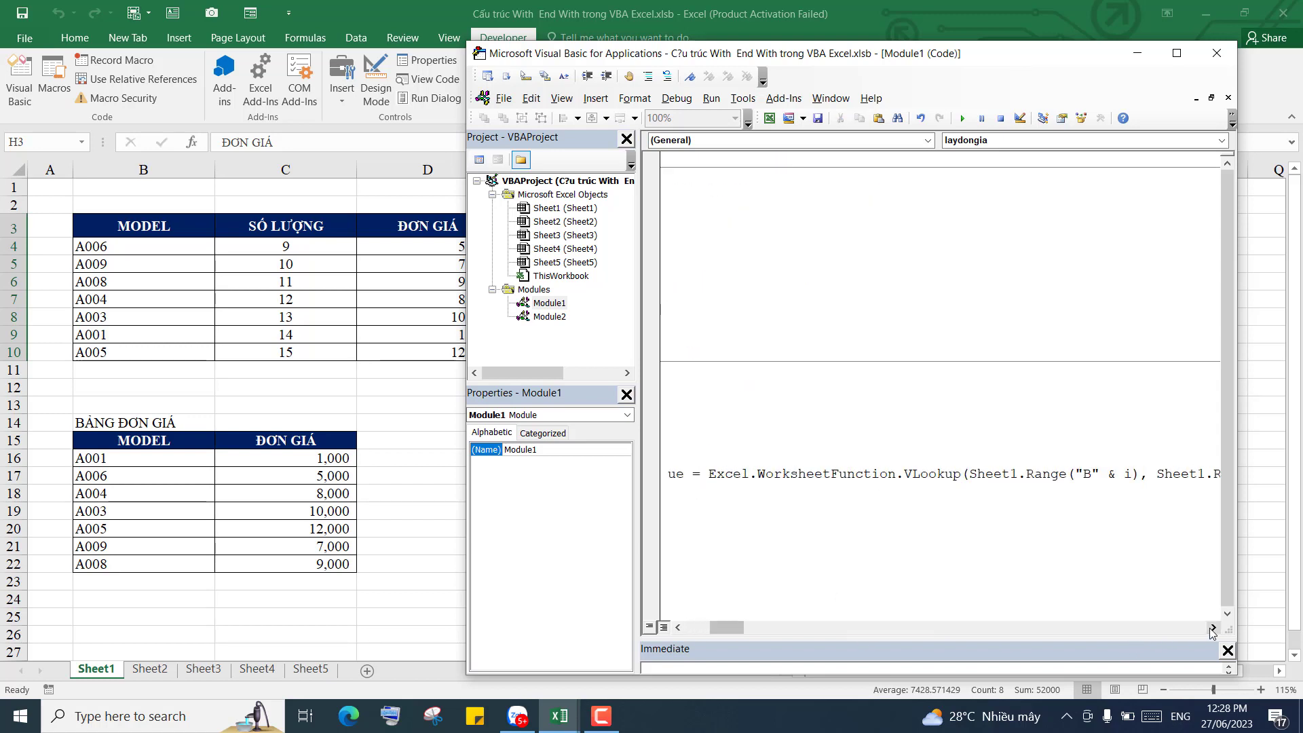
click(1212, 627)
click(1213, 628)
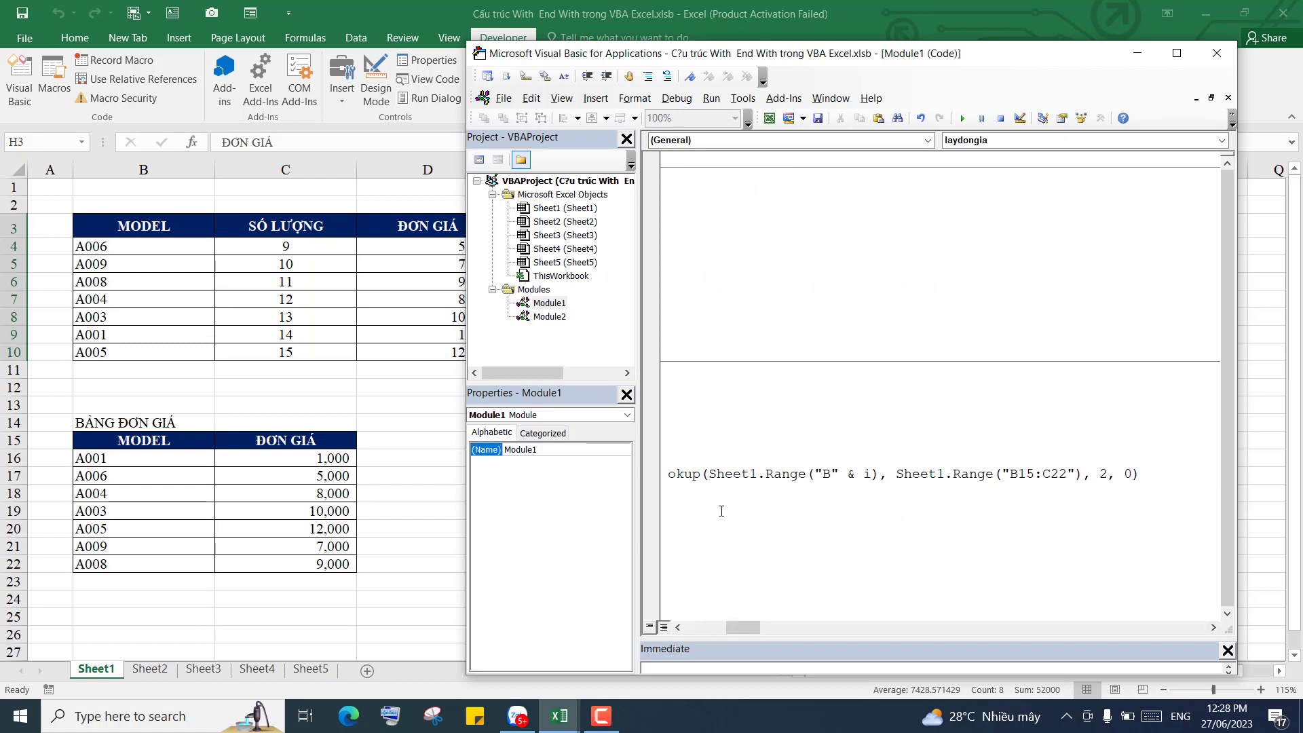
text(Thi)
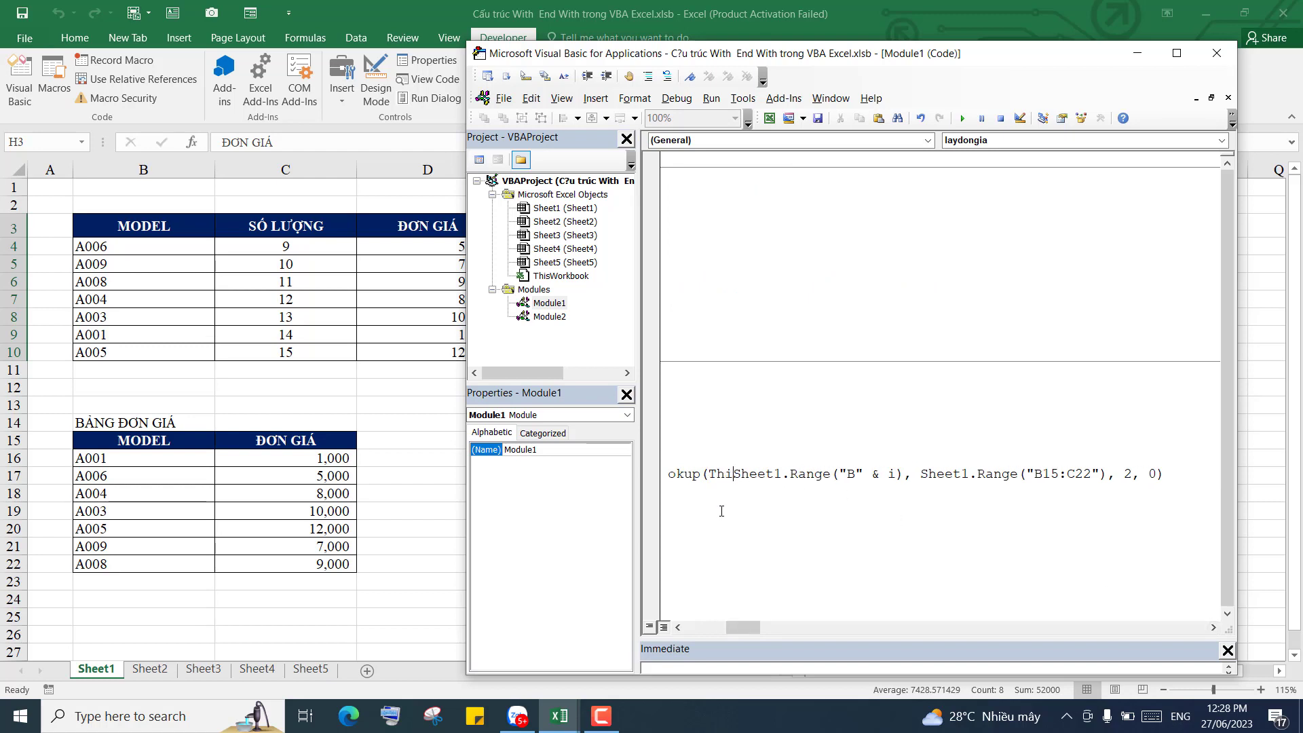
text(s)
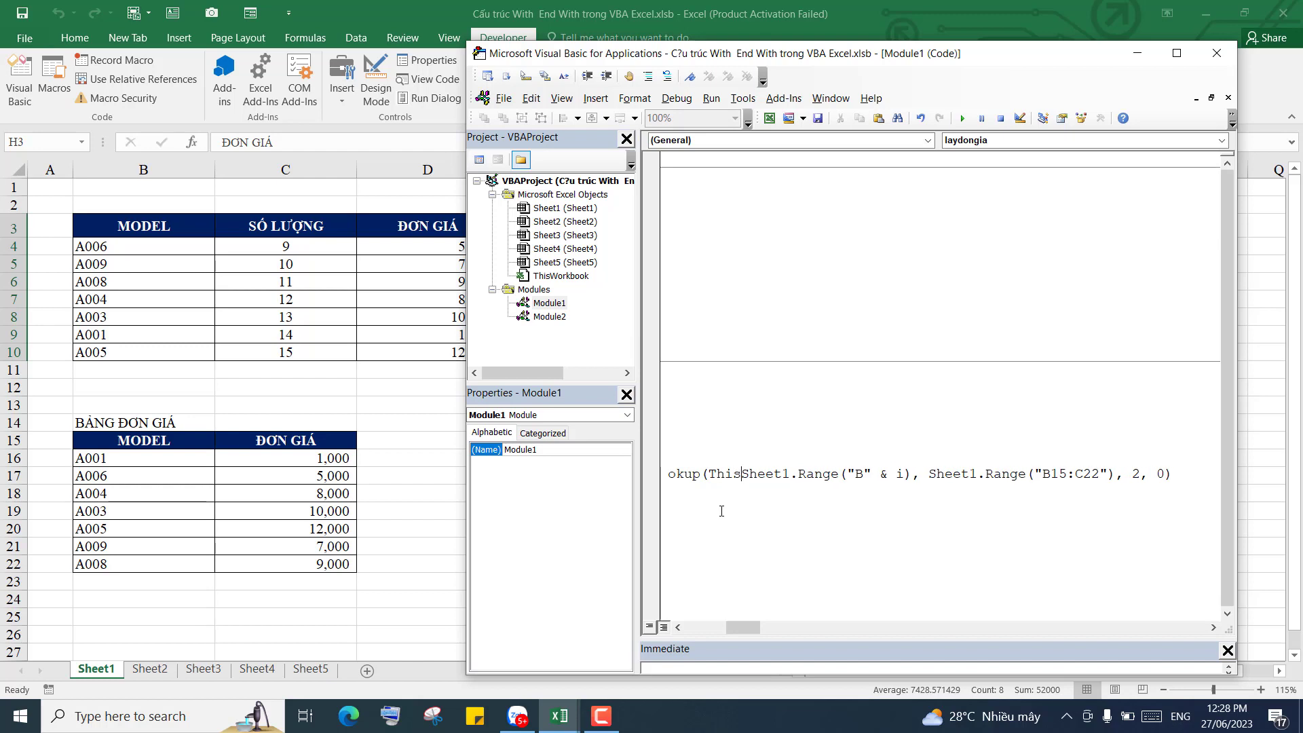
key(ctrl+space)
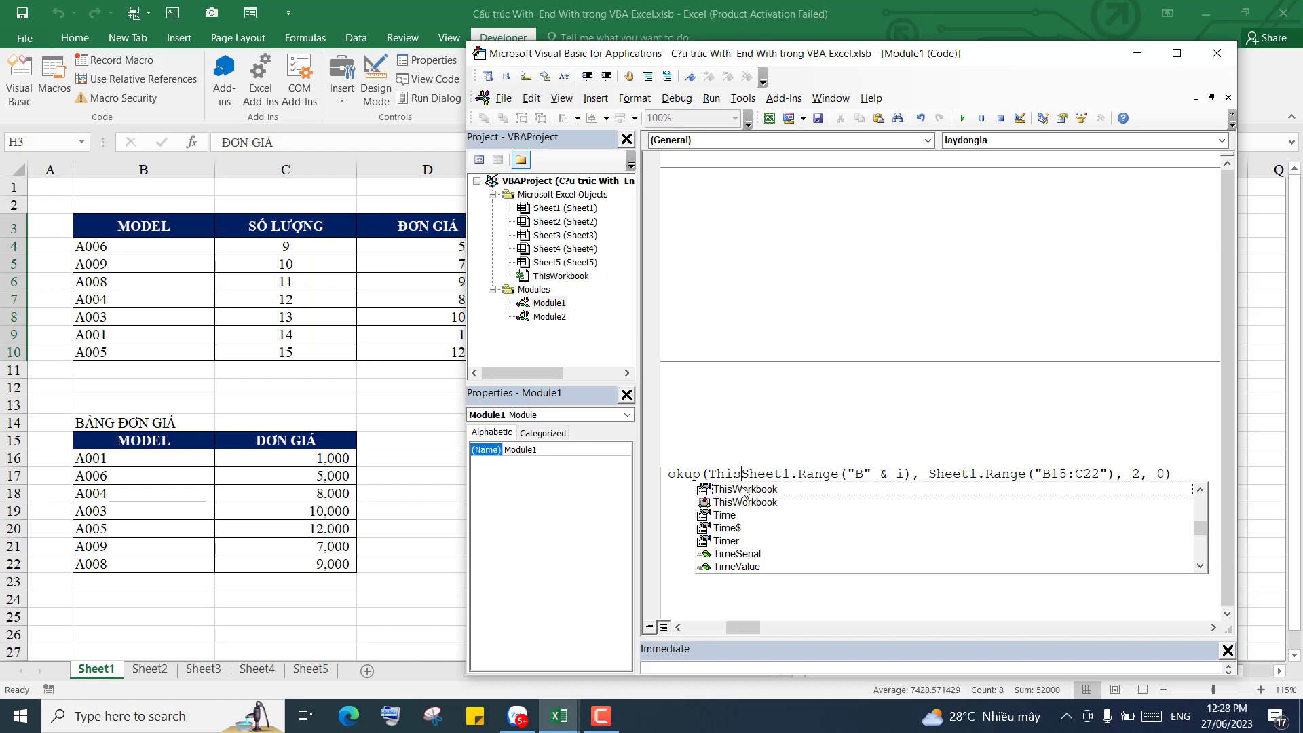
double_click(743, 489)
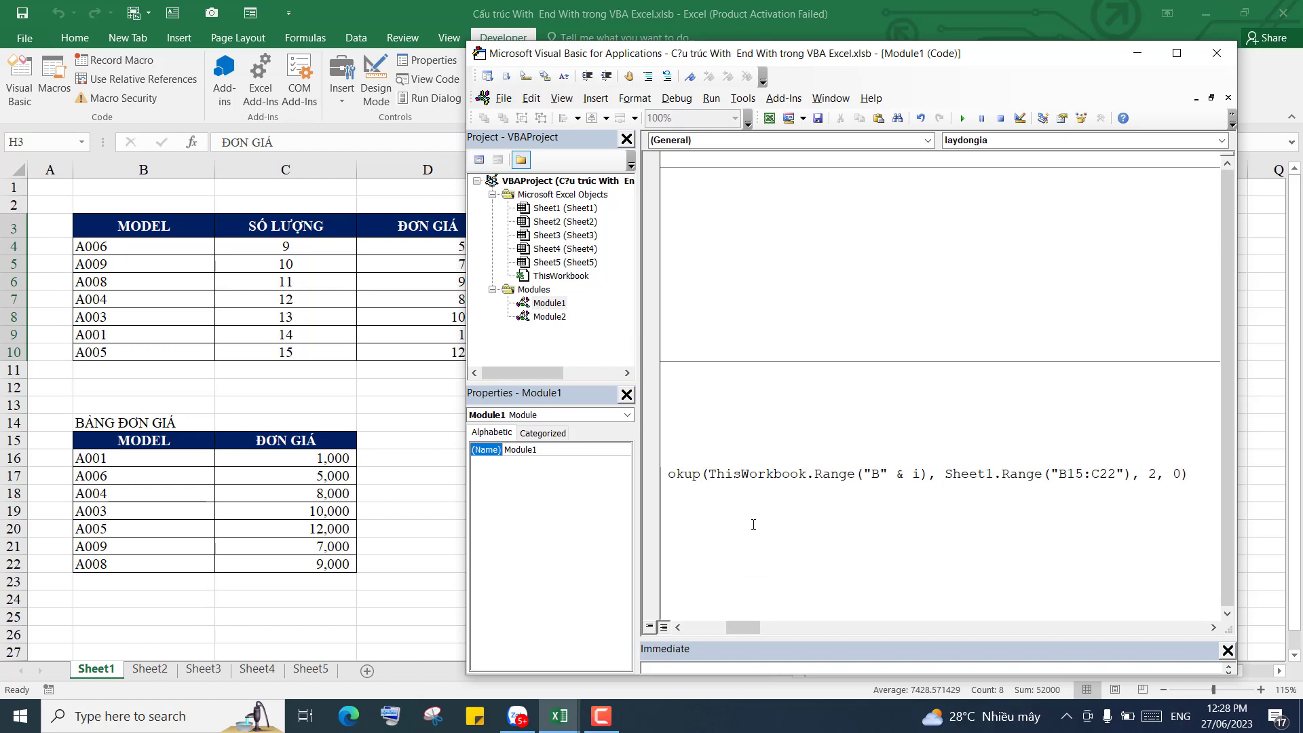
text(.sh)
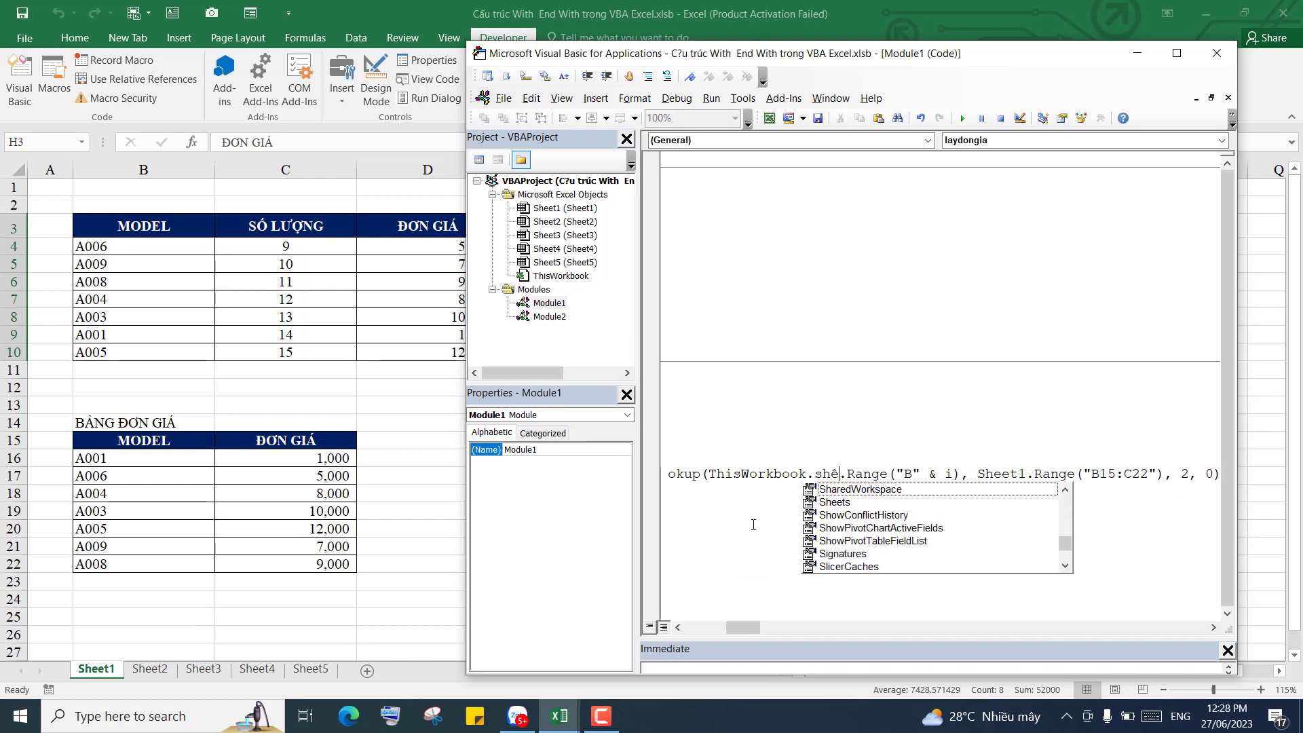
text(eets)
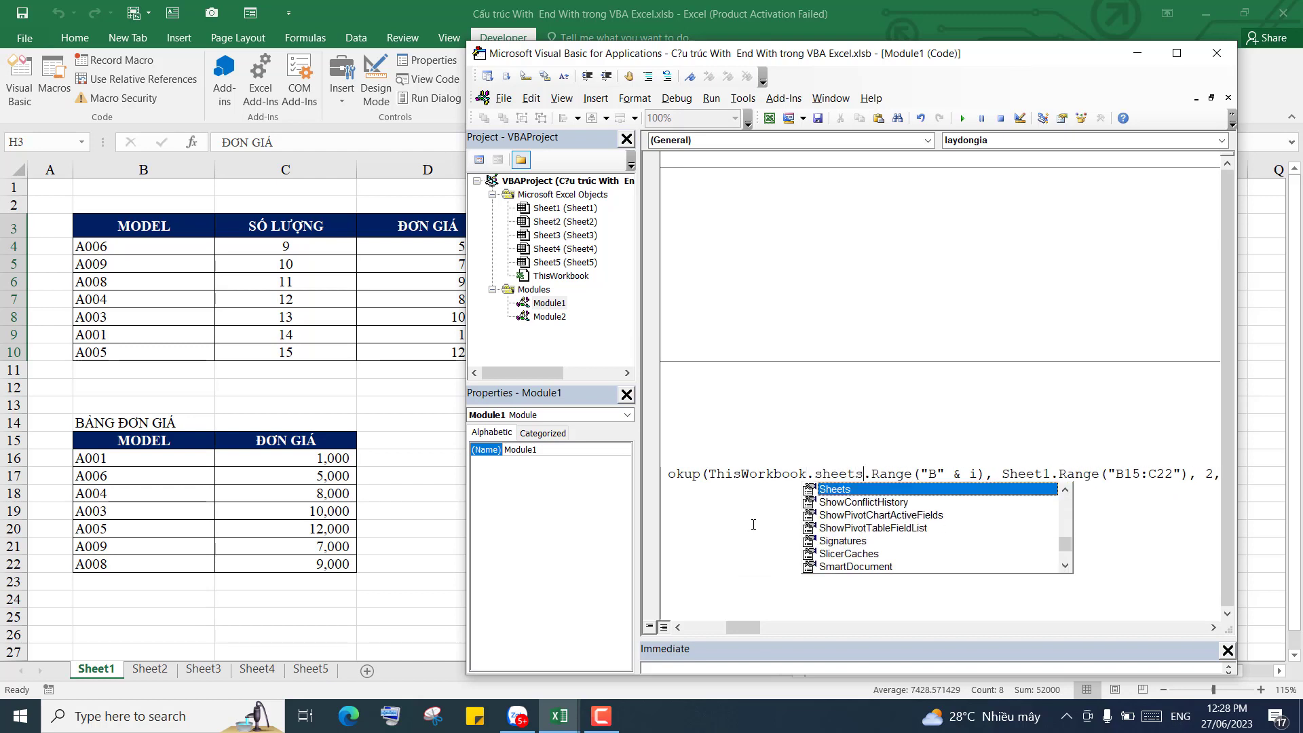
text((")
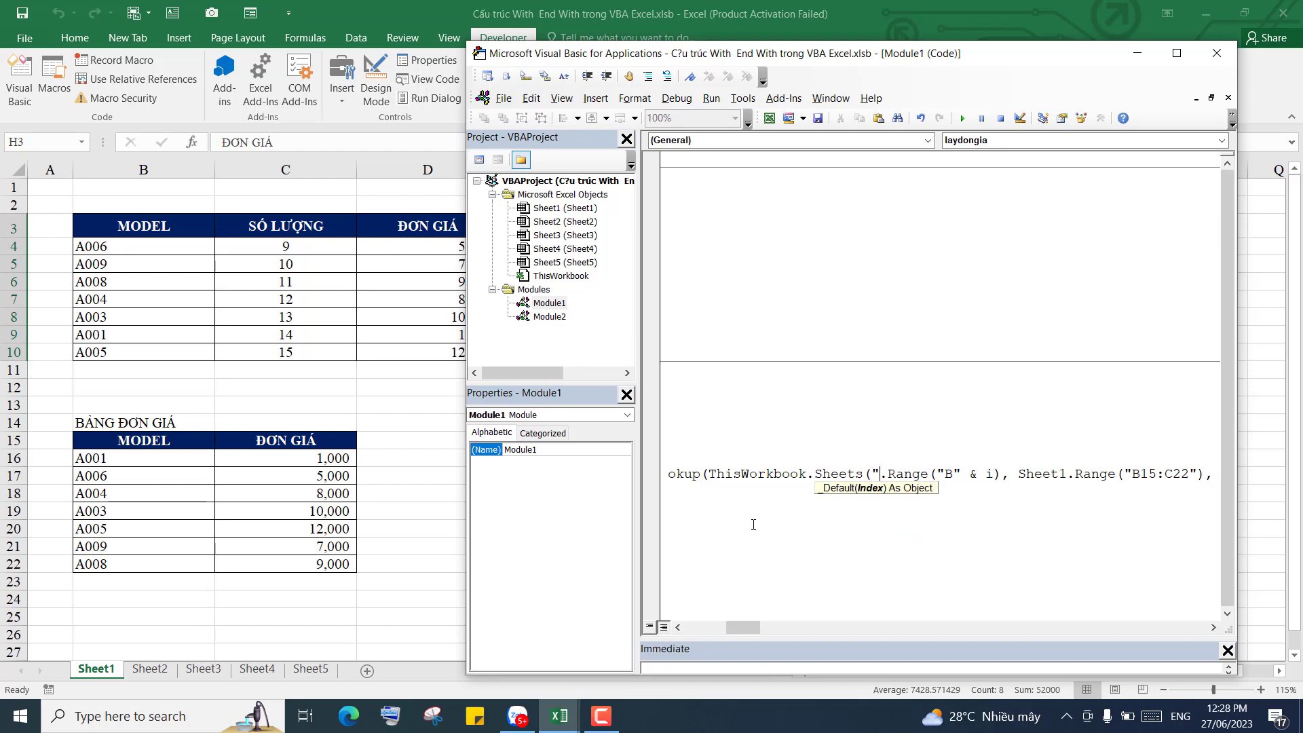
text(sheet)
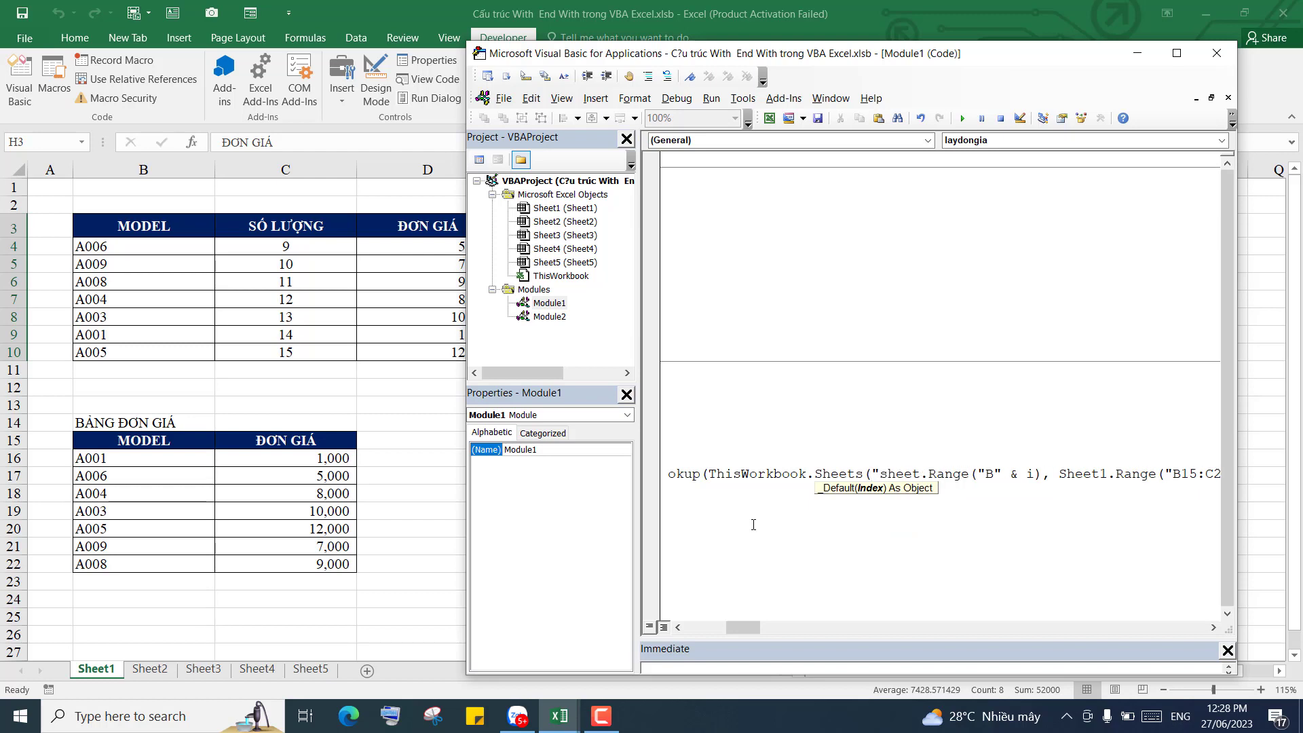
text(1"))
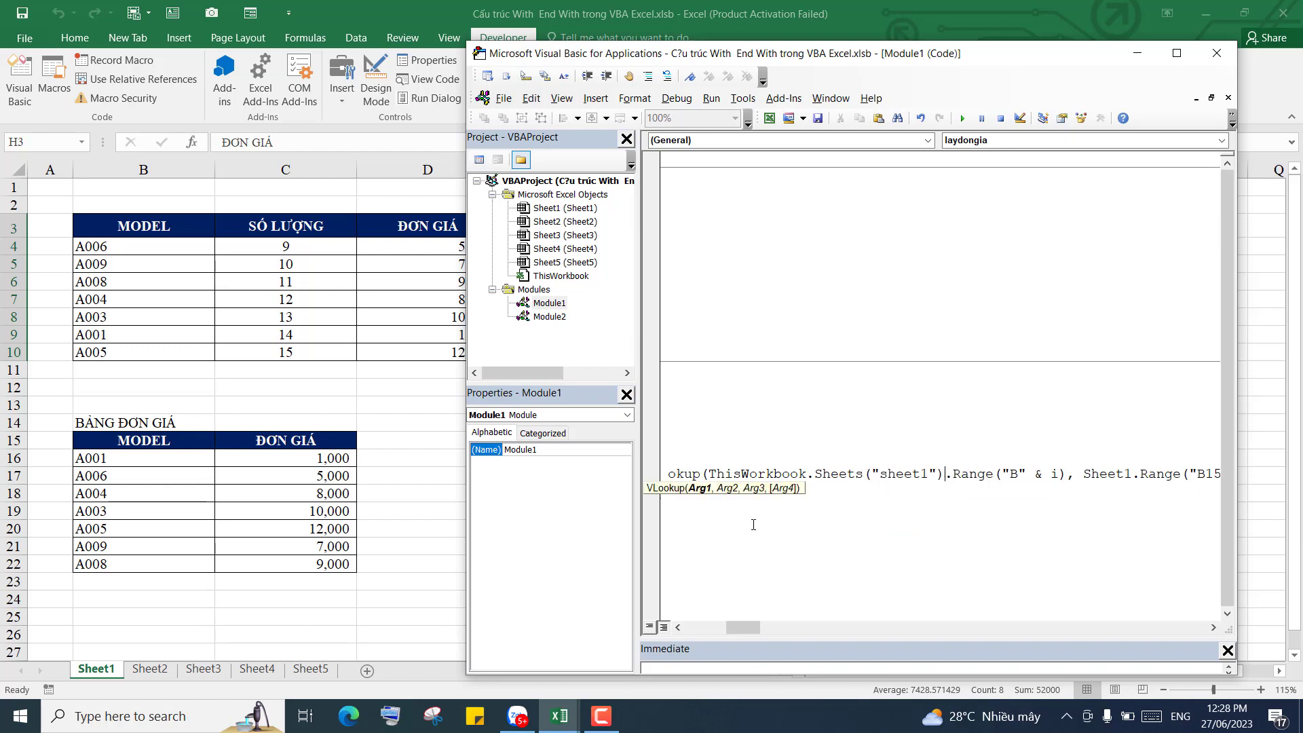
click(920, 560)
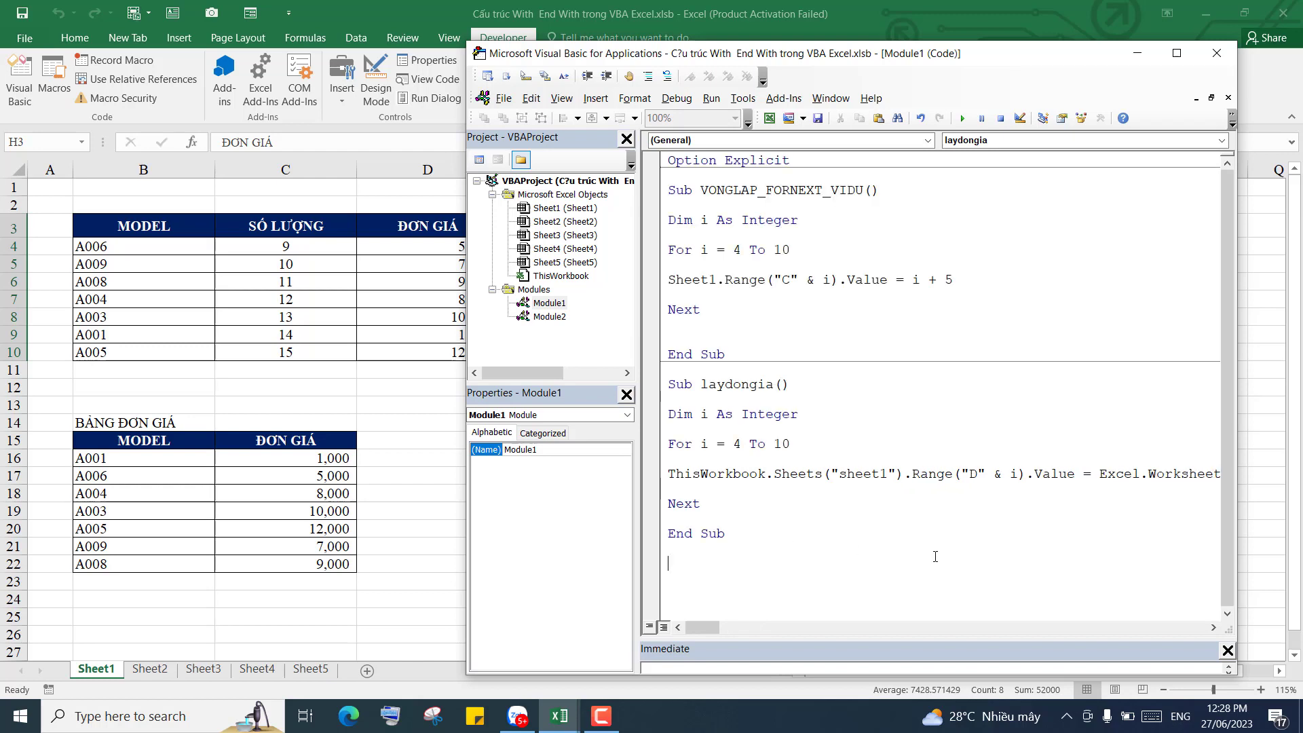
click(1213, 628)
click(1213, 628)
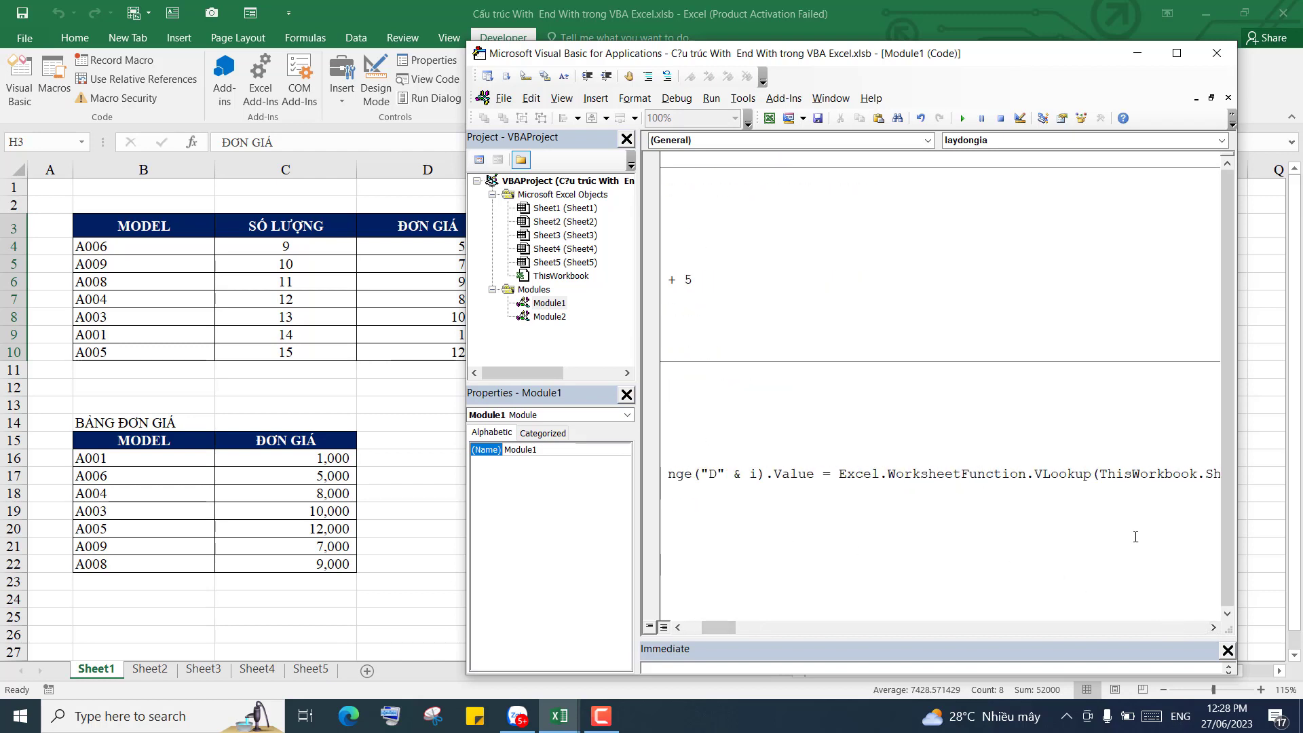
click(1065, 512)
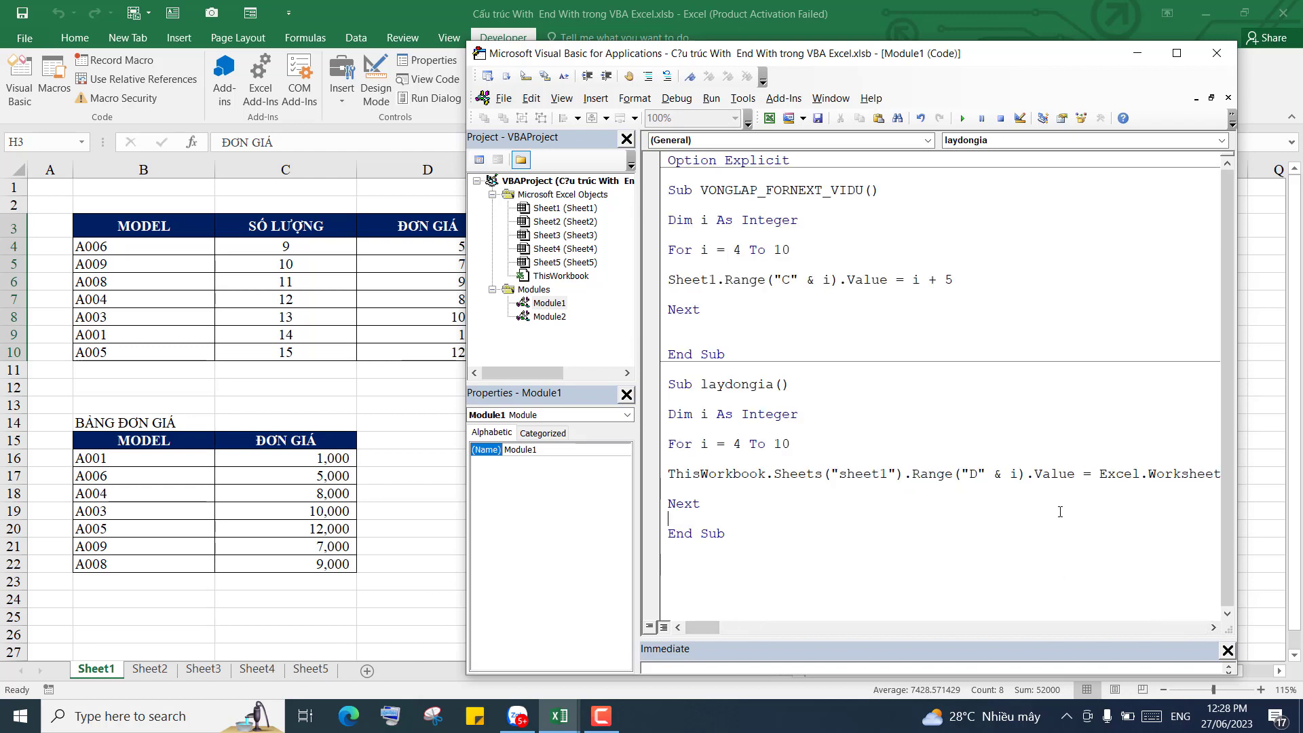
Replace Sheet1 before Range("B15:C22") in VLookup with ThisWorkbook.Sheets("sheet1").
click(1210, 630)
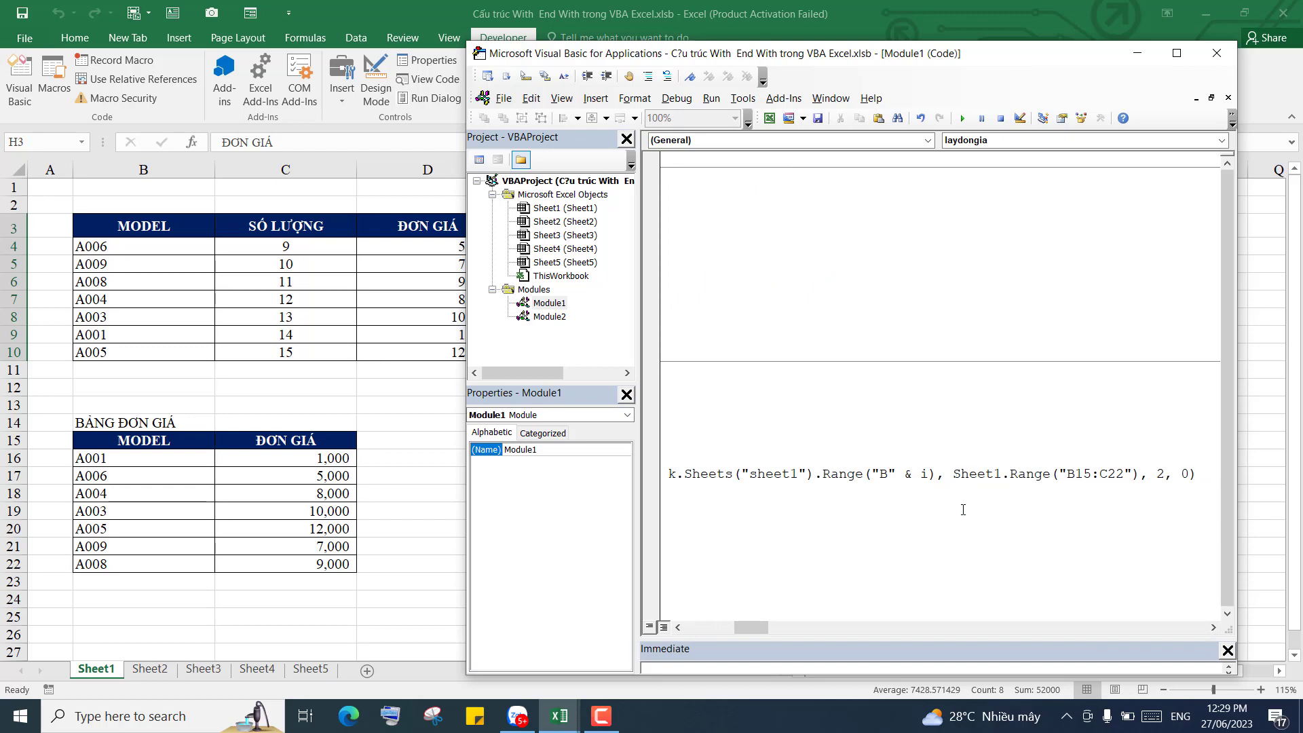
text(Thi)
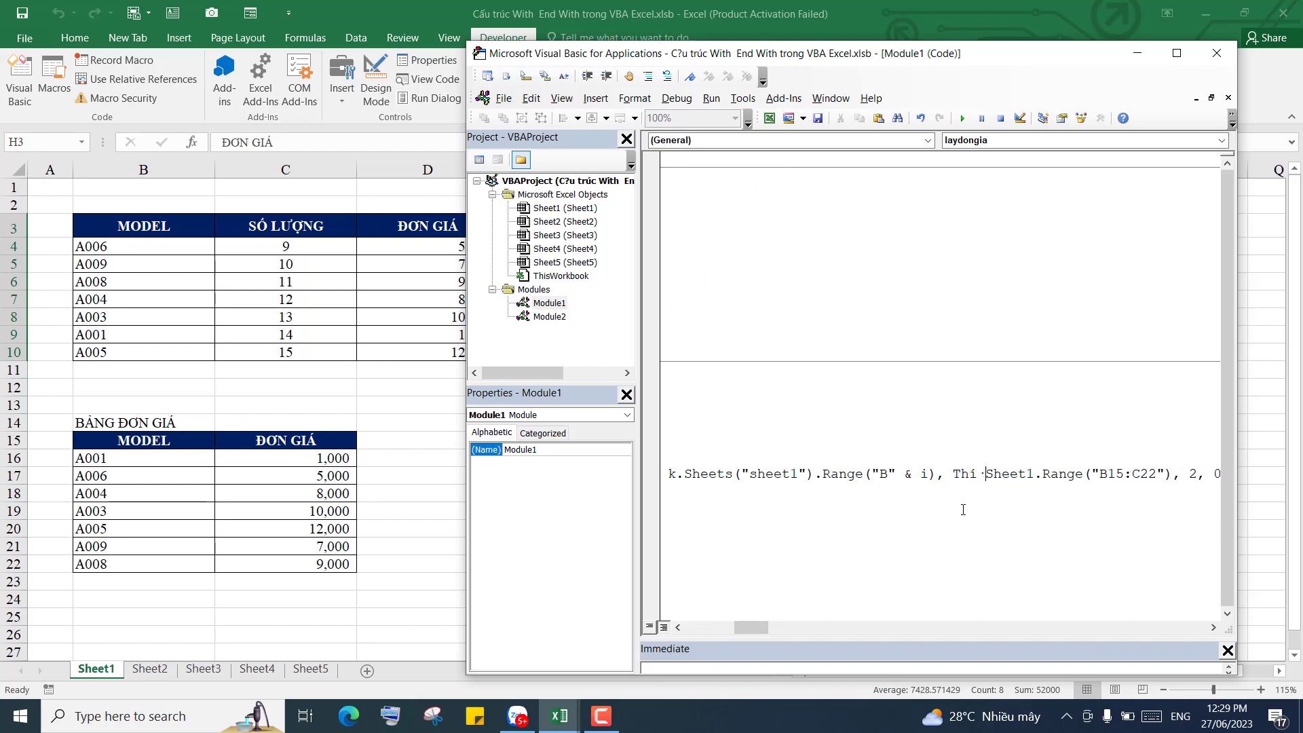
text(s)
key(ctrl+space)
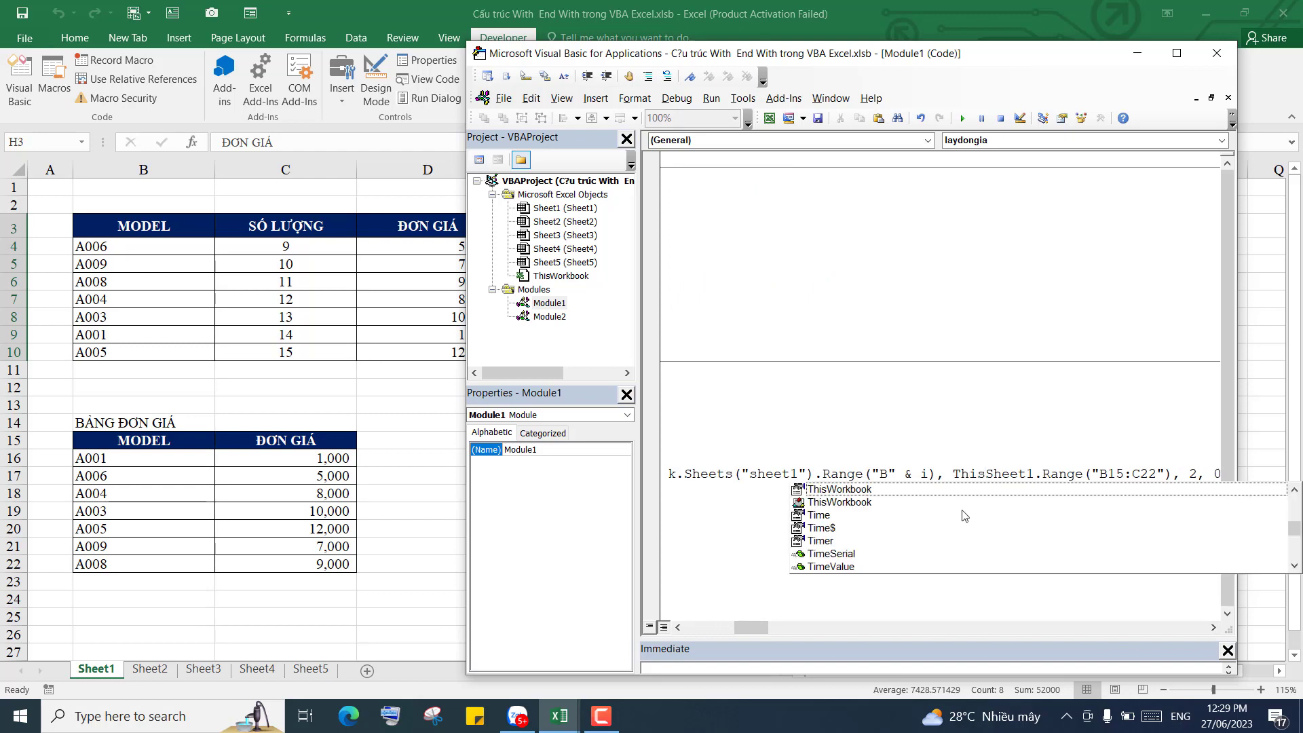
key(Tab)
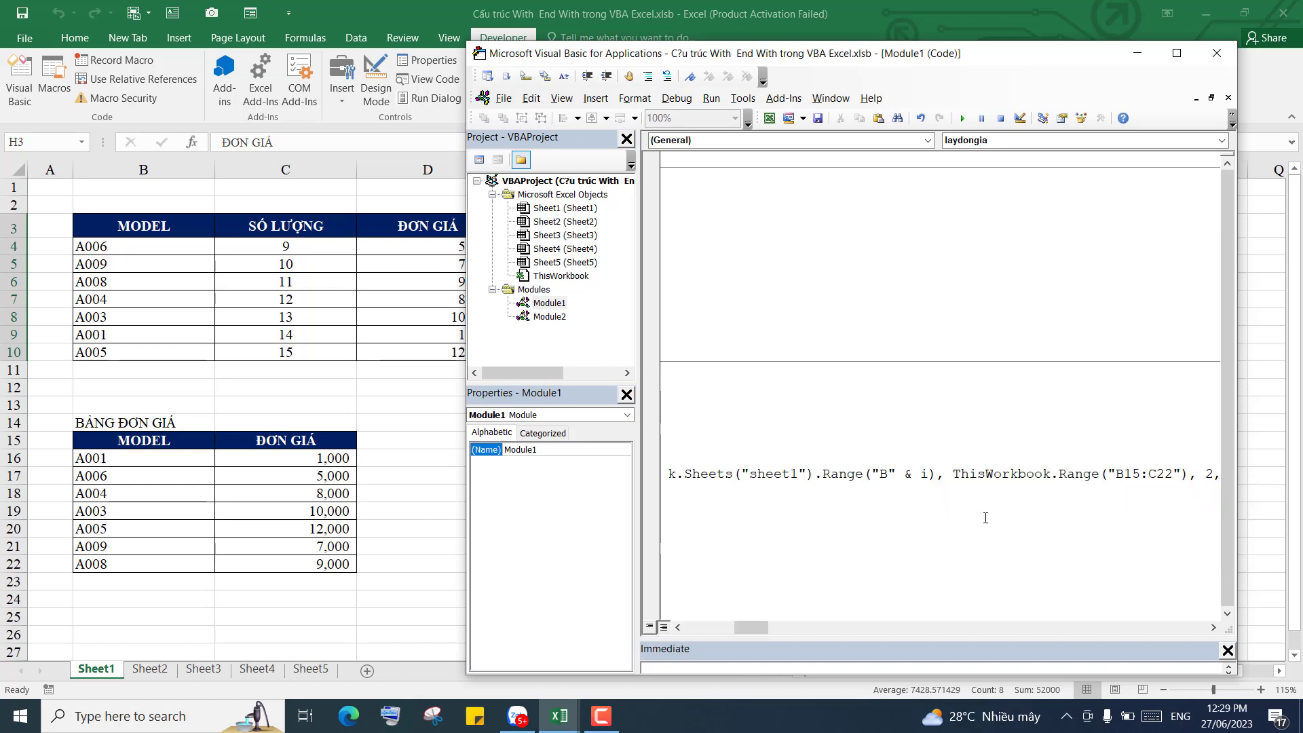
text(.shê.)
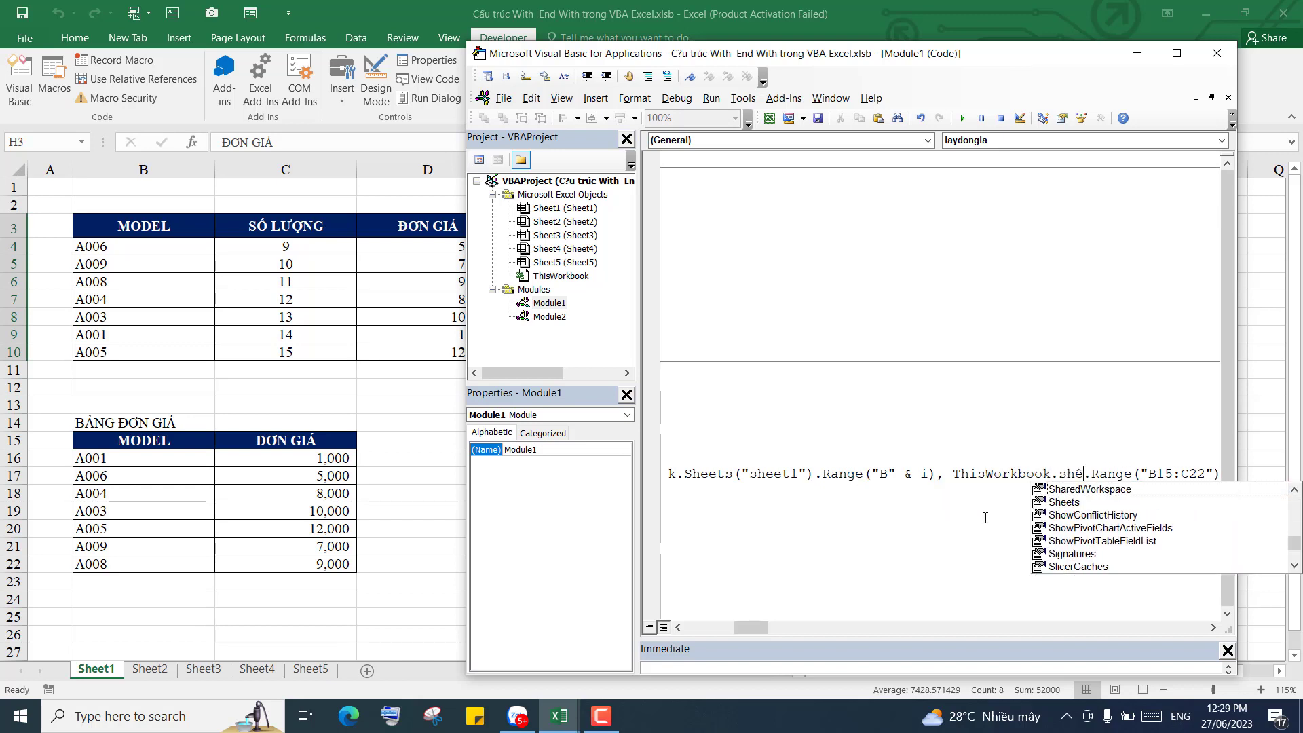
text(eet)
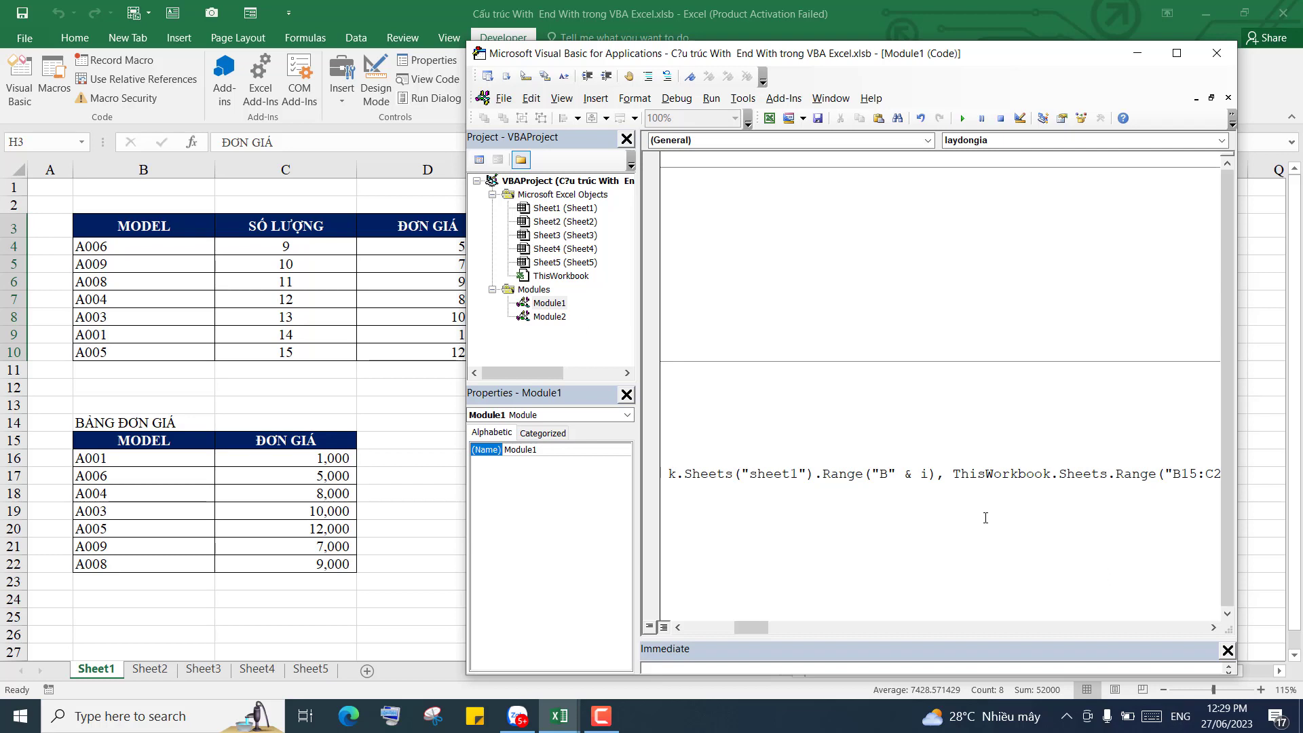
text((")
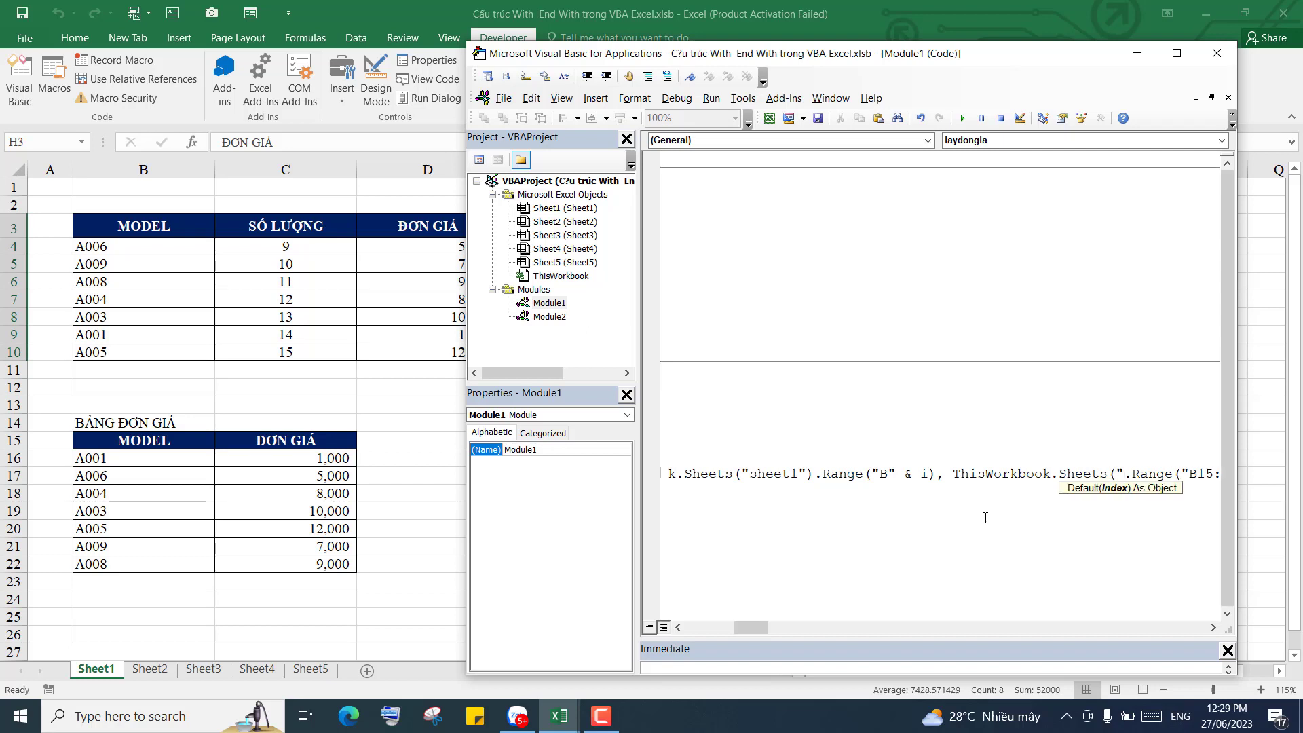
text(sheet)
text(1"))
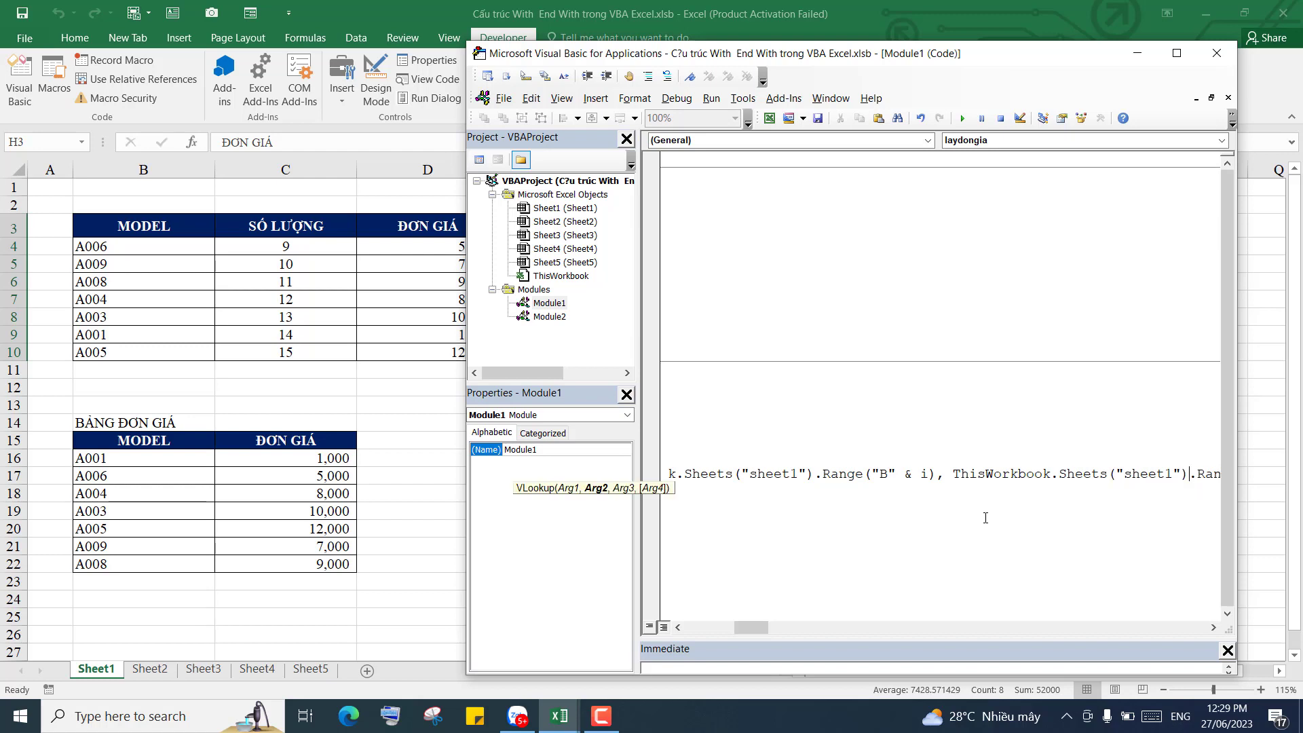
click(1213, 627)
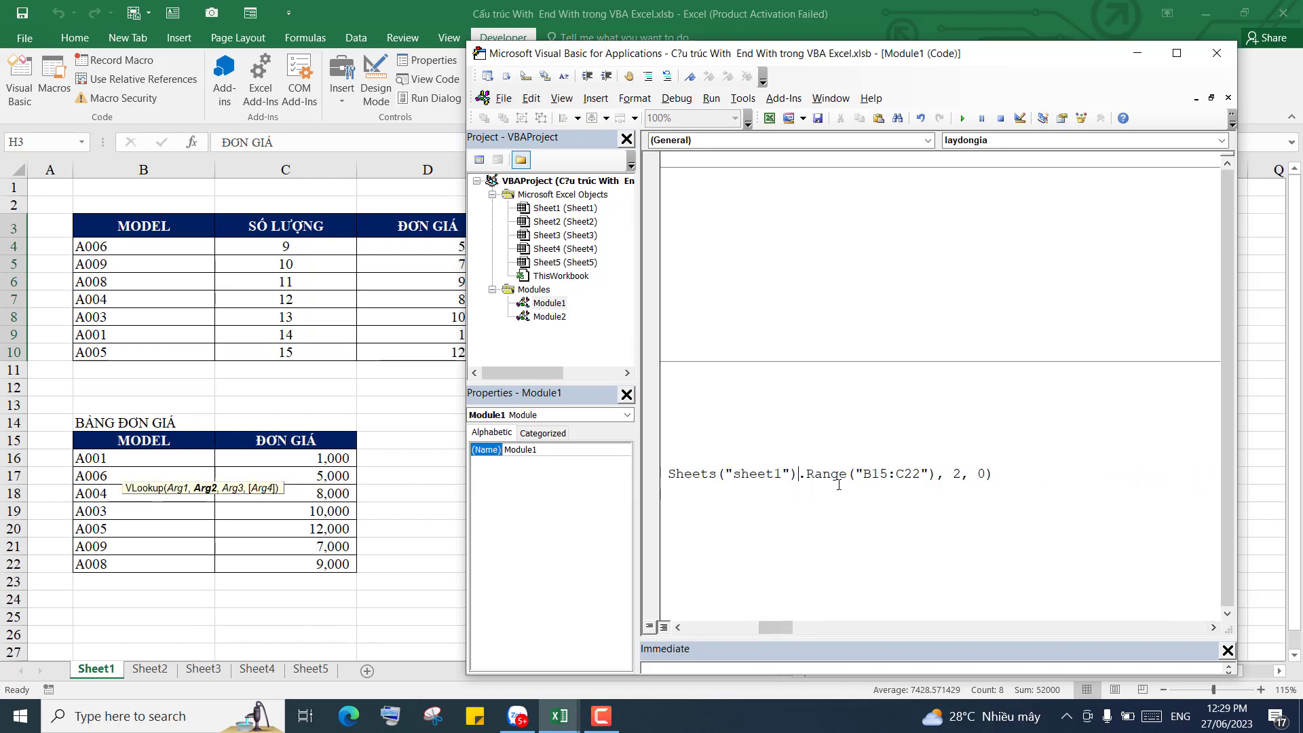
click(877, 505)
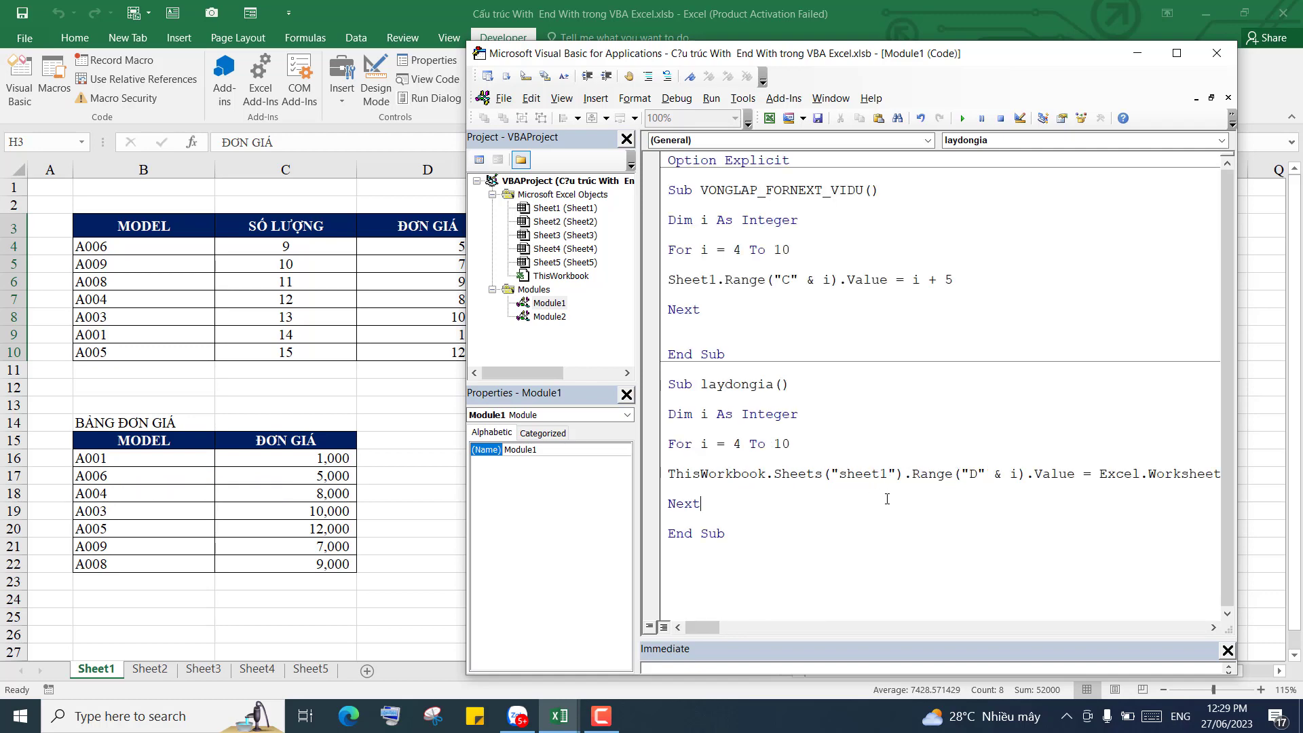
click(1177, 53)
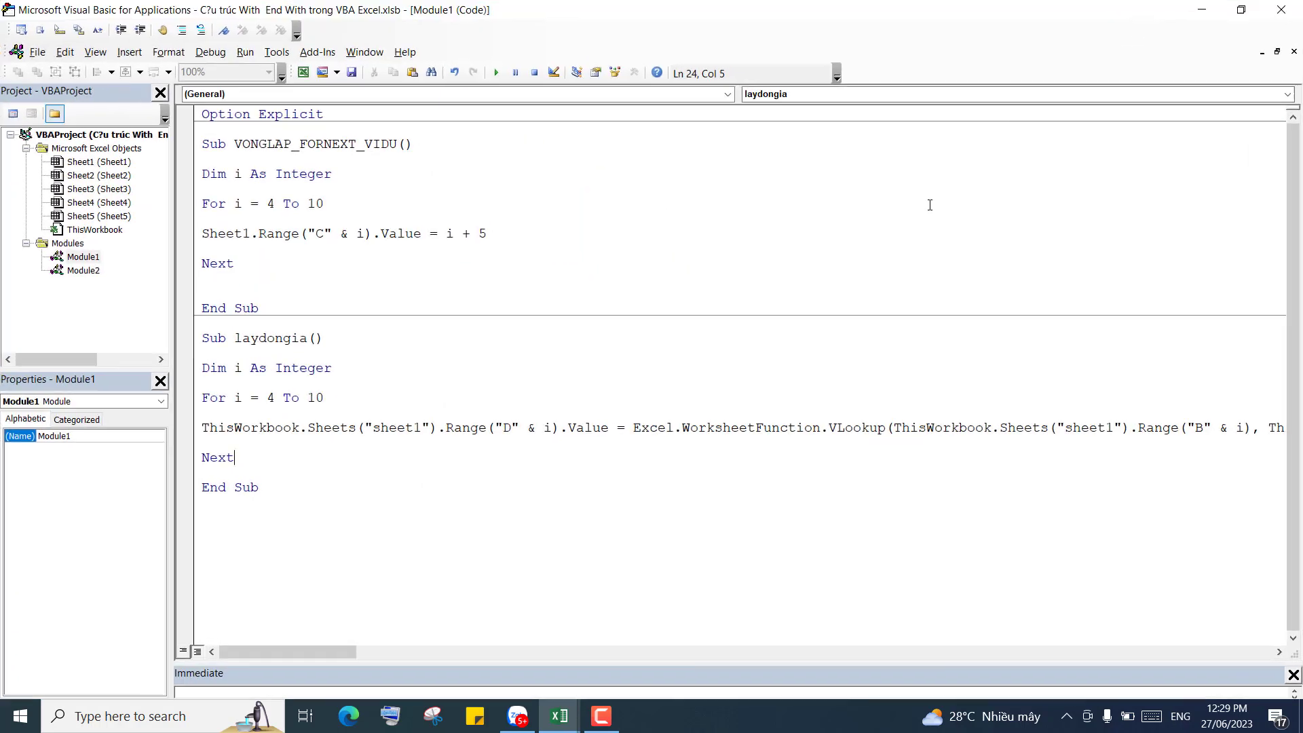
click(782, 516)
drag(203, 428, 503, 428)
click(557, 470)
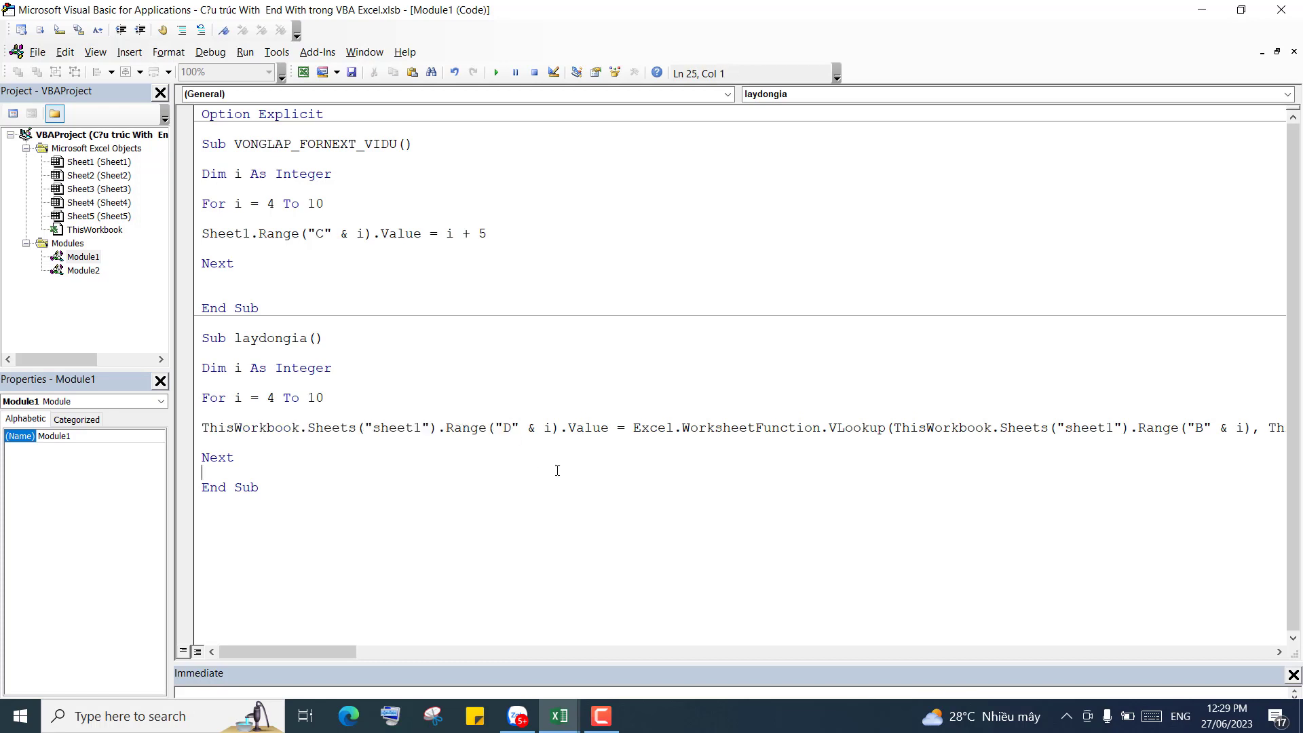
click(1279, 651)
click(1279, 651)
click(1279, 651)
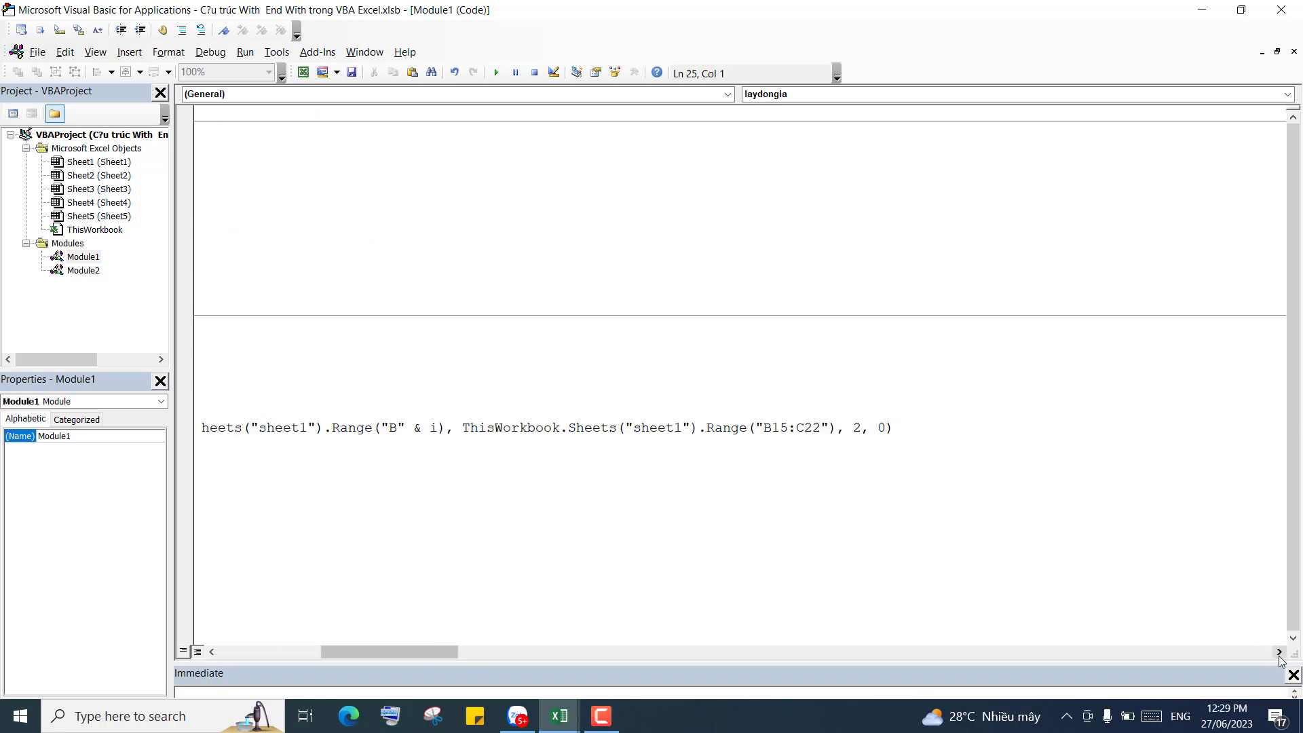
click(791, 543)
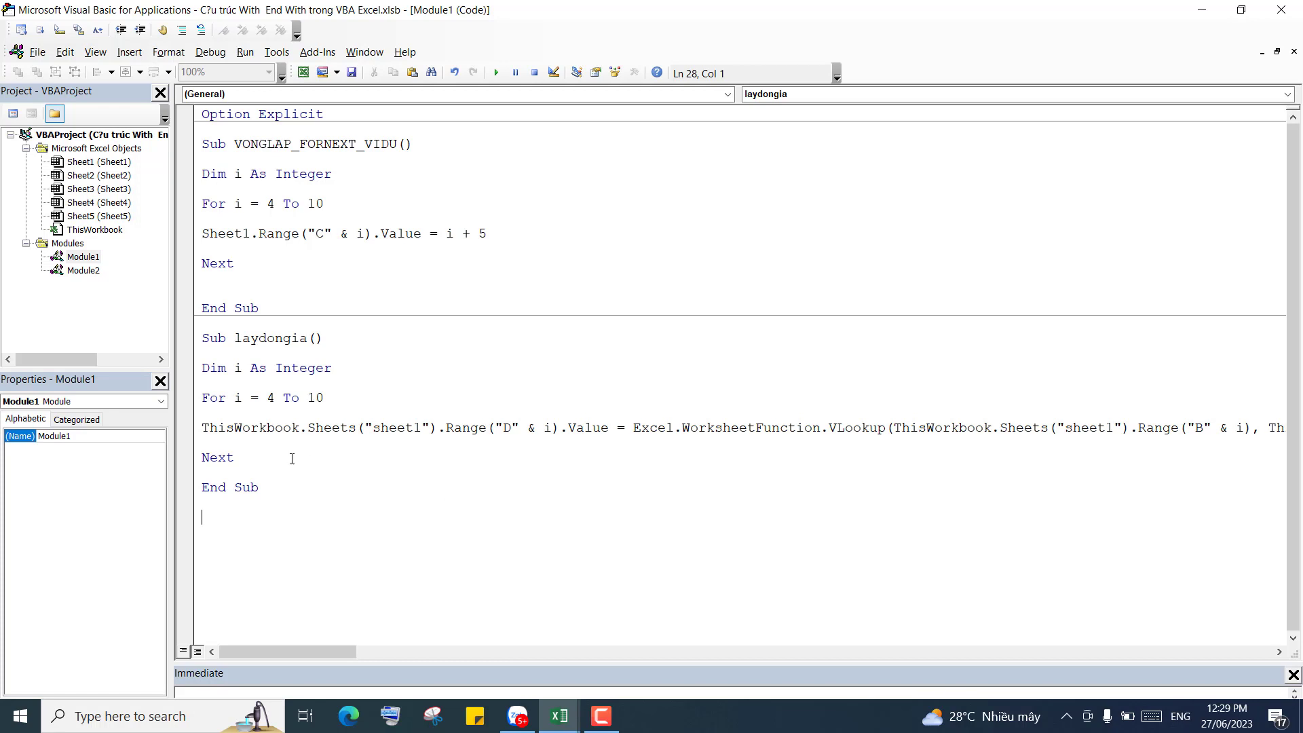
drag(300, 428, 202, 428)
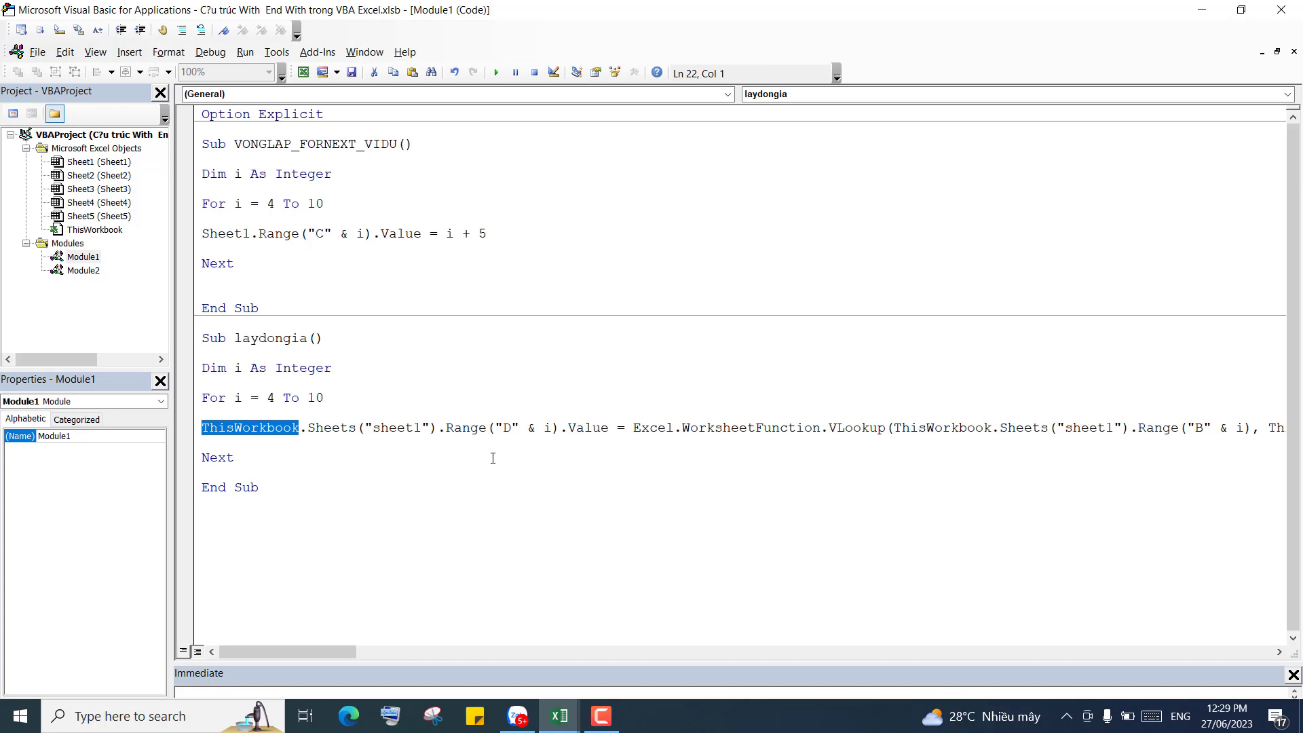
click(340, 428)
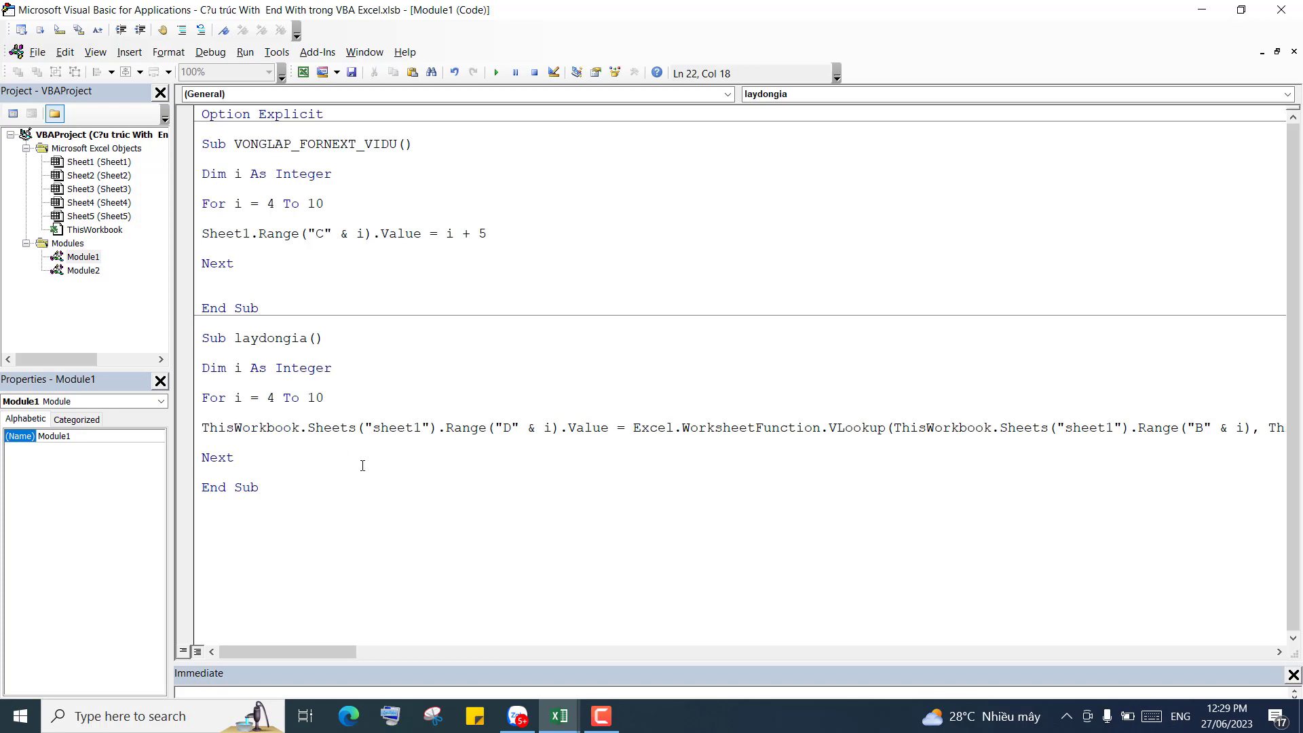
drag(299, 428, 202, 427)
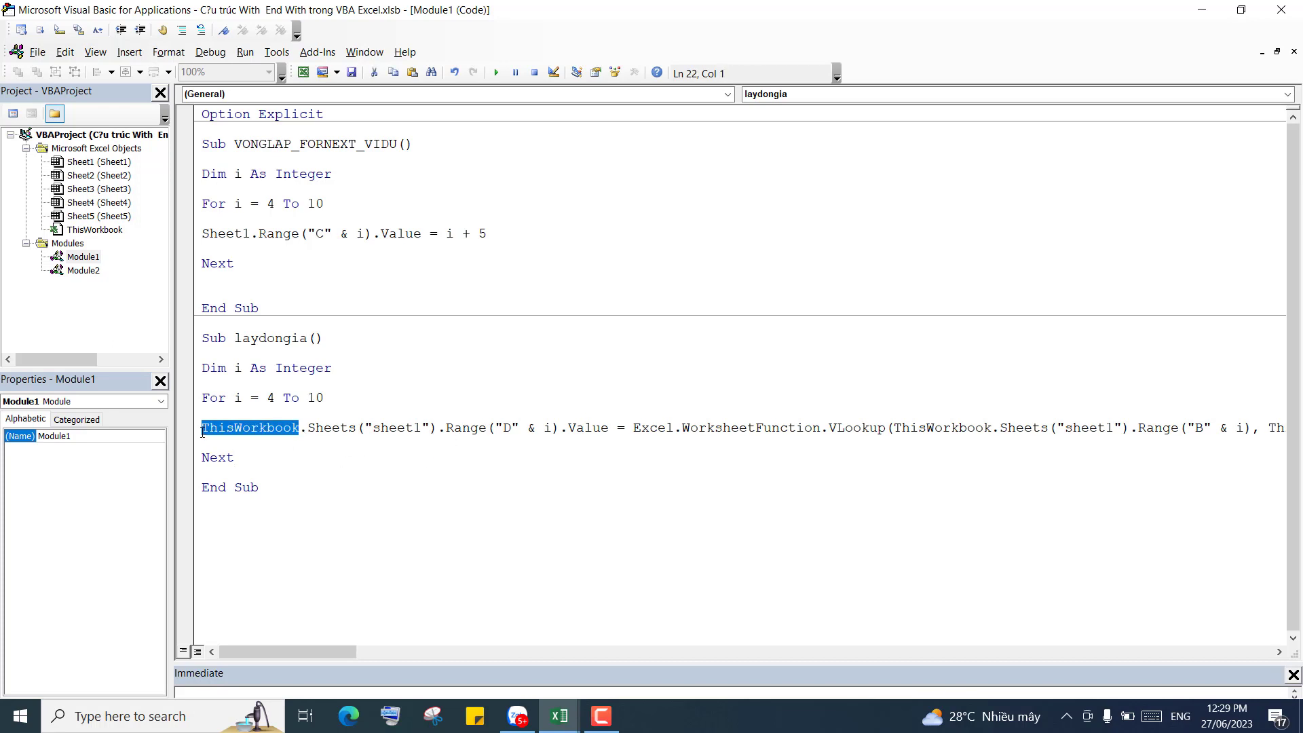
click(667, 470)
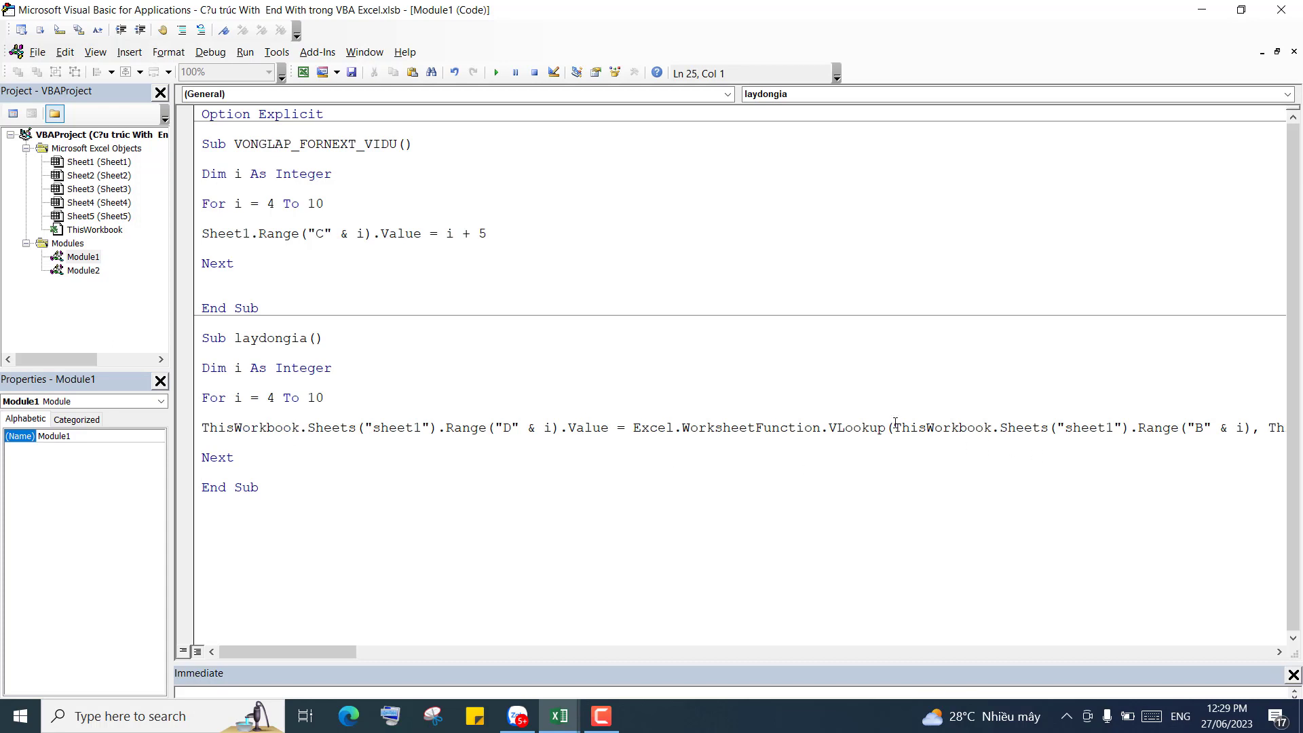
drag(893, 428, 1154, 427)
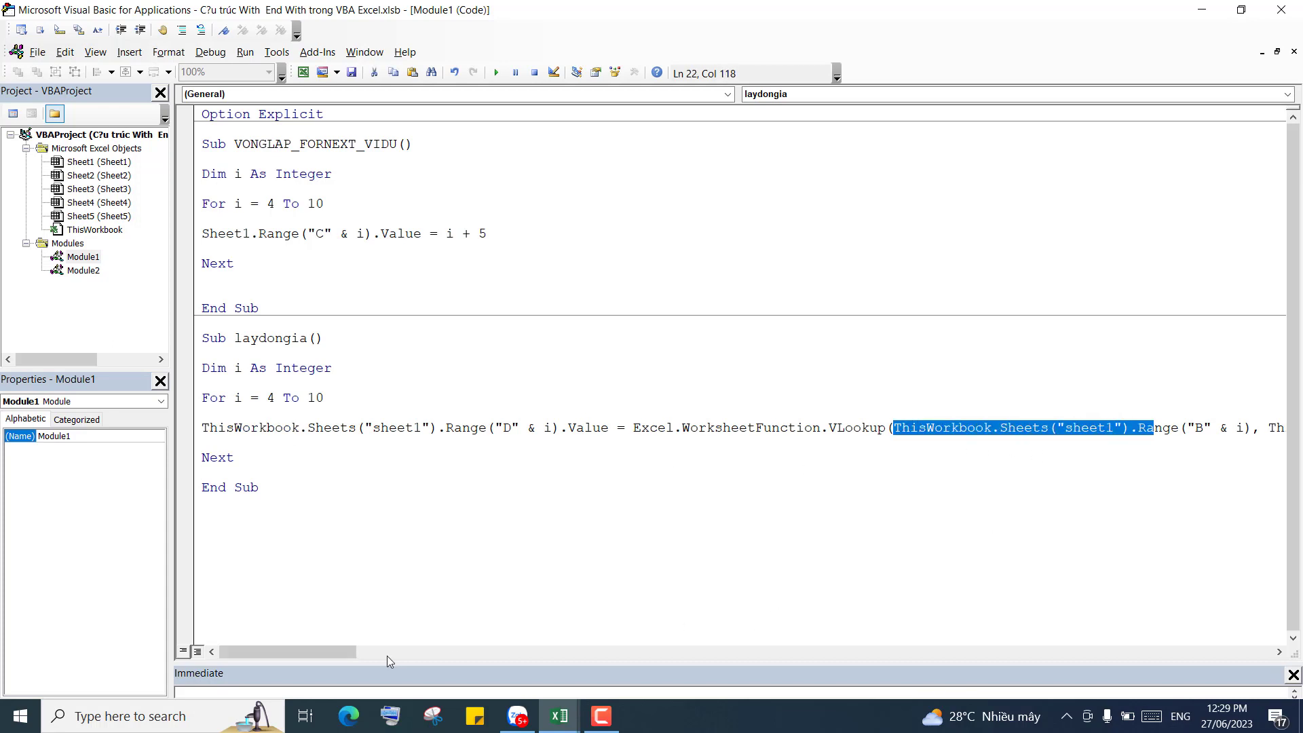
drag(340, 653, 432, 654)
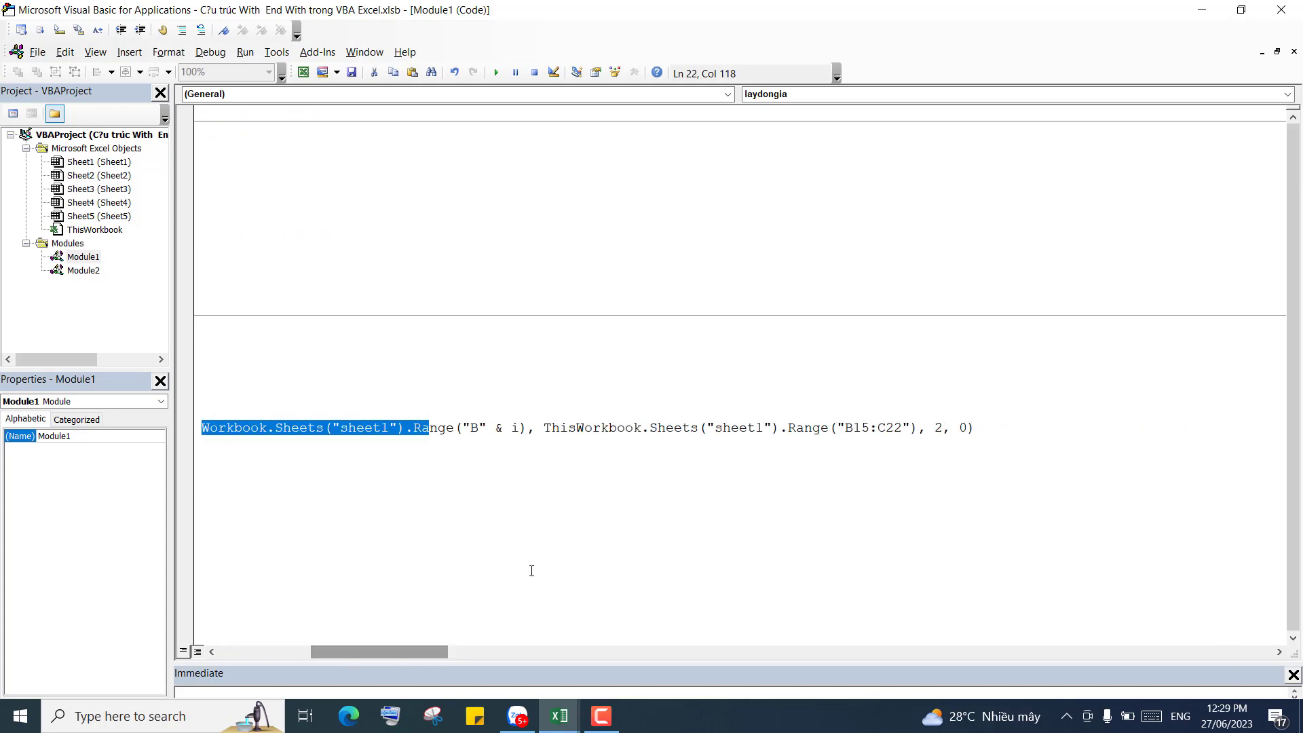
drag(544, 427, 835, 431)
click(829, 480)
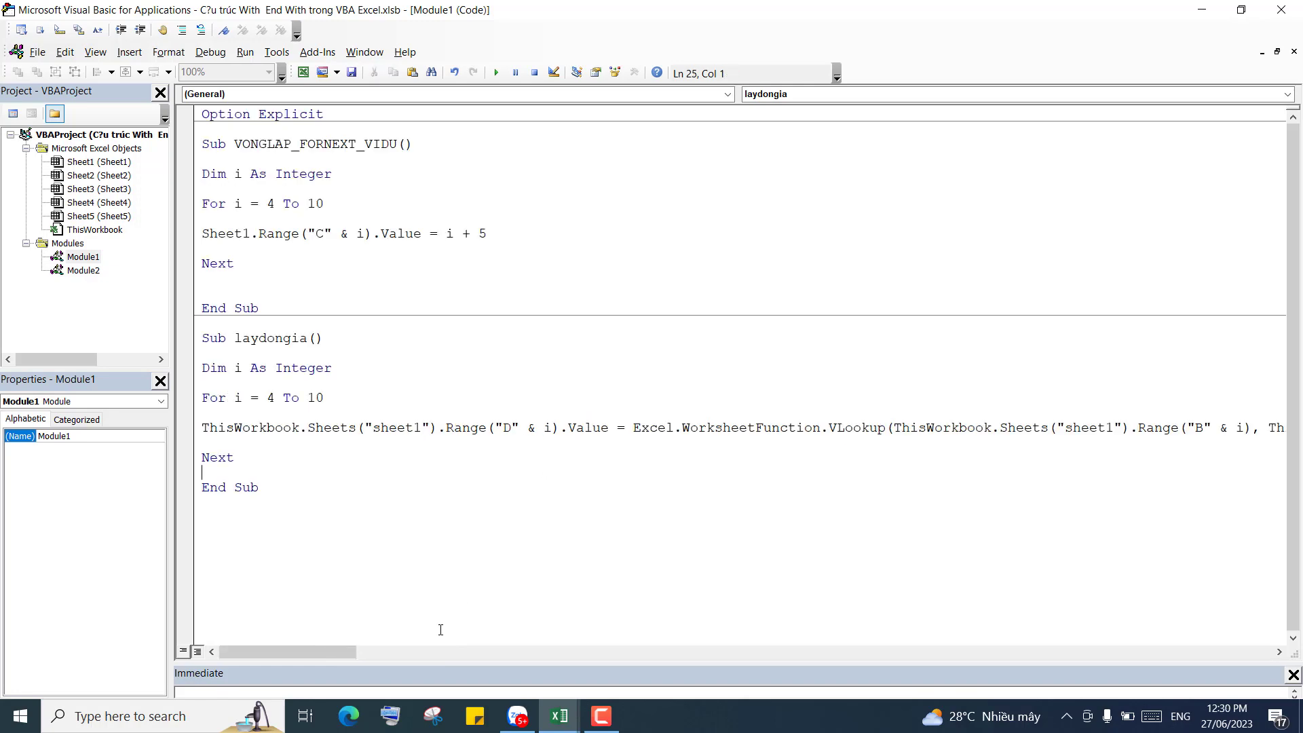
click(1241, 9)
Clear the ĐƠN GIÁ prices in D4:D10 on the Excel sheet.
click(909, 435)
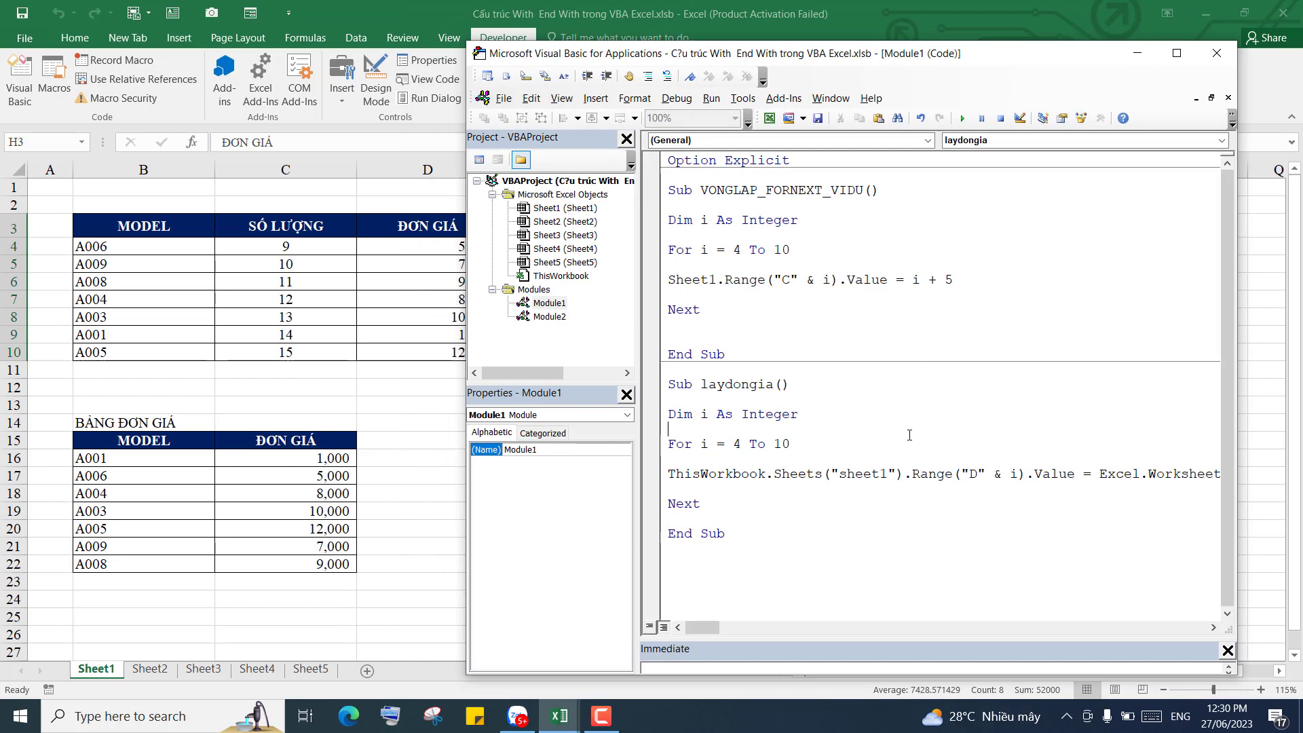
click(403, 406)
drag(433, 245, 437, 344)
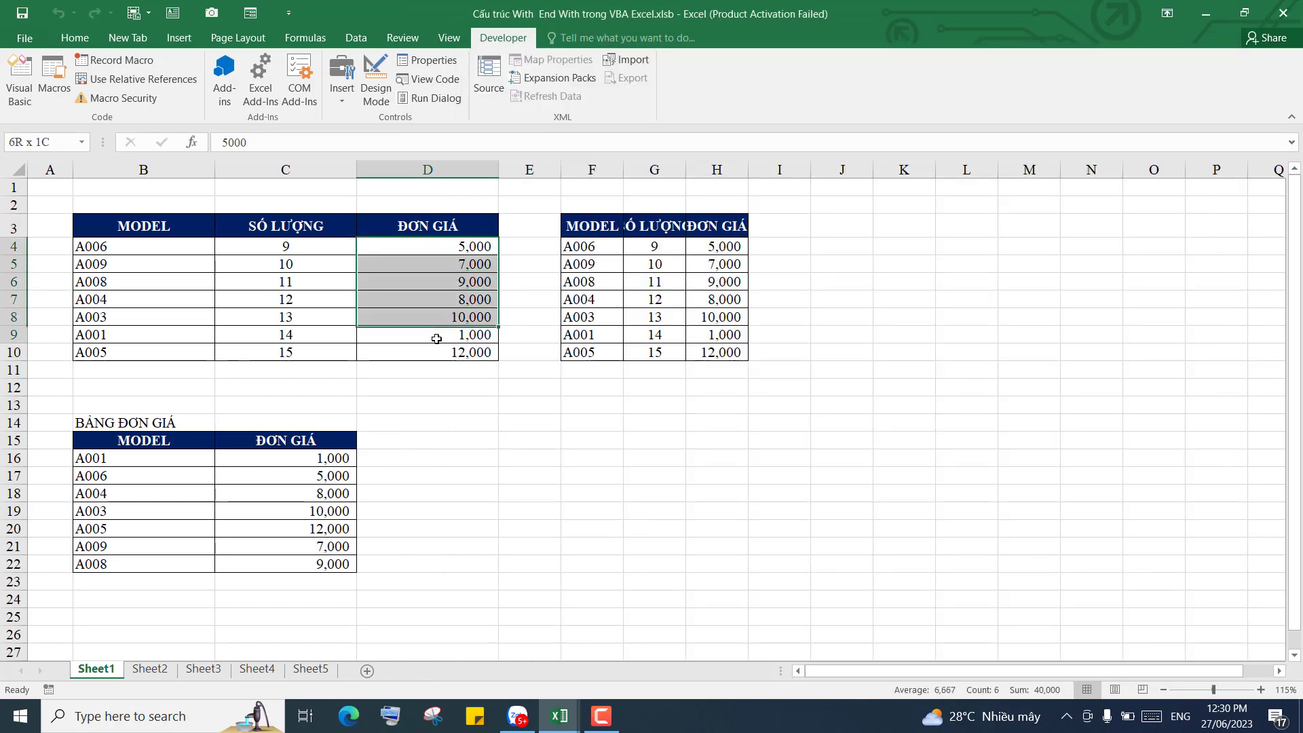
key(Delete)
click(515, 440)
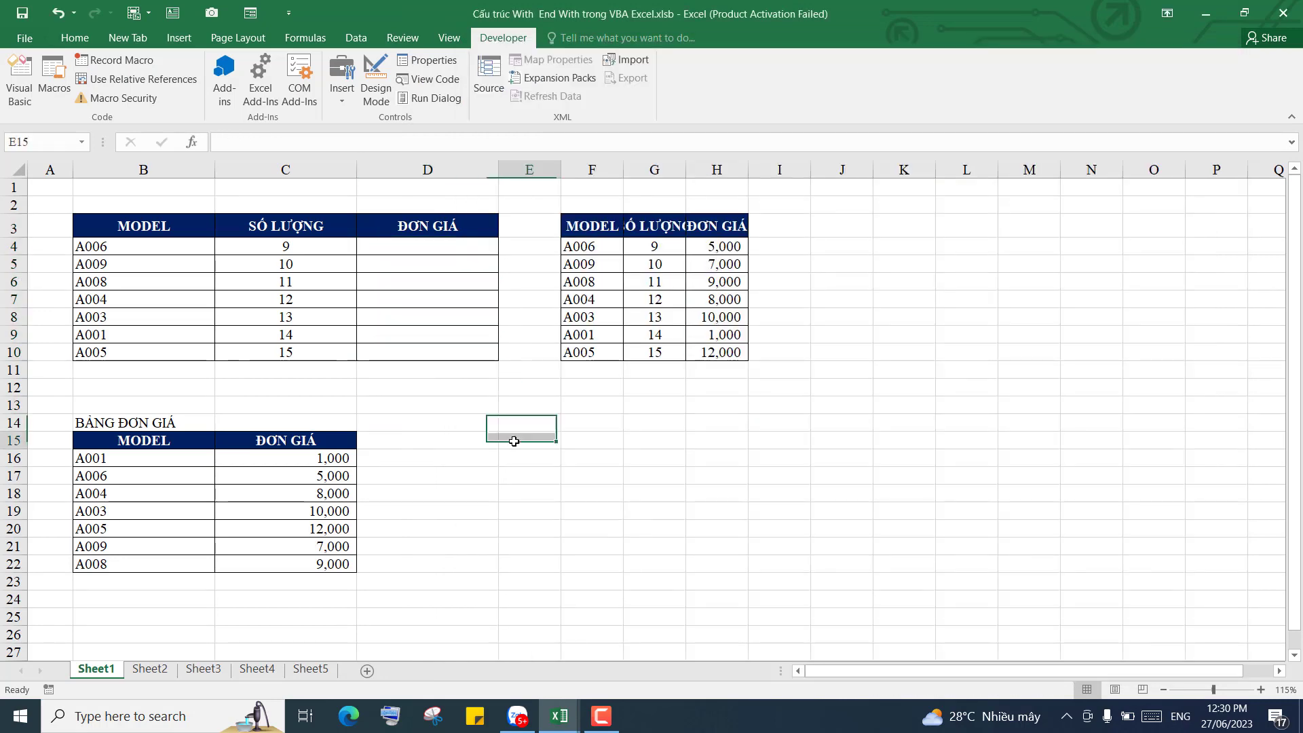
Return to the VBA editor and run laydongia to refill the prices.
mouse_move(559, 716)
click(634, 638)
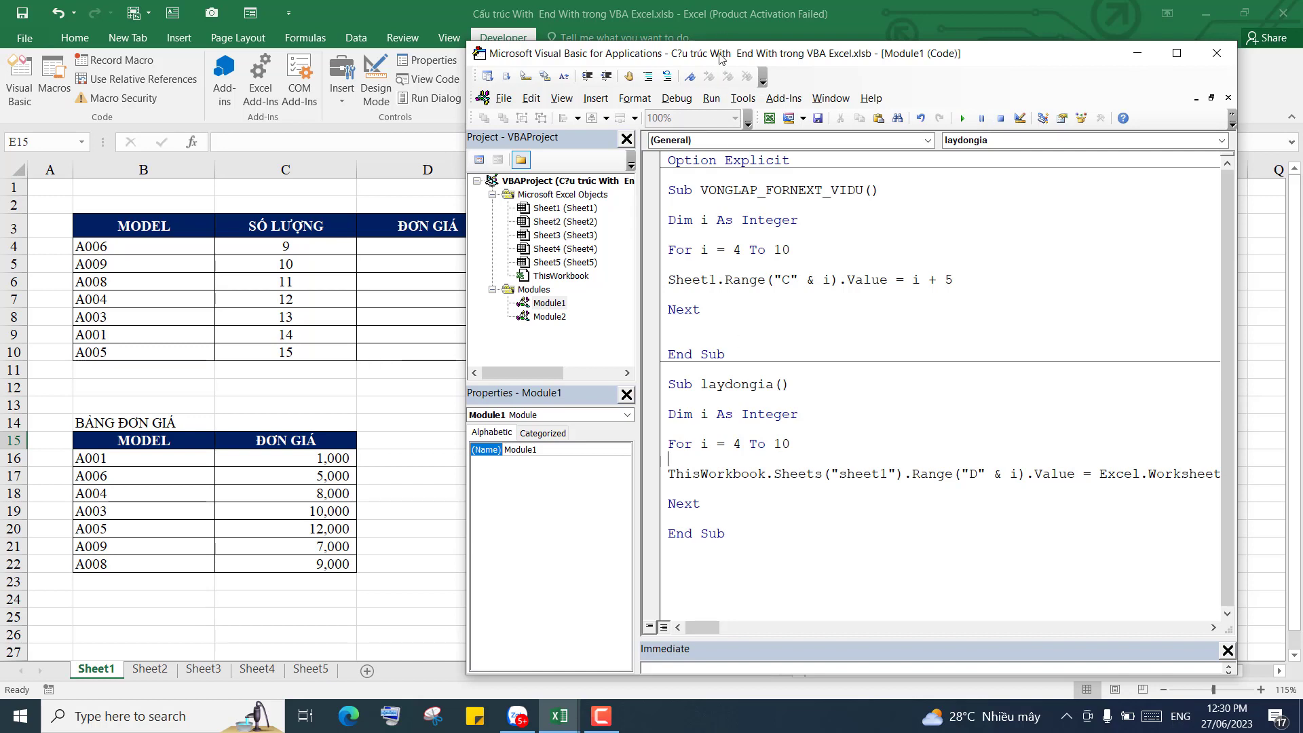
drag(717, 58, 762, 59)
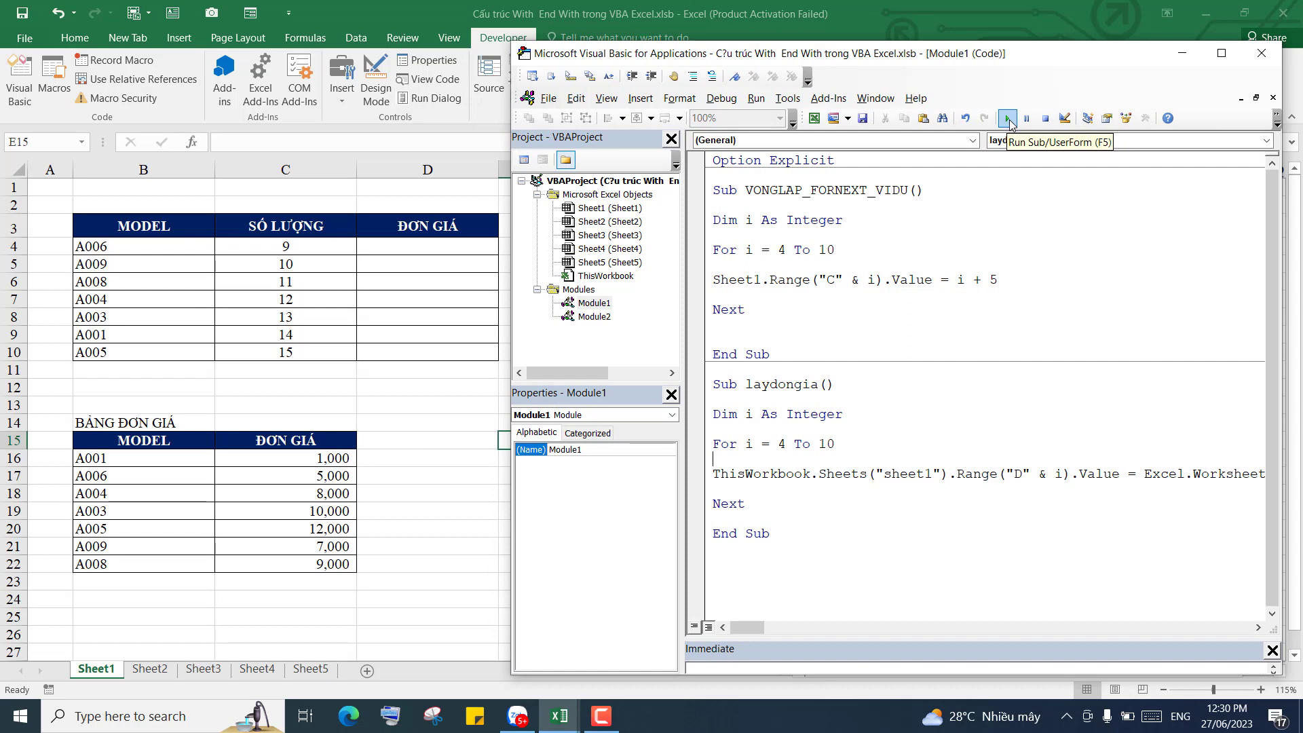
click(1008, 119)
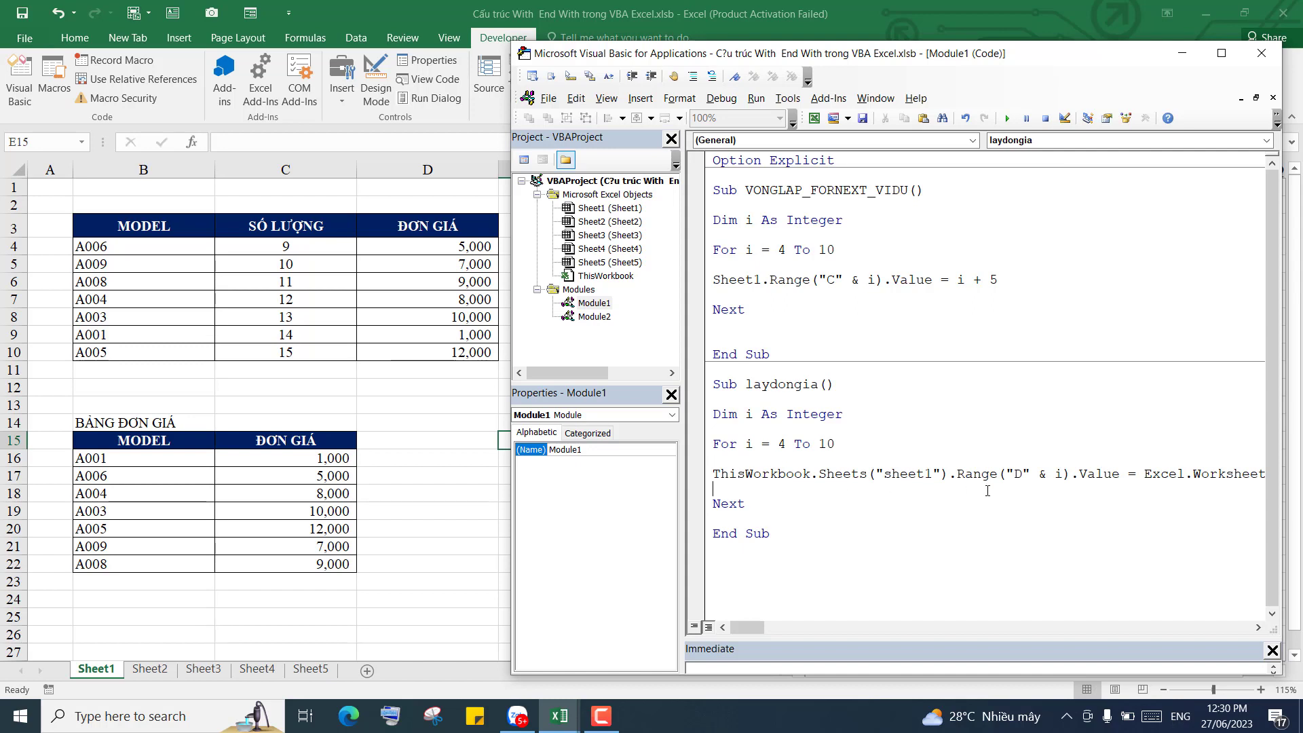
Add a With ThisWorkbook.Sheets("Sheet1") line below the Dim i As Integer line.
click(782, 426)
key(Return)
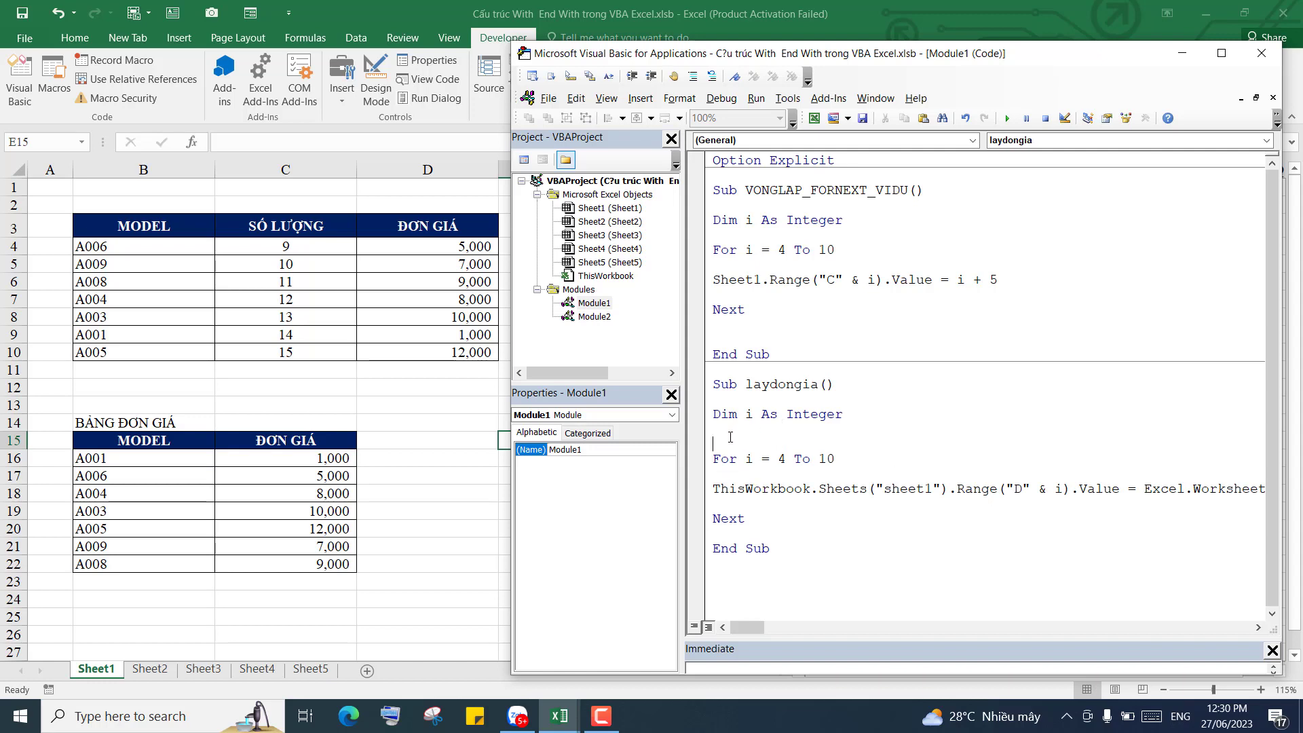
text(Wit)
text(h)
text( This)
key(ctrl+space)
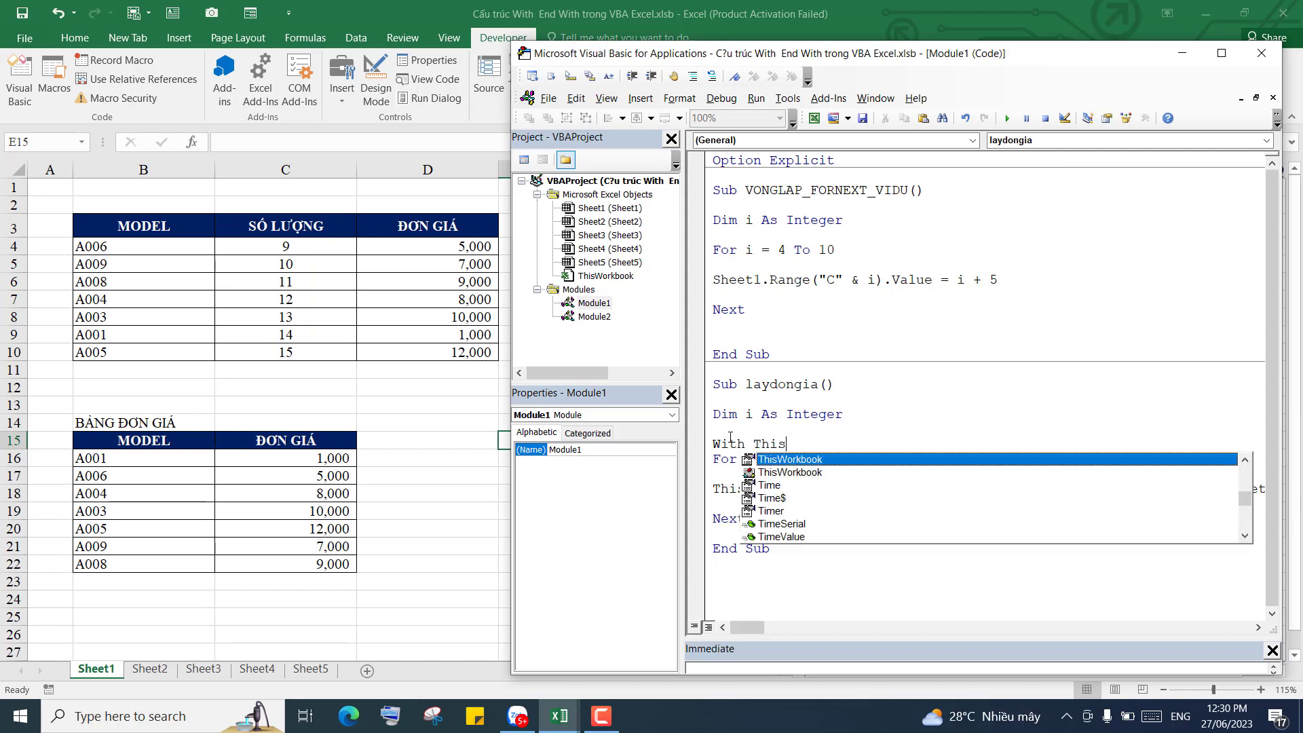
double_click(939, 456)
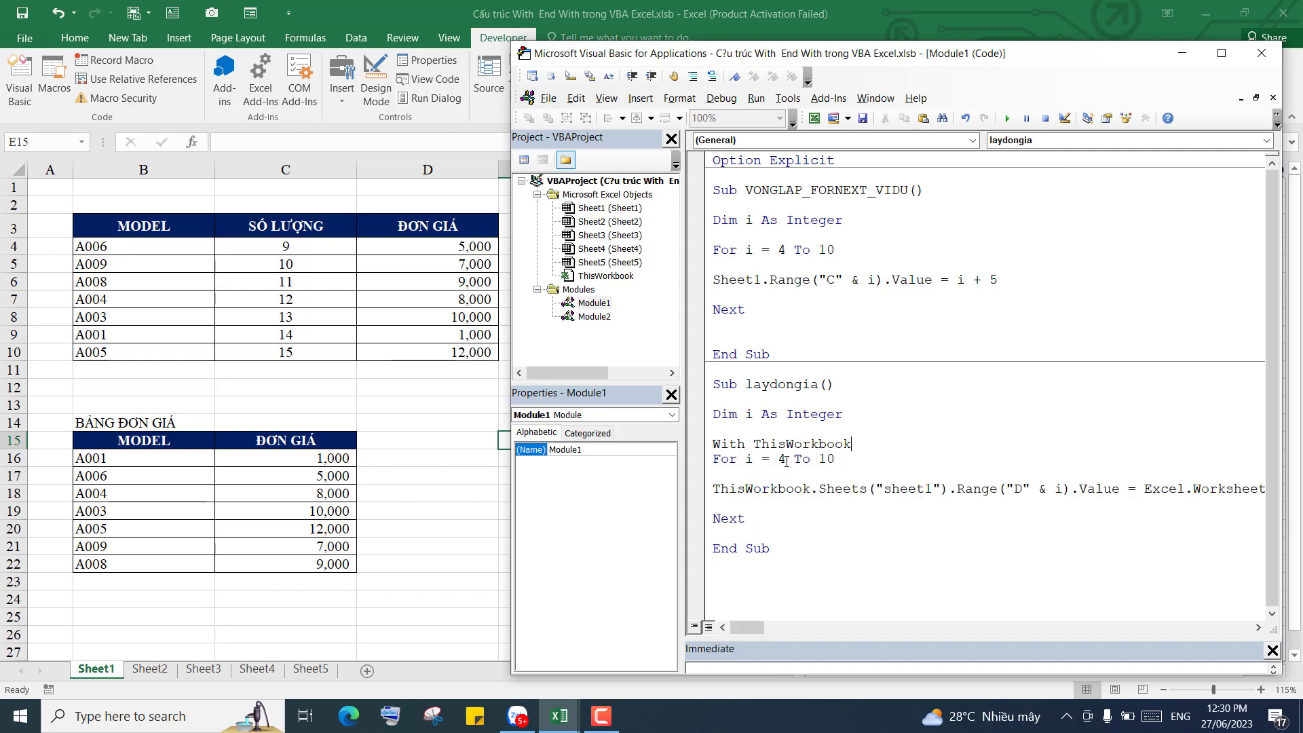
text(.)
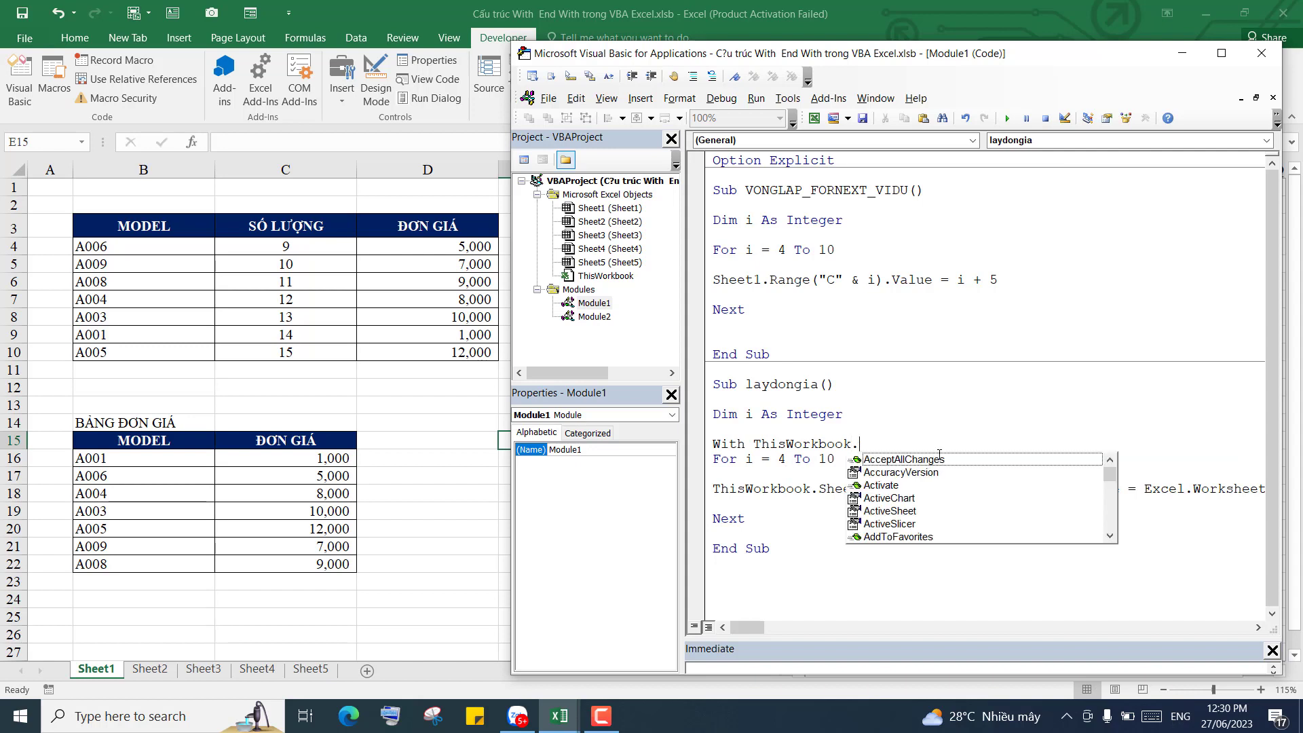
text(shee)
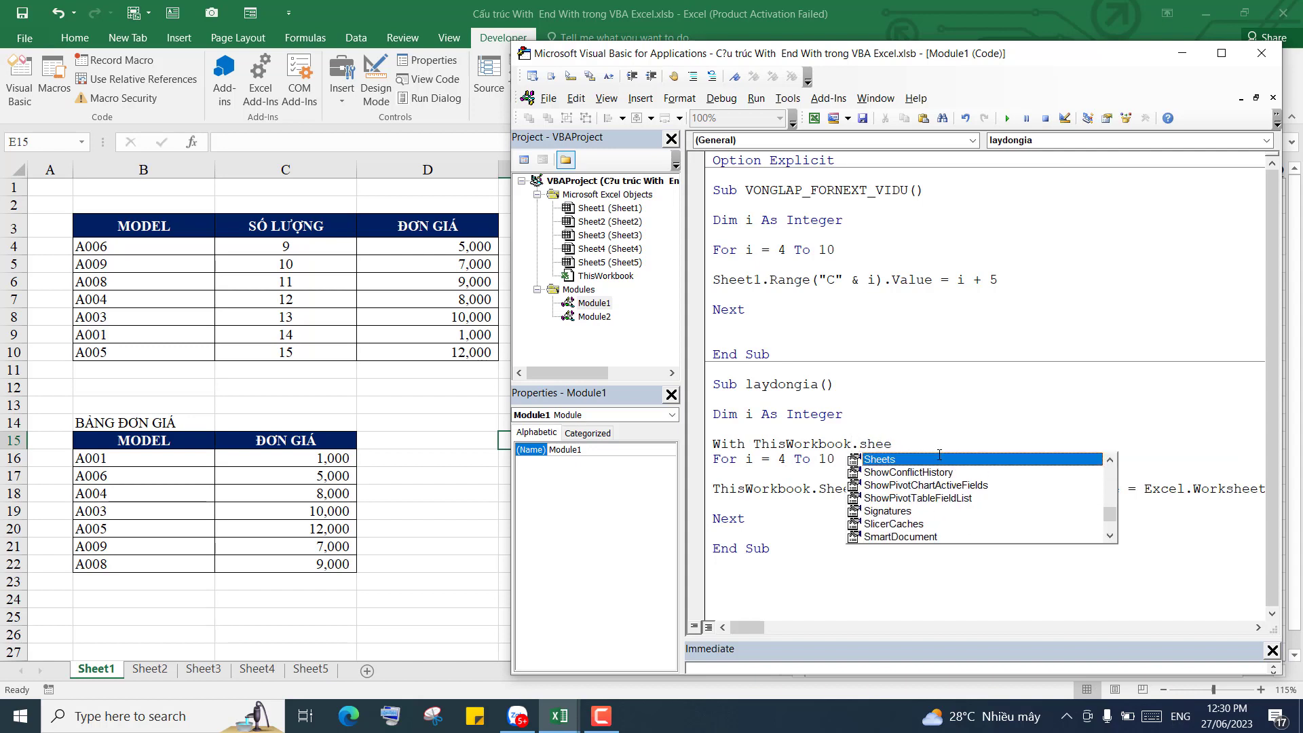
double_click(939, 458)
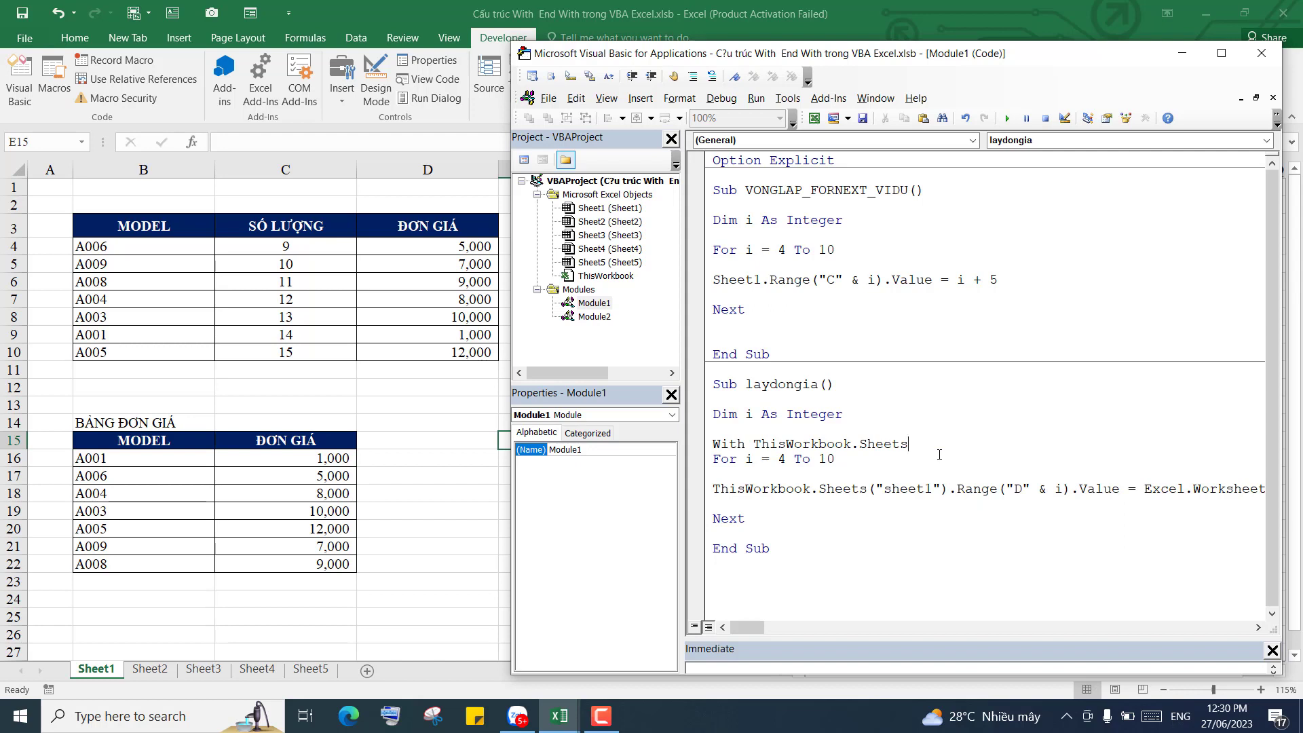
text(()
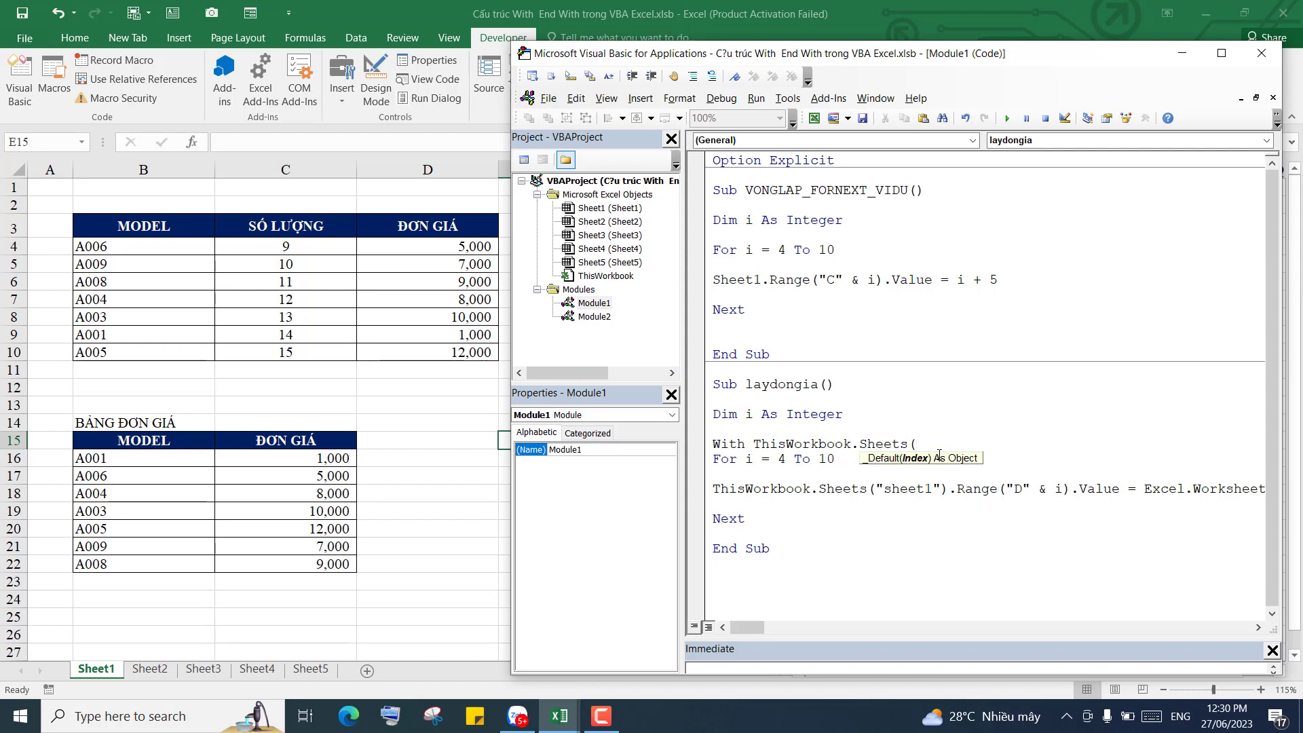
text("Shee)
text(t1")
text())
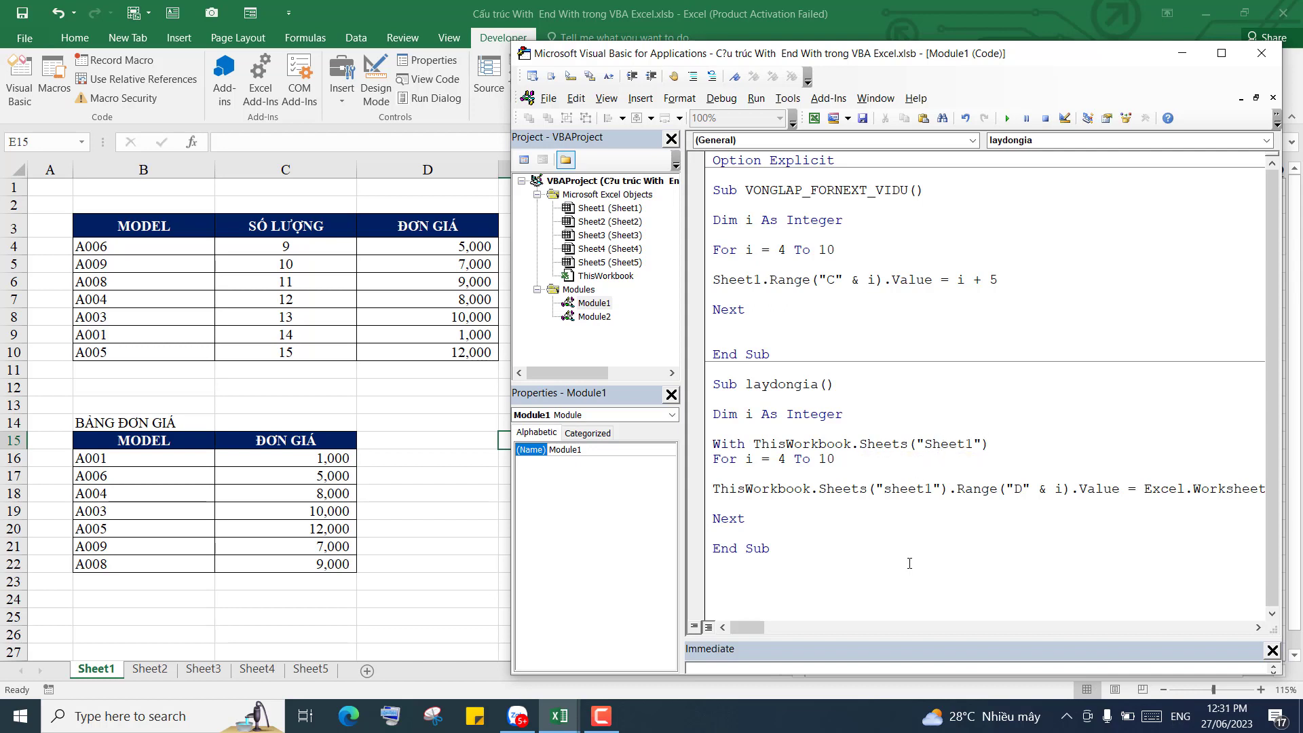
click(910, 563)
drag(1003, 444, 808, 444)
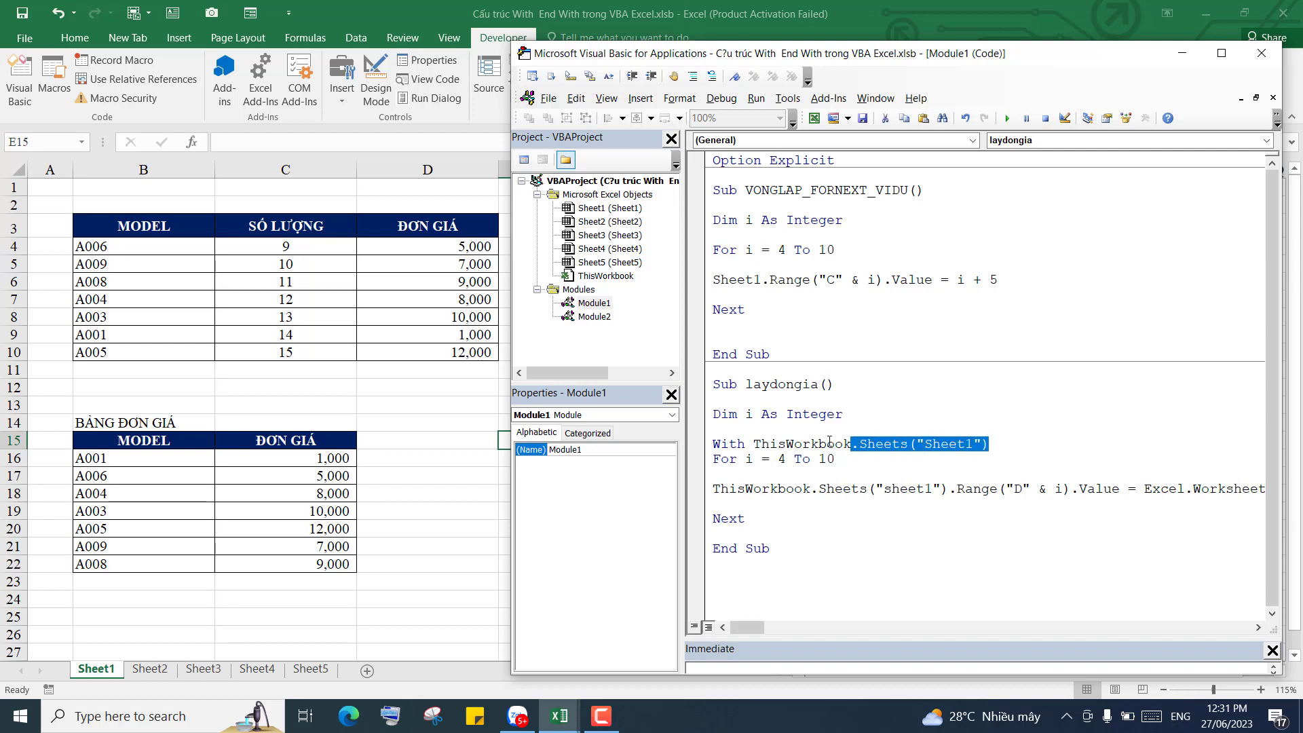
click(1003, 439)
key(Return)
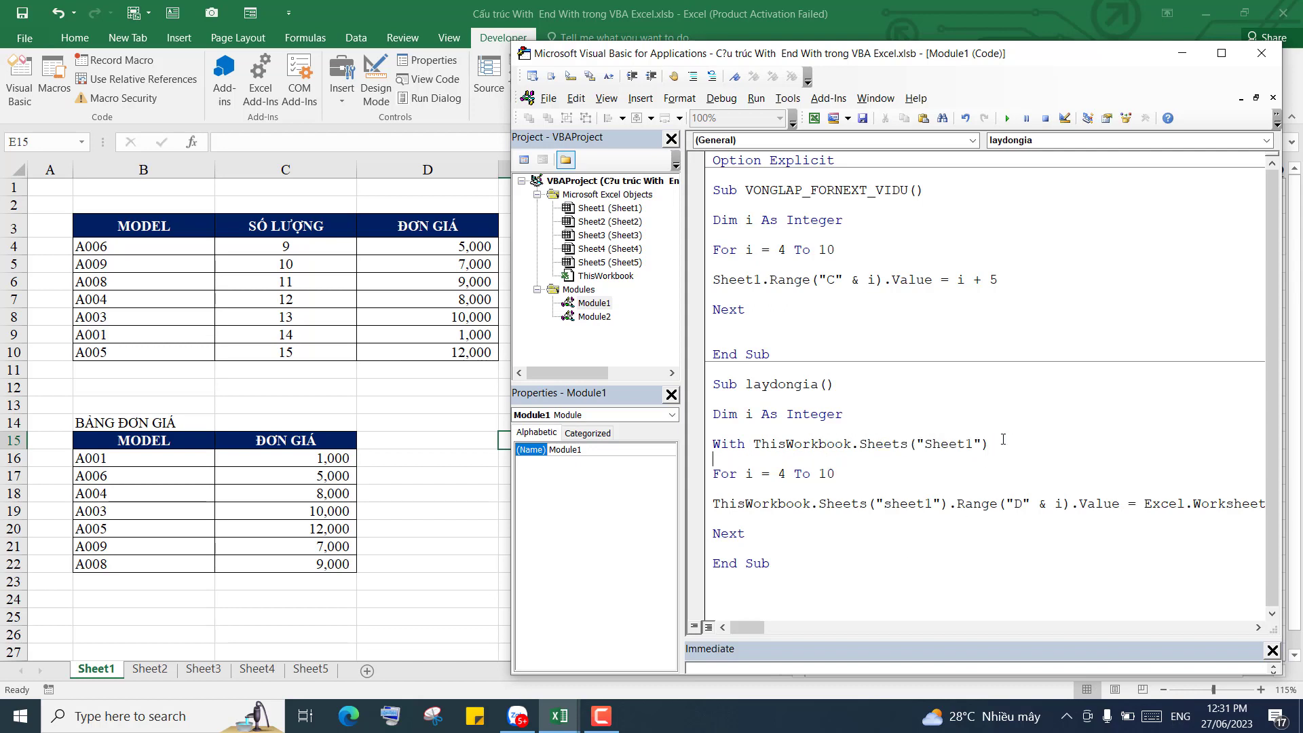
Close the block with an End With line after Next.
click(757, 547)
key(Return)
text(En)
text(d With)
key(Return)
key(Return)
key(Up)
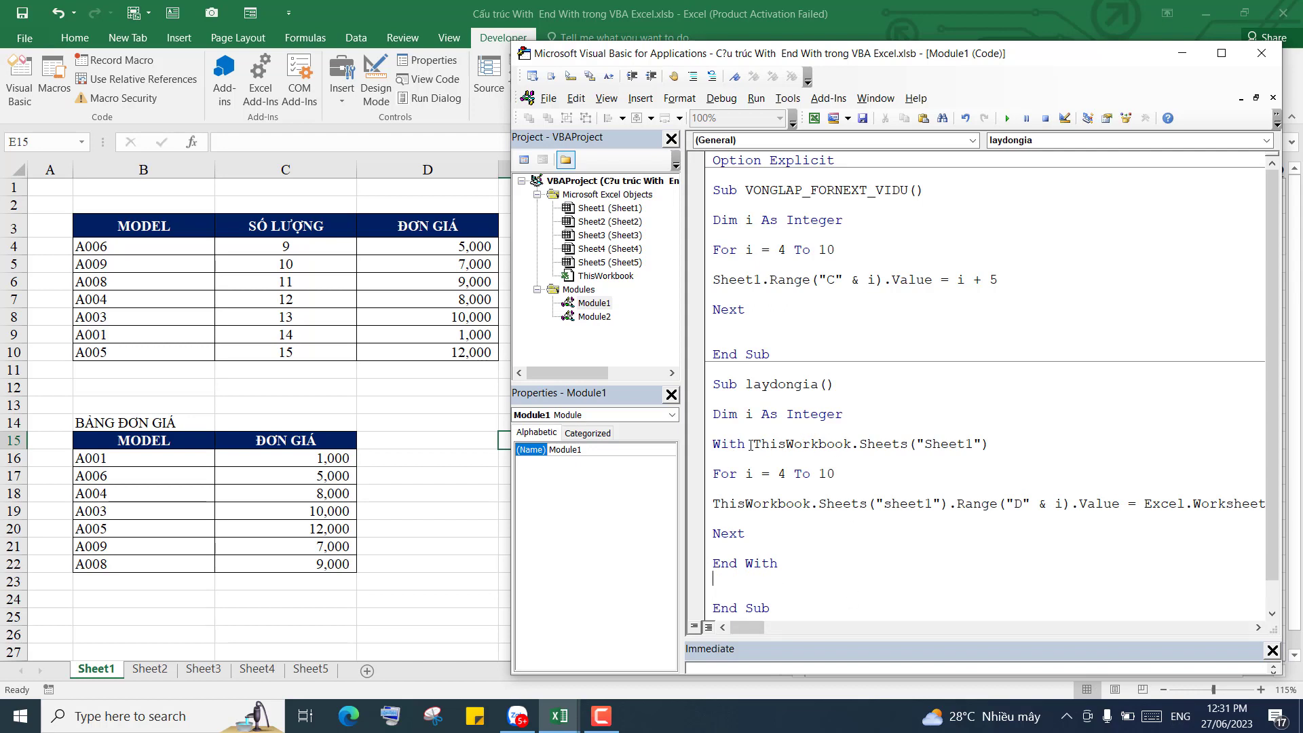
Delete the ThisWorkbook.Sheets prefix so the loop line starts with .Range("D" & i).
drag(754, 446, 991, 445)
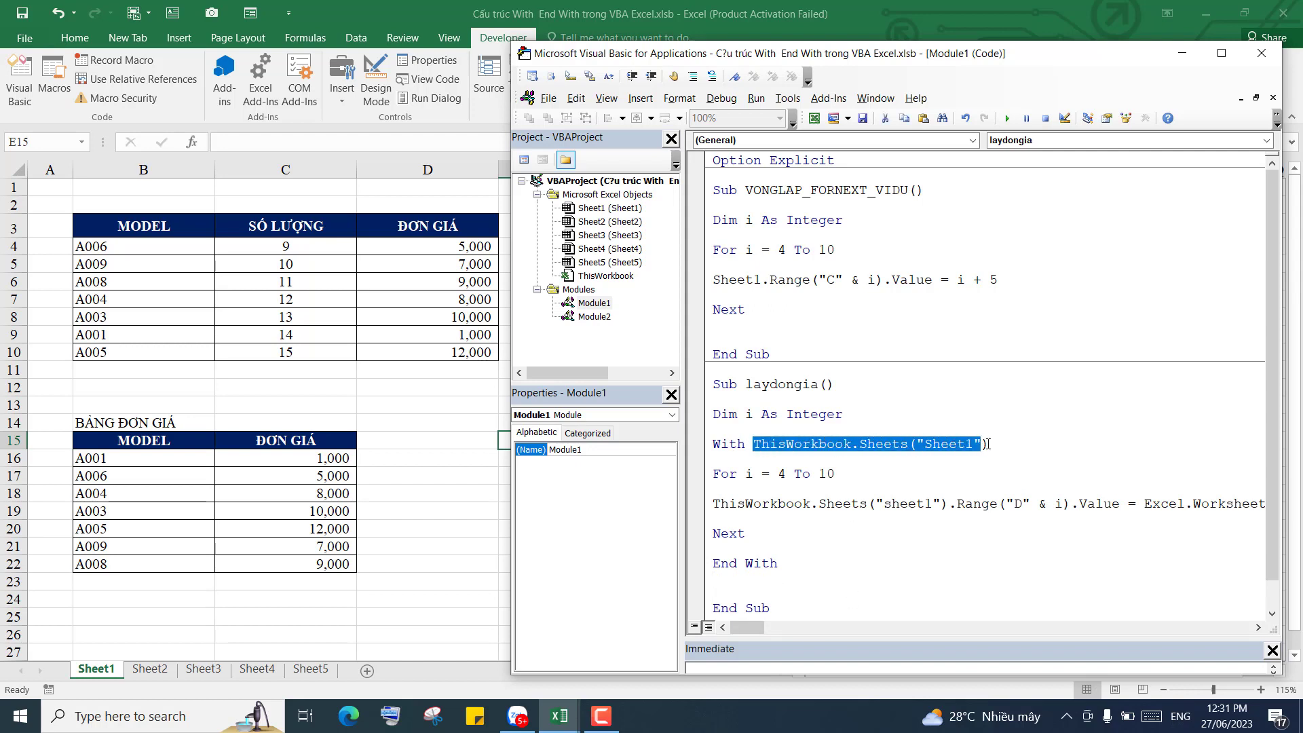
click(1012, 445)
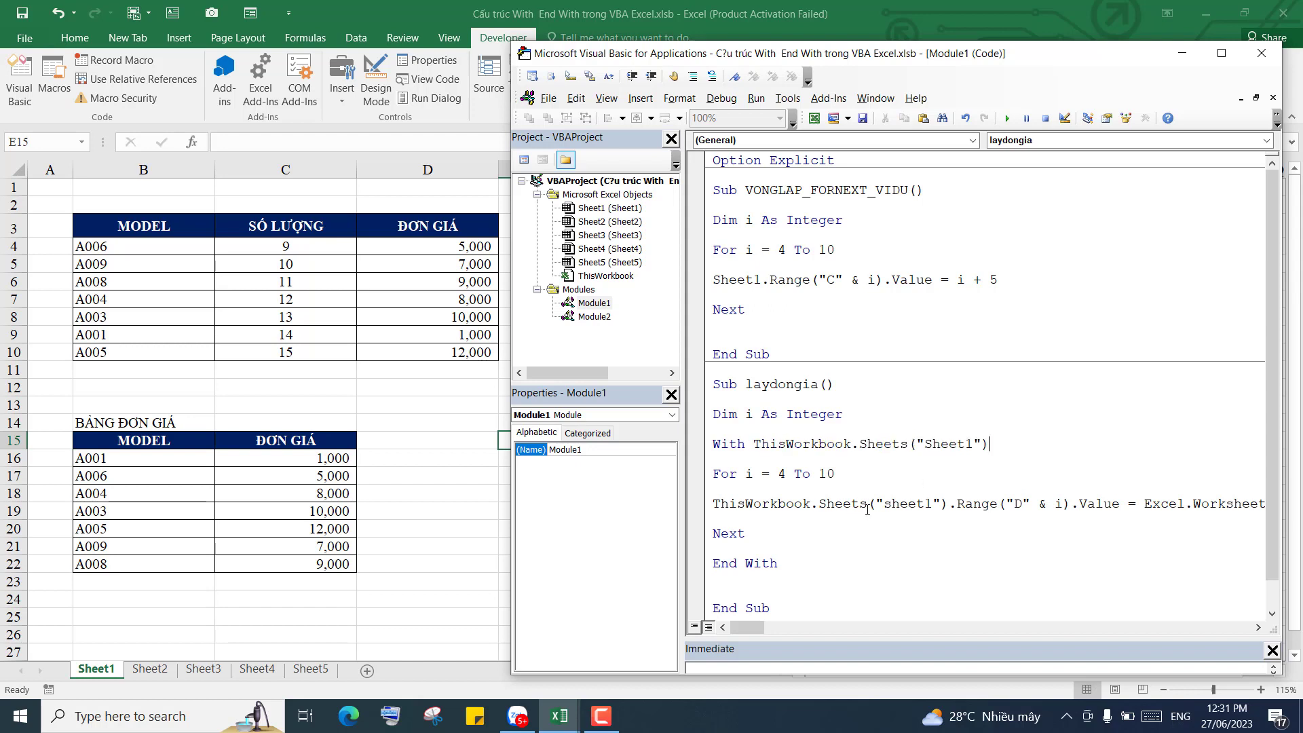
drag(949, 503, 715, 505)
key(Delete)
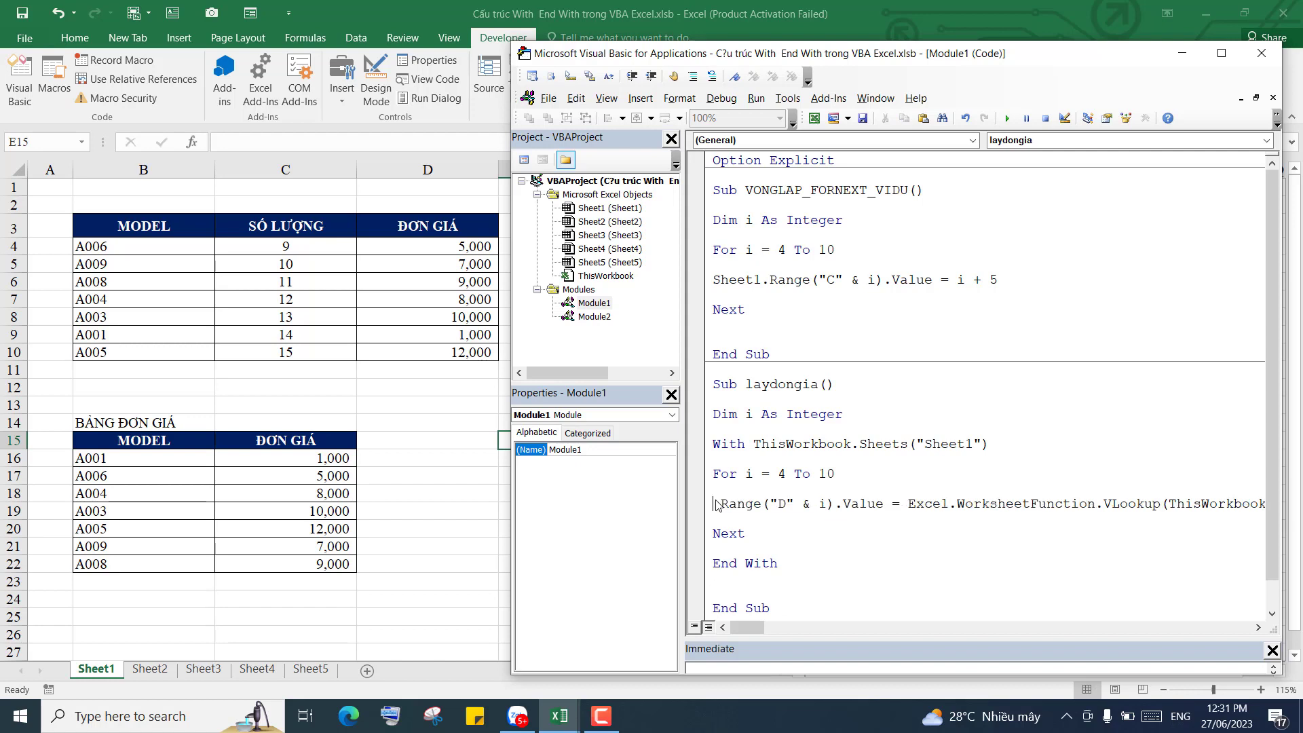
Replace the sheet prefix before the lookup value with a dot, giving .Range("B" & i).
click(1258, 628)
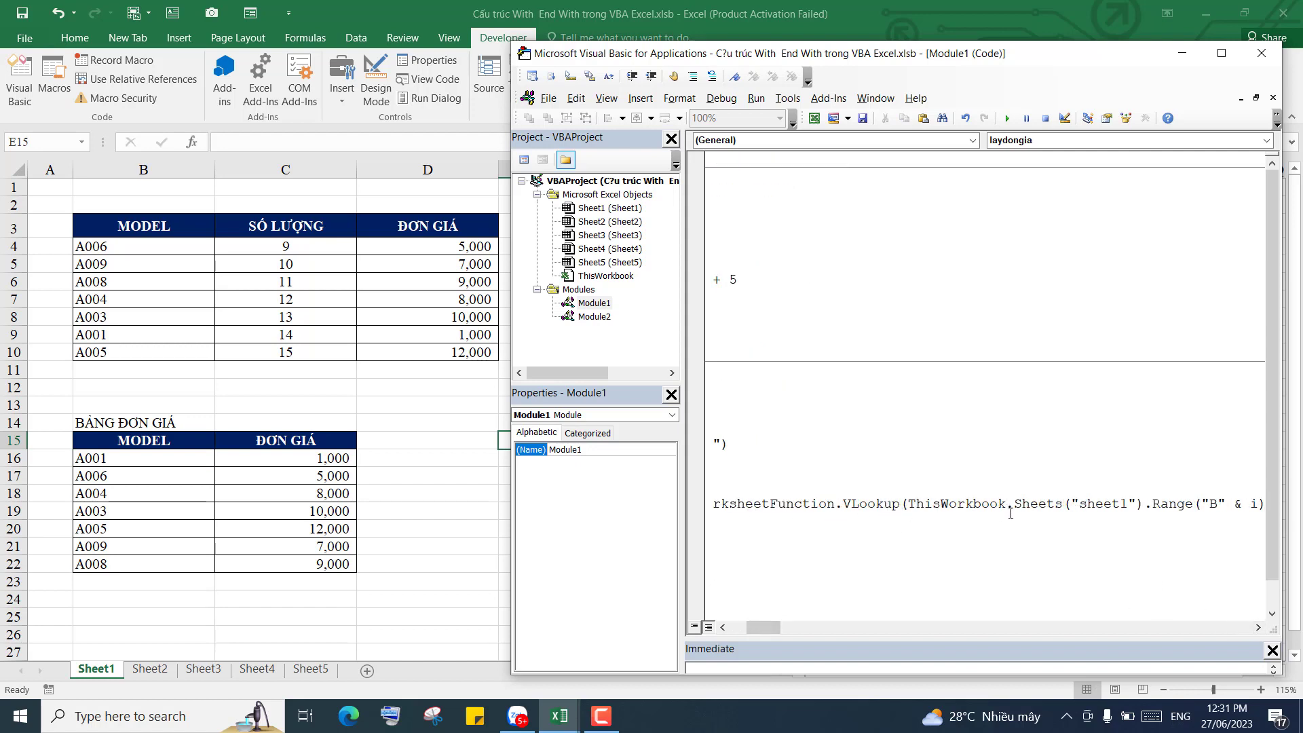
drag(1144, 503, 907, 504)
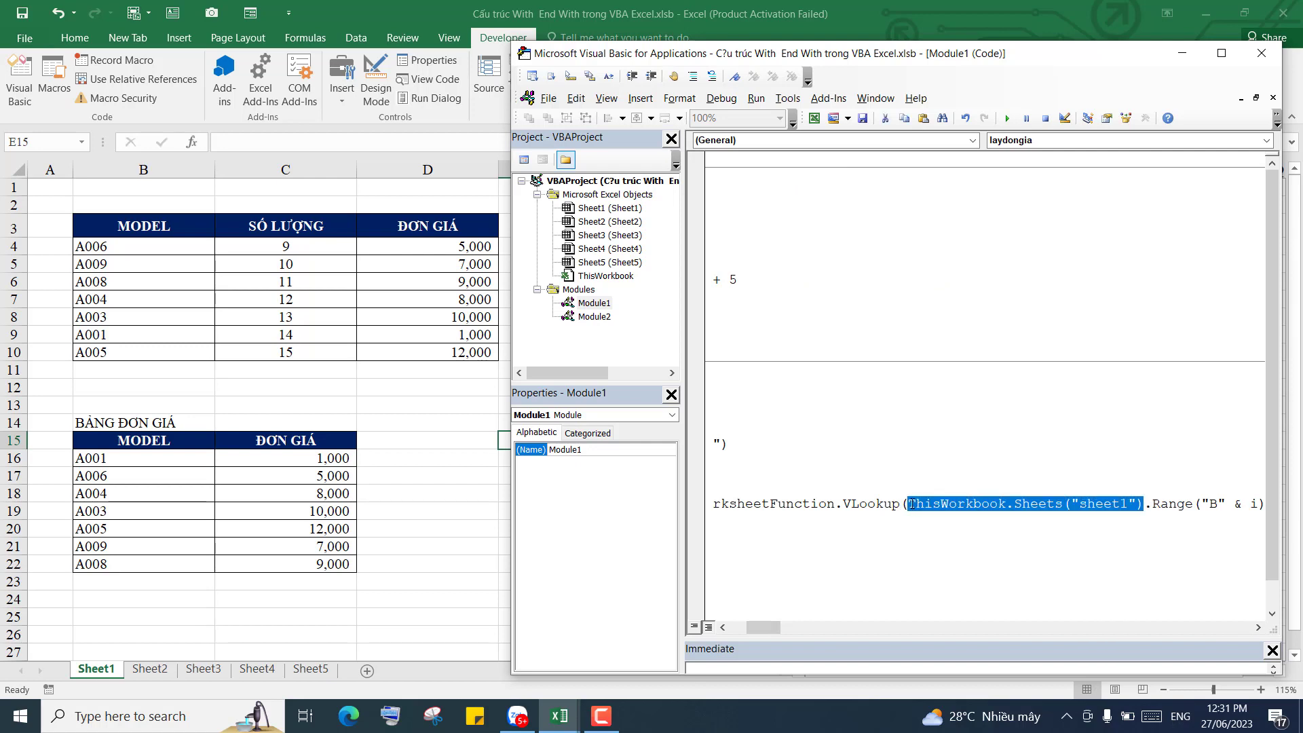
key(Delete)
key(Delete)
text(.)
key(Down)
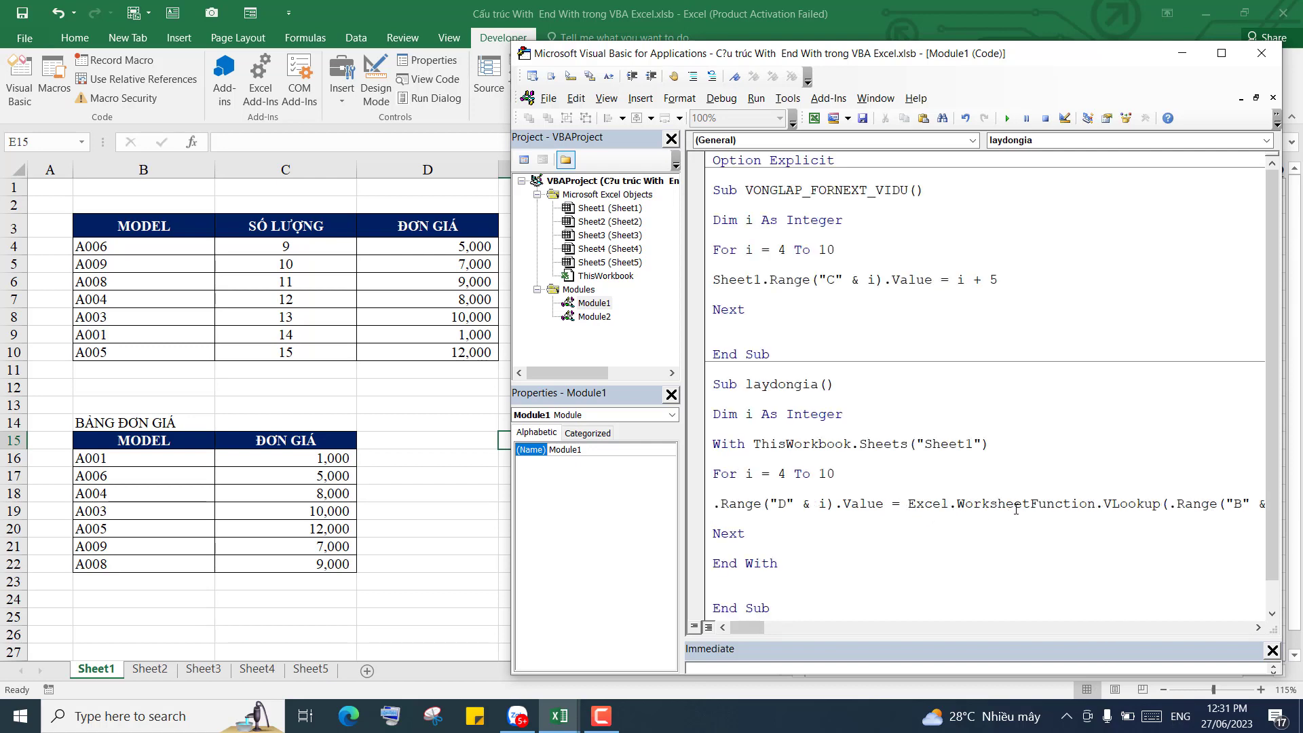
Remove the sheet prefix before .Range("B15:C22") and maximize the editor window.
click(1259, 628)
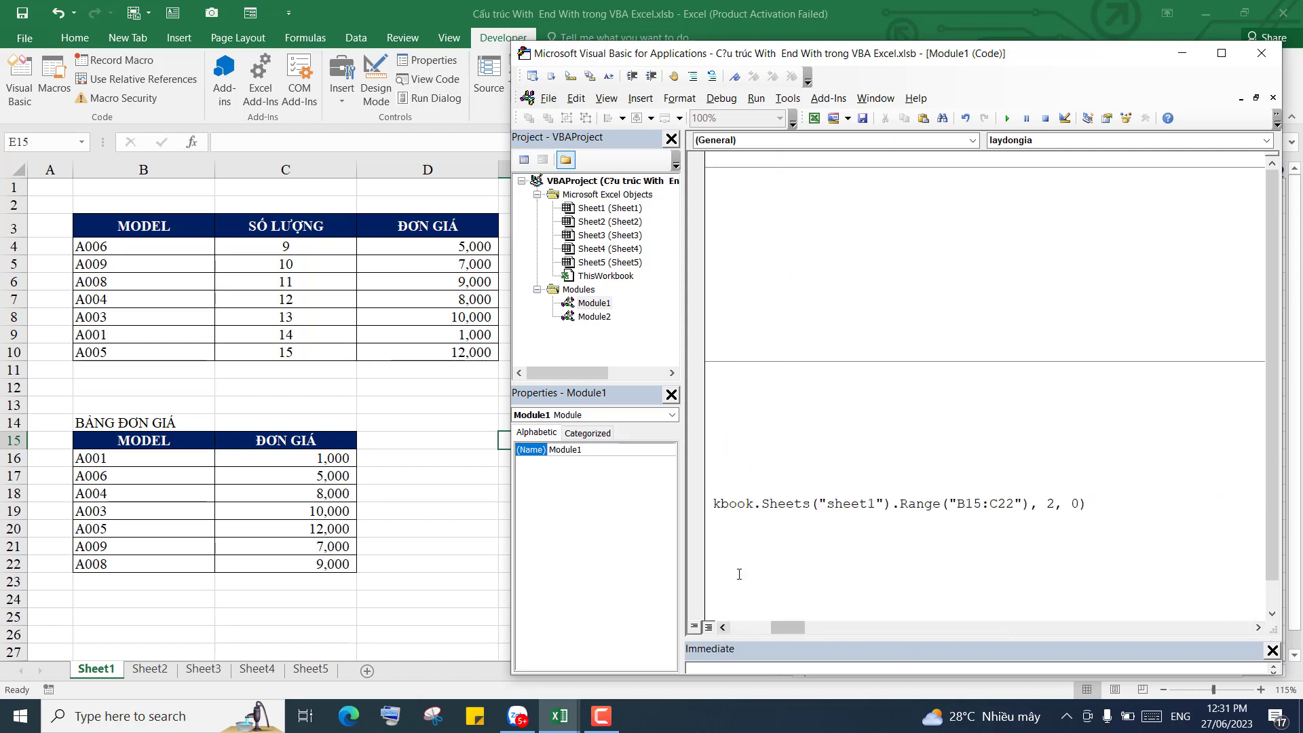
click(723, 628)
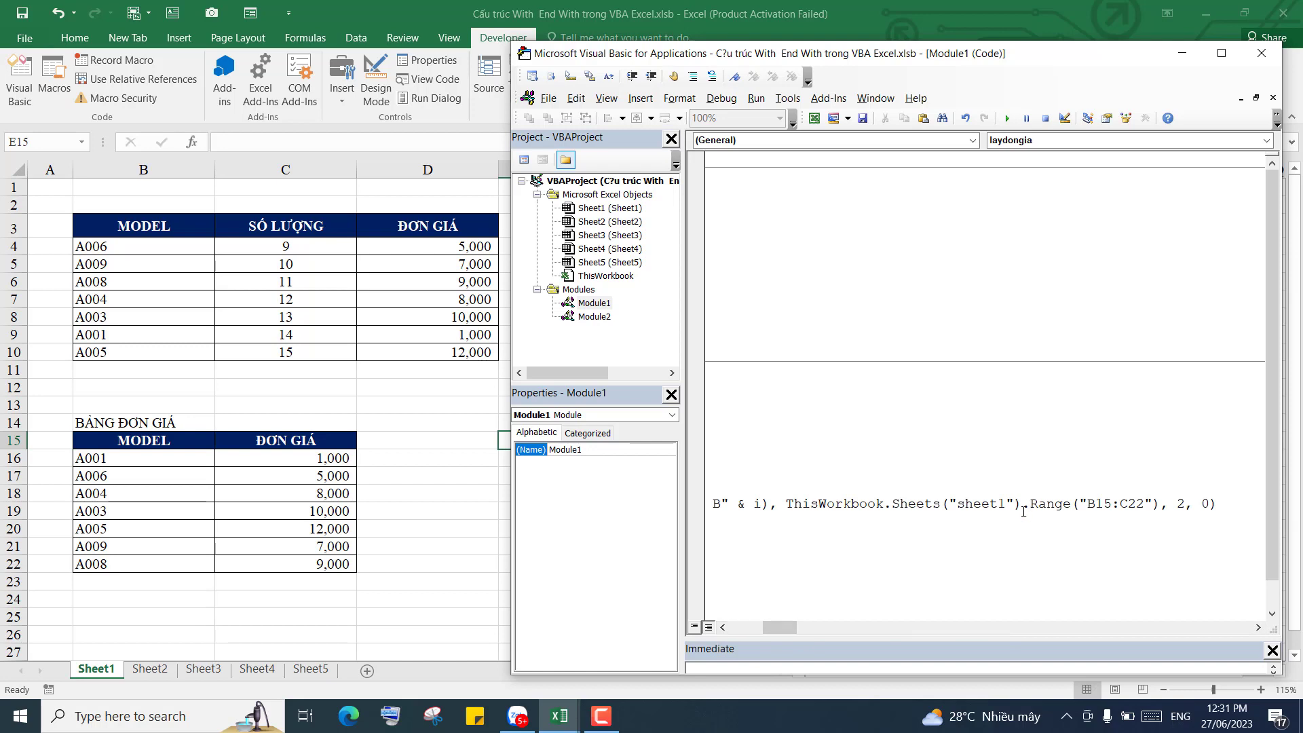
drag(1022, 506, 787, 503)
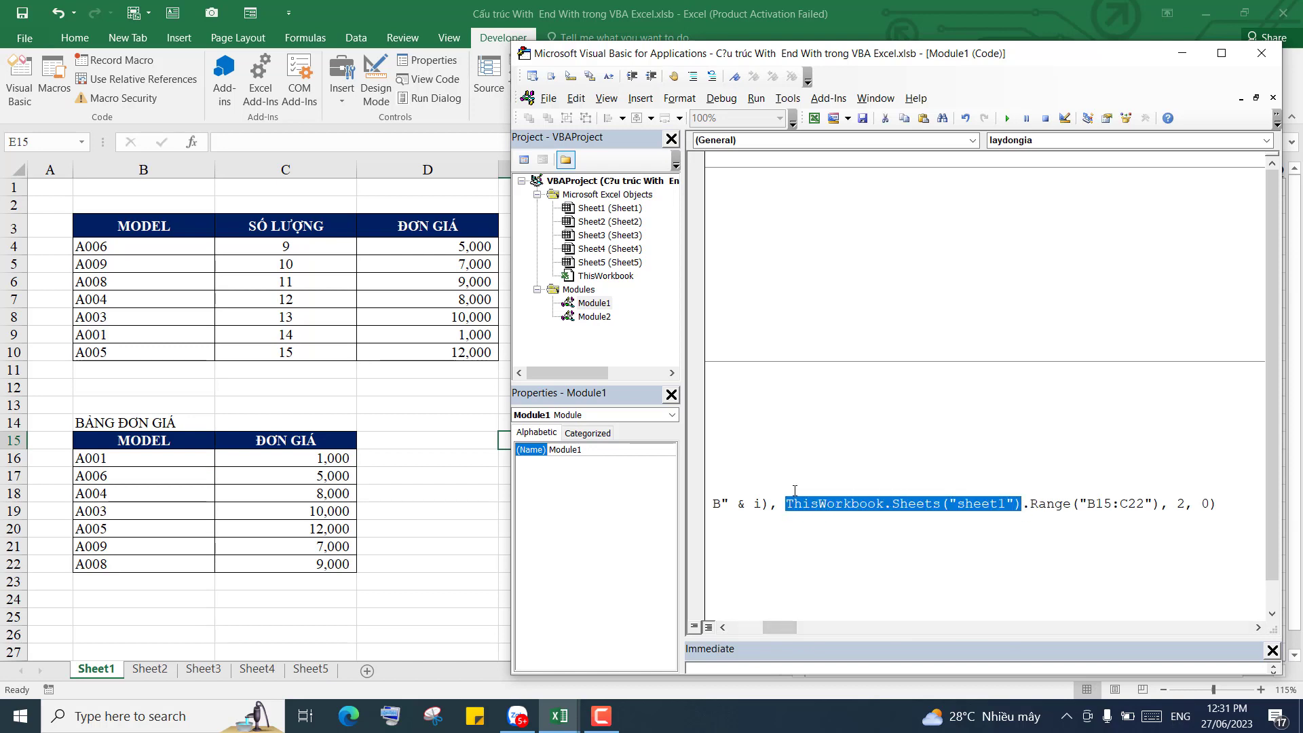
key(Delete)
key(BackSpace)
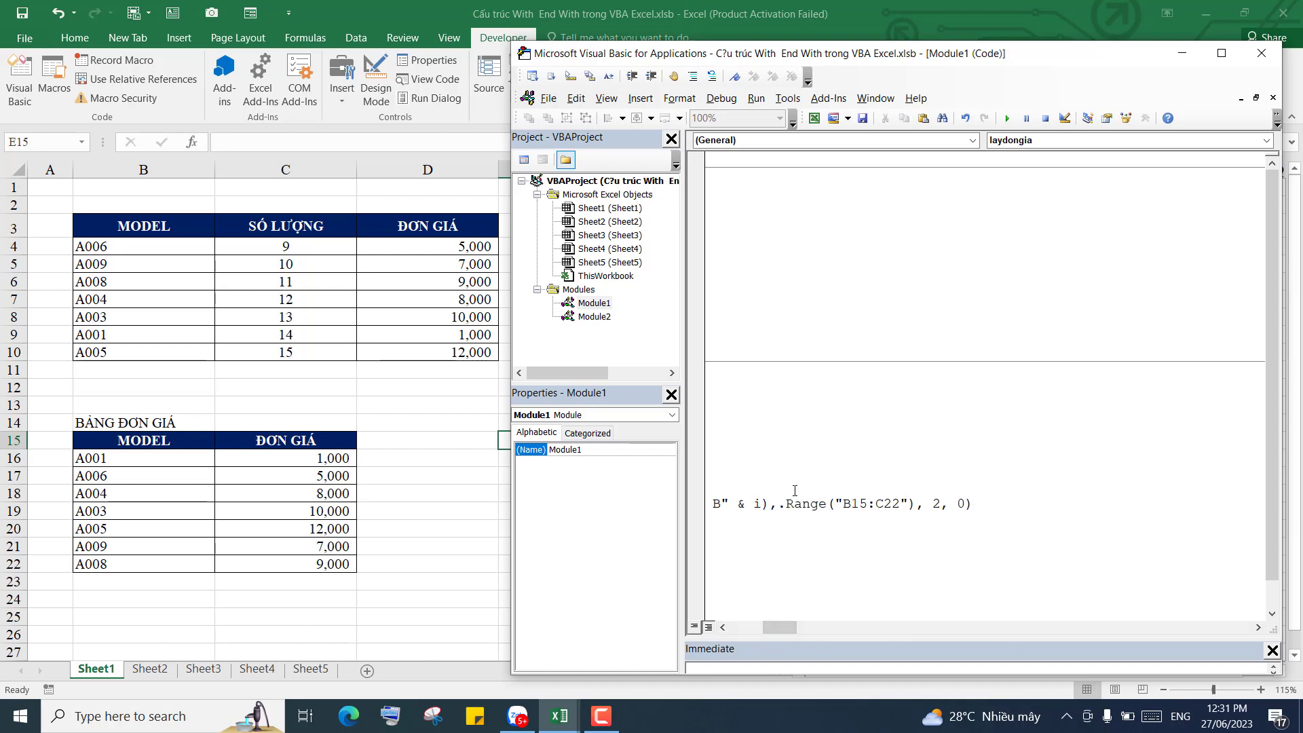
key(Down)
click(1221, 53)
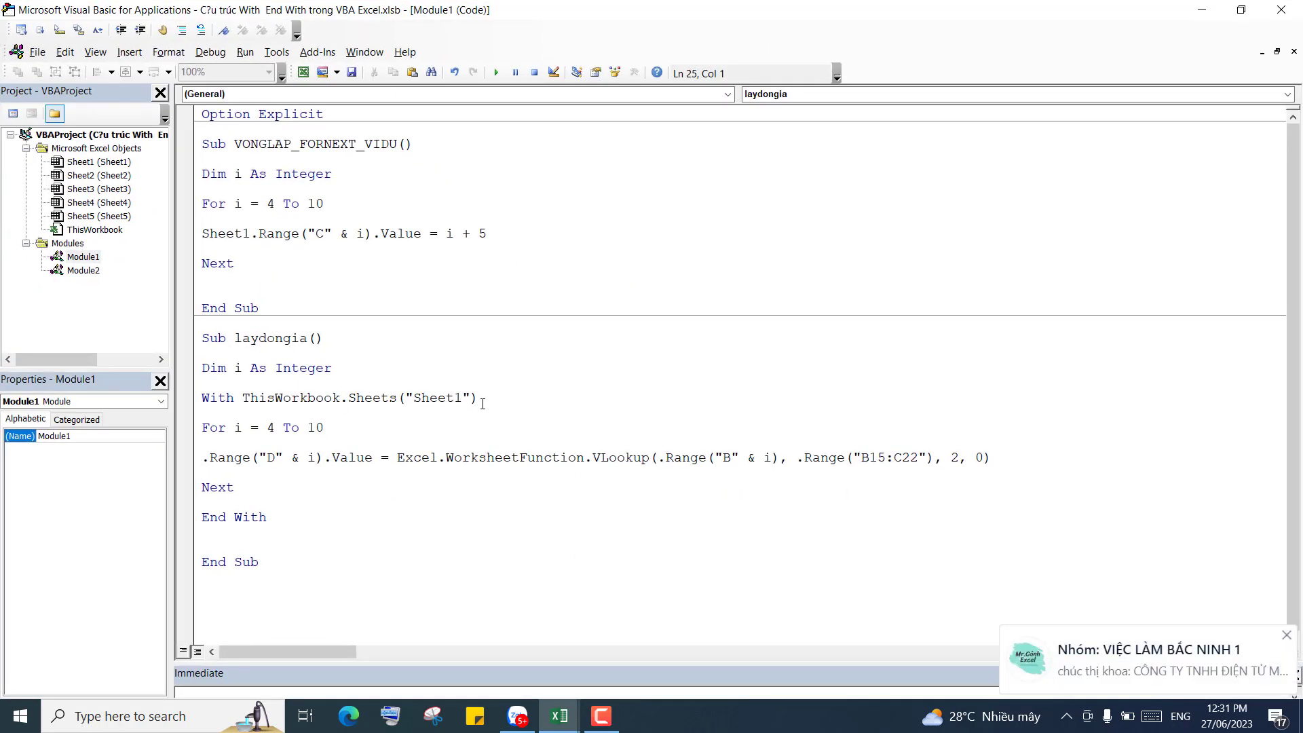
Review the With line and VLookup arguments, then restore the editor to a smaller window.
drag(482, 403, 243, 406)
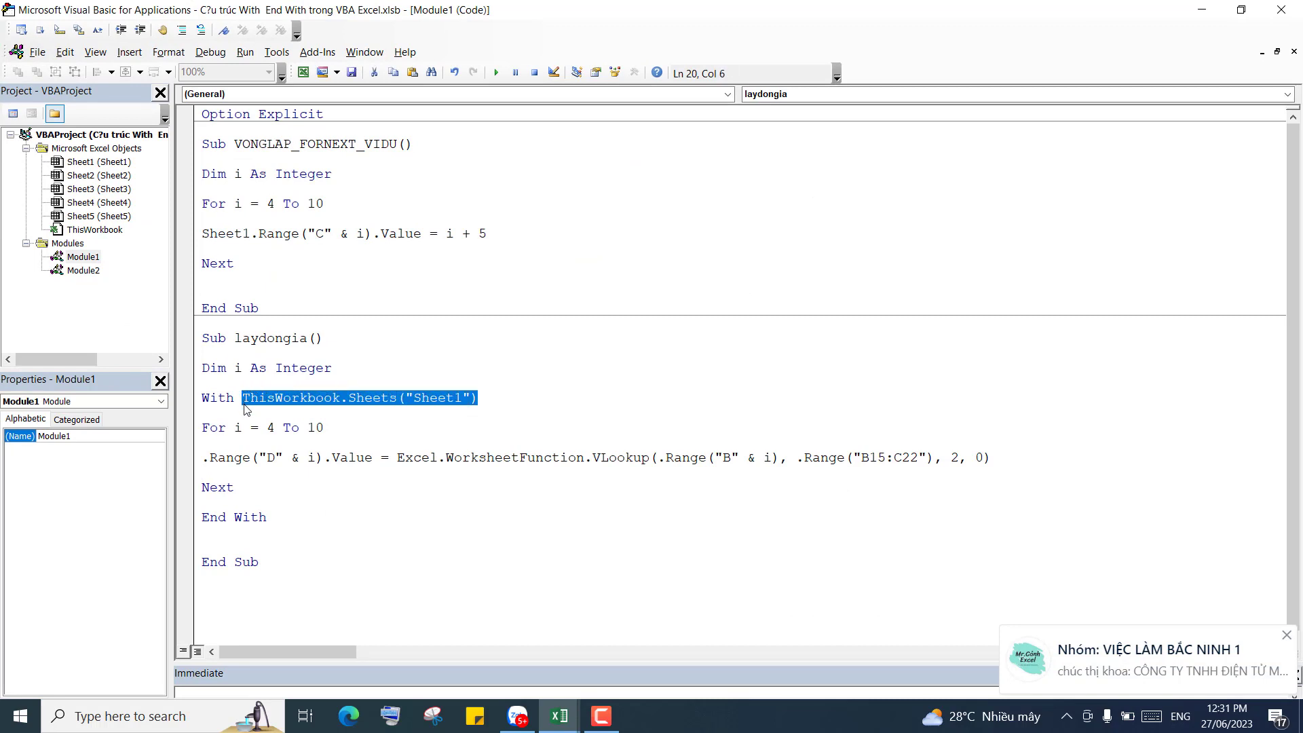
click(204, 461)
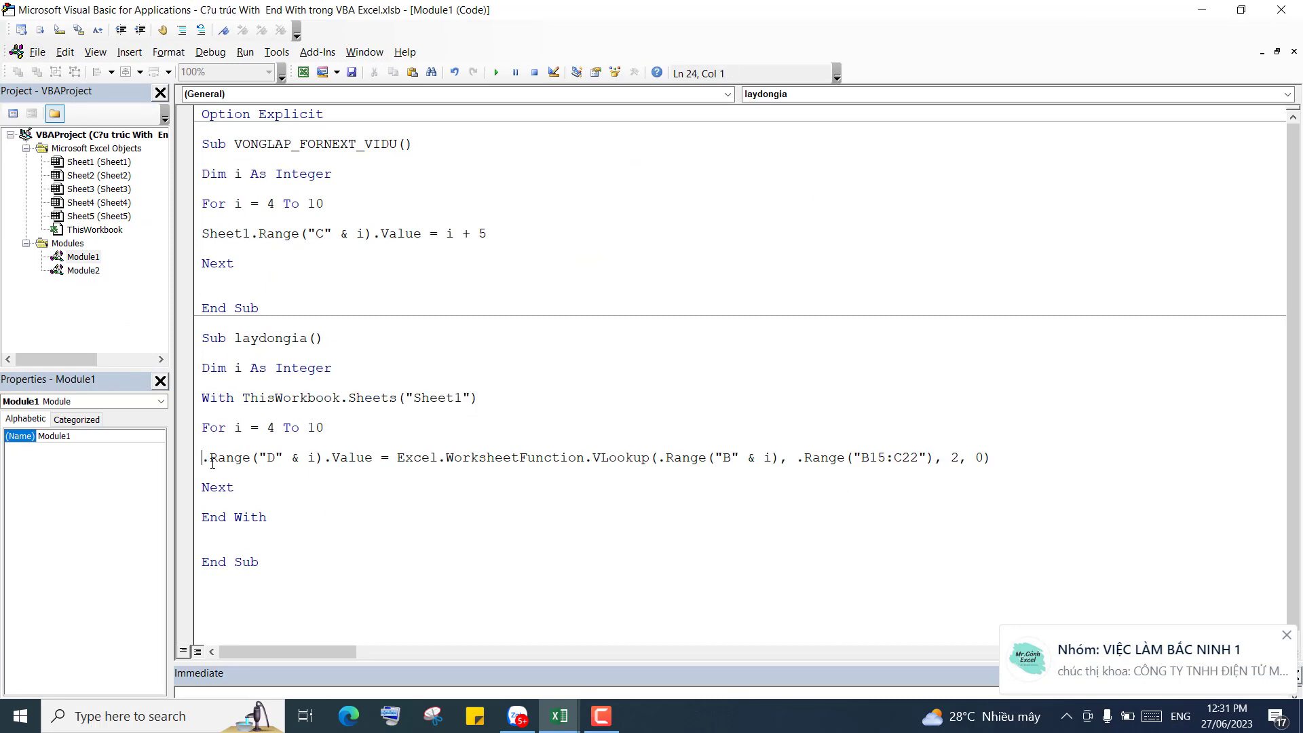
click(658, 460)
click(1241, 9)
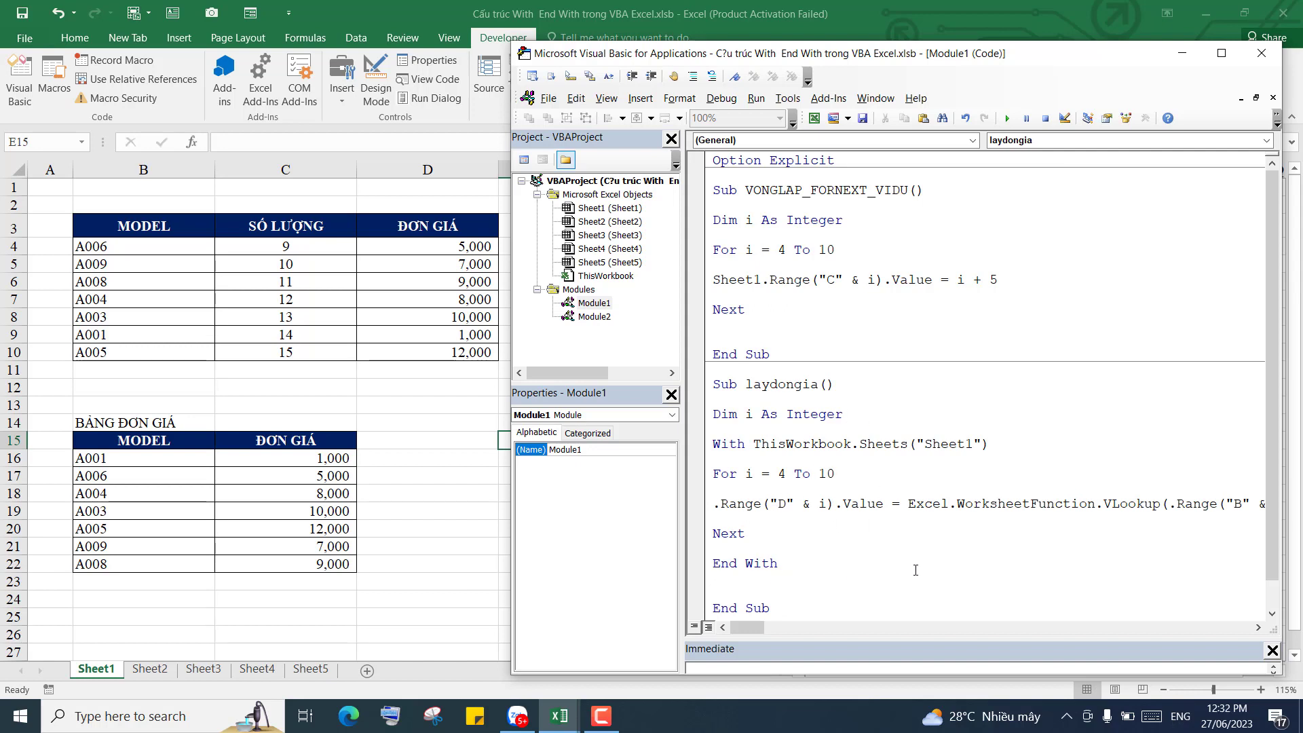
Clear the ĐƠN GIÁ prices in D4:D10 on the Excel sheet.
click(466, 405)
drag(452, 246, 453, 351)
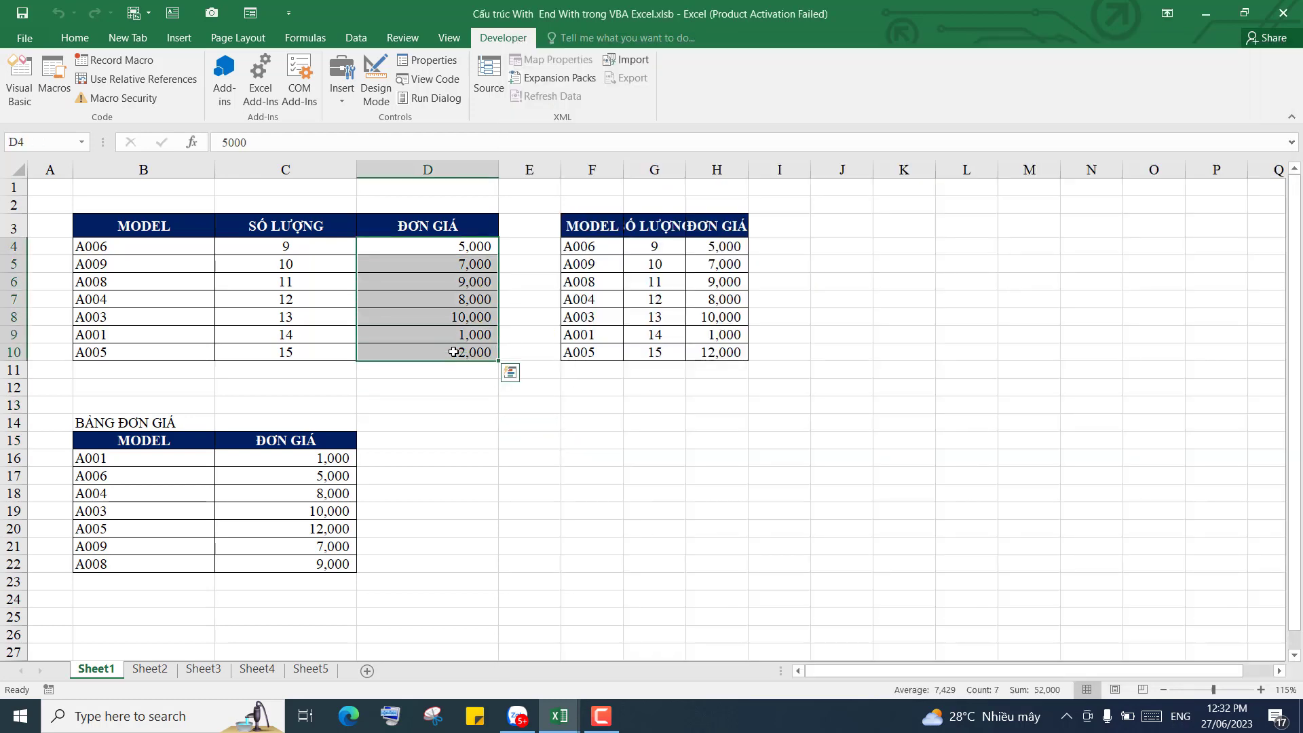
key(Delete)
click(450, 333)
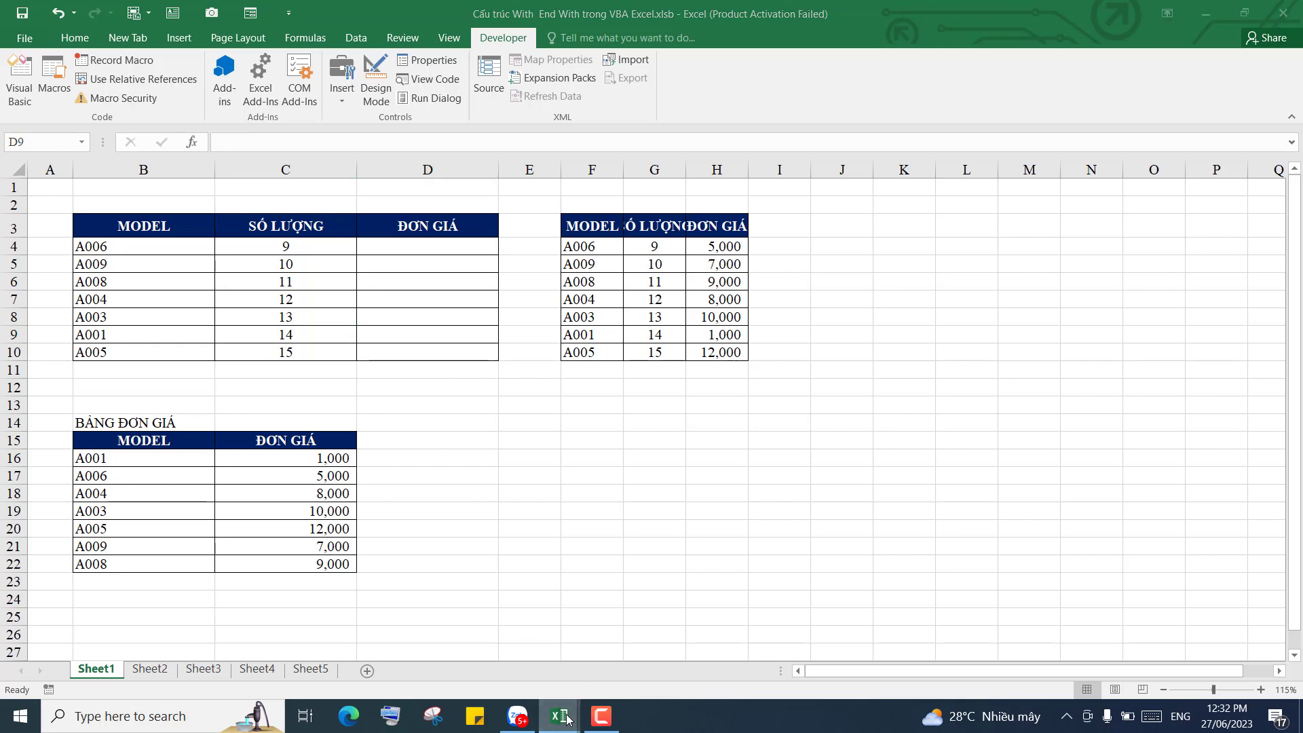
Run the rewritten laydongia macro from the VBA editor.
mouse_move(559, 715)
click(682, 648)
click(882, 382)
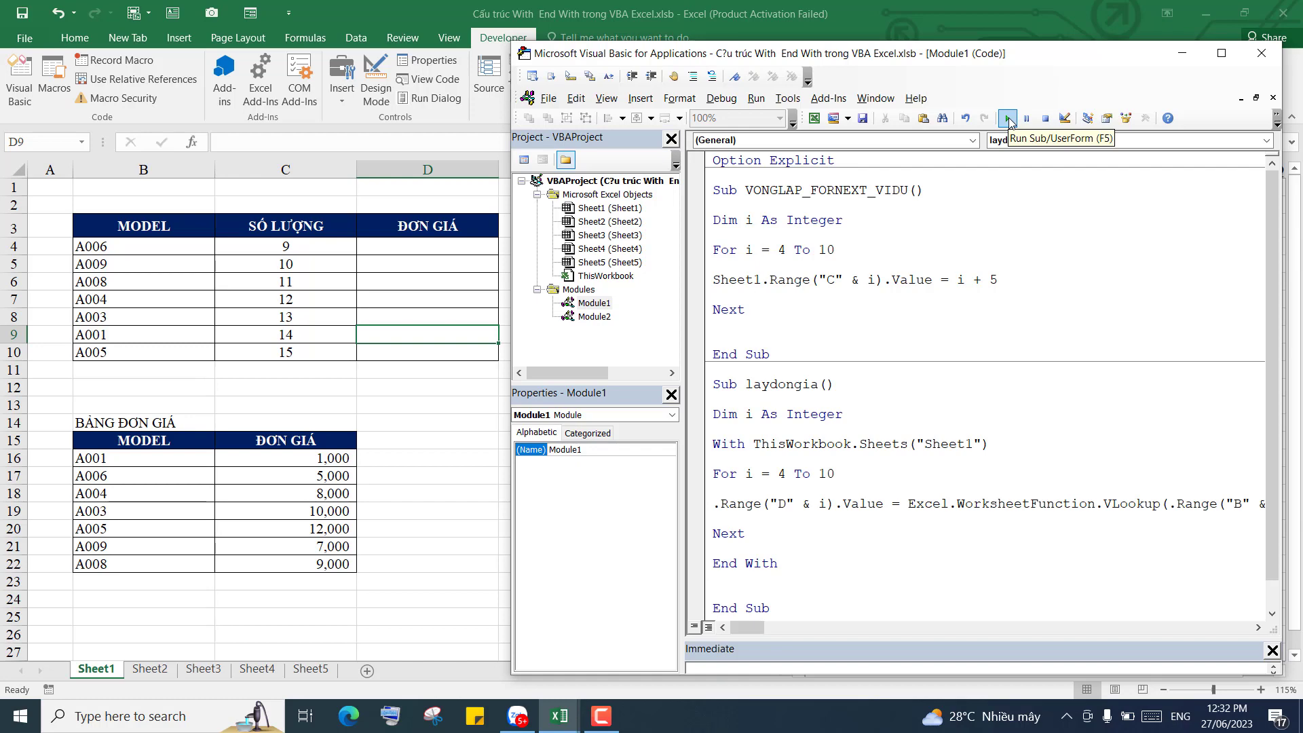
click(1008, 119)
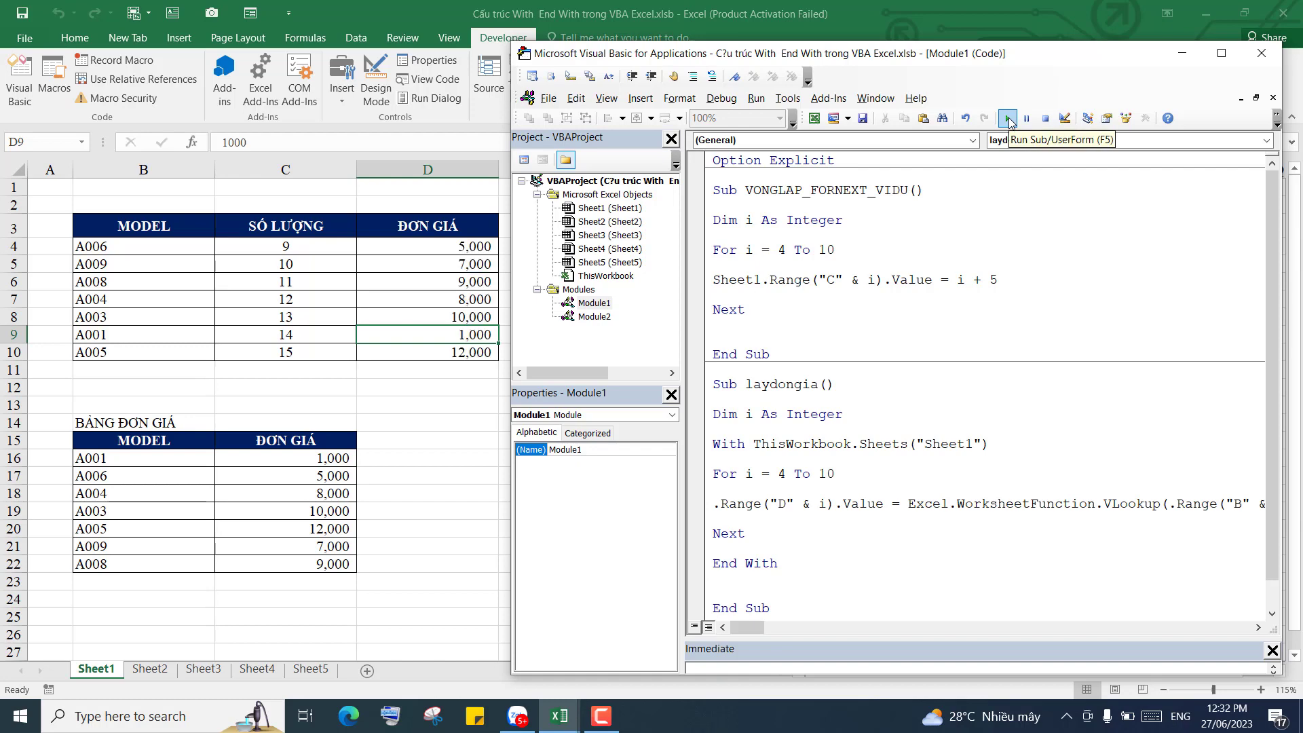
Check that D4:D10 is refilled with prices from 5,000 to 12,000.
click(431, 251)
click(434, 268)
click(435, 282)
click(436, 299)
click(441, 352)
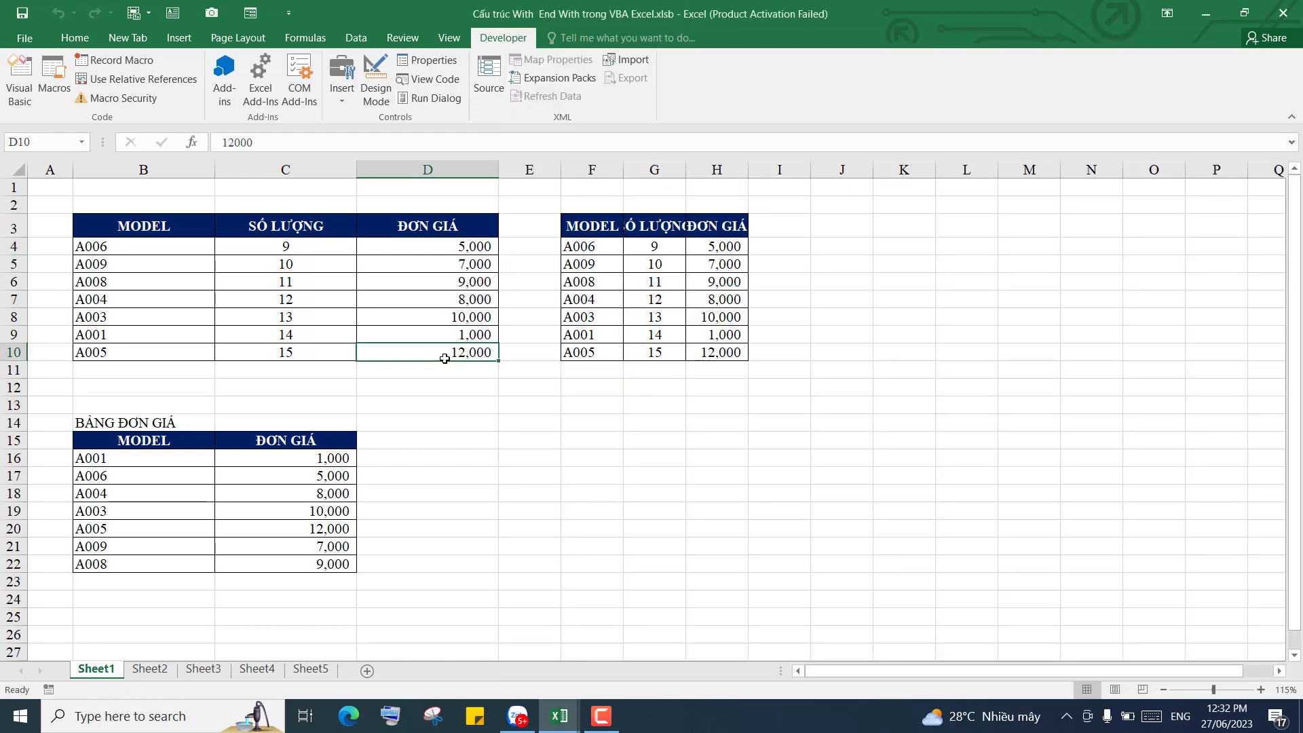
mouse_move(559, 716)
click(648, 614)
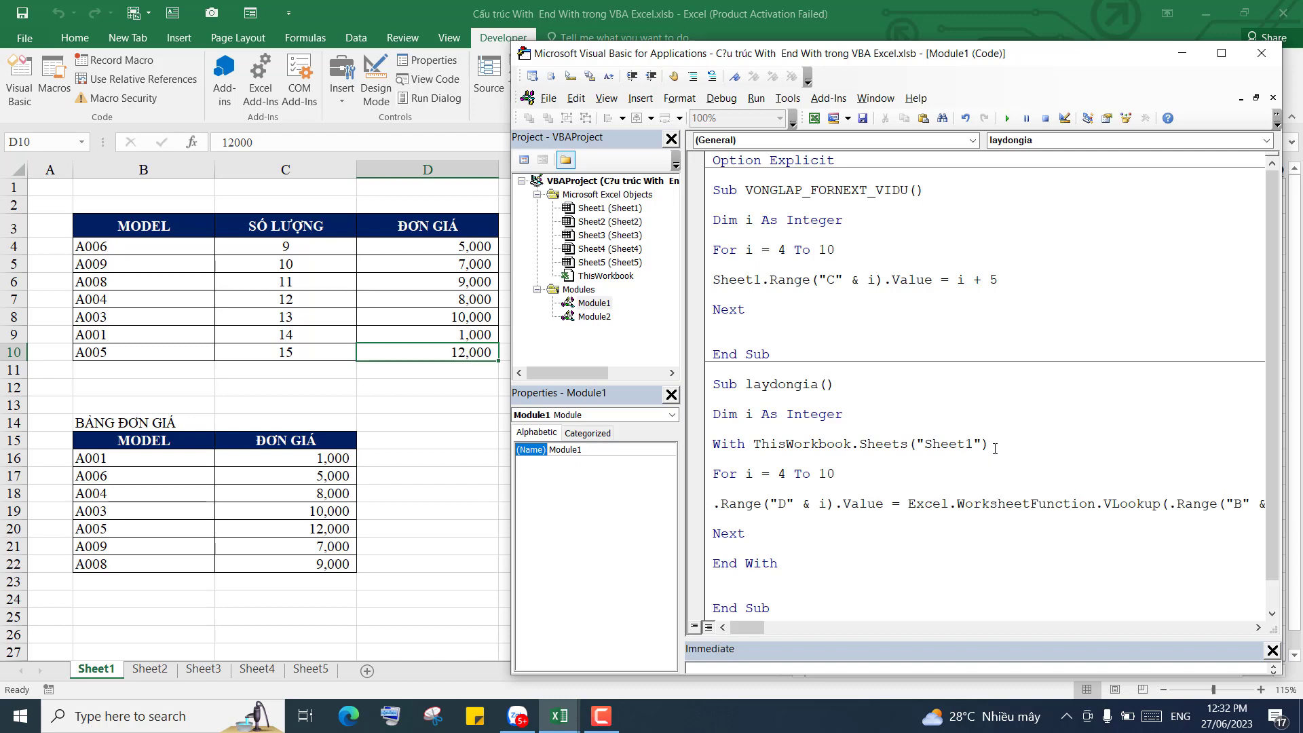
drag(990, 444, 758, 444)
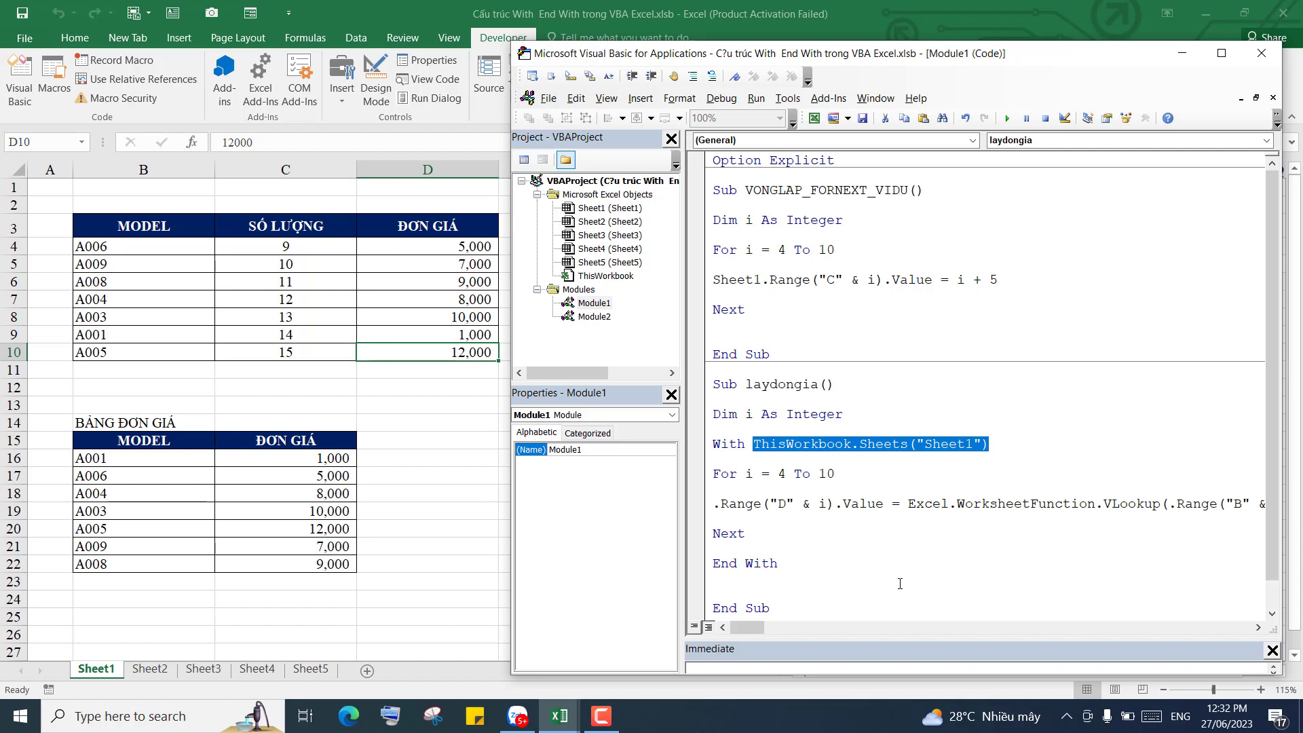
click(859, 545)
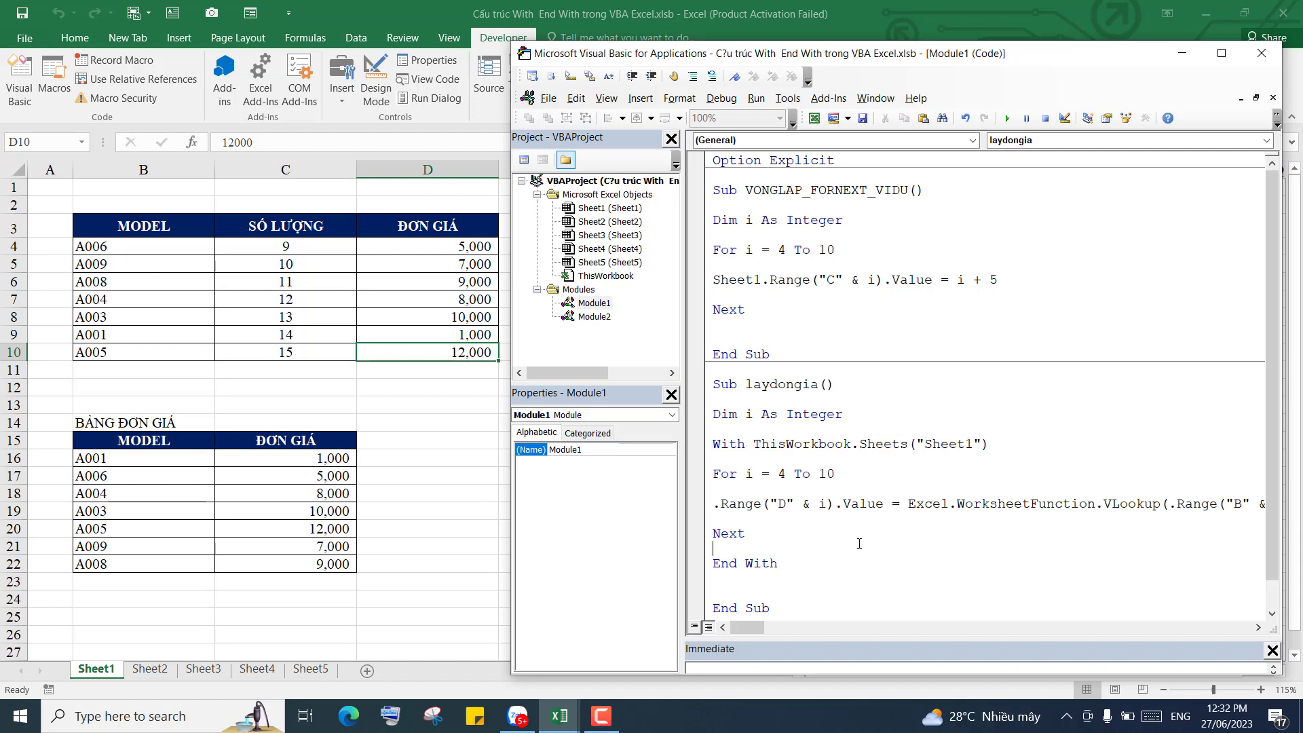